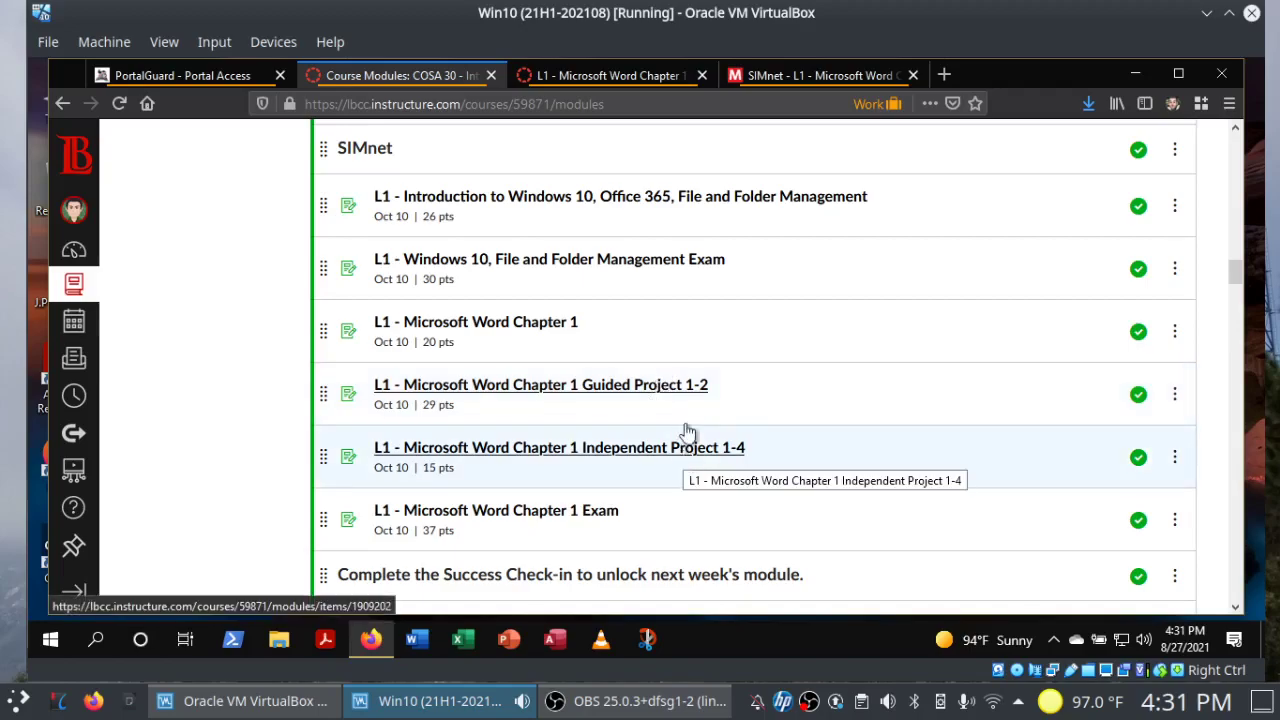
Reset the instruction checklist progress for Microsoft Word Chapter 1 Guided Project 1-2 on the SIMnet page.
click(792, 77)
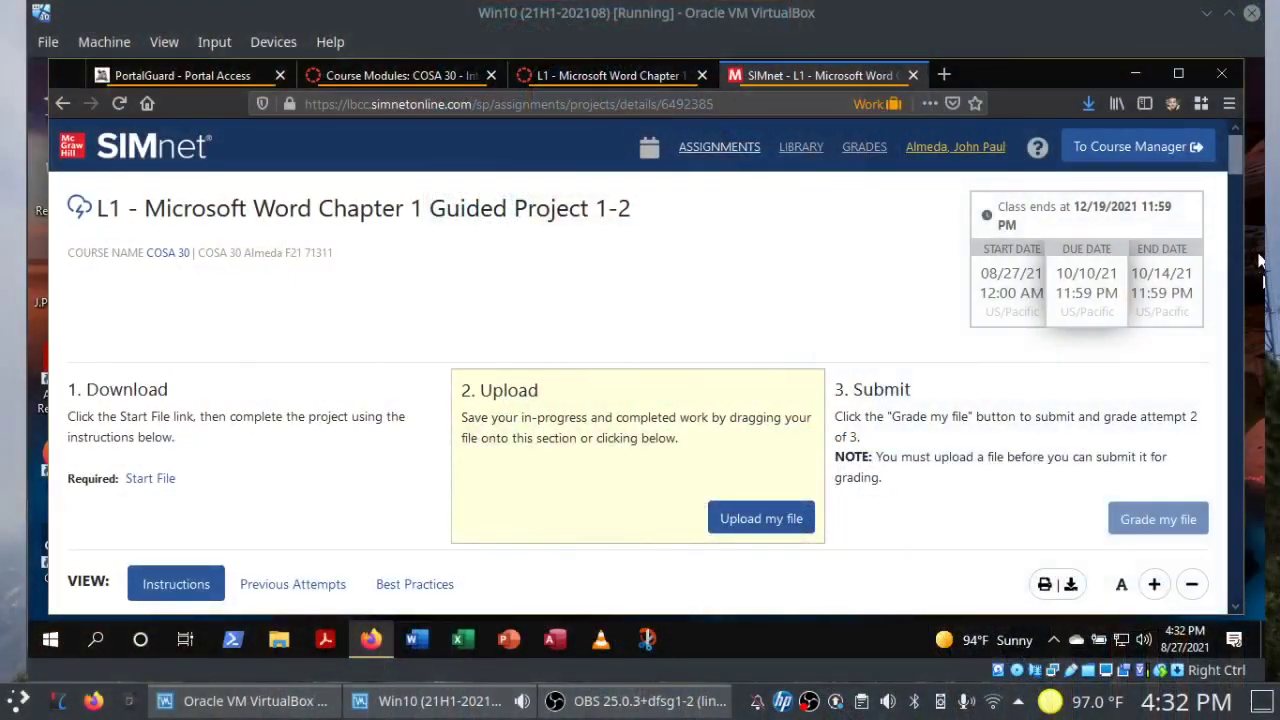
drag(1237, 158, 1224, 244)
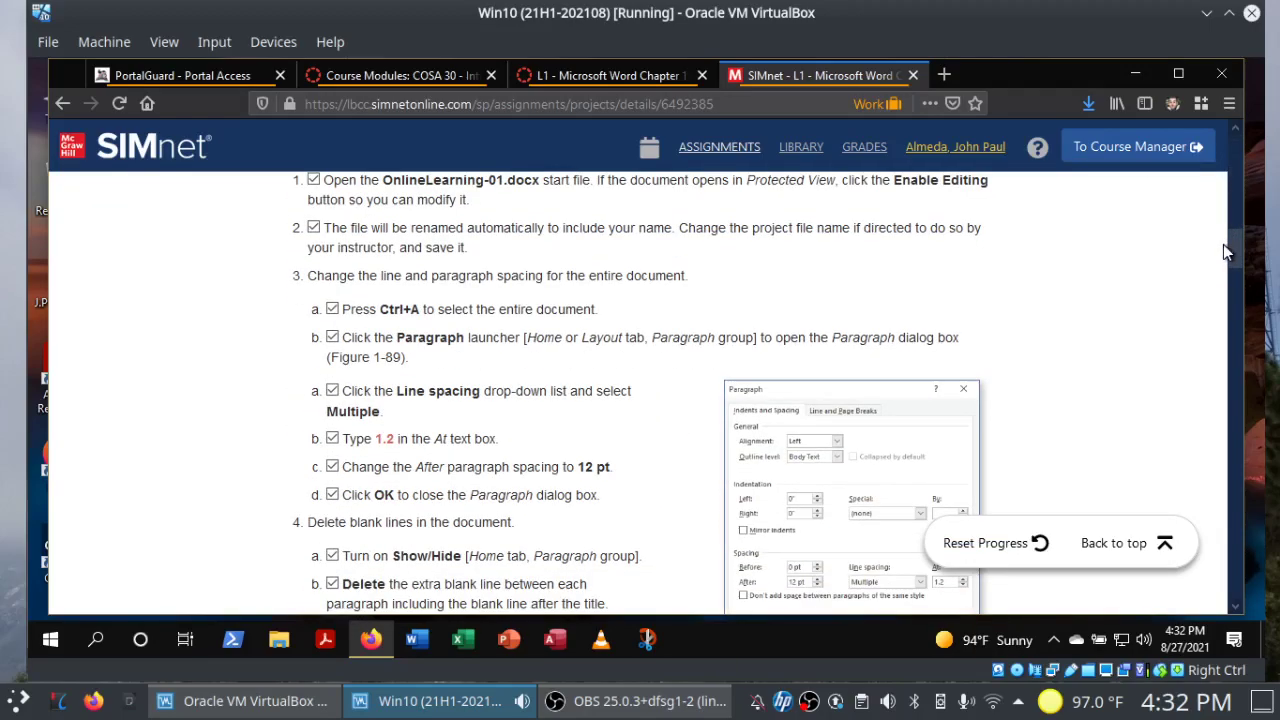
click(1012, 548)
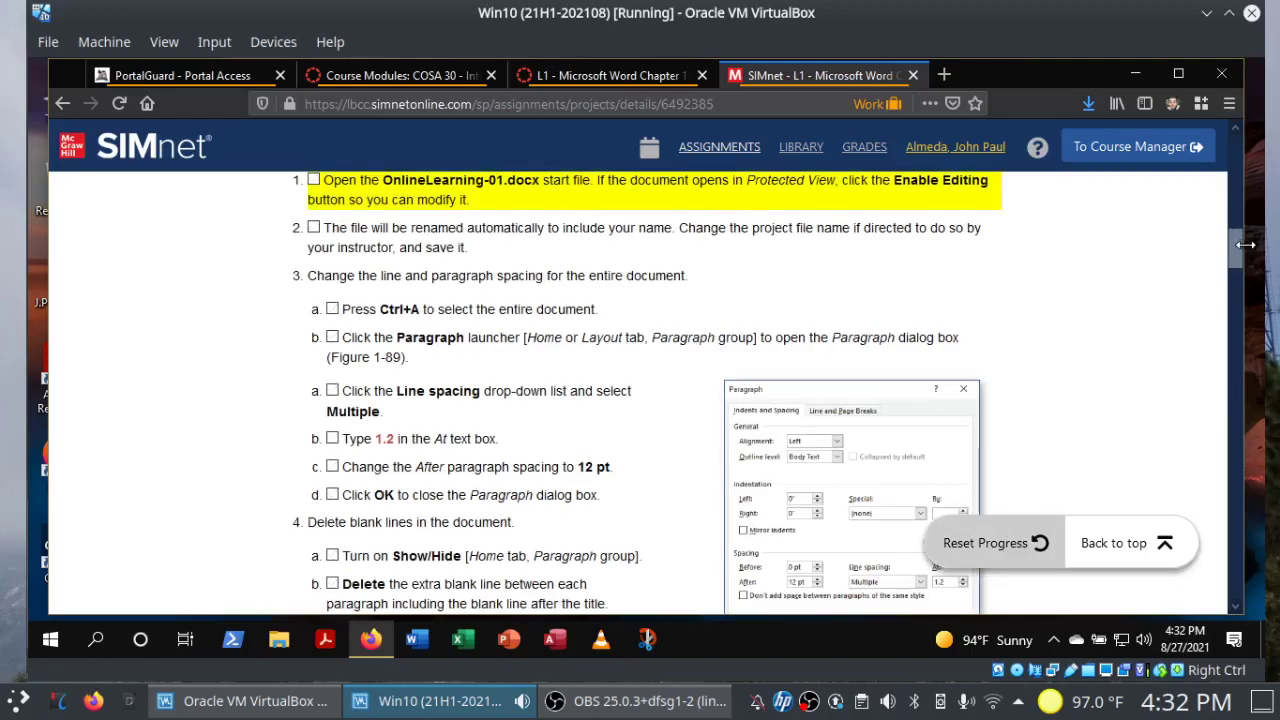
Review the project's previous attempts and best practices, and return to the instructions view.
drag(1245, 245, 1247, 171)
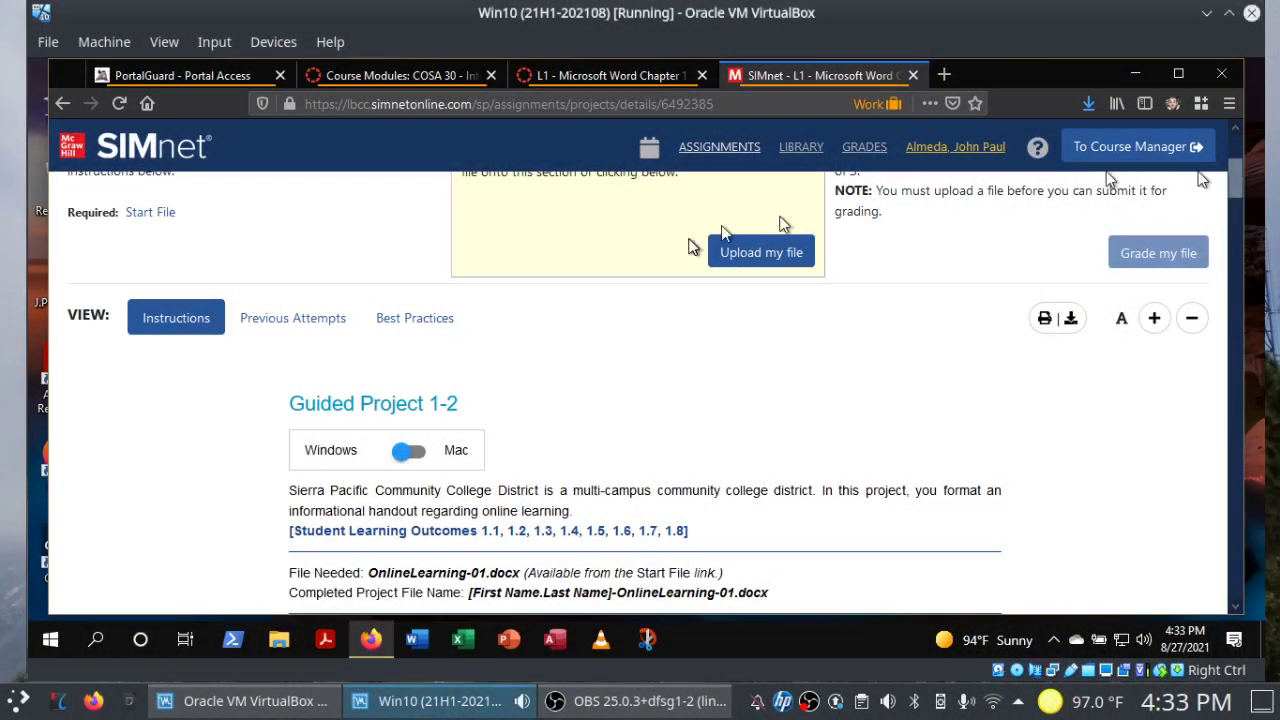
click(264, 323)
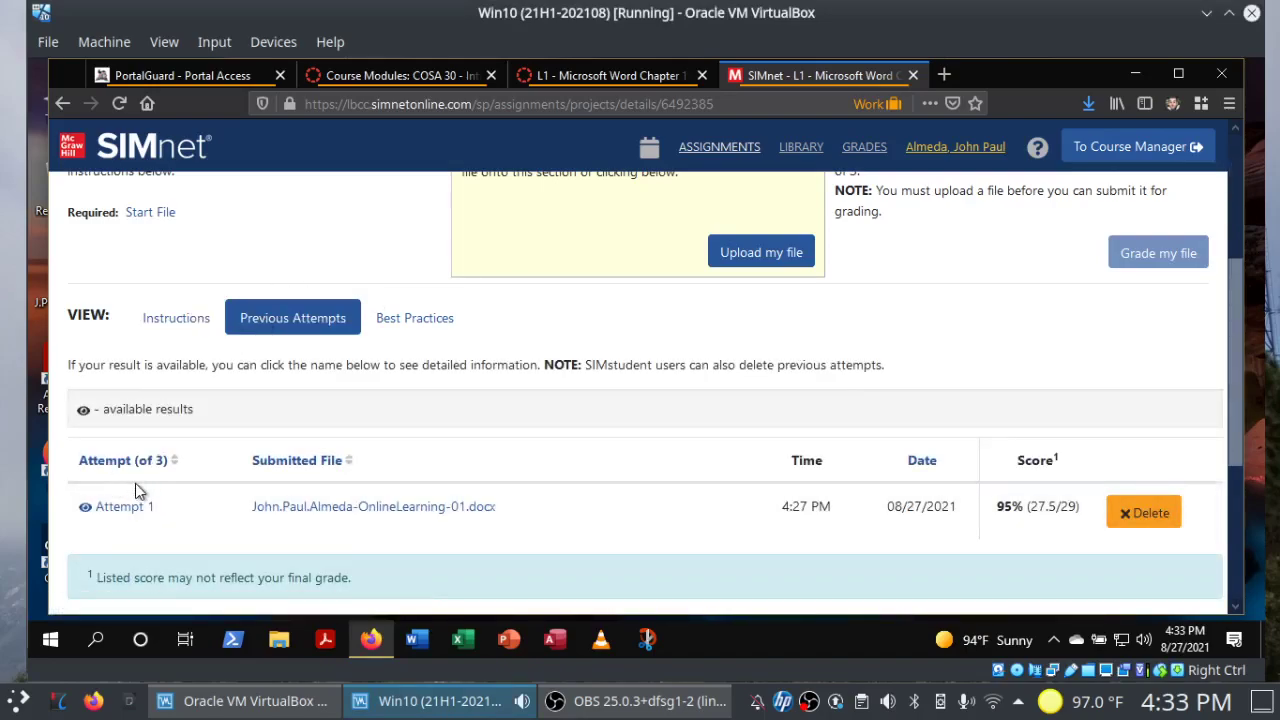
click(425, 320)
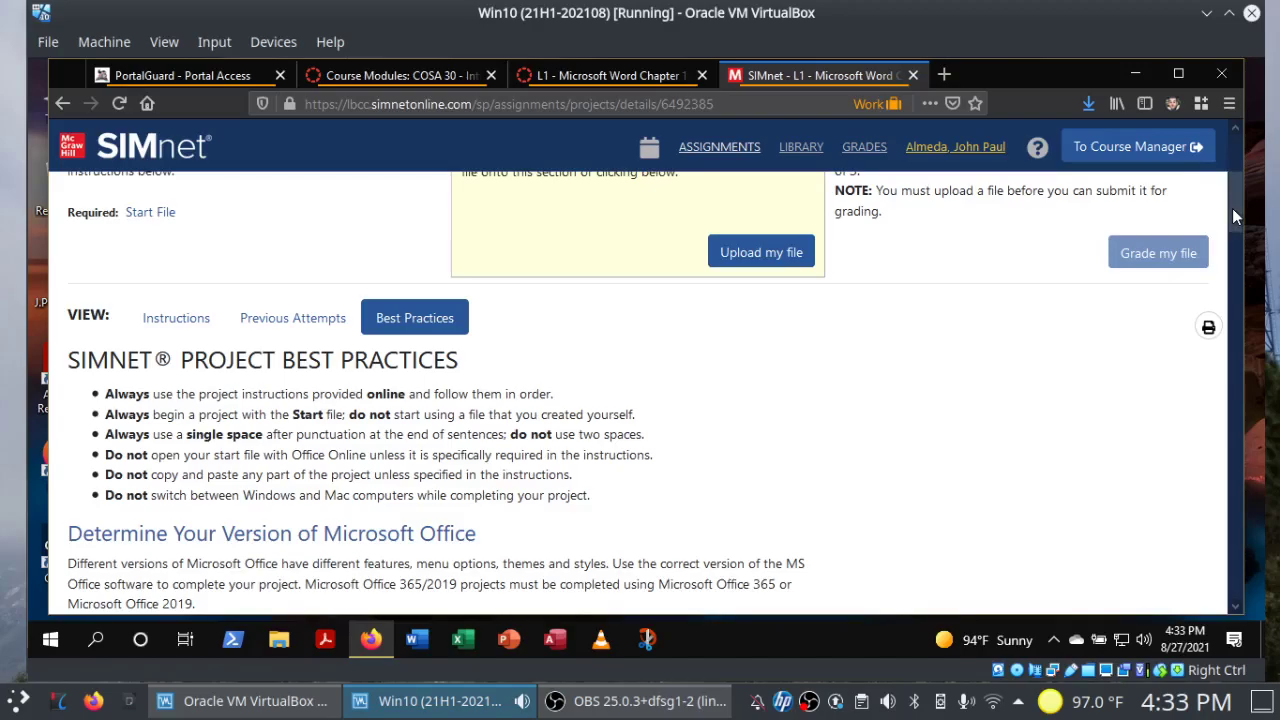
drag(1235, 217, 1226, 150)
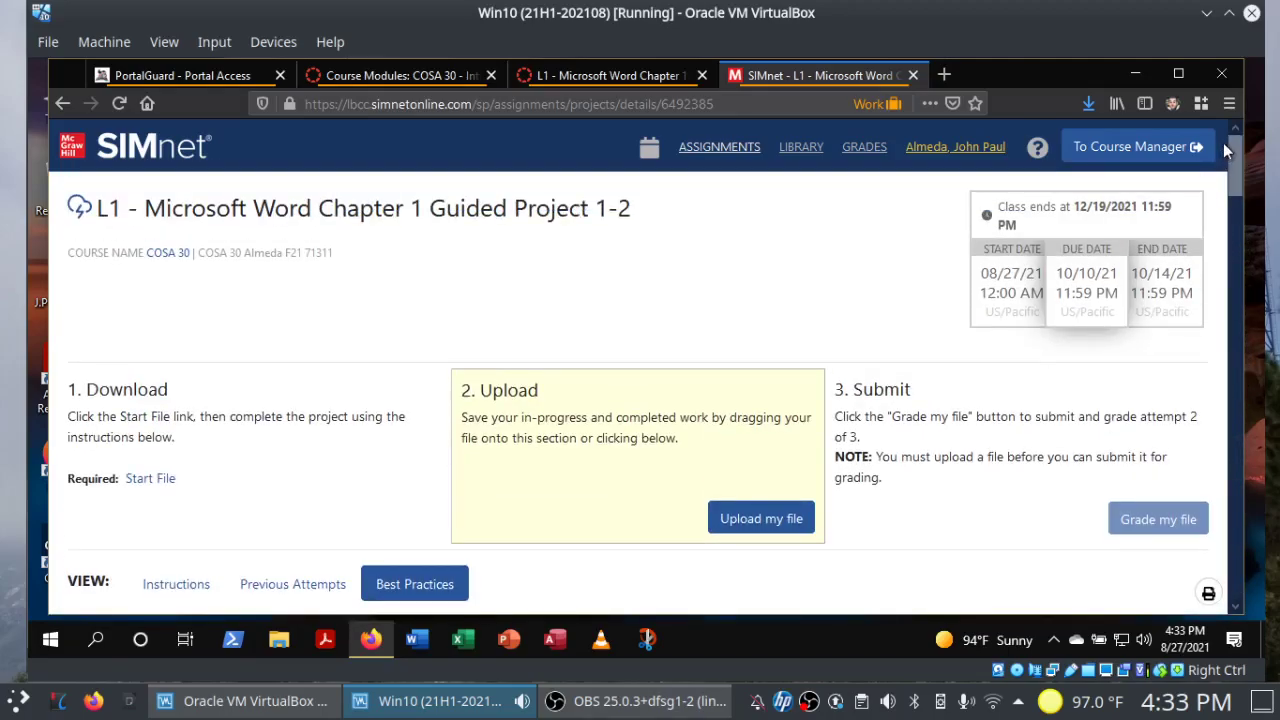
click(178, 584)
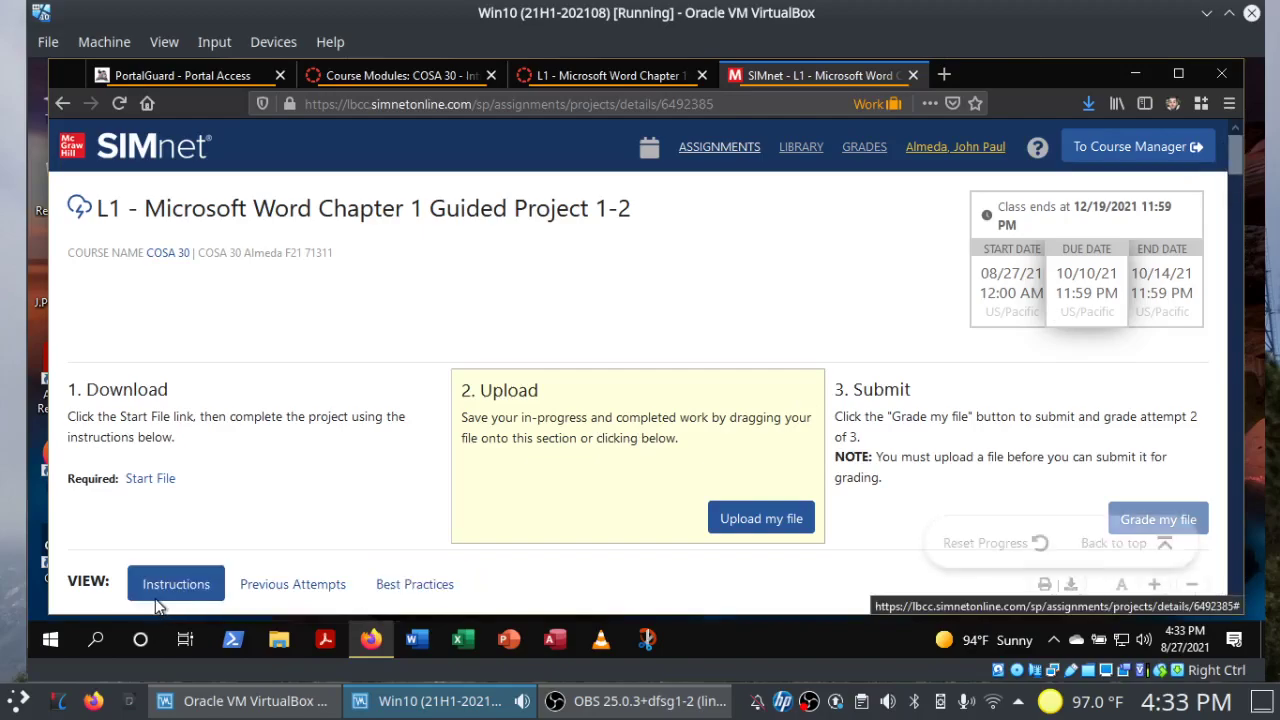
Download the project's Word start file, choosing to save it, and go to the numbered instructions.
click(150, 480)
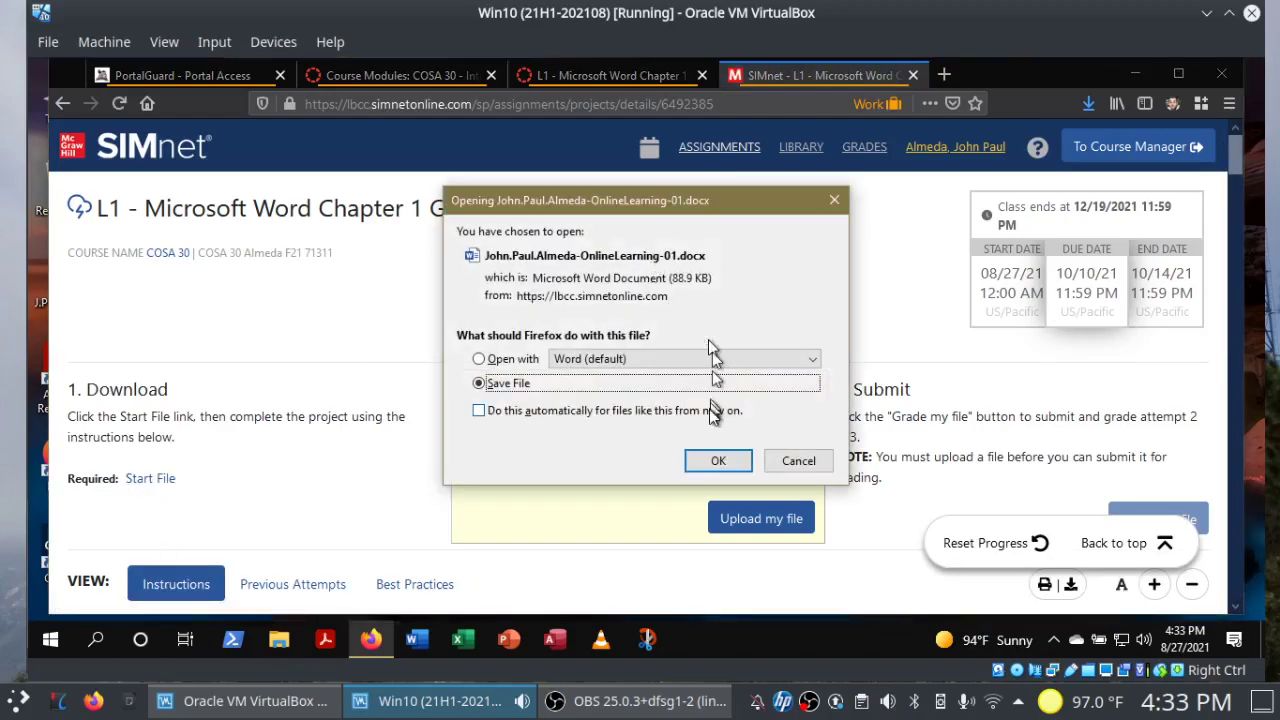
click(716, 461)
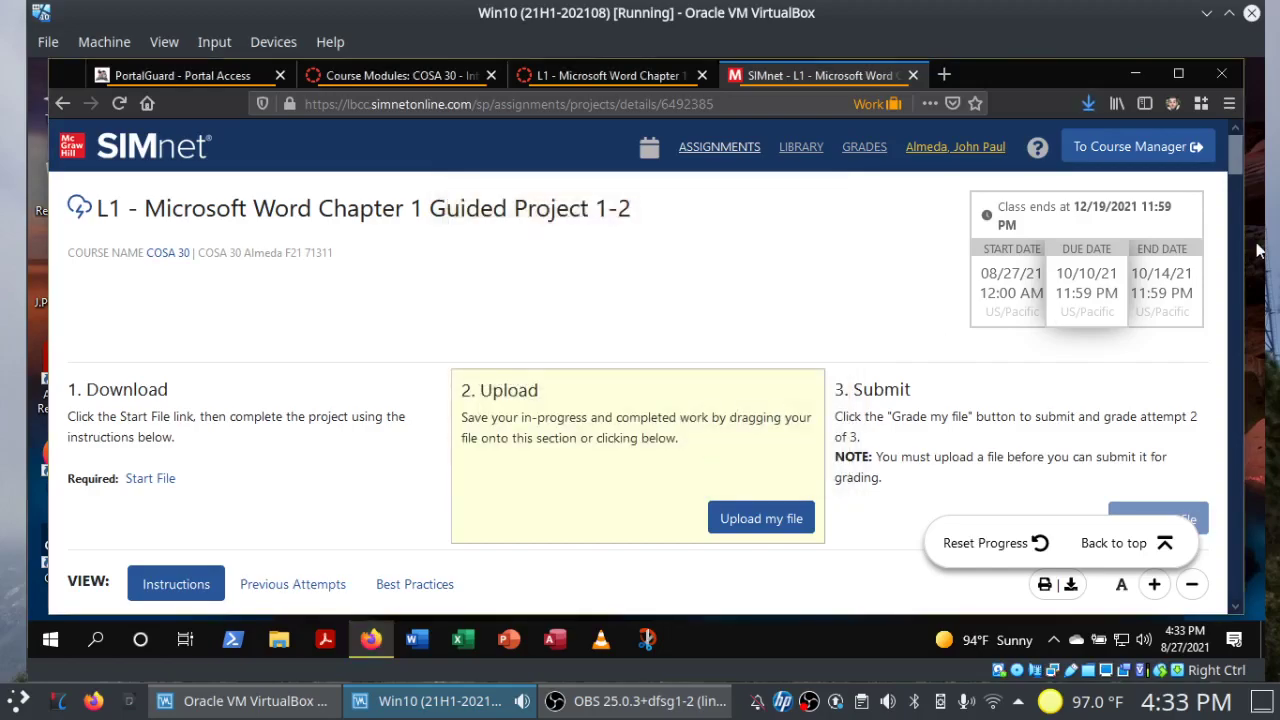
scroll(1236, 170, down, 1)
drag(1236, 175, 1220, 260)
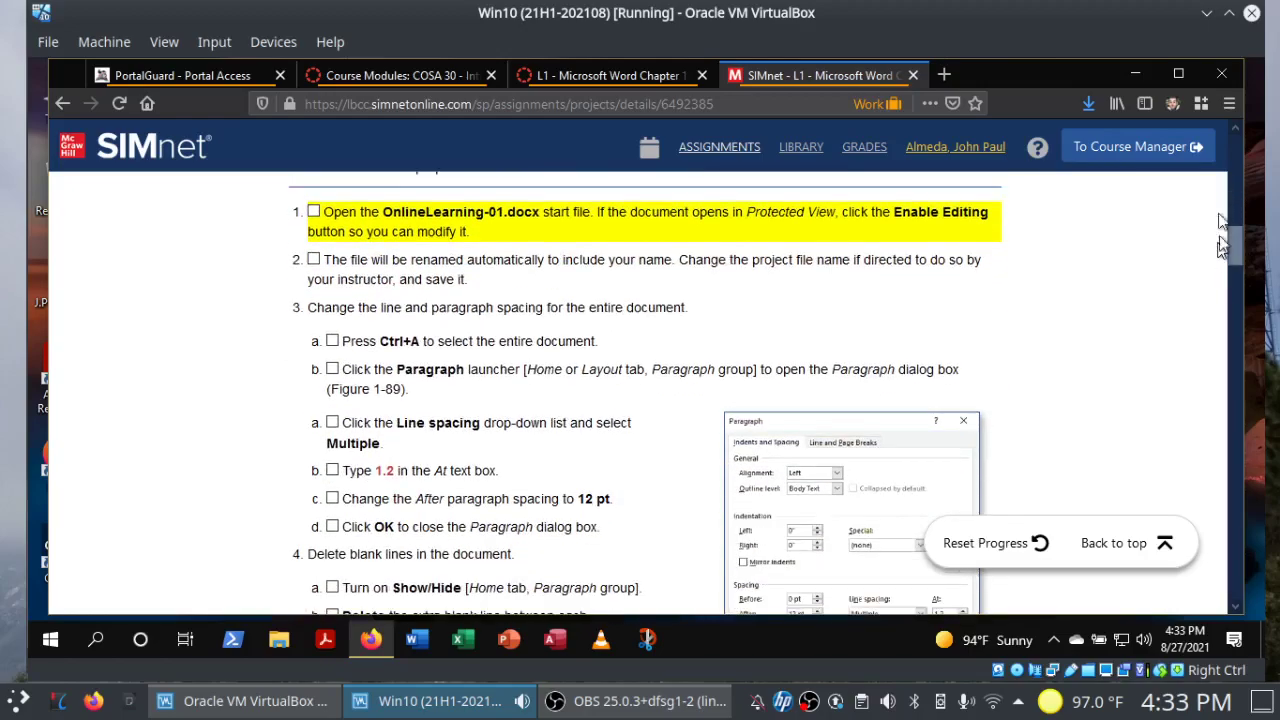
Open the downloaded OnlineLearning-01 document from the Downloads folder in Word and enable editing.
click(1138, 74)
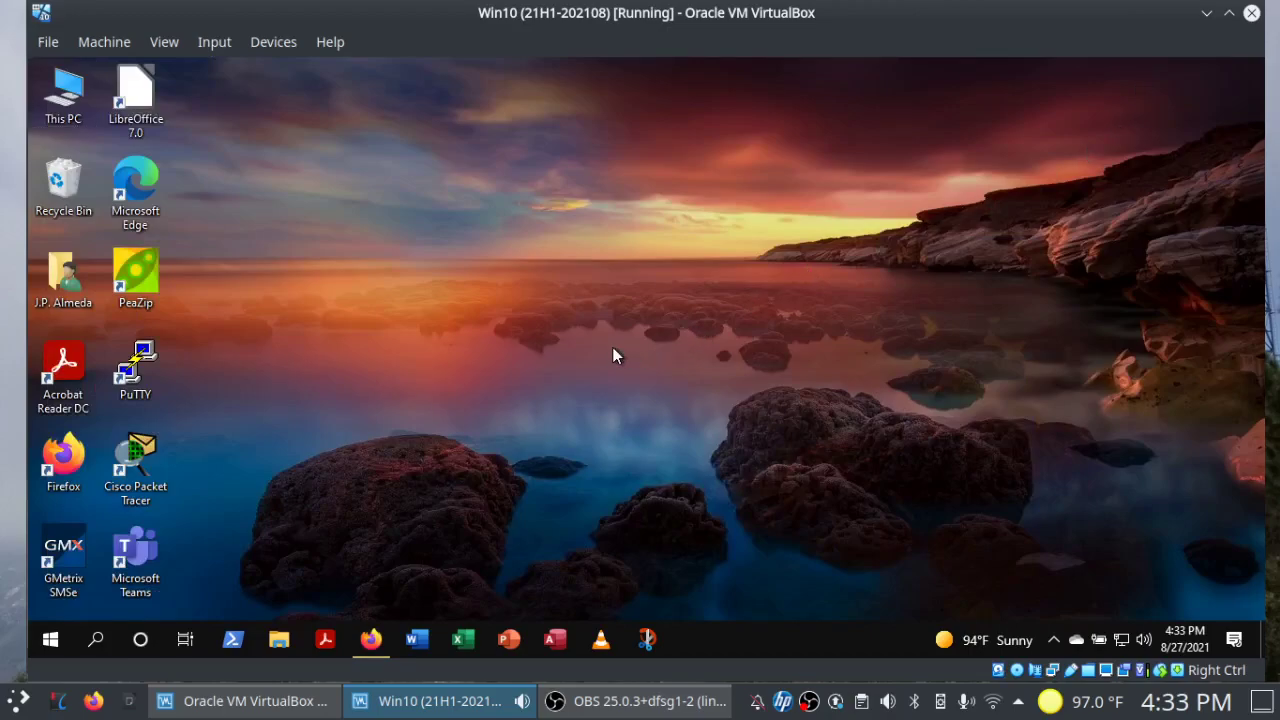
key(super+e)
double_click(591, 302)
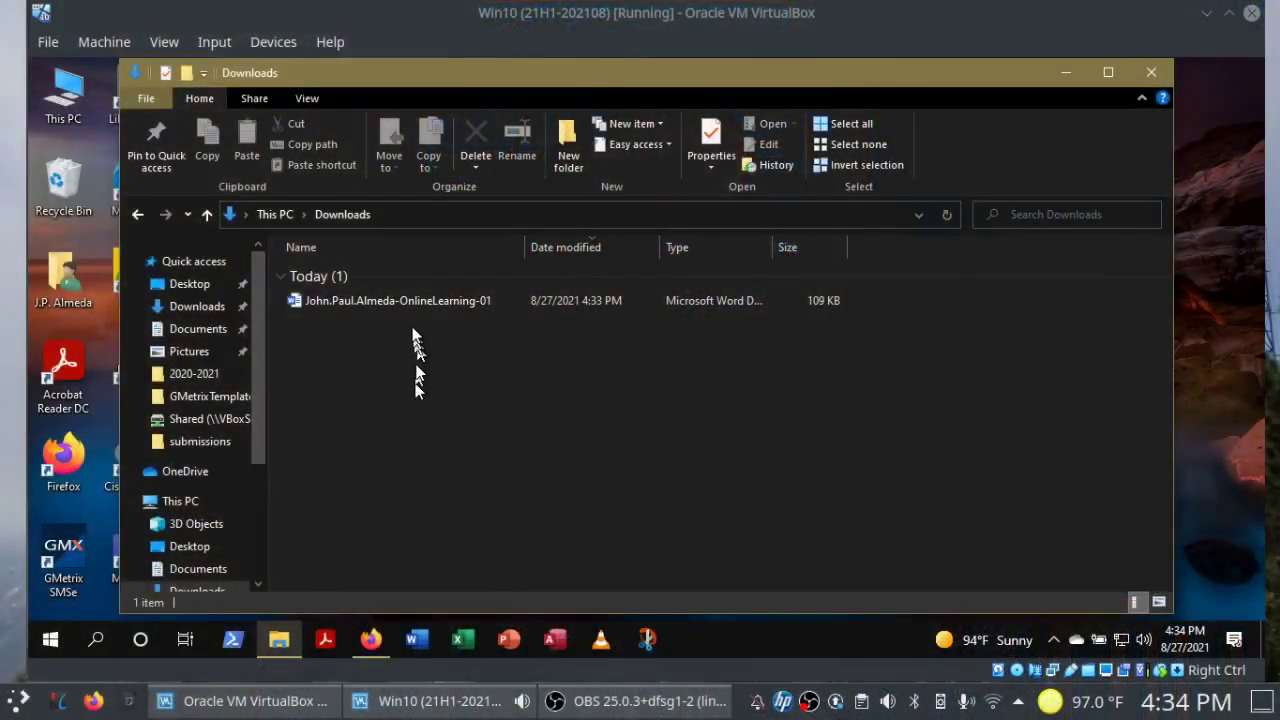
double_click(415, 302)
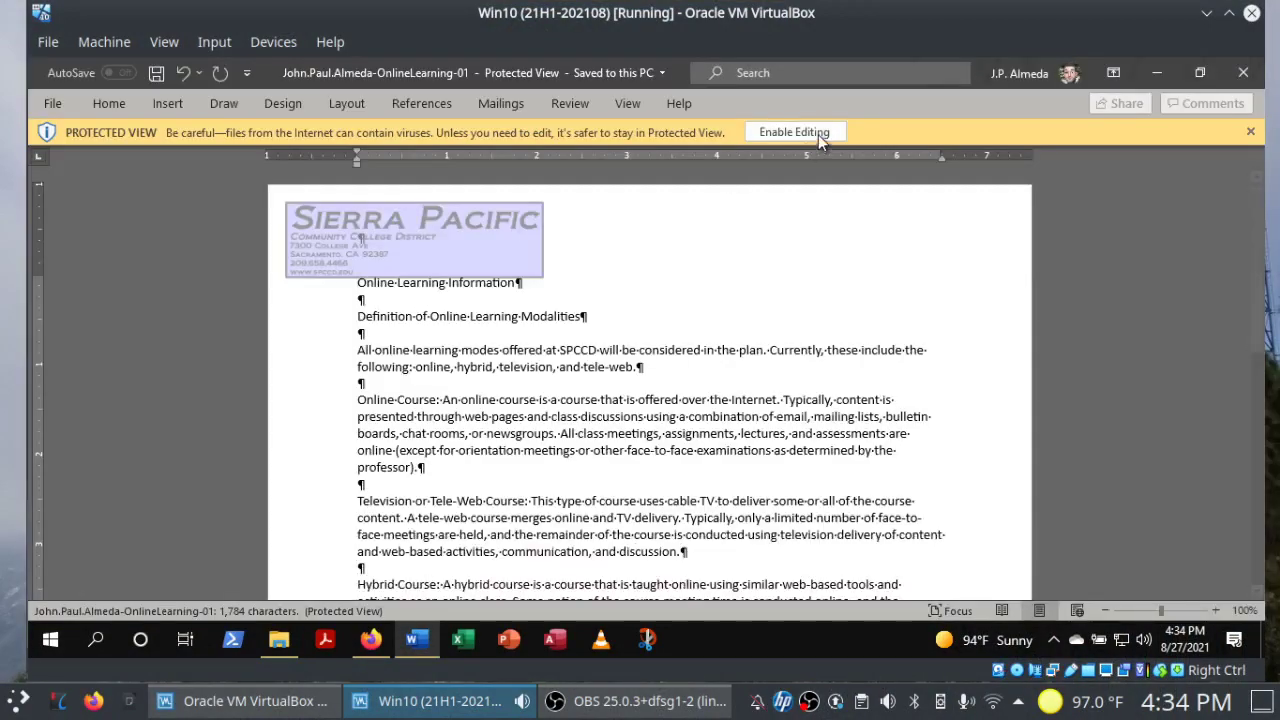
click(796, 133)
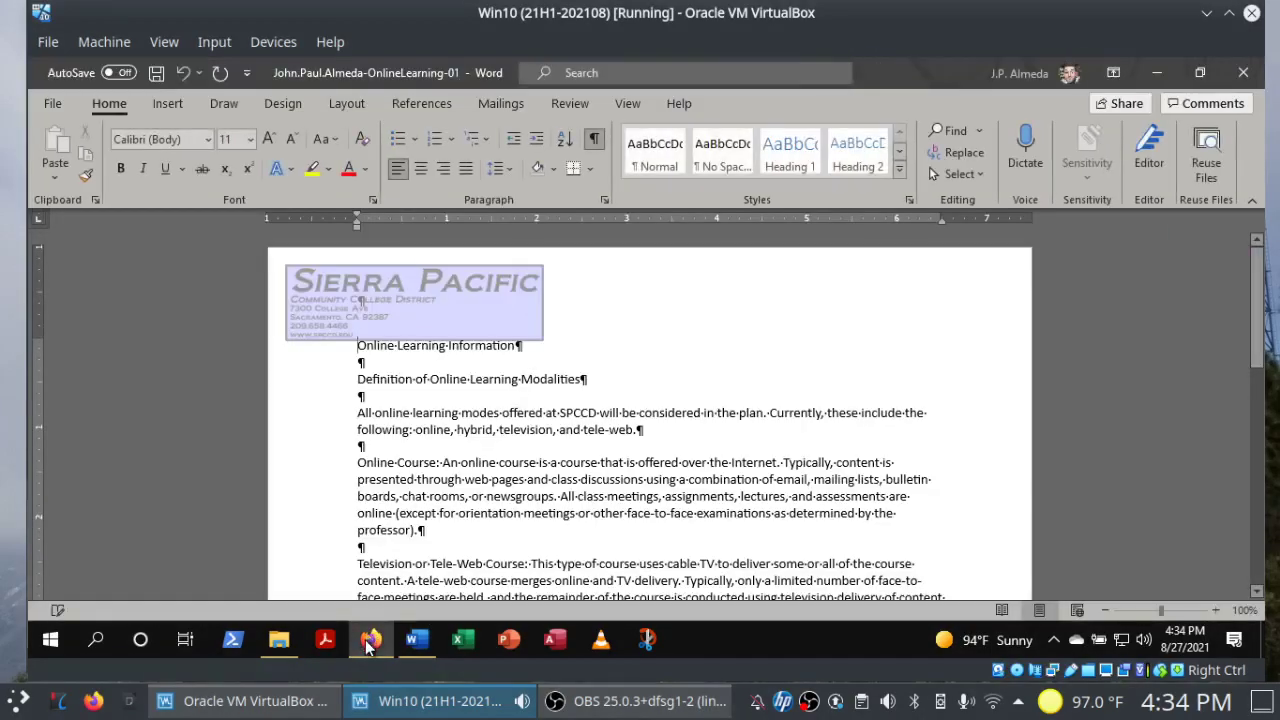
Mark instructions 1 and 2 of Guided Project 1-2 as complete on the SIMnet page in Firefox.
click(375, 632)
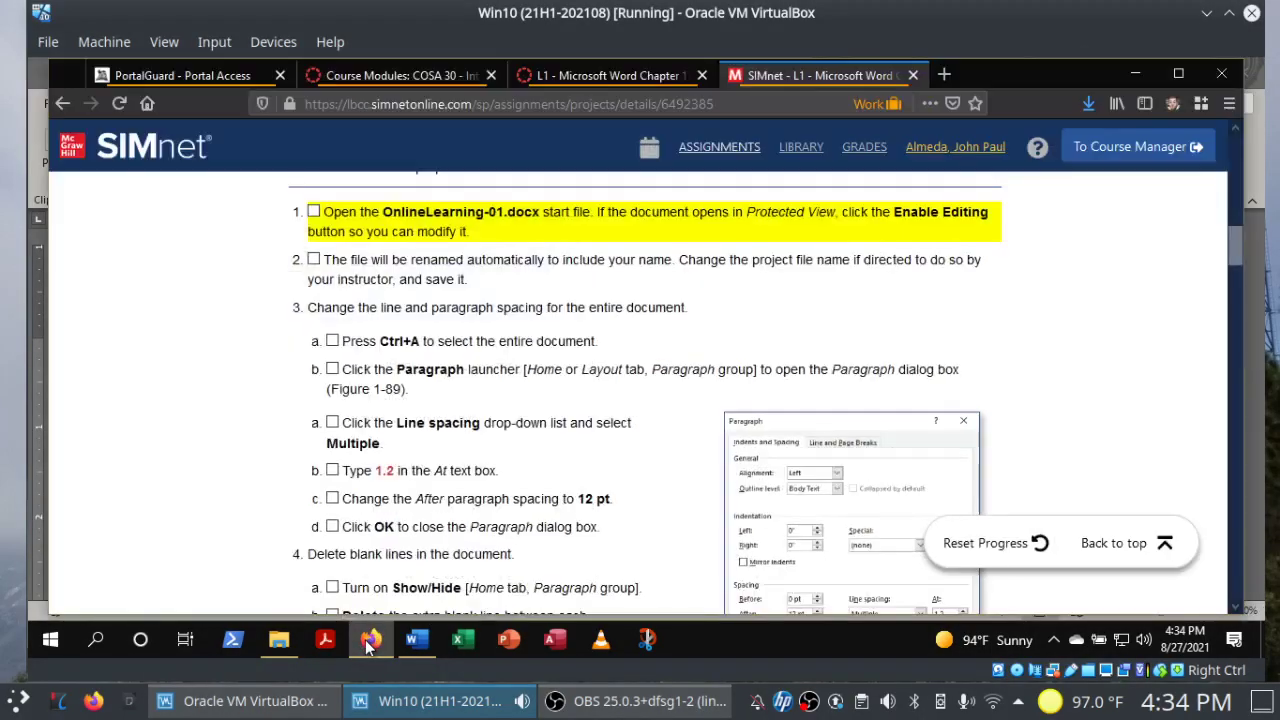
click(314, 213)
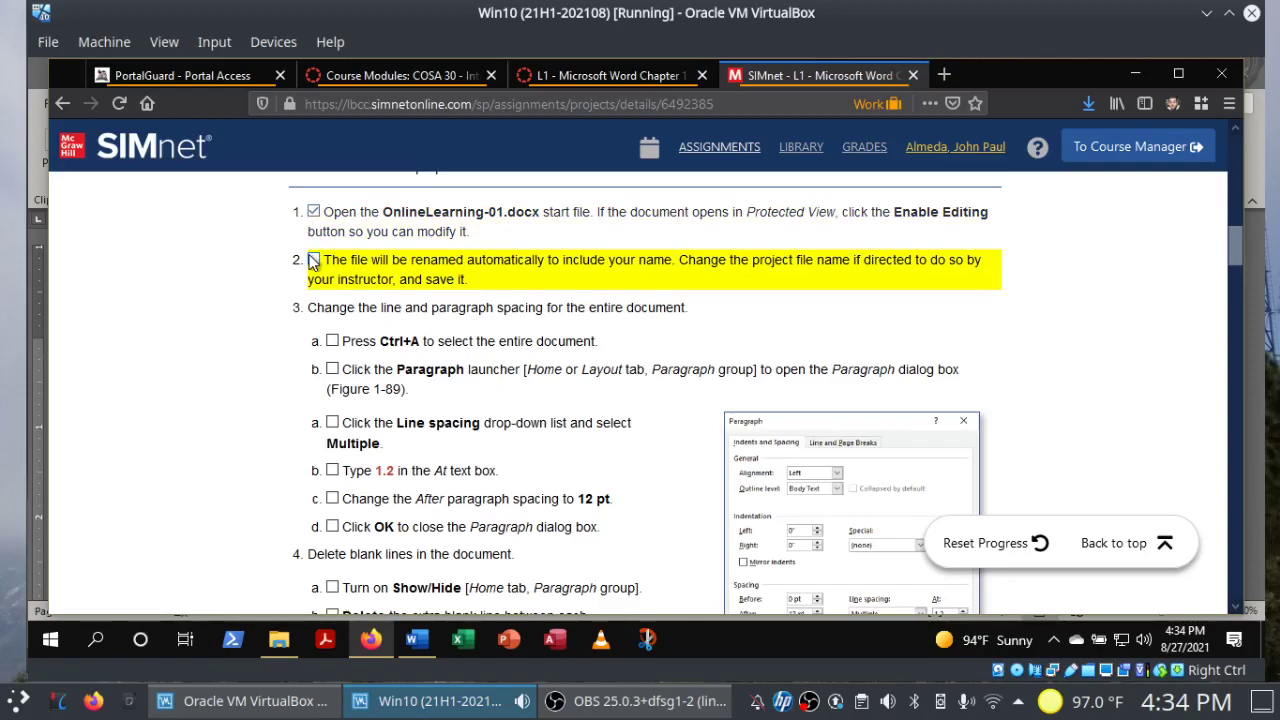
click(313, 261)
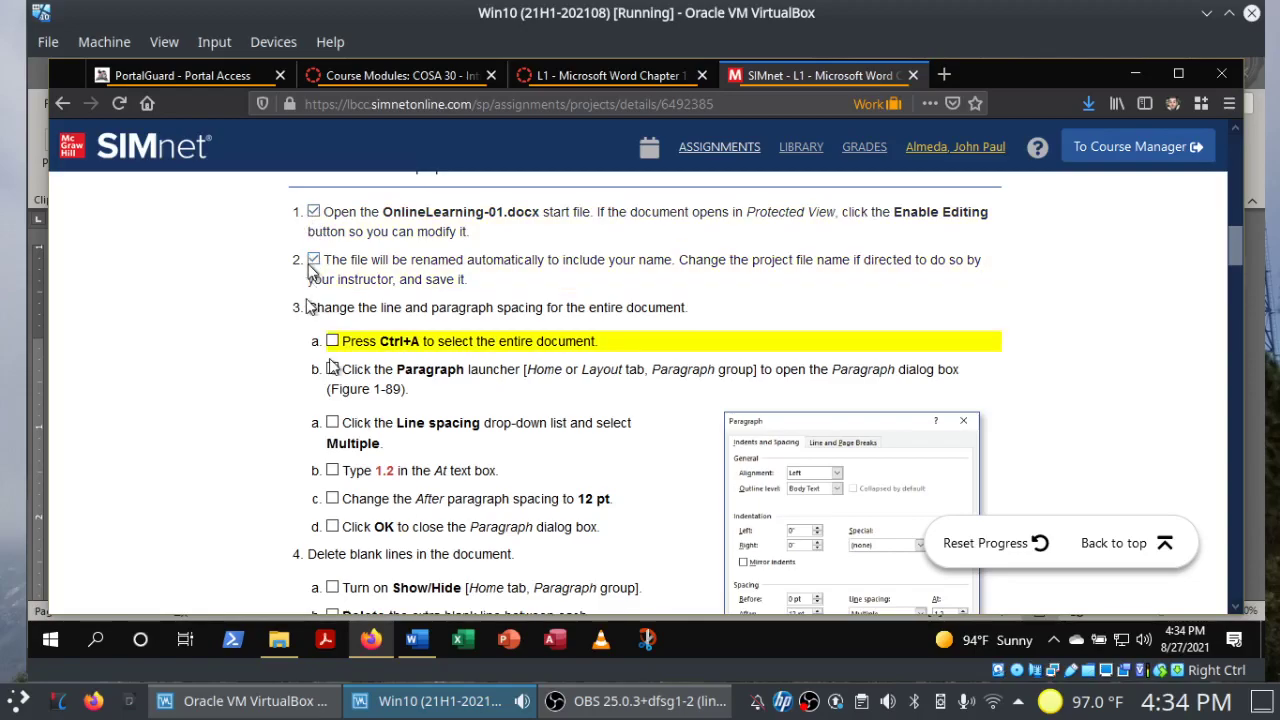
Switch to the Word document and try minimizing, restoring and maximizing its window.
click(417, 639)
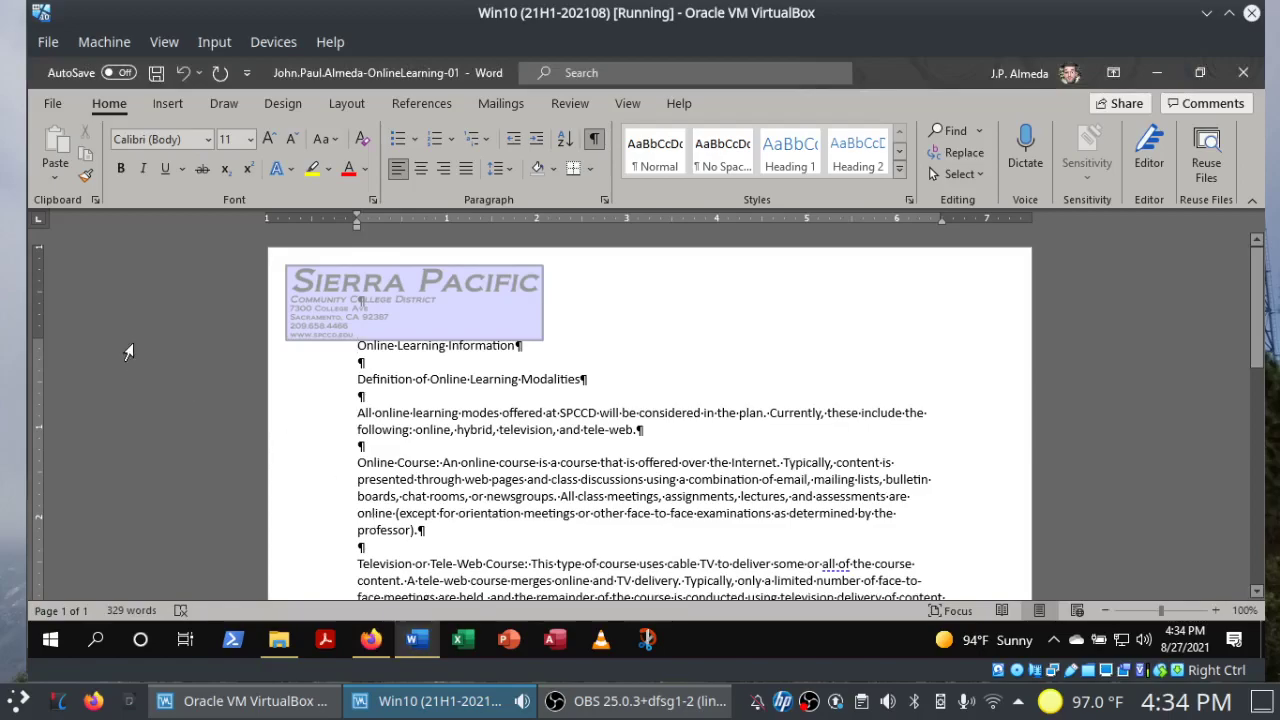
click(128, 352)
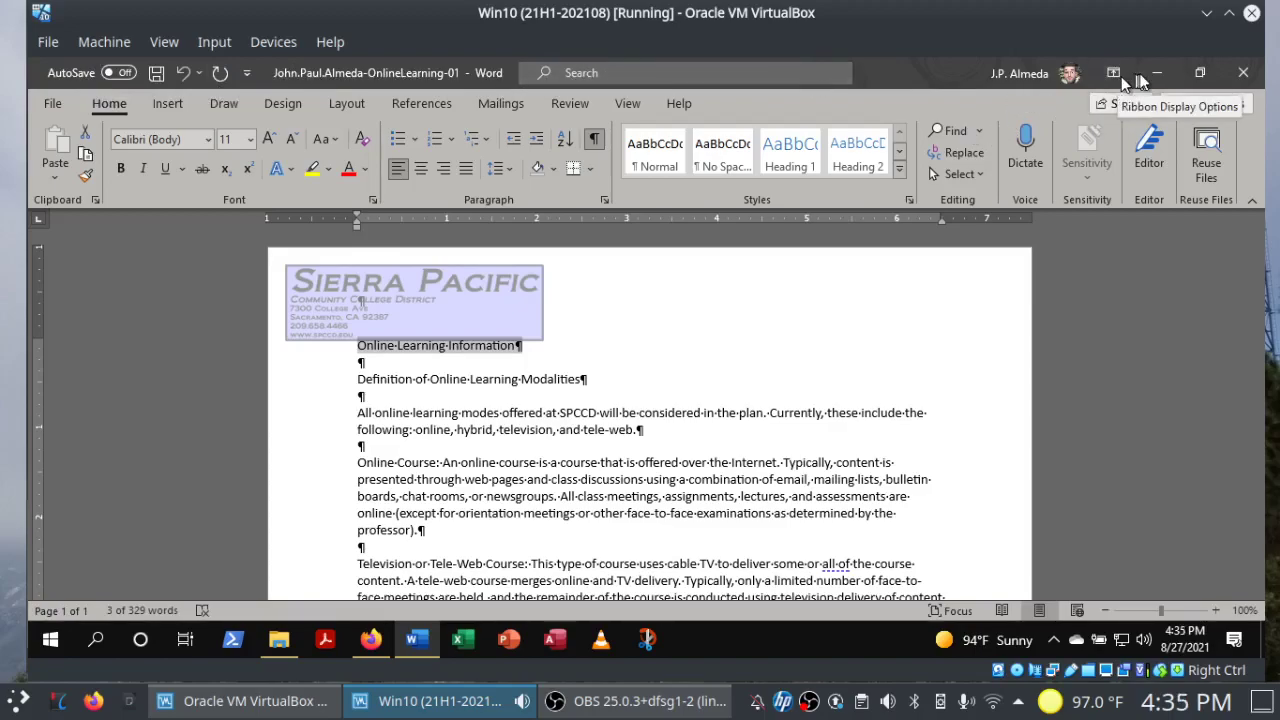
click(1160, 73)
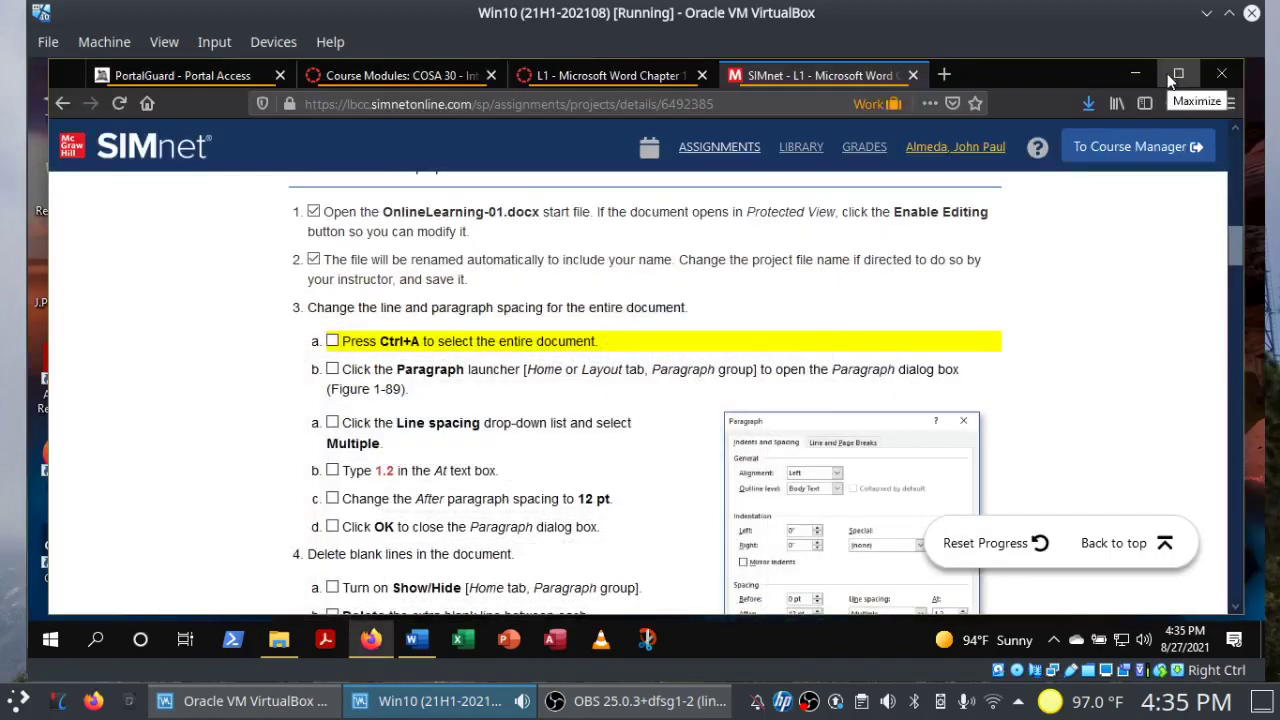
click(417, 639)
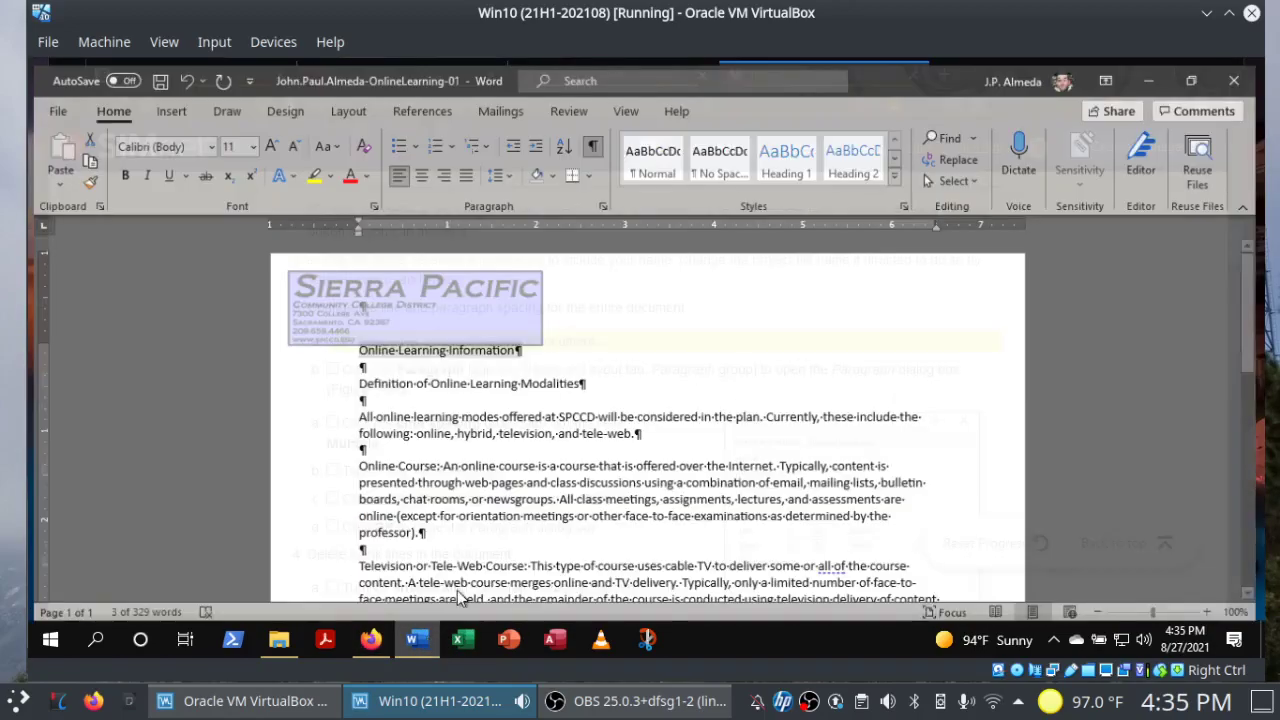
click(1199, 72)
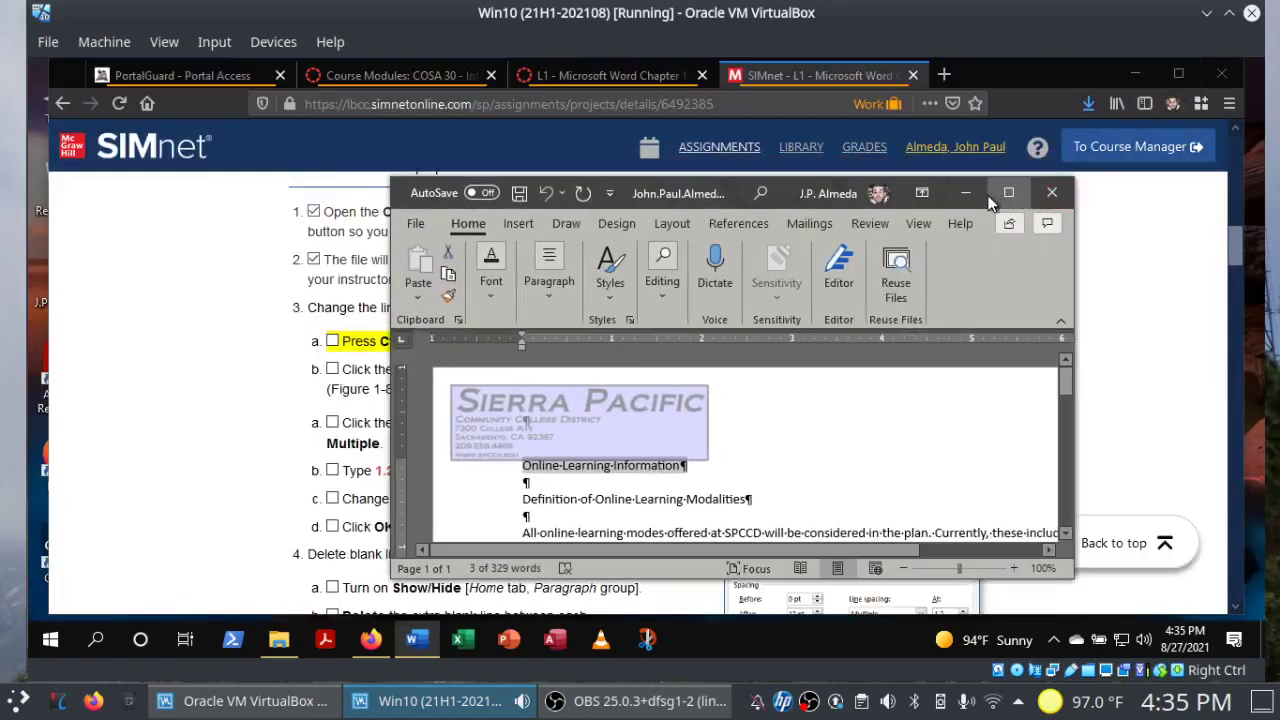
click(1005, 192)
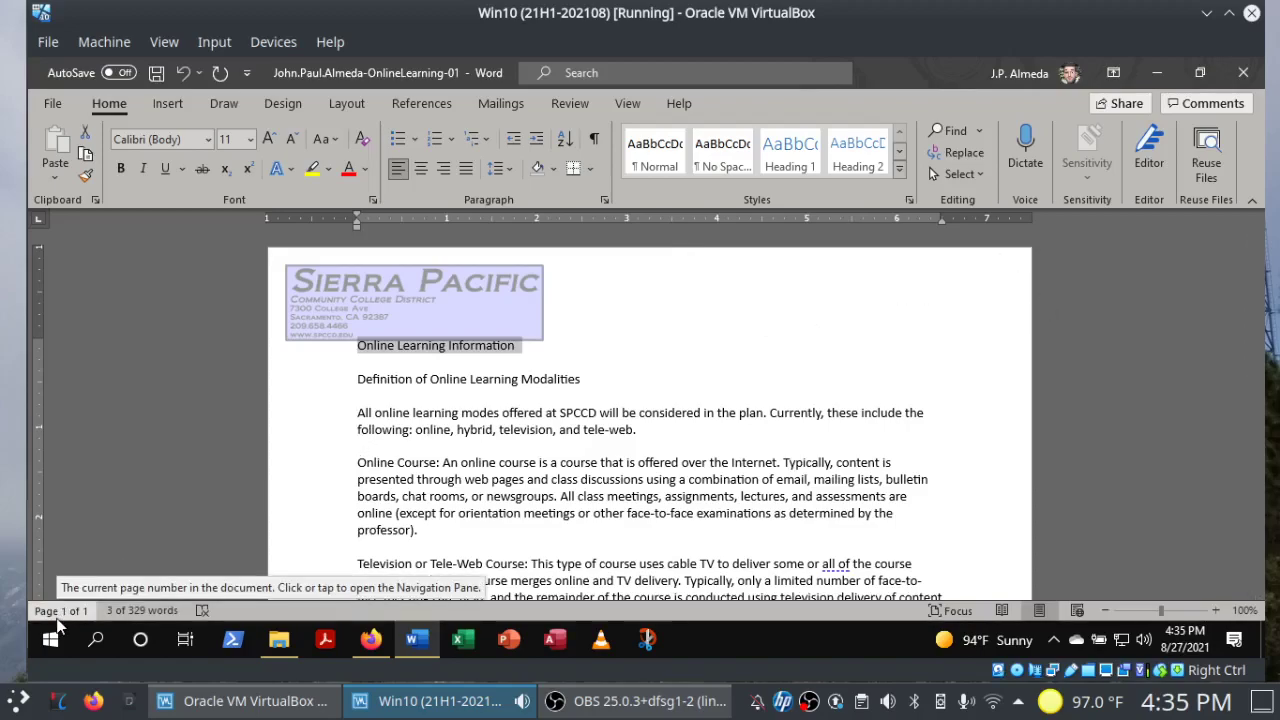
Open the document's Navigation pane and close it again.
click(58, 612)
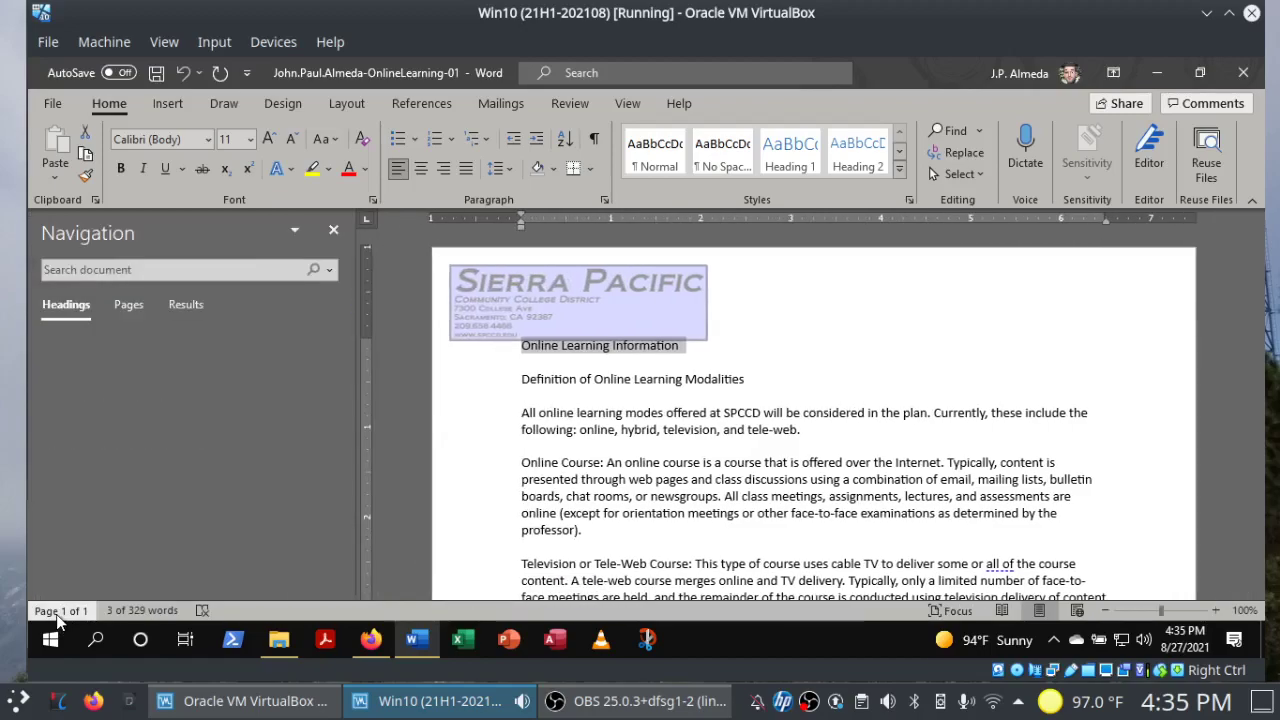
click(333, 233)
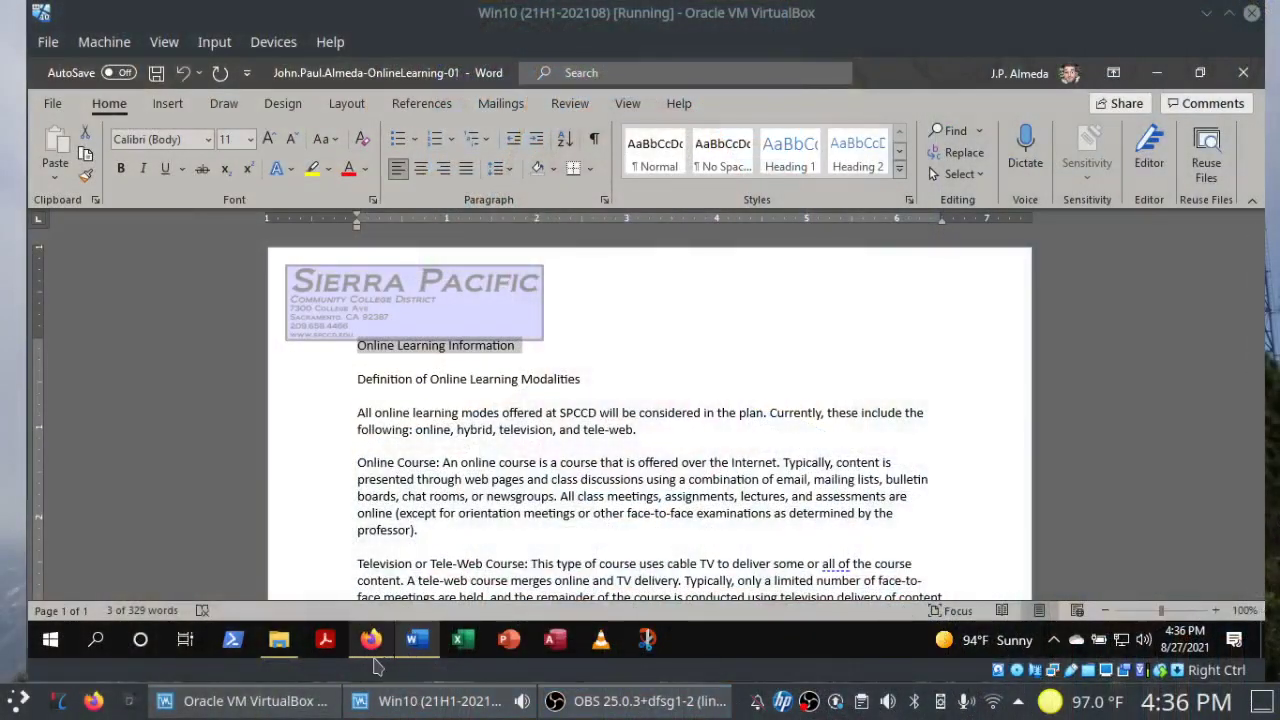
Check the next instruction under step 3 on the SIMnet page in Firefox and return to Word.
mouse_move(375, 663)
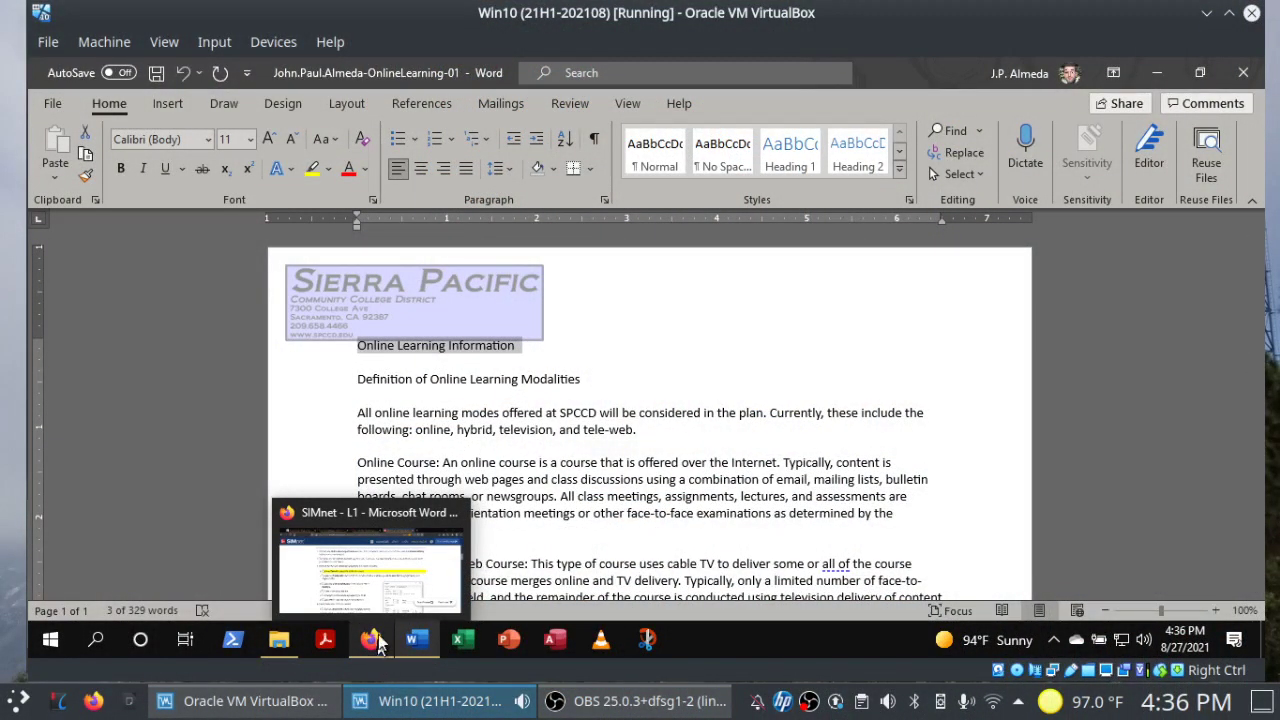
click(377, 643)
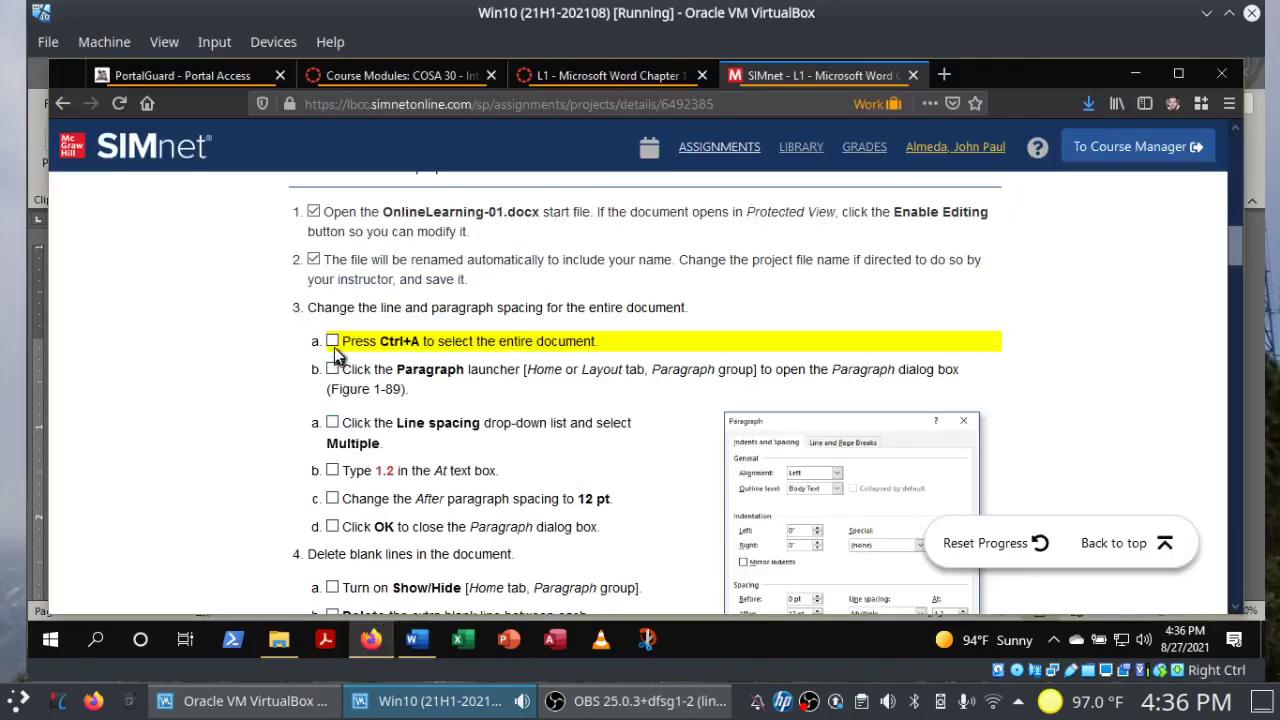
click(418, 640)
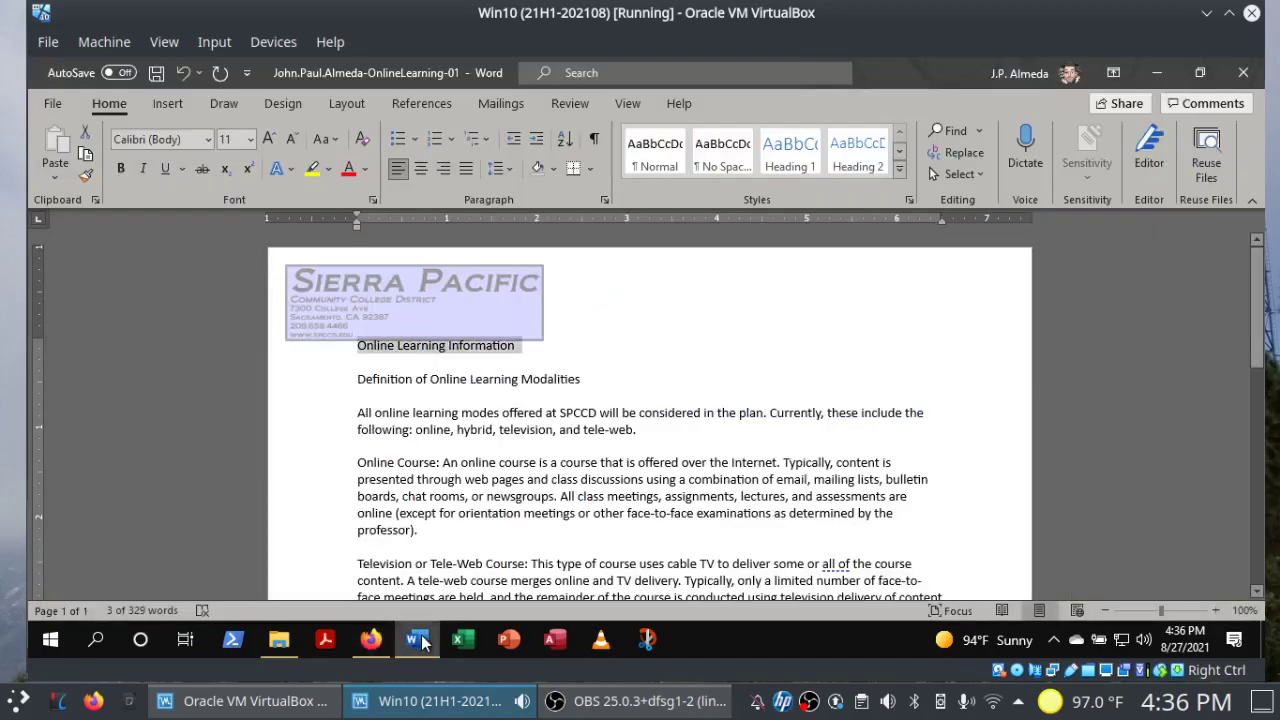
Look through the text selection options, try selecting the entire document from its margin, and clear the selection.
click(1109, 272)
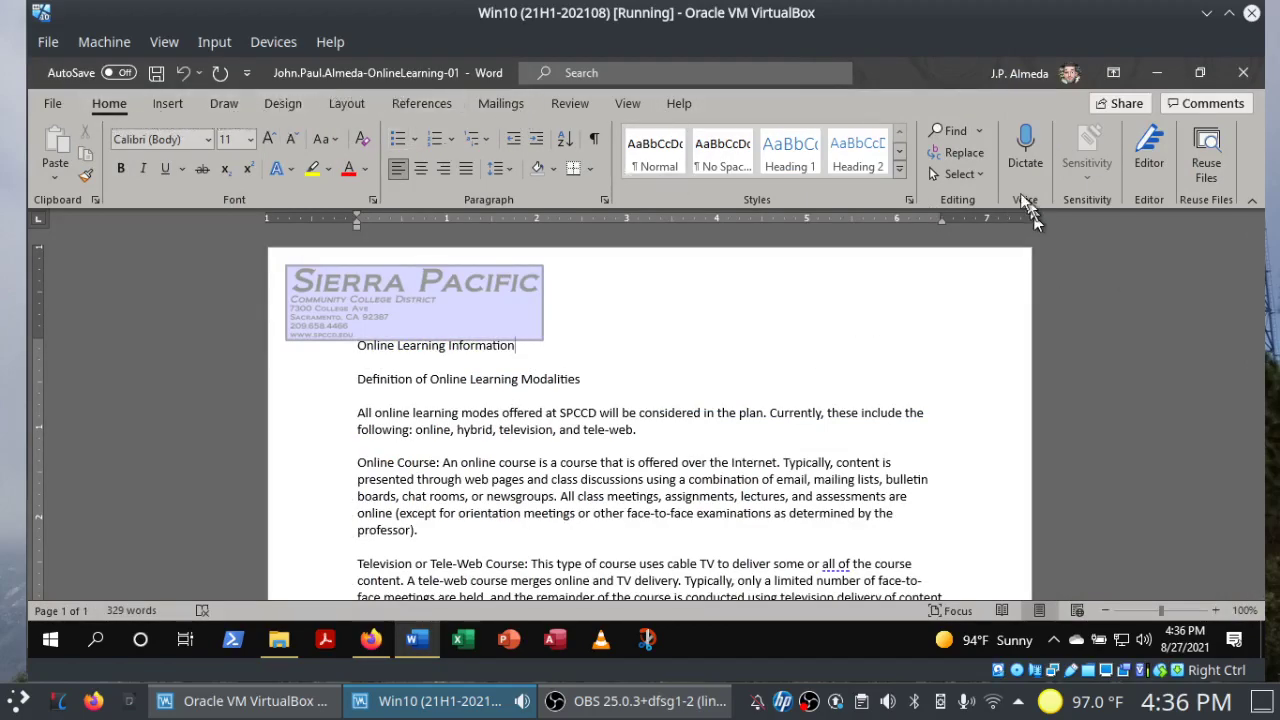
click(978, 178)
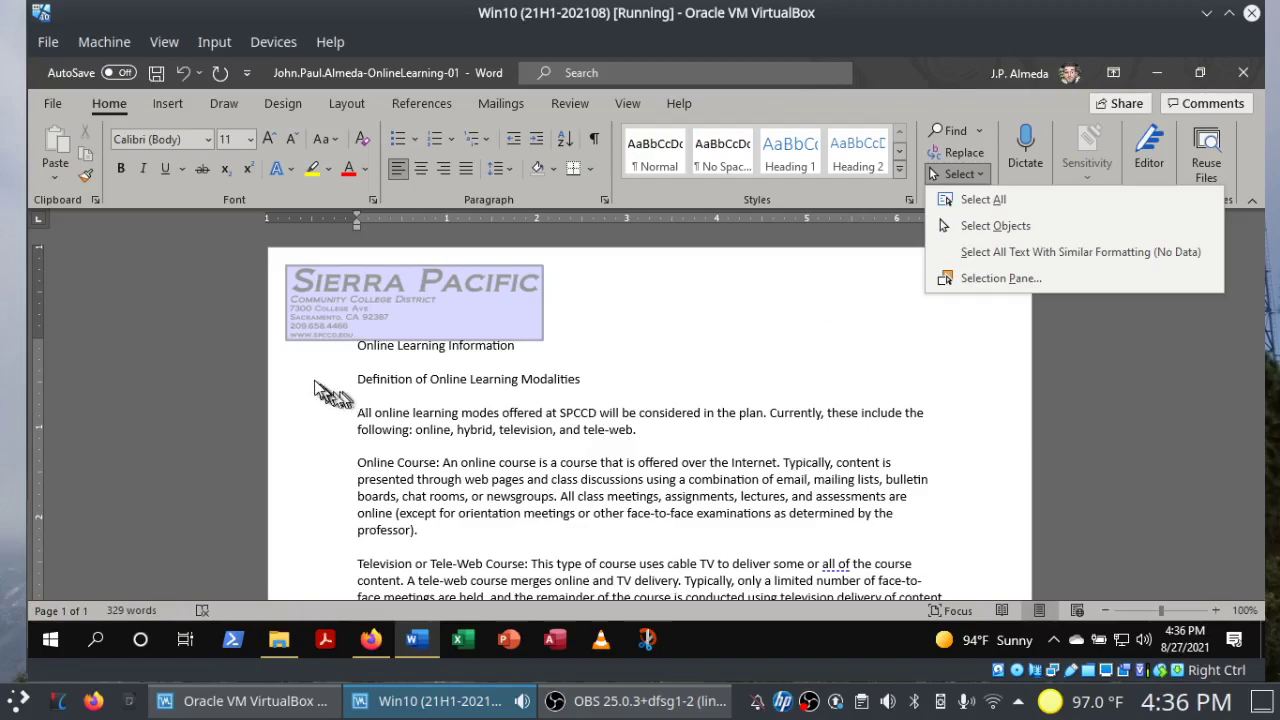
key(Escape)
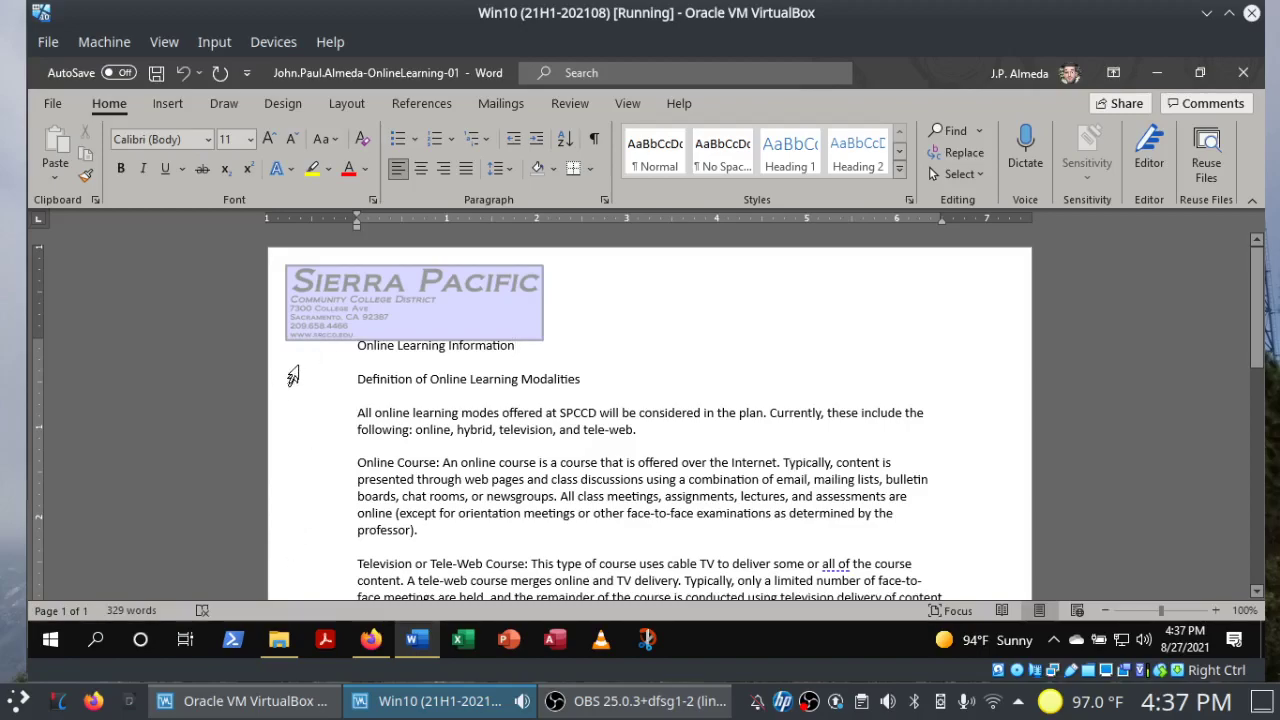
click(302, 364)
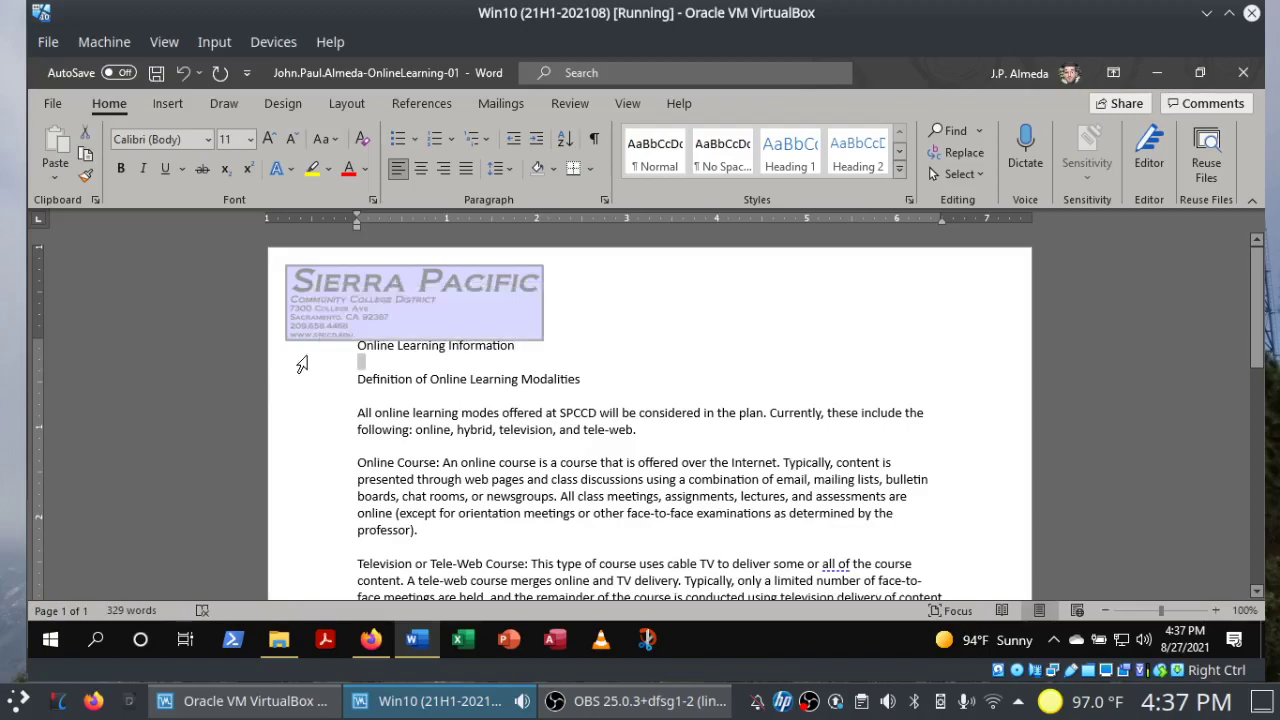
triple_click(302, 364)
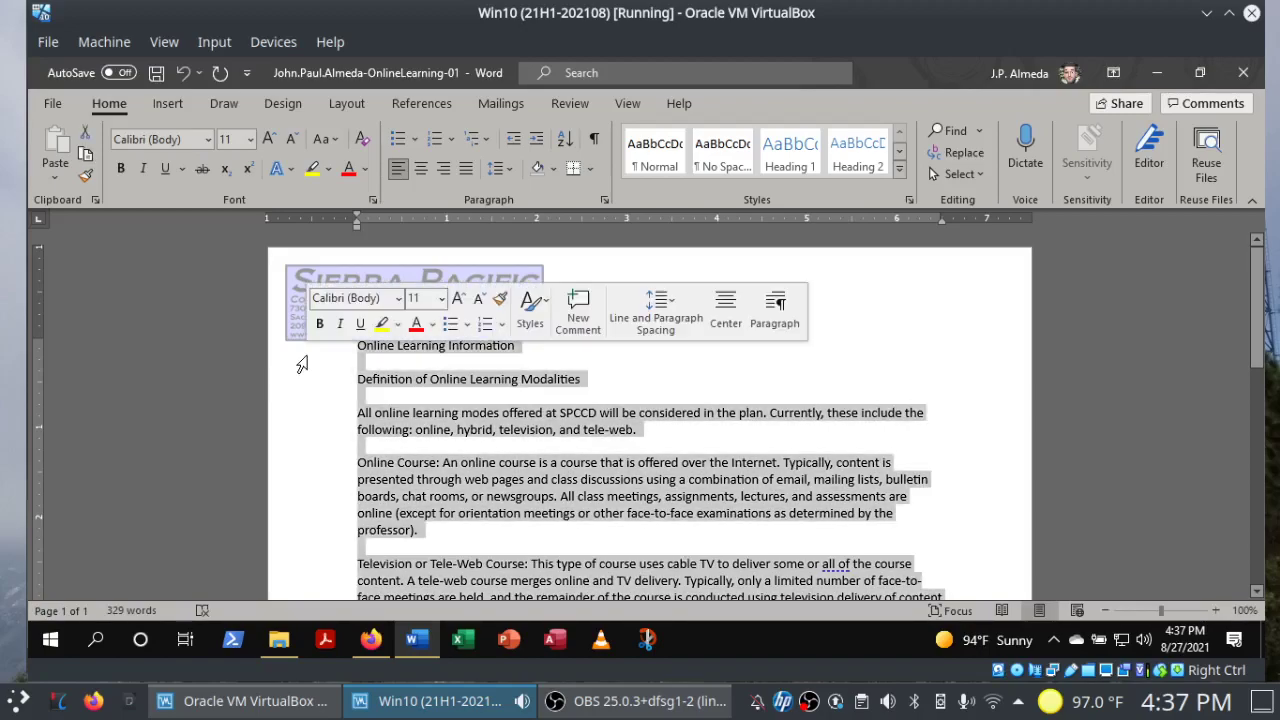
click(909, 318)
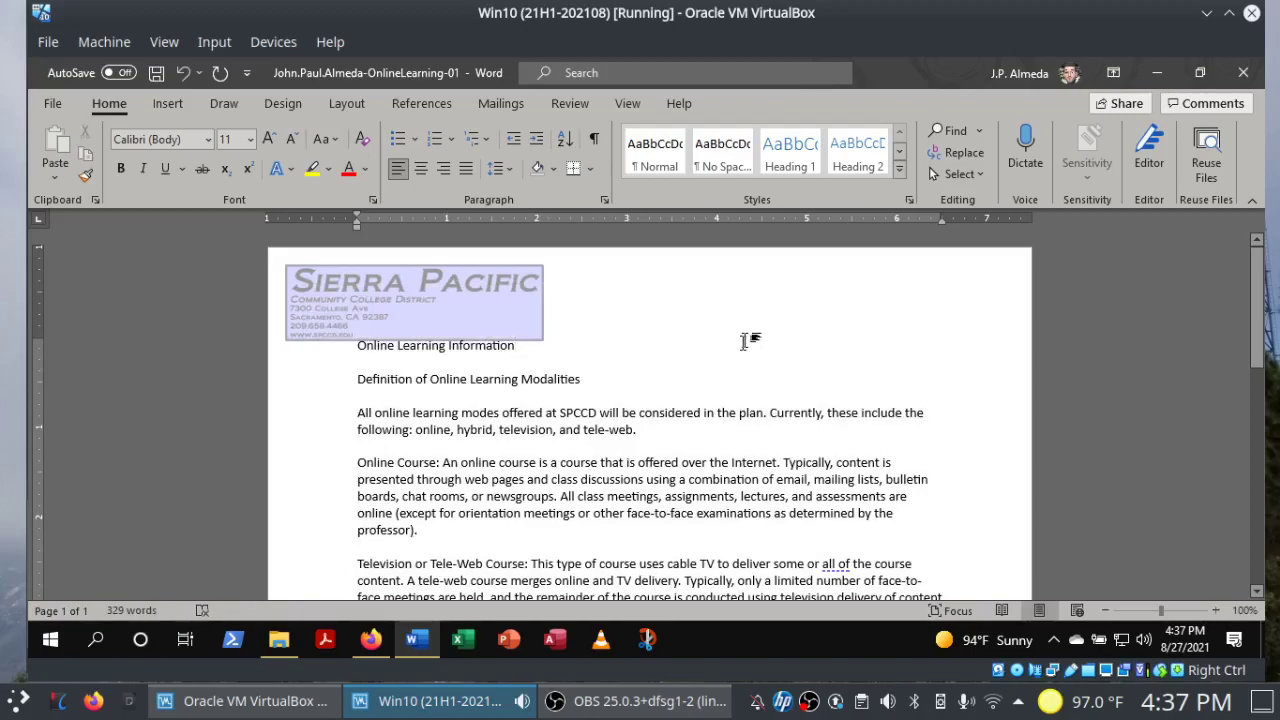
Select the entire document and tick off the Paragraph launcher instruction on the SIMnet page in Firefox.
key(ctrl+a)
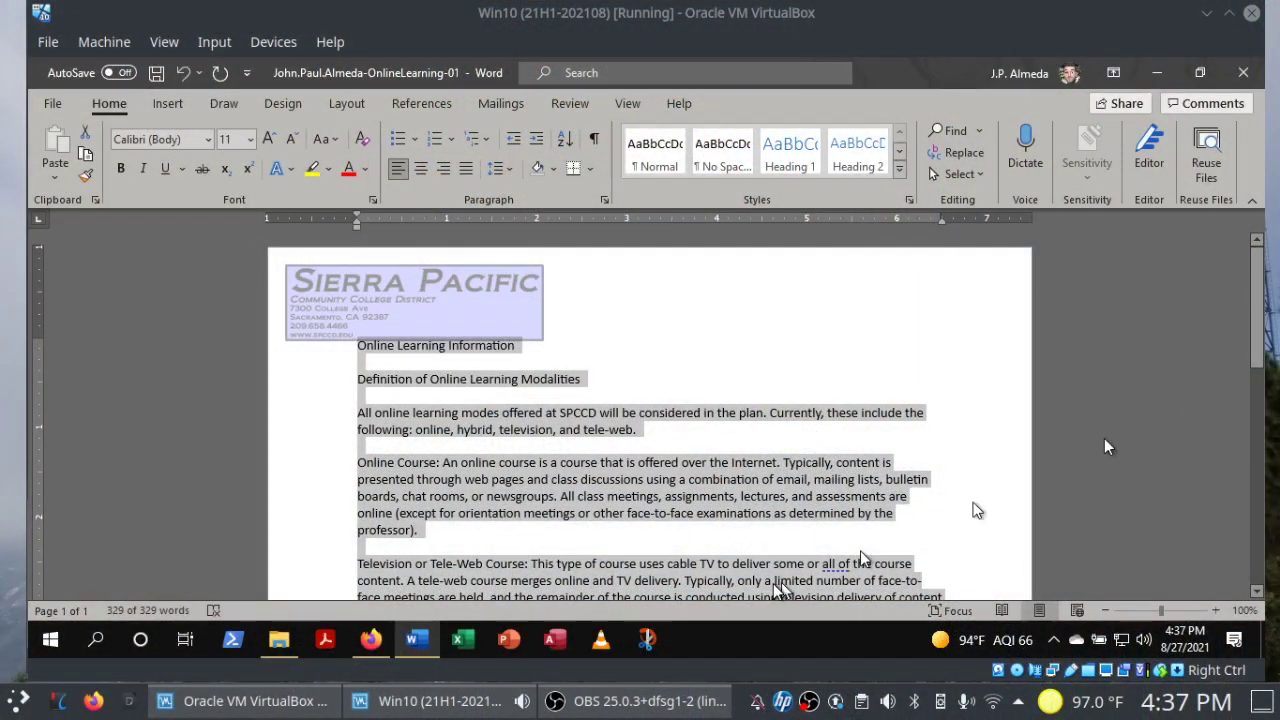
click(367, 645)
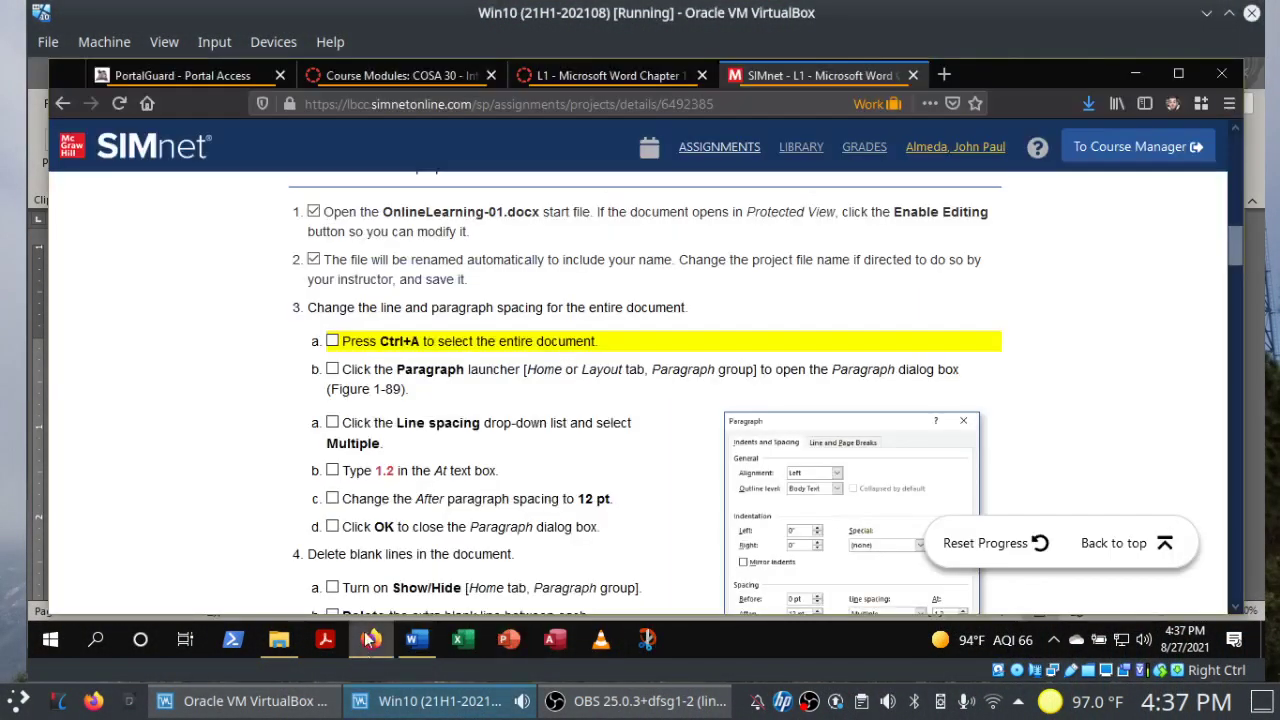
click(333, 370)
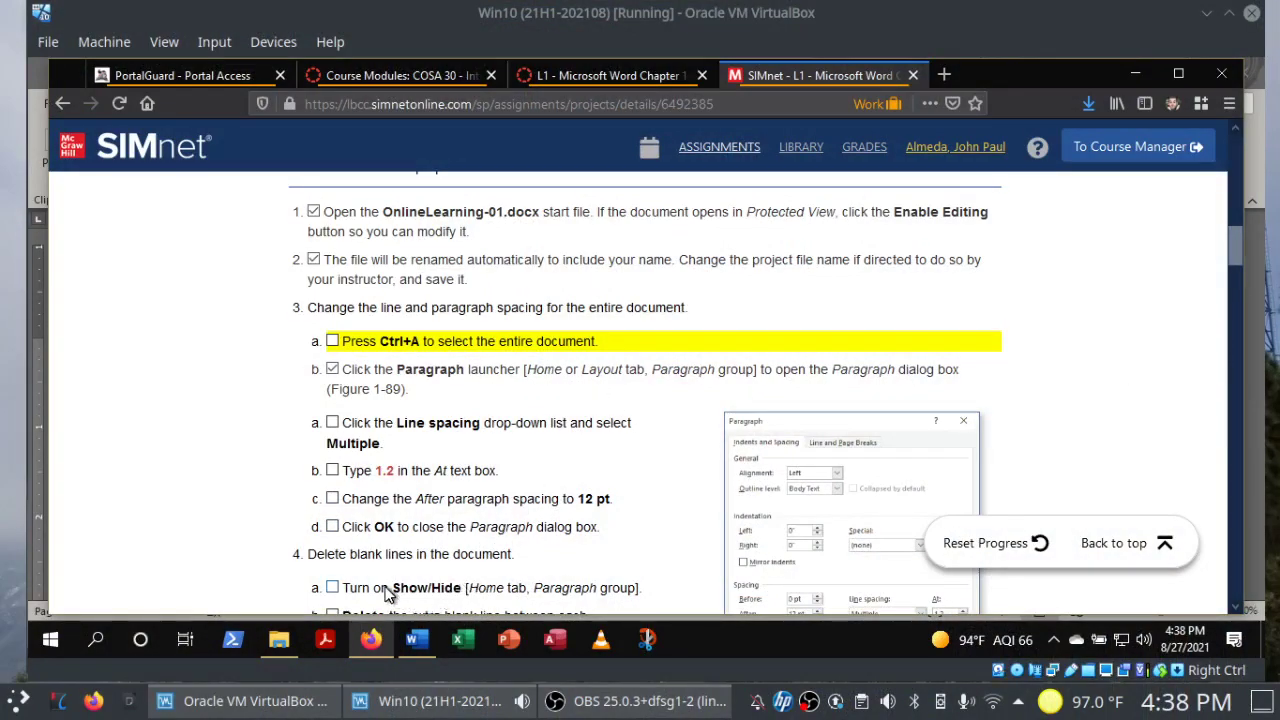
Return to Word and set the selected document's line spacing to Multiple at 1.2 in the Paragraph dialog.
click(415, 642)
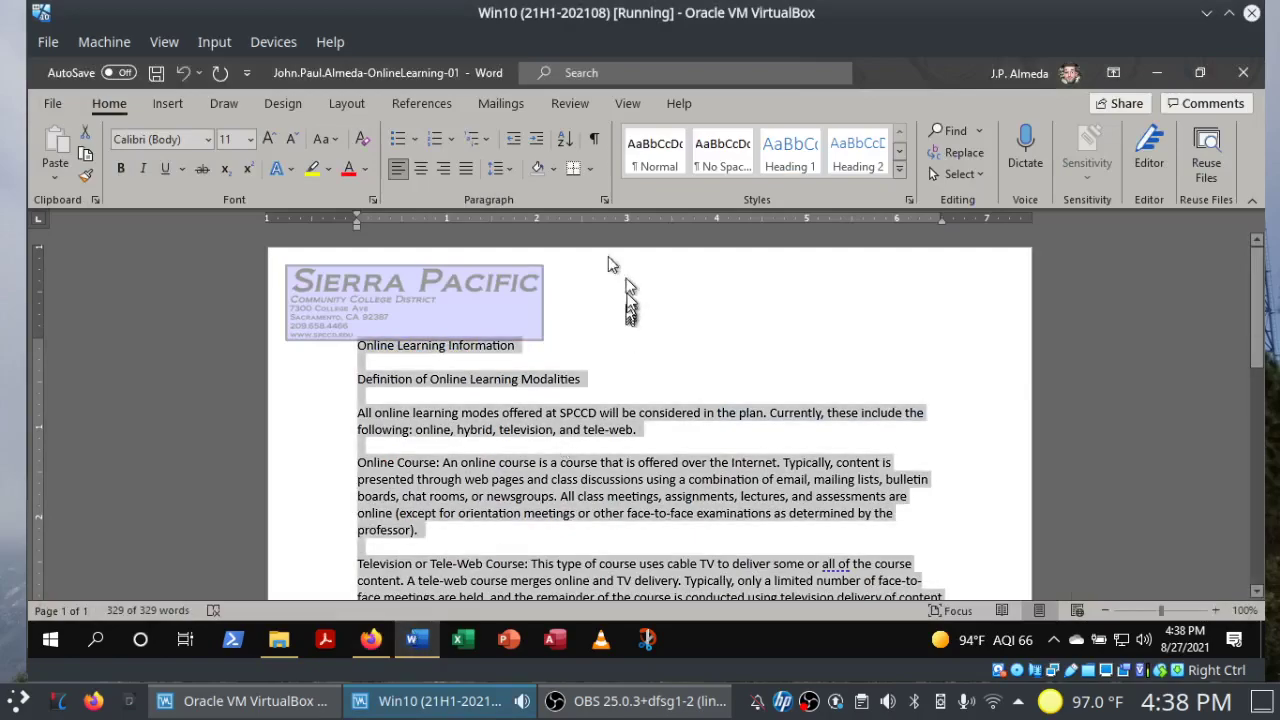
click(601, 200)
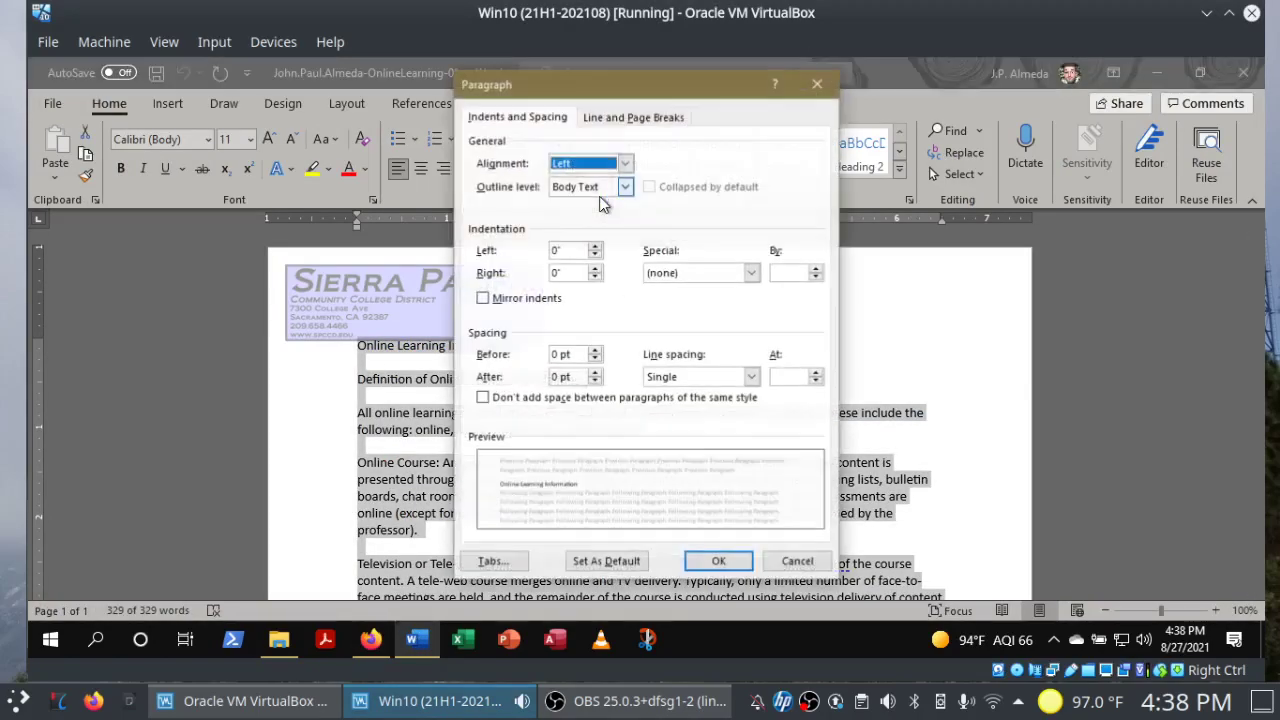
click(370, 640)
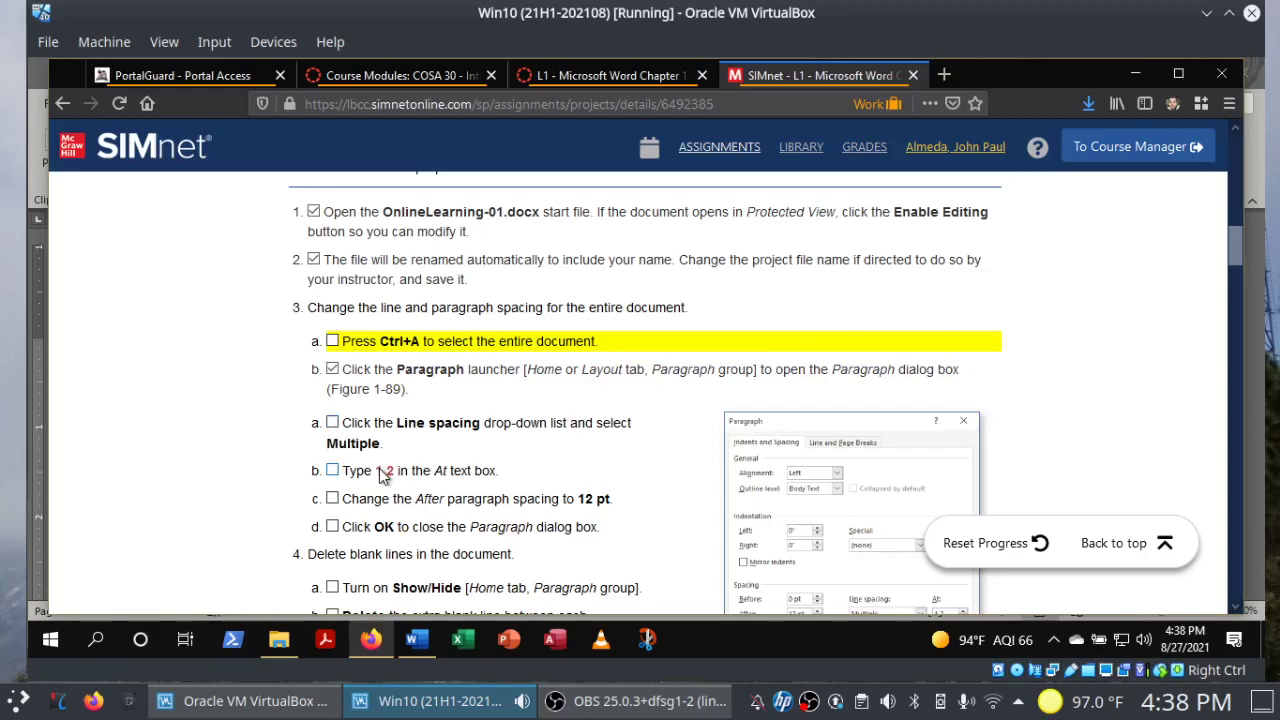
click(434, 641)
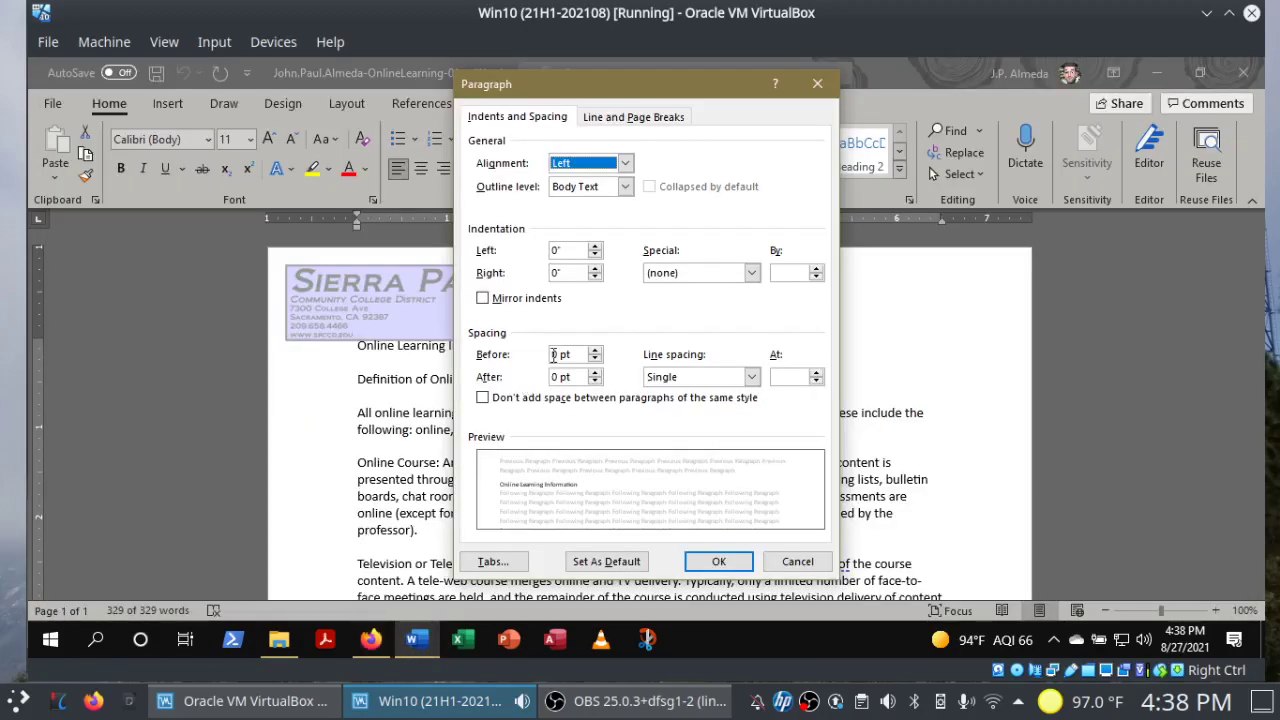
click(660, 380)
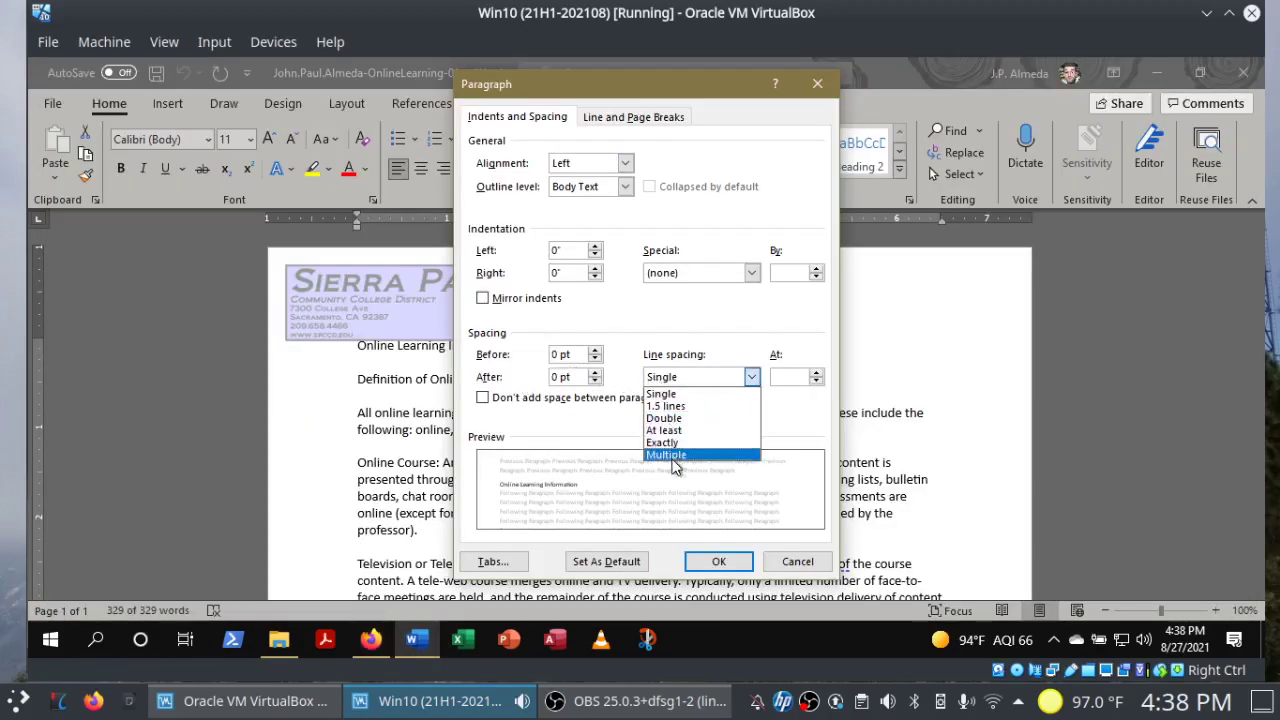
click(666, 454)
click(788, 376)
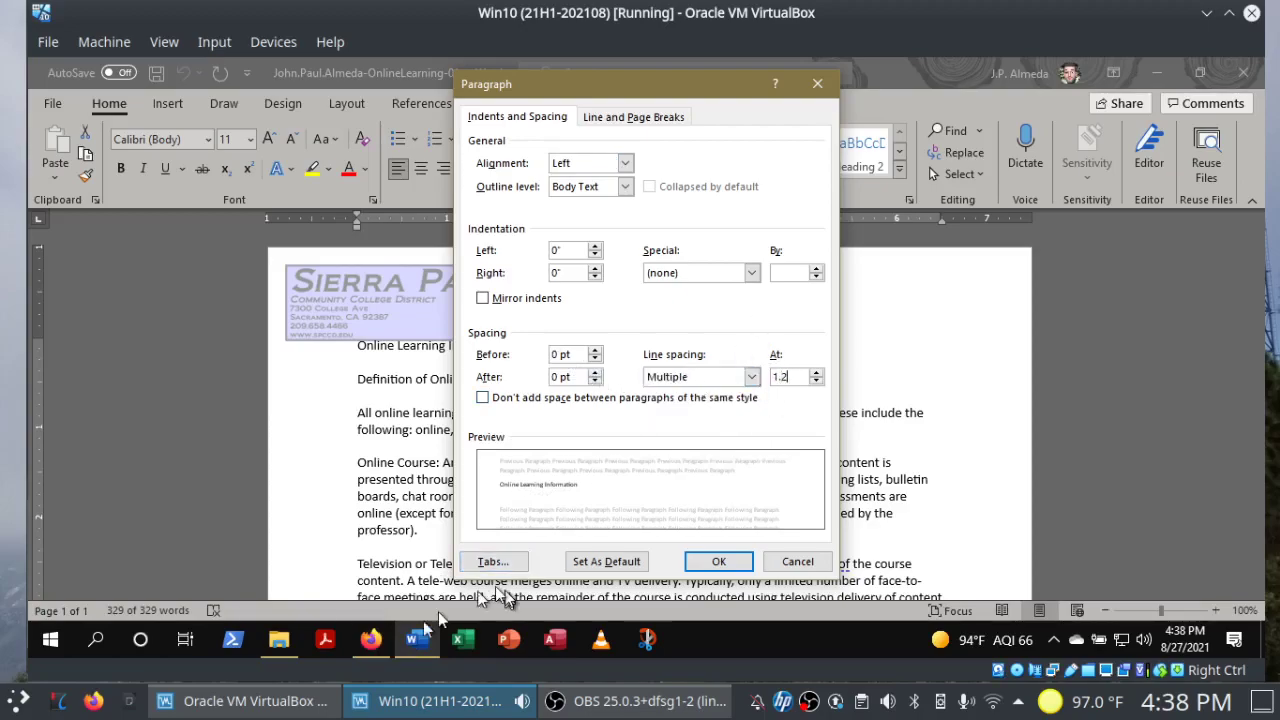
Switch to the SIMnet page in Firefox and tick off the select-all, Multiple, 1.2 and 12 pt After spacing instructions under step 3.
click(373, 636)
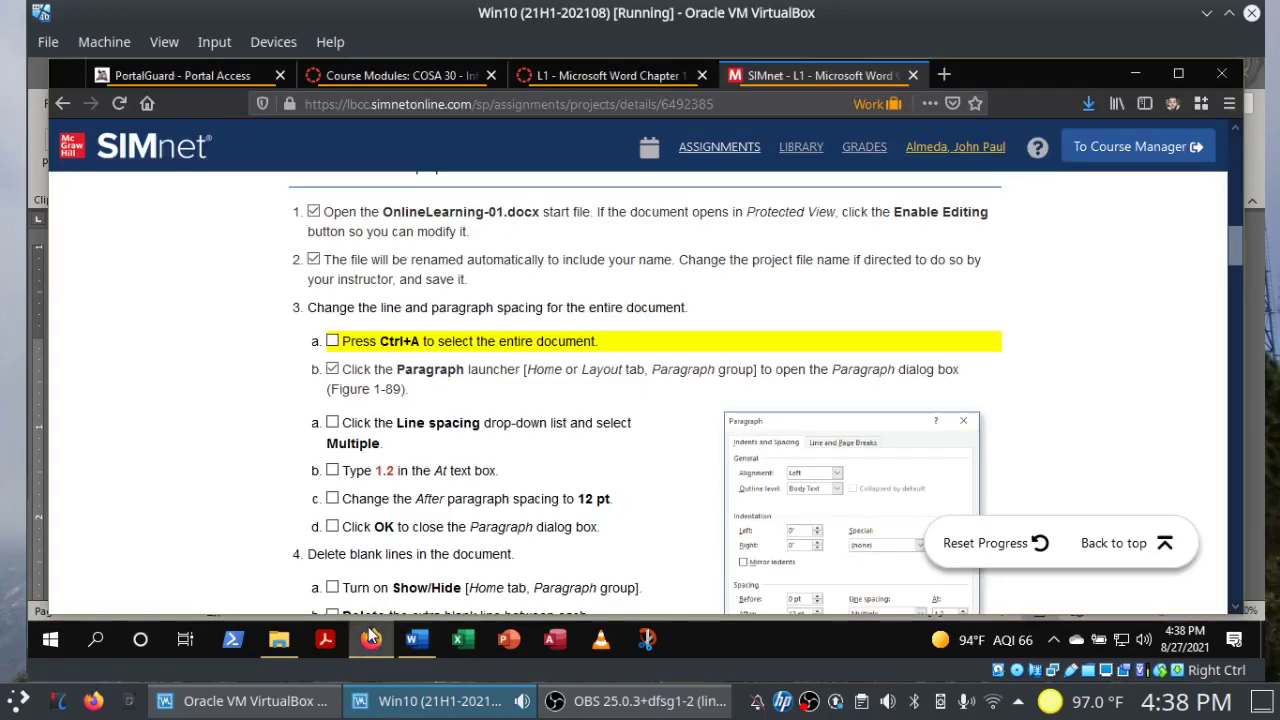
click(332, 342)
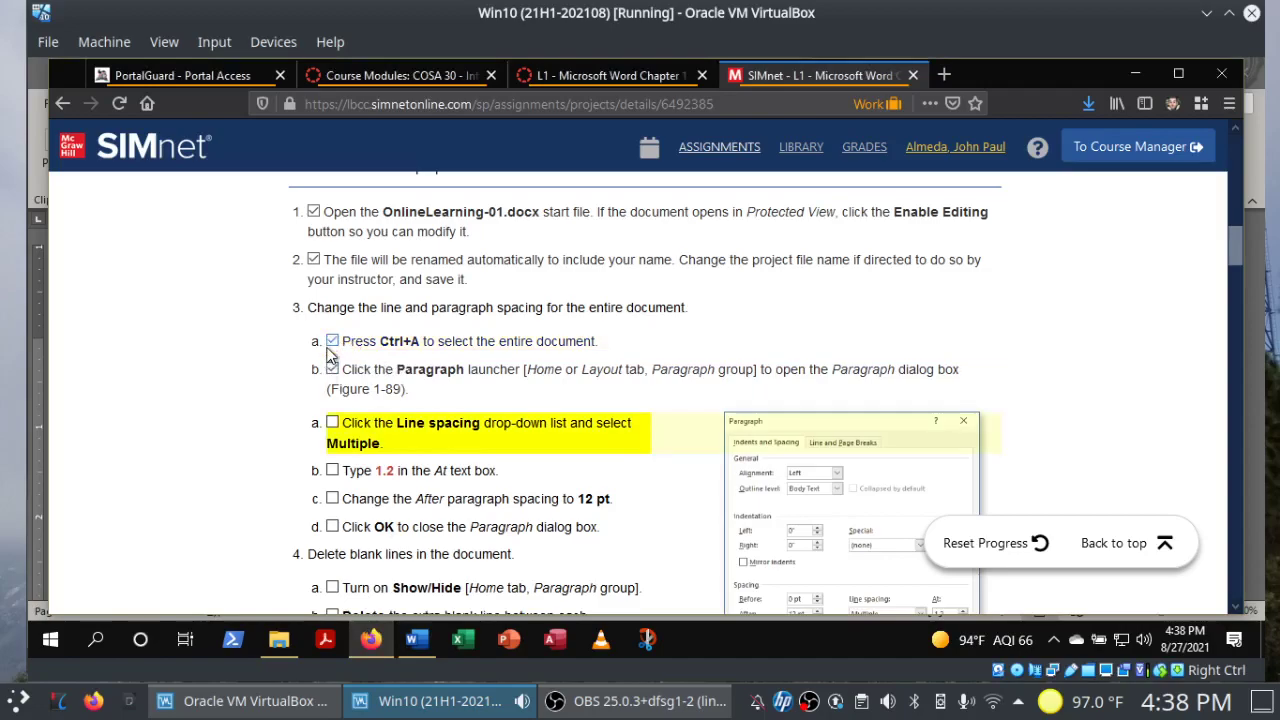
click(332, 423)
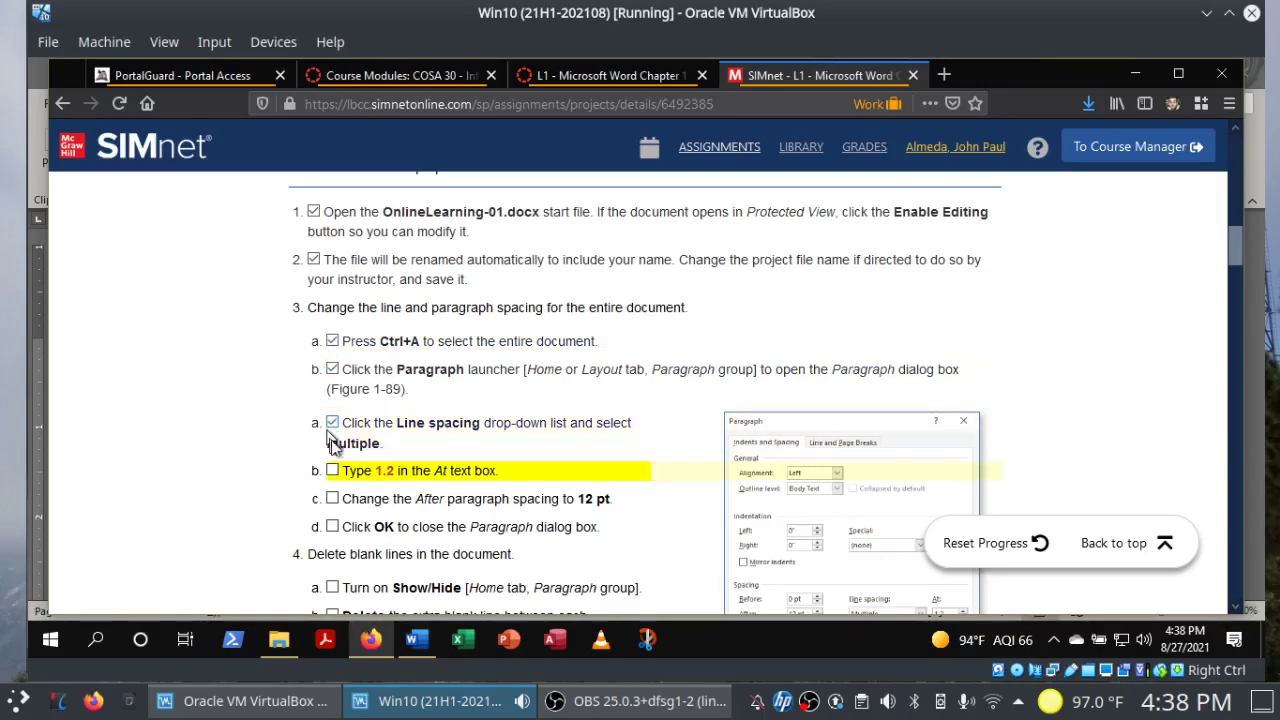
click(332, 471)
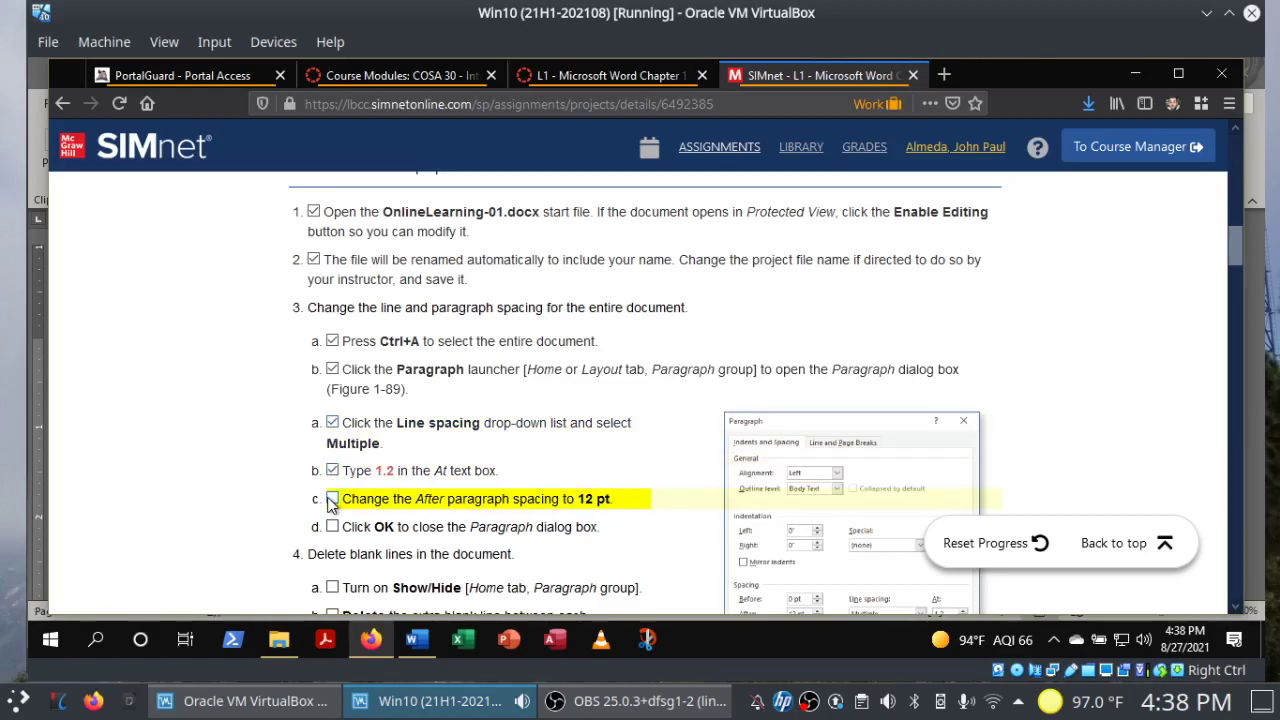
click(332, 499)
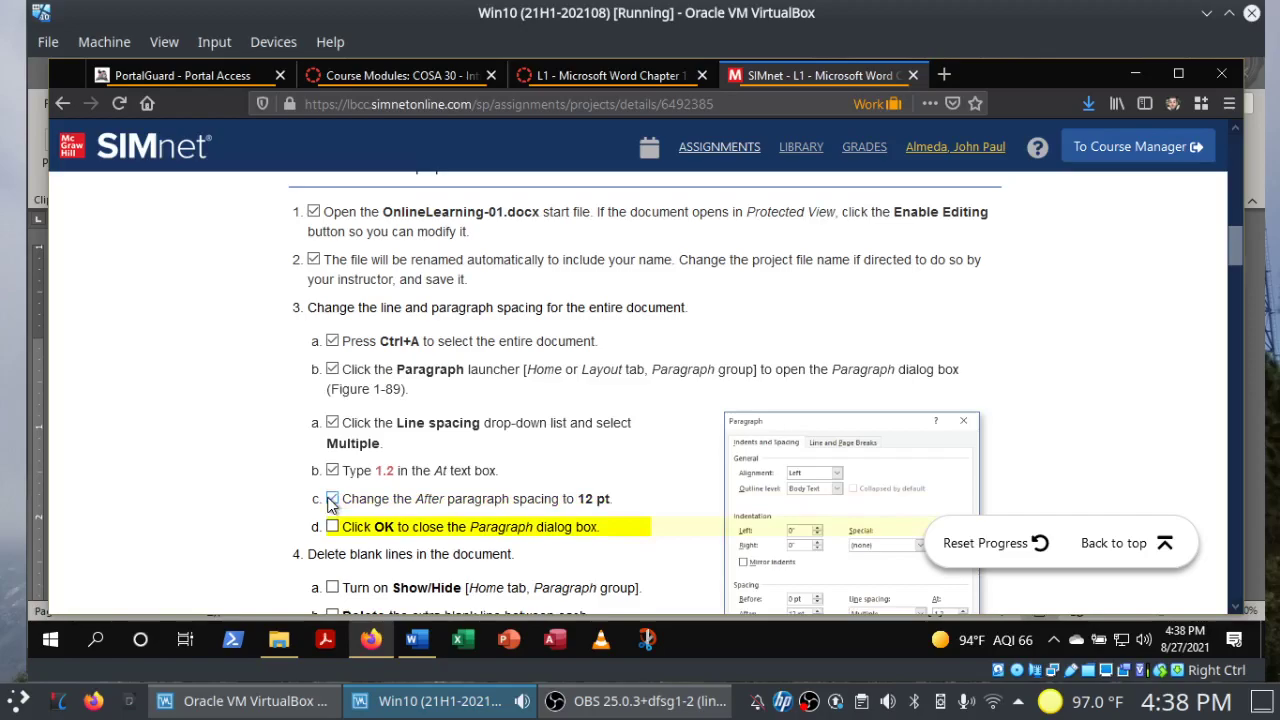
Return to Word, set the After paragraph spacing to 12 pt and apply the Paragraph dialog settings.
click(418, 642)
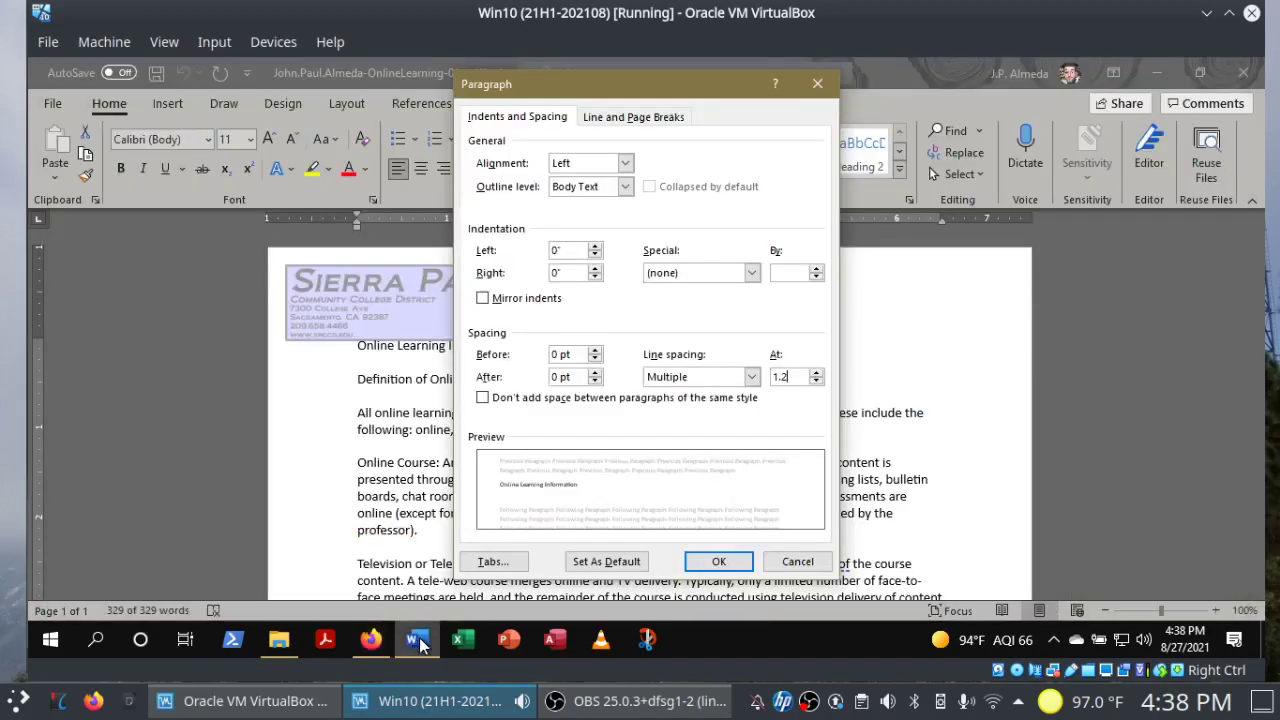
click(595, 372)
click(595, 372)
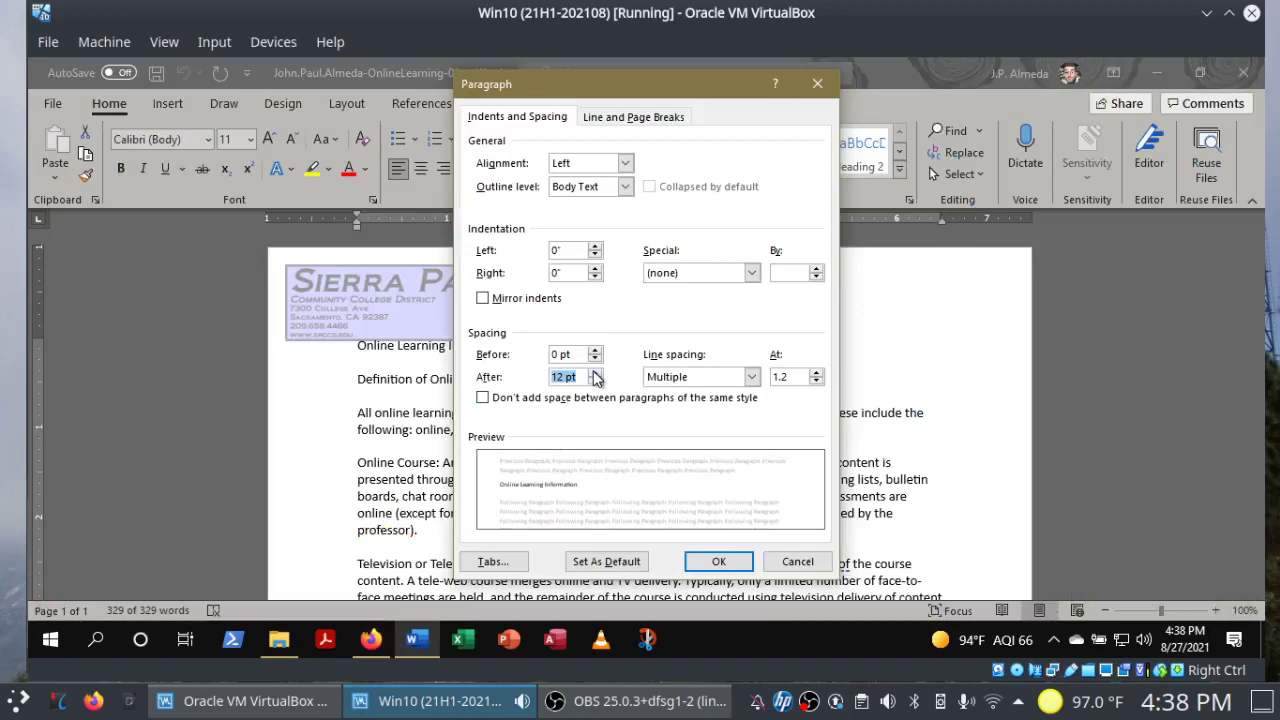
click(716, 562)
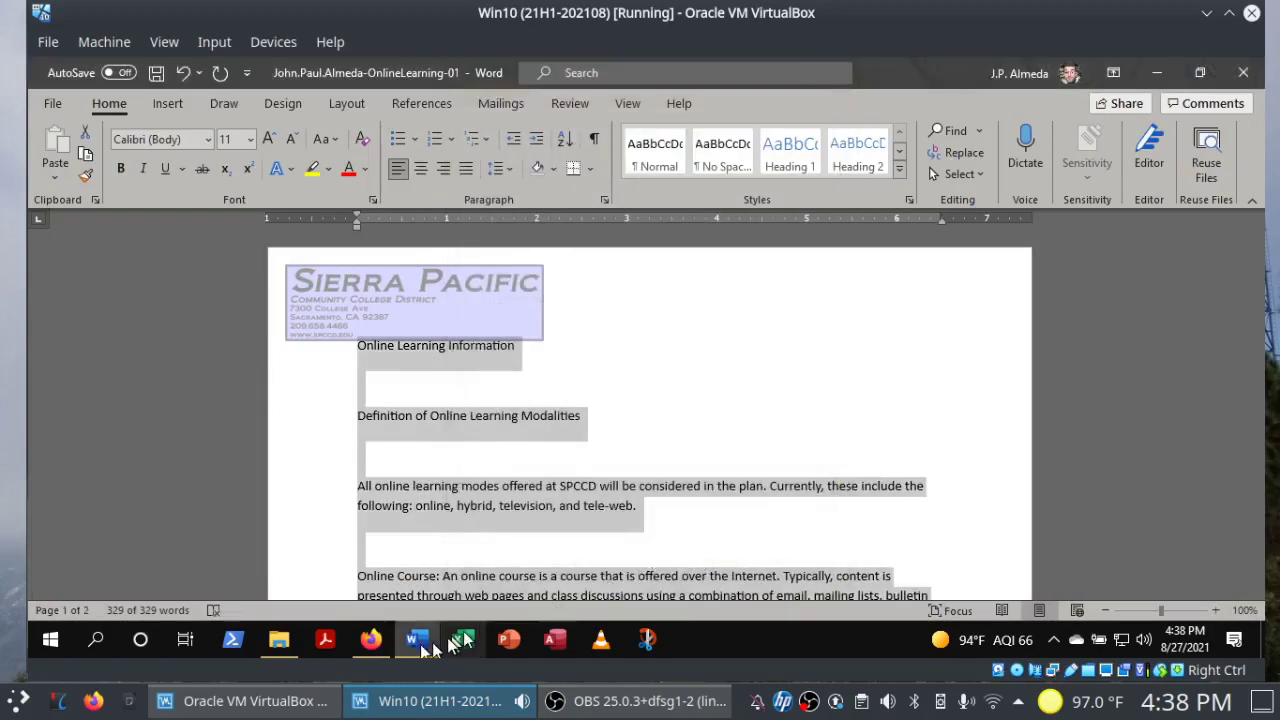
Tick off the last instruction under step 3 on the SIMnet page in Firefox and bring step 4 into view.
click(376, 641)
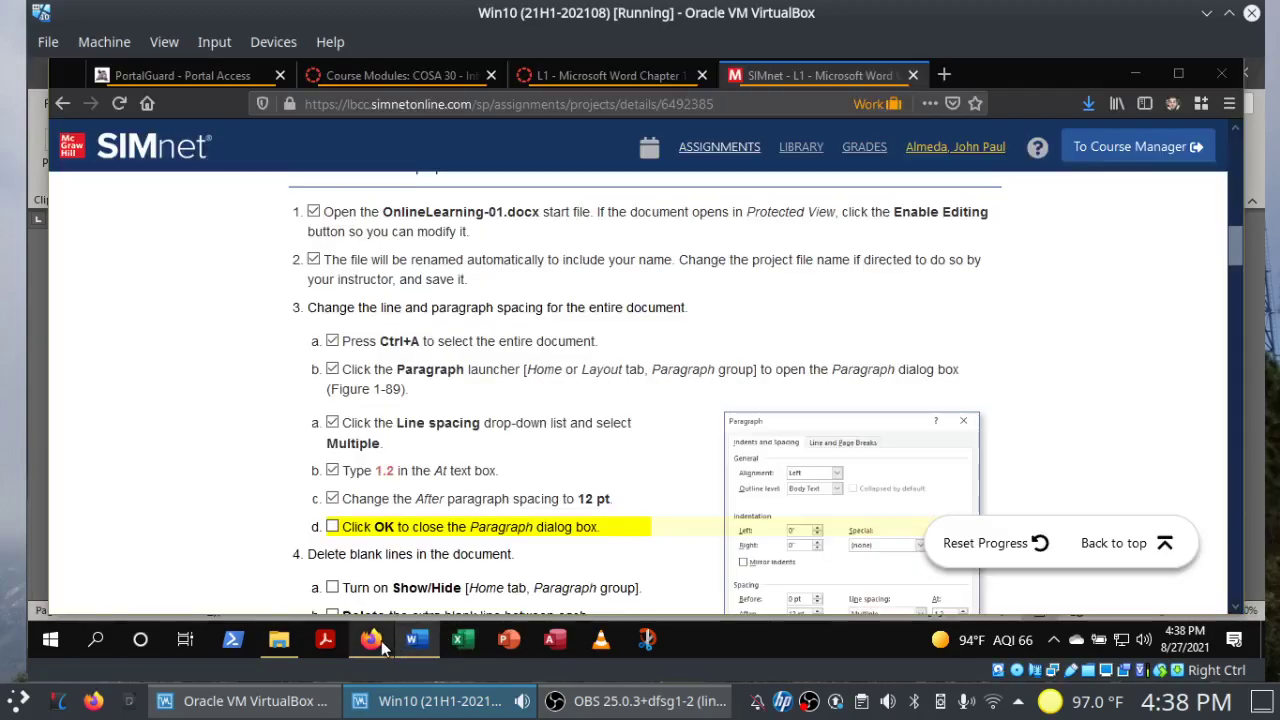
click(332, 527)
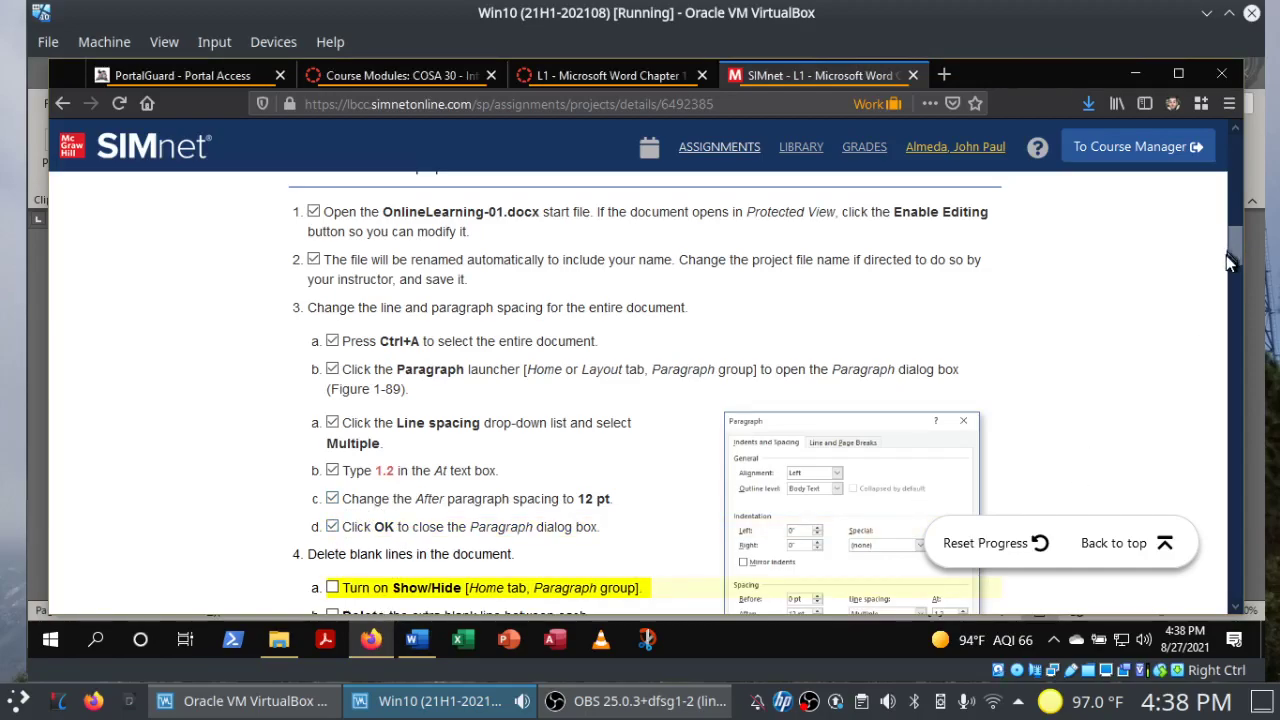
drag(1238, 235, 1231, 265)
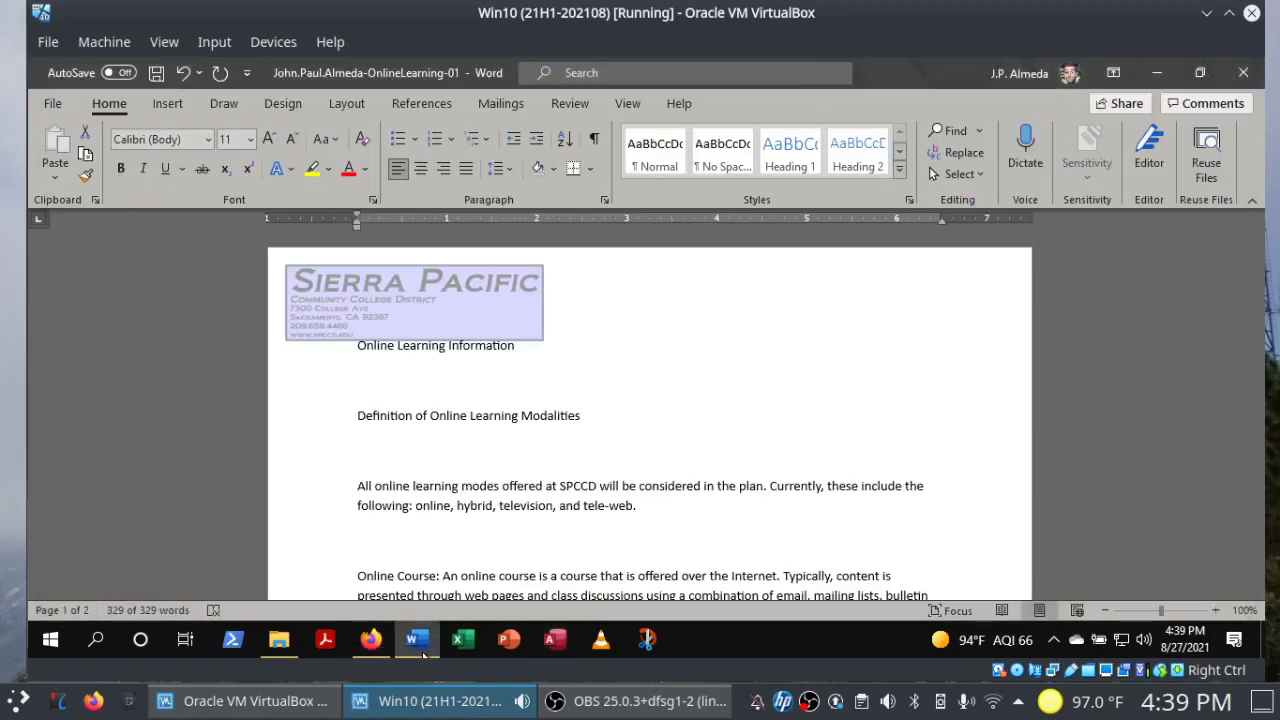
Turn on Show/Hide formatting marks in Word and tick off that instruction under step 4 on the SIMnet page.
click(417, 638)
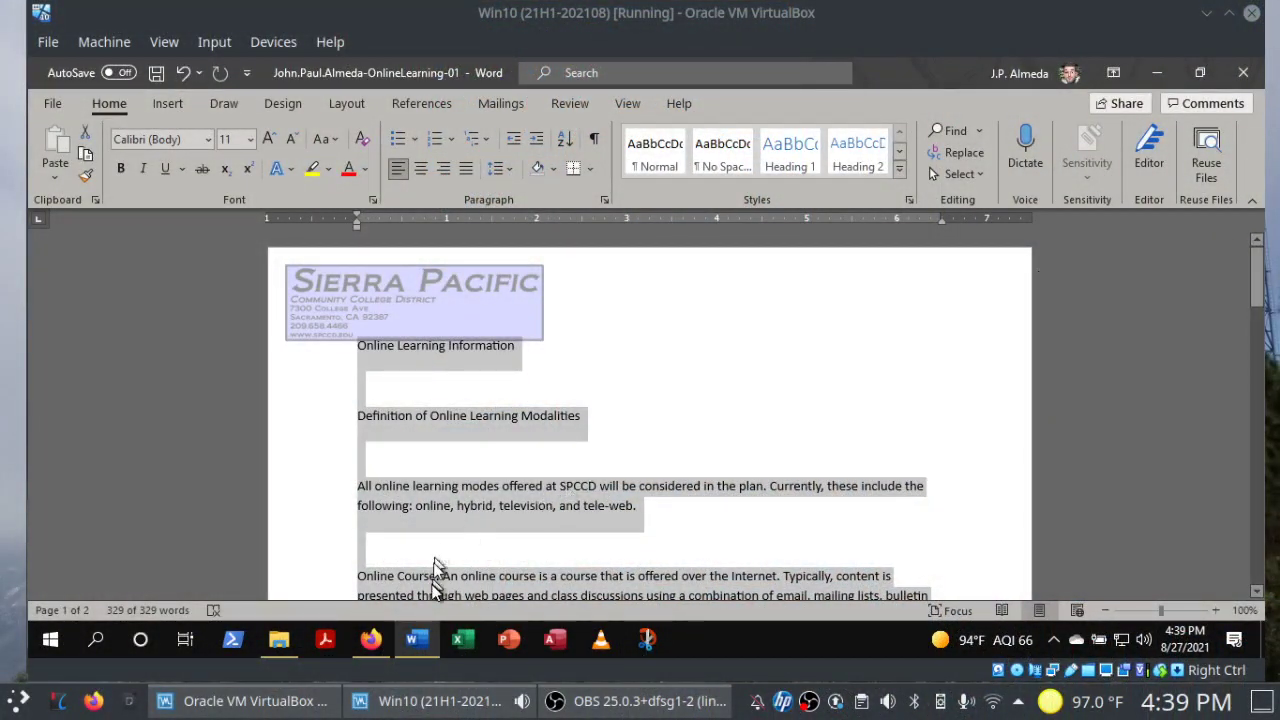
click(391, 640)
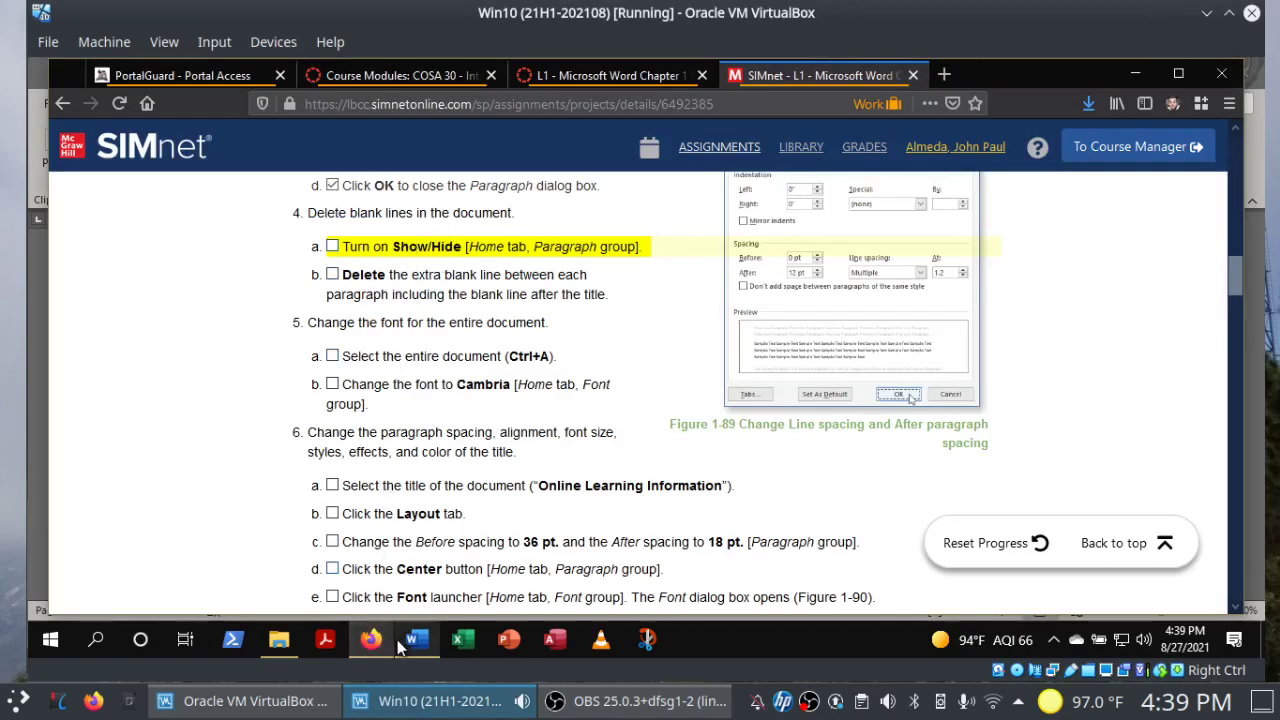
click(415, 645)
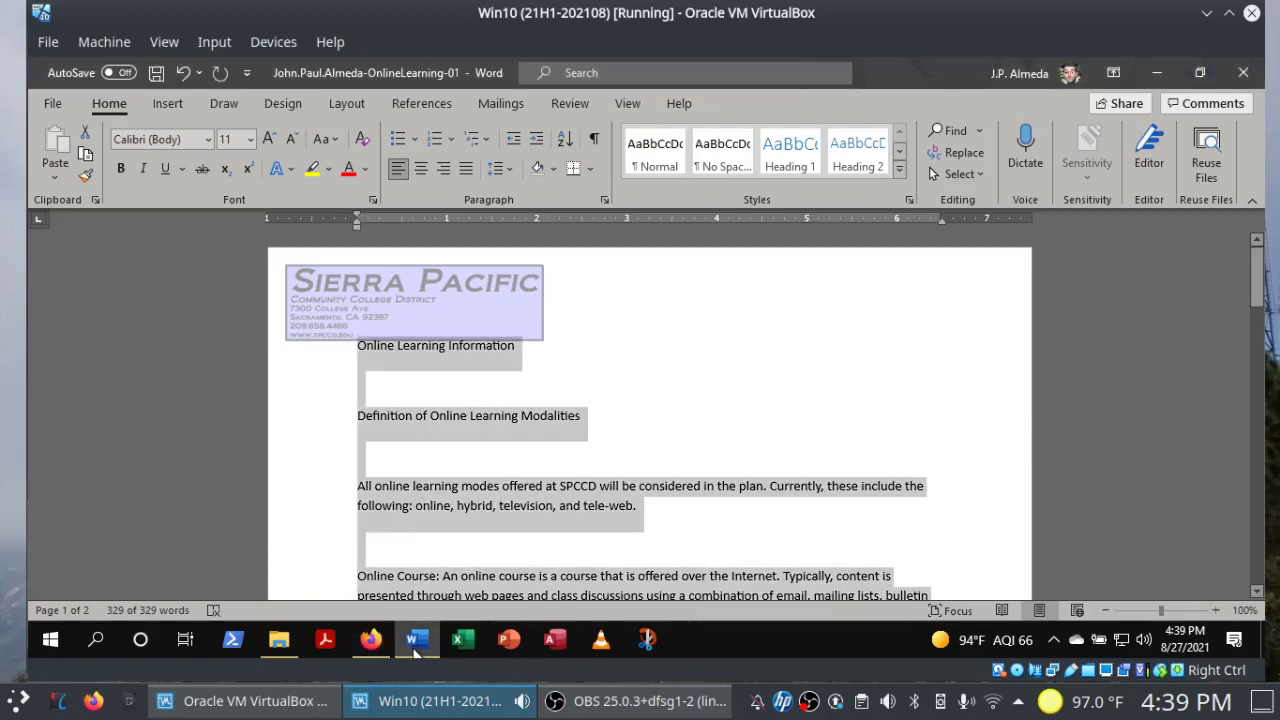
click(595, 143)
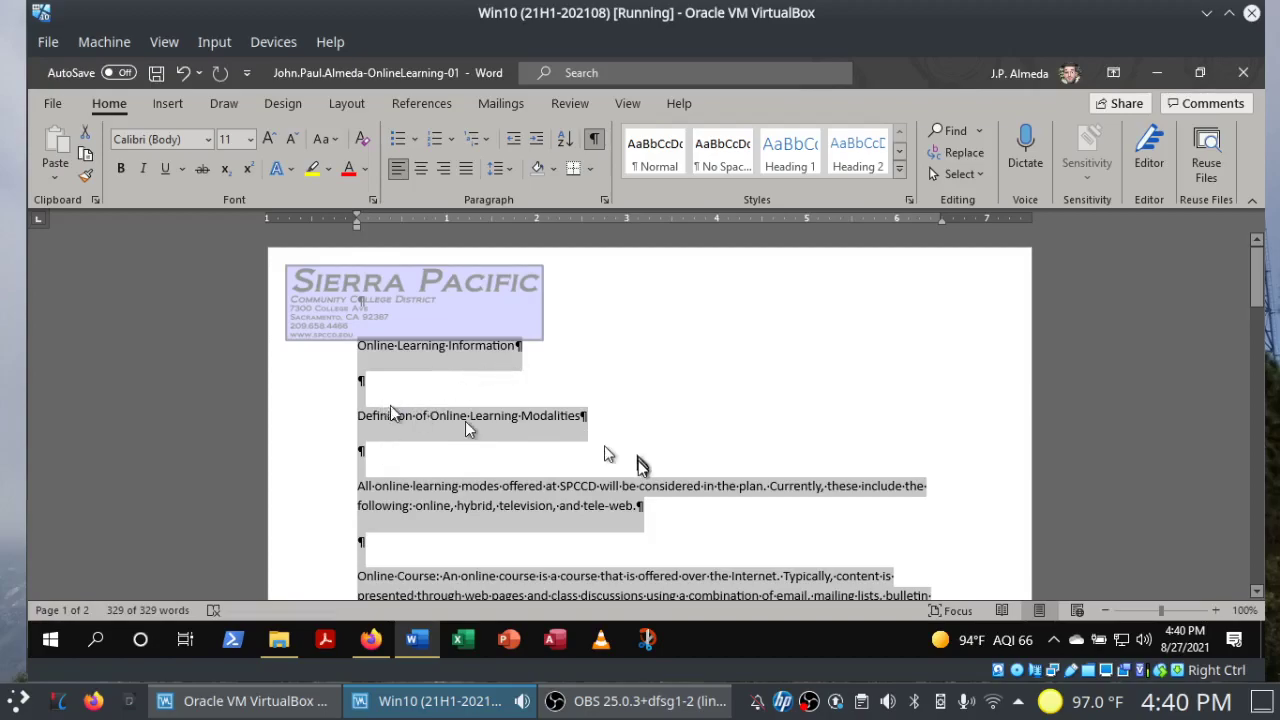
click(371, 639)
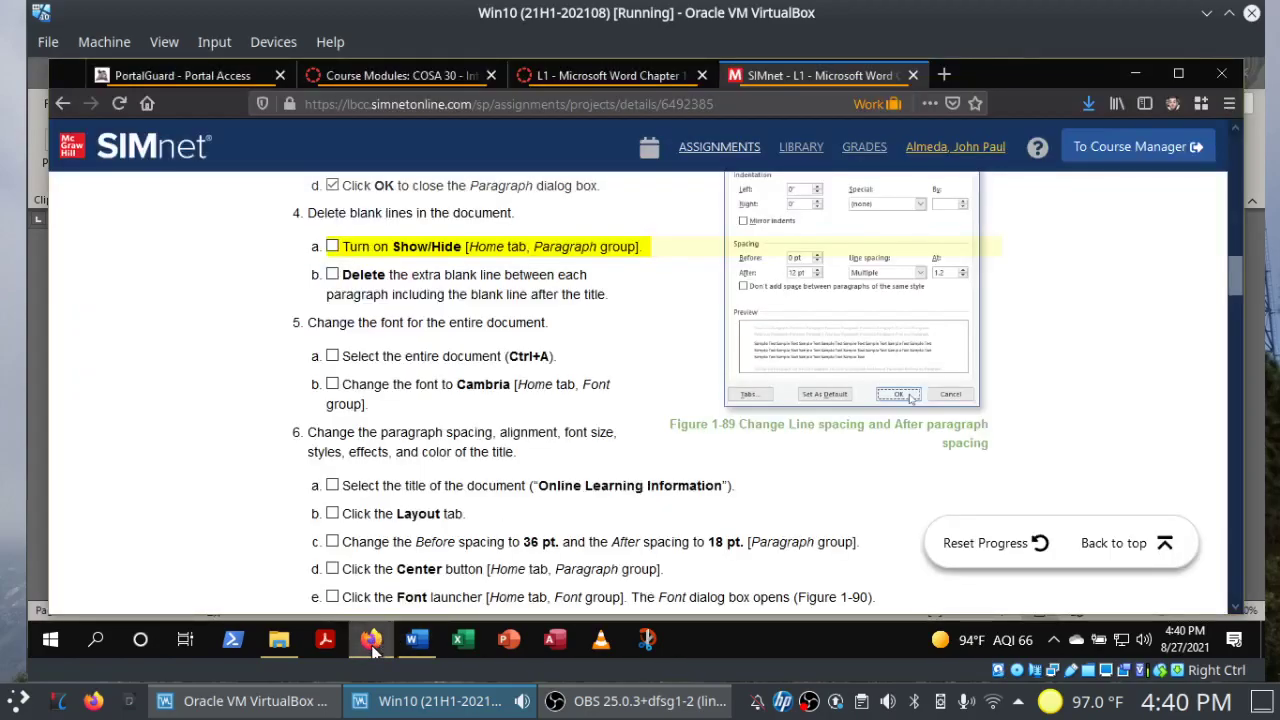
click(333, 248)
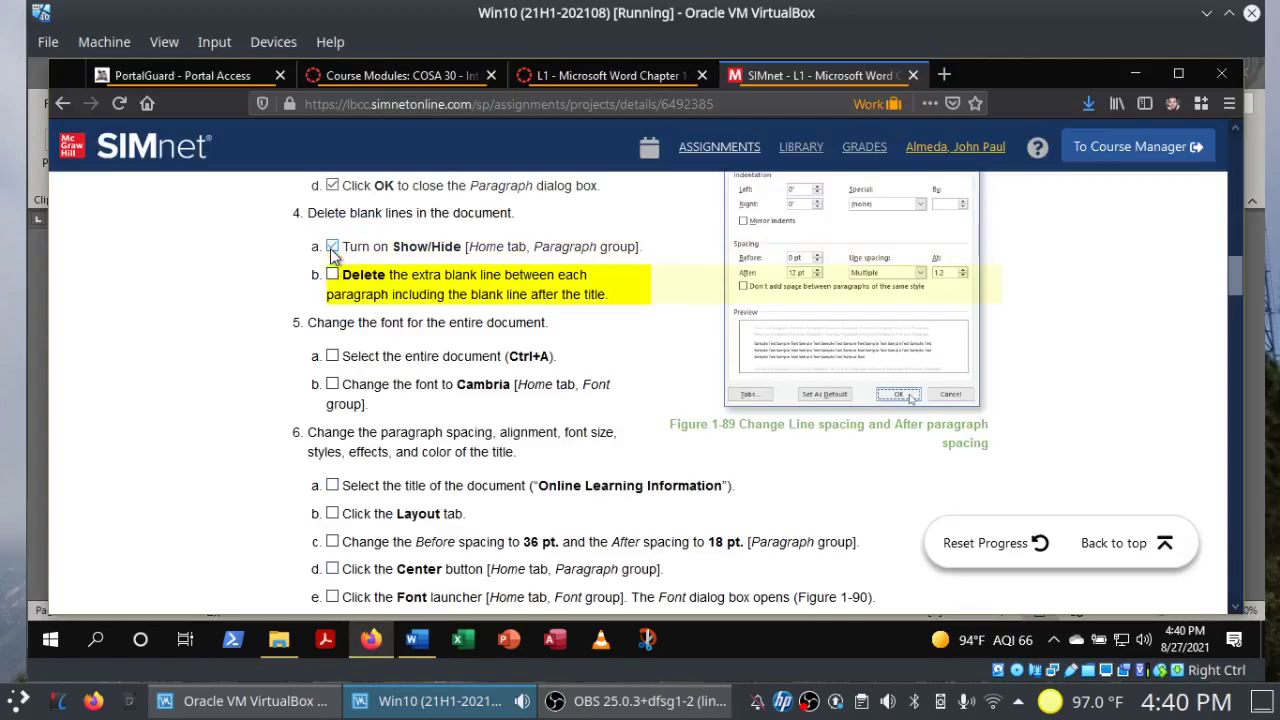
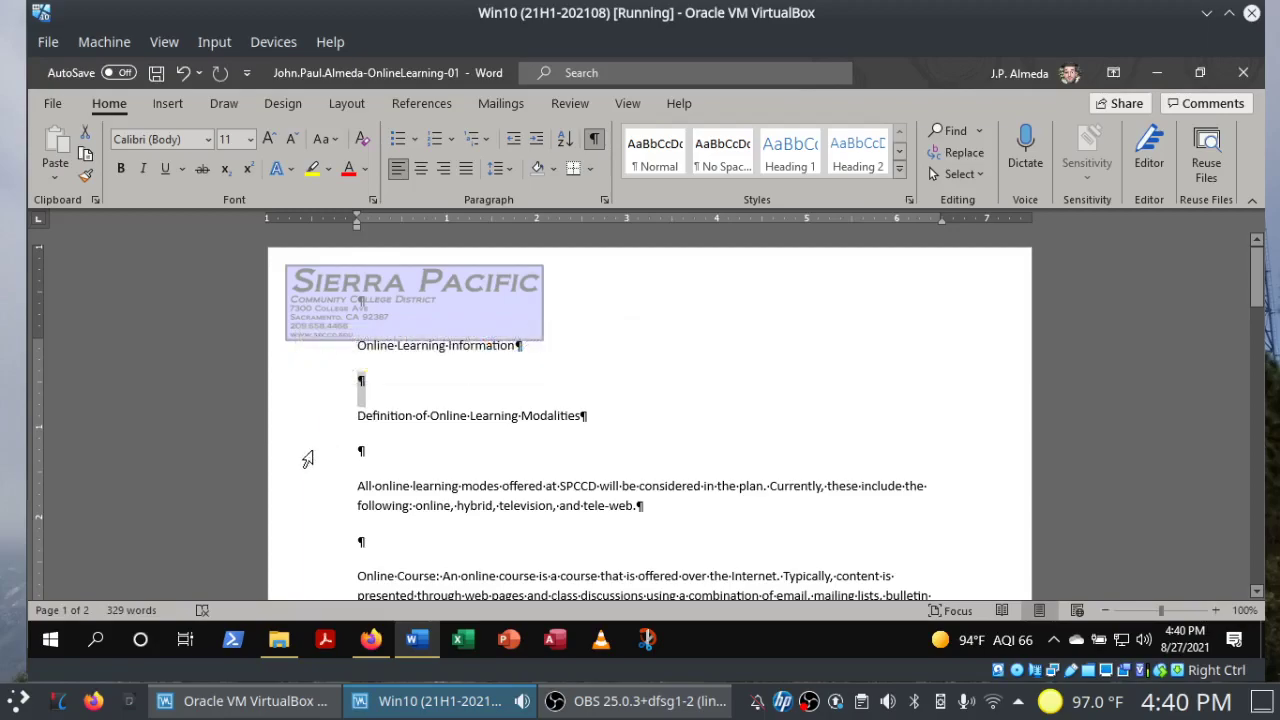
Delete the three blank lines after the title, after the Definition of Online Learning Modalities heading, and before the Online Course paragraph.
ctrl+click(308, 459)
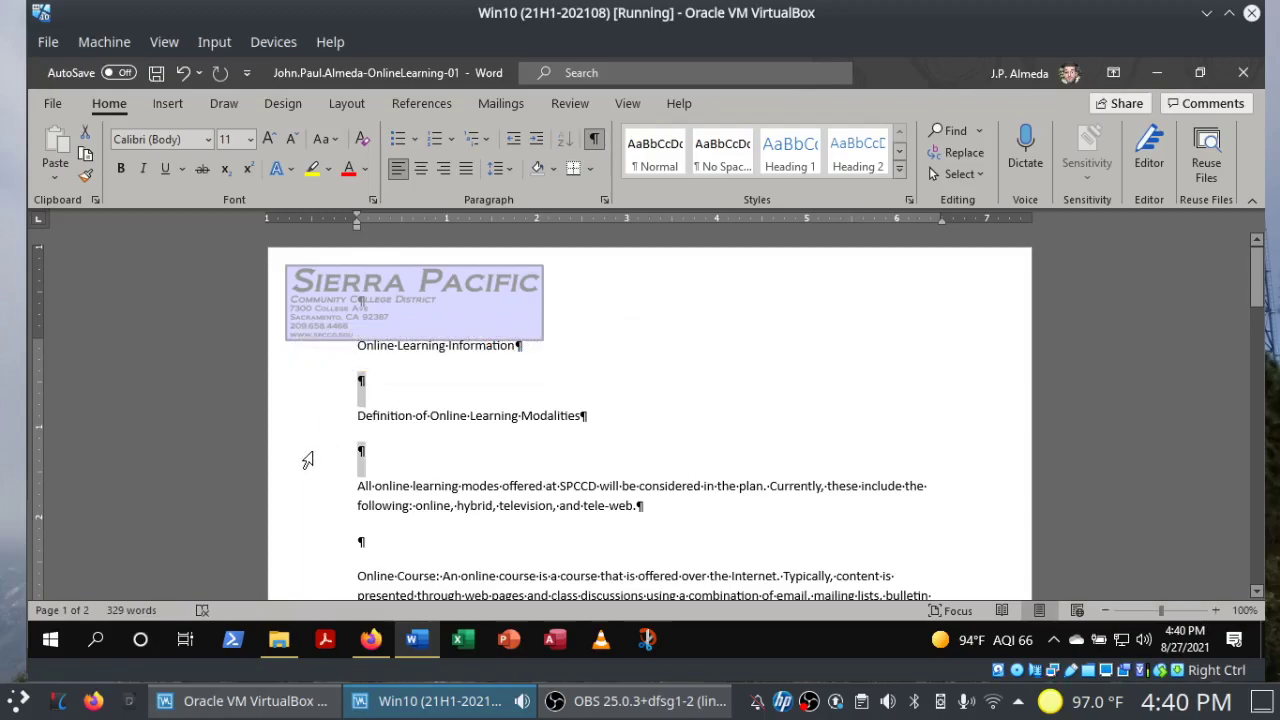
ctrl+click(309, 549)
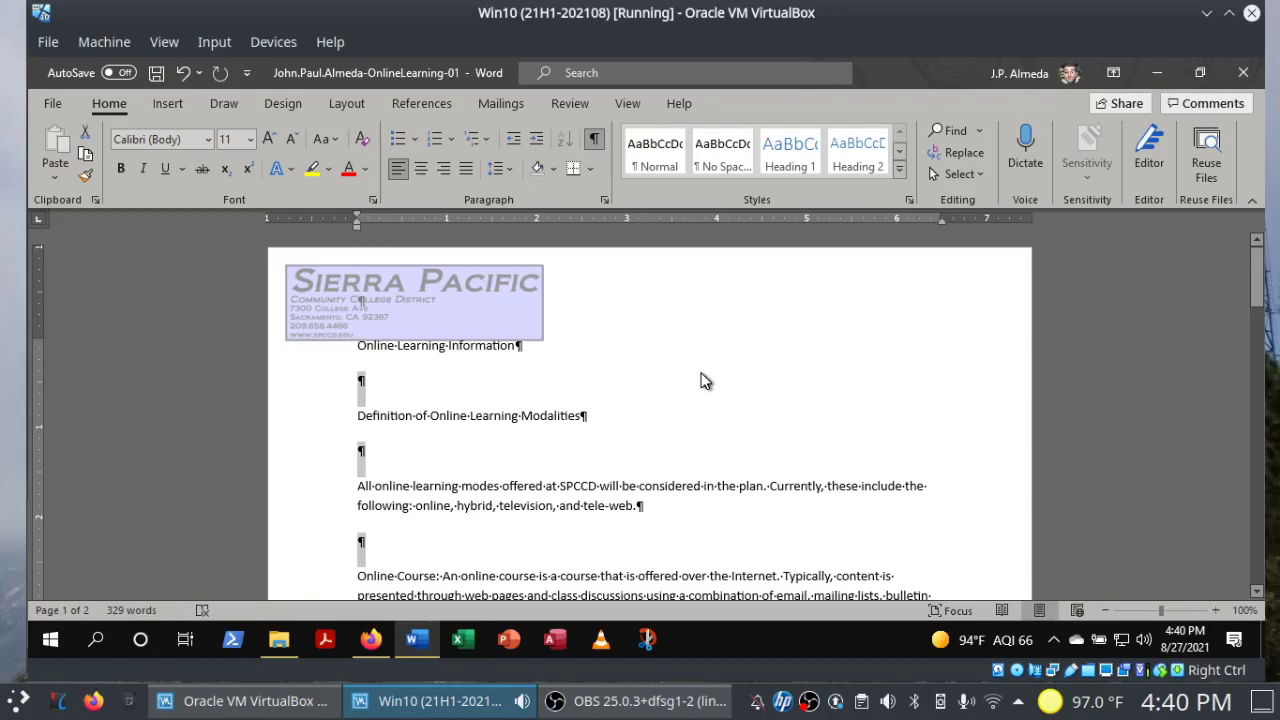
key(Delete)
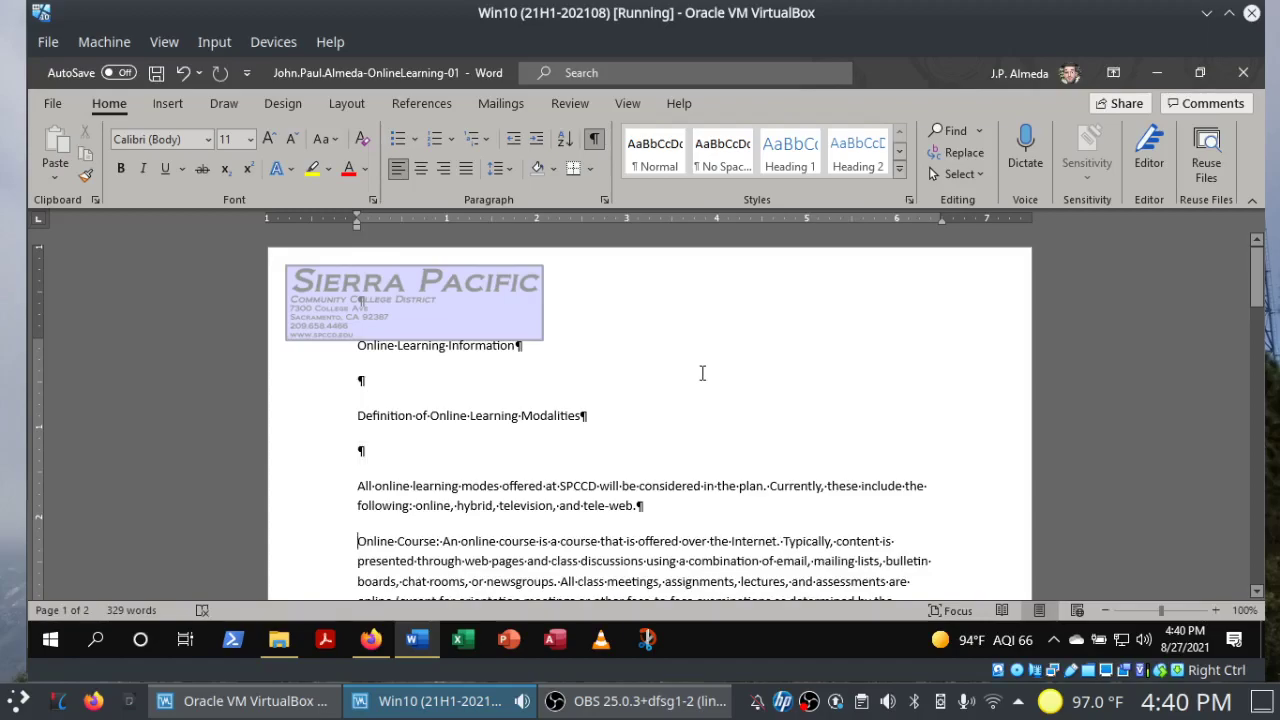
click(182, 73)
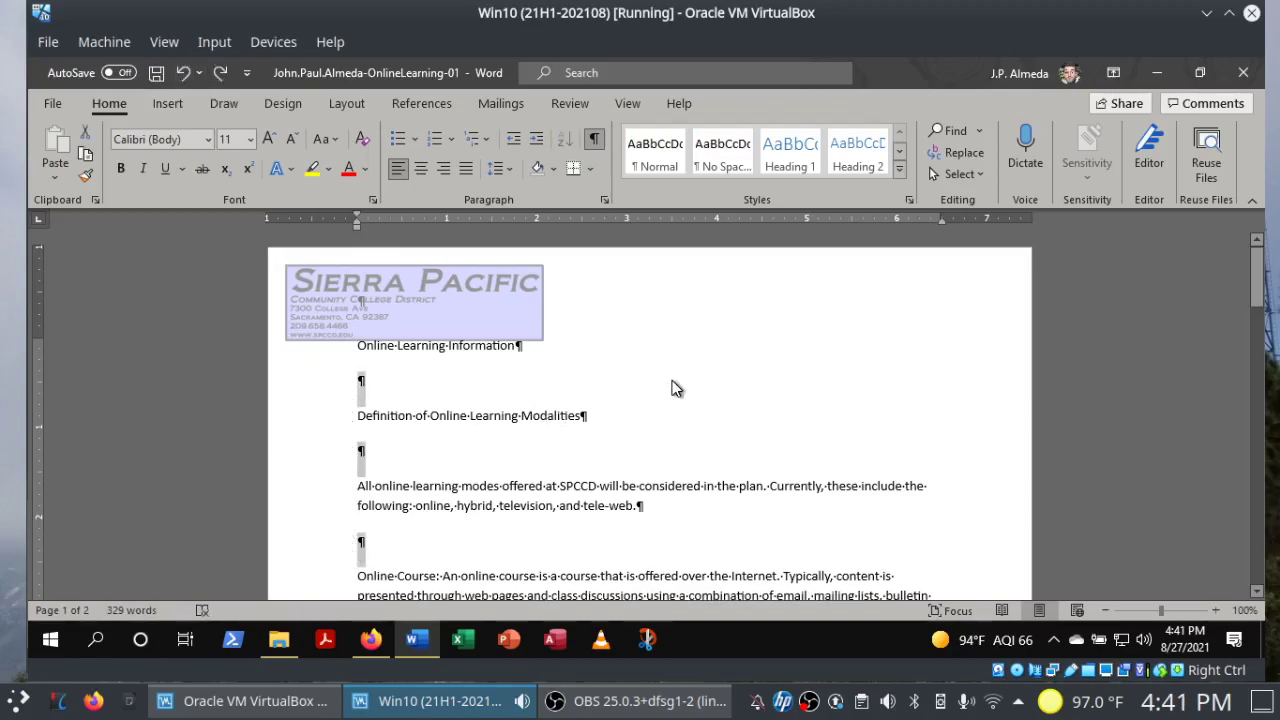
key(Delete)
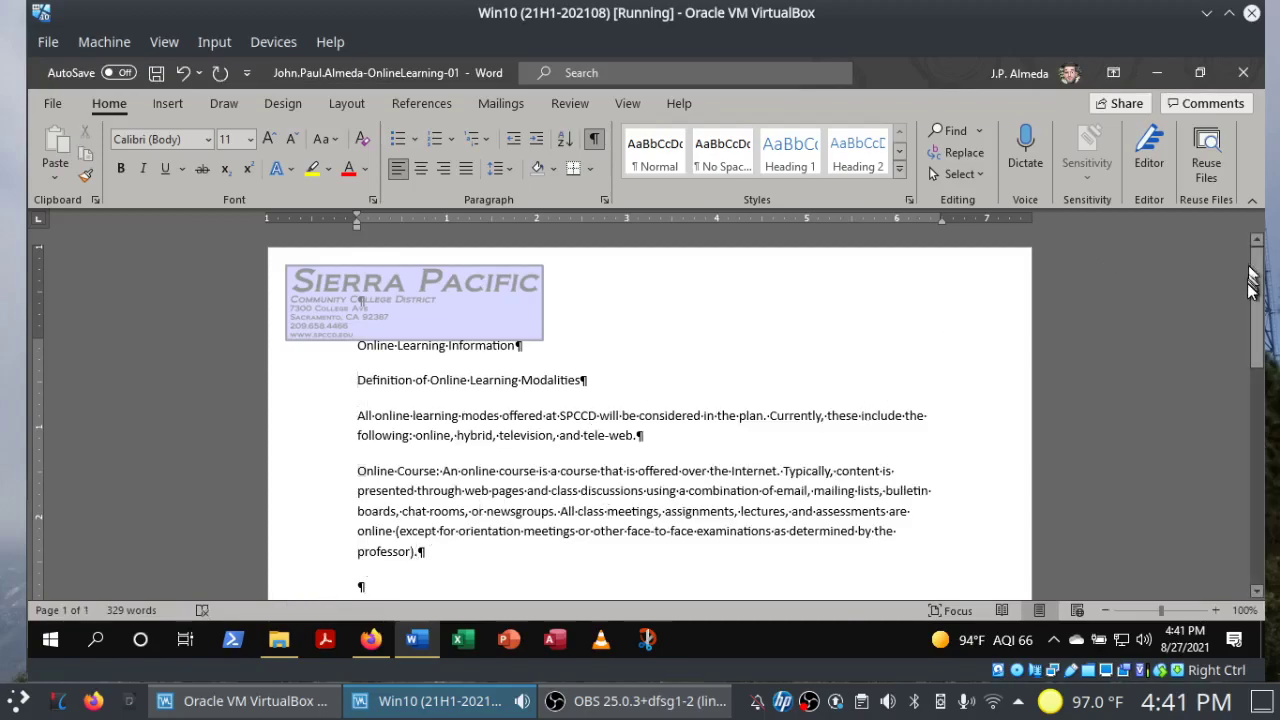
Delete the blank lines before the Television or Tele-Web Course and Hybrid Course paragraphs.
drag(1248, 290, 1253, 365)
click(320, 396)
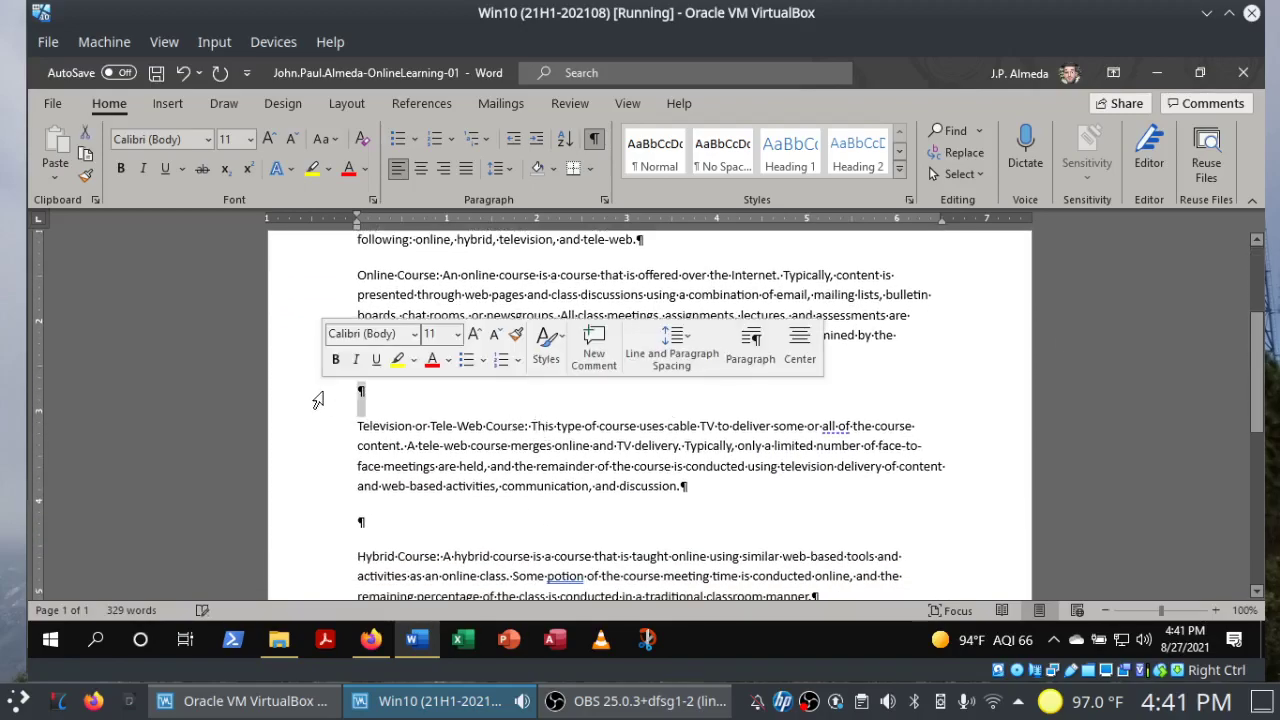
ctrl+click(309, 527)
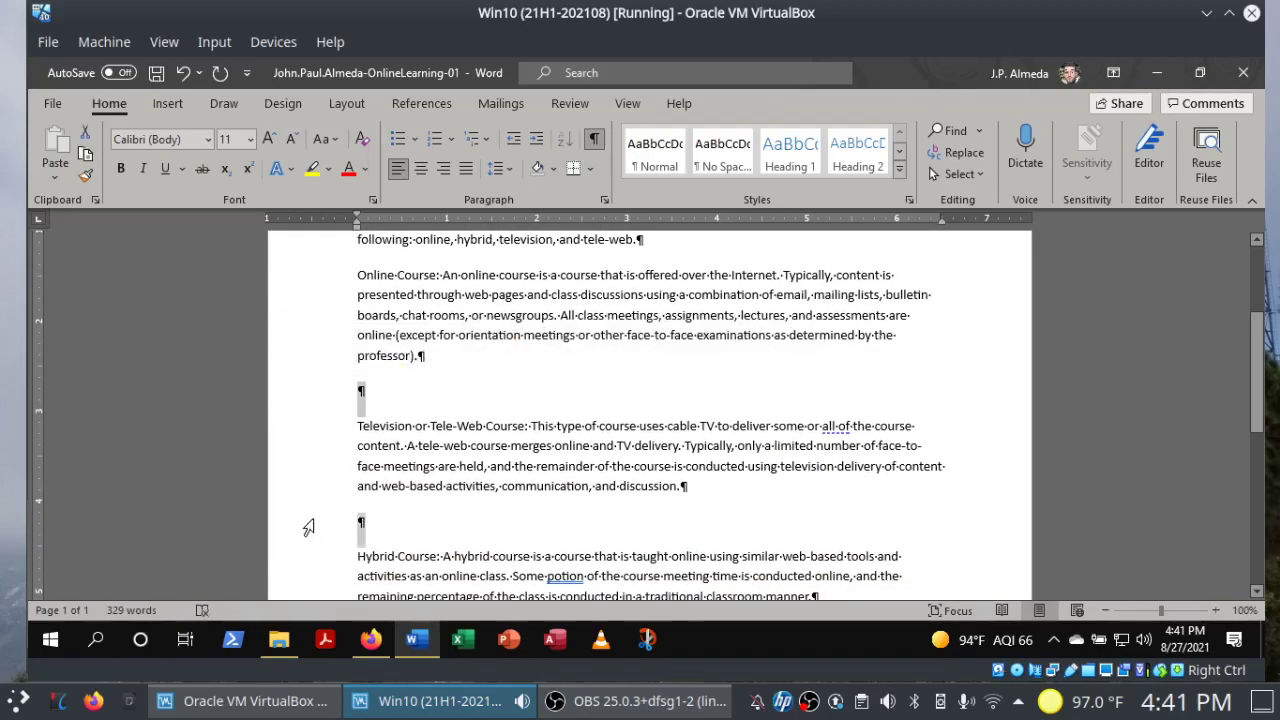
key(Delete)
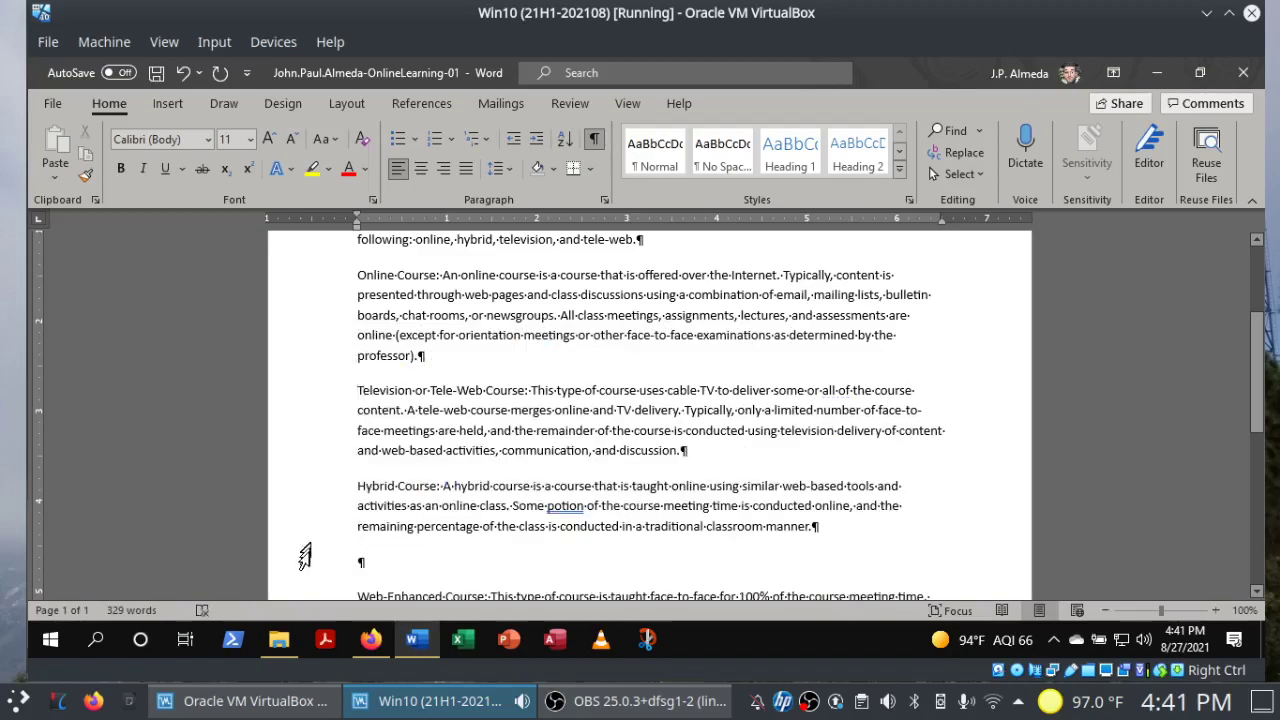
Delete the blank lines before the Web-Enhanced Course and SPCCD paragraphs, and tick off that instruction on the SIMnet page in Firefox.
click(302, 568)
key(Delete)
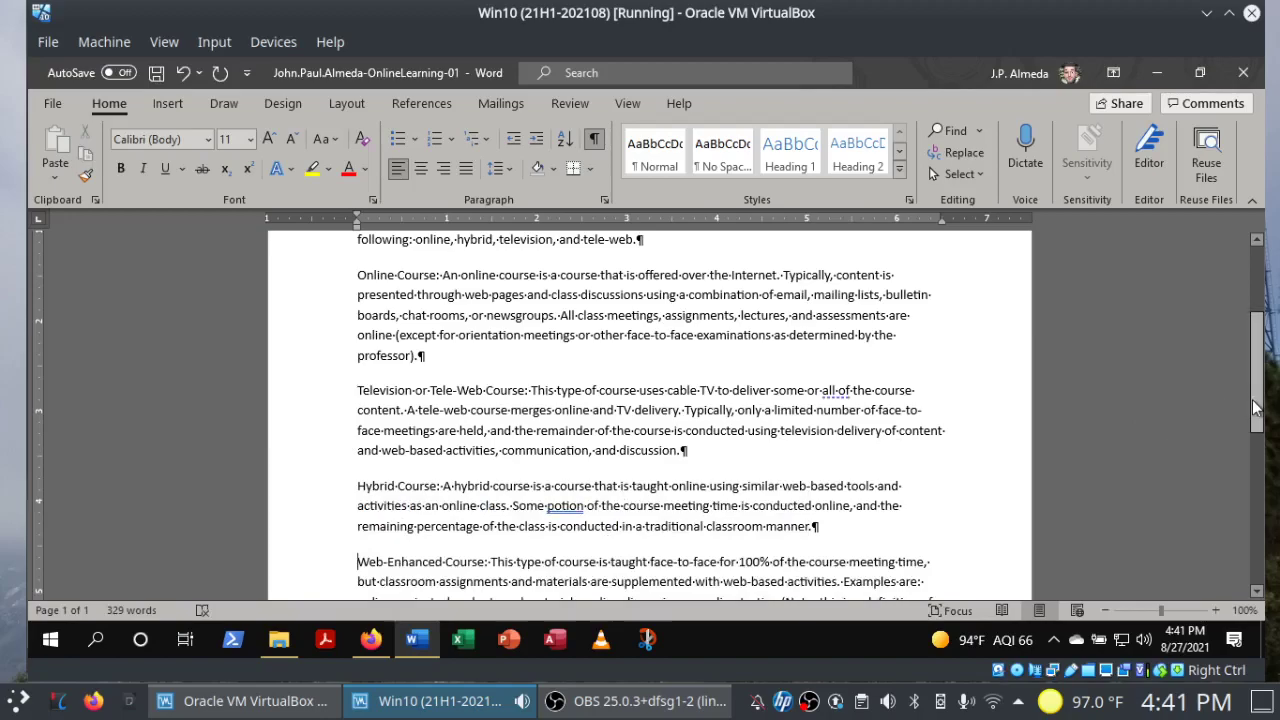
drag(1257, 411, 1257, 508)
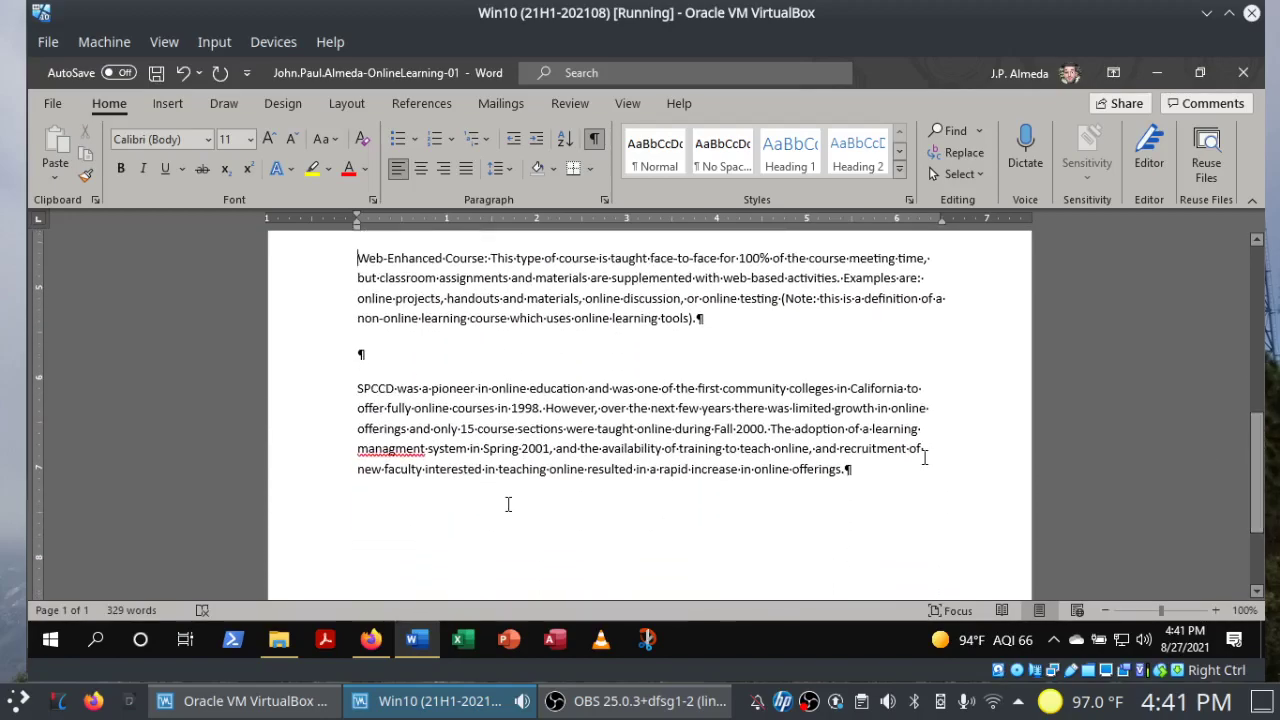
click(306, 366)
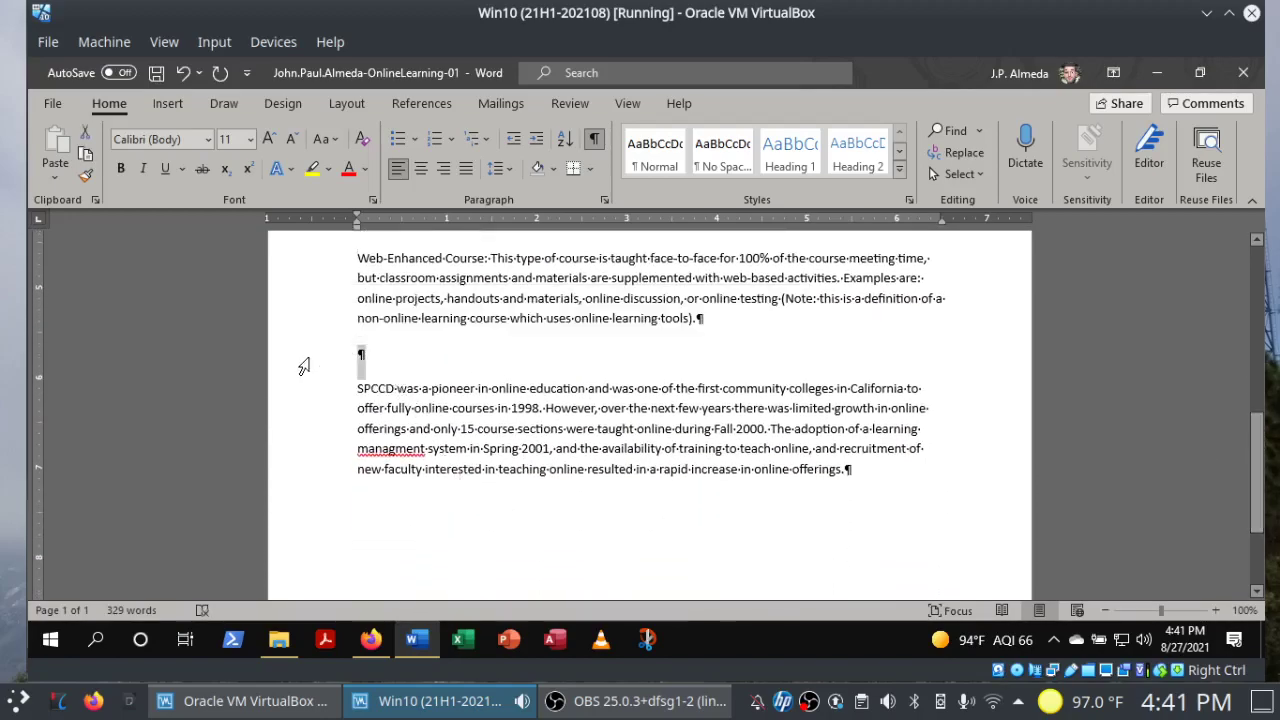
key(Delete)
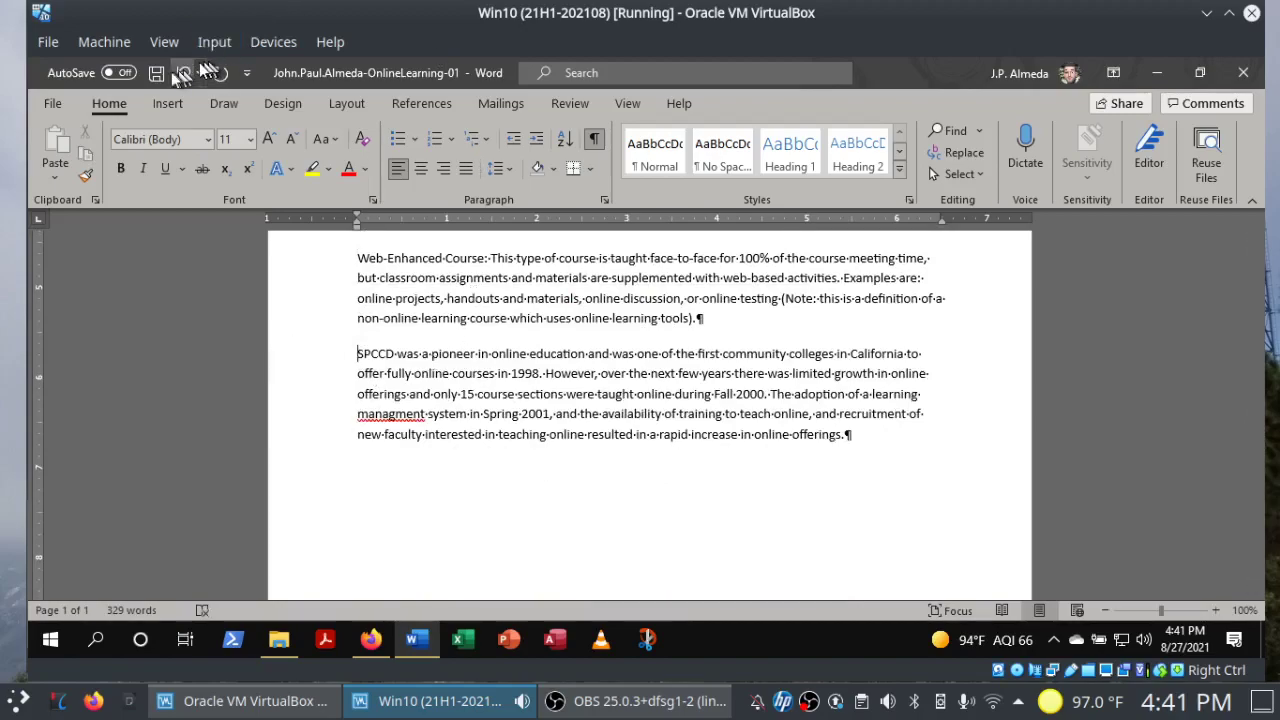
click(383, 643)
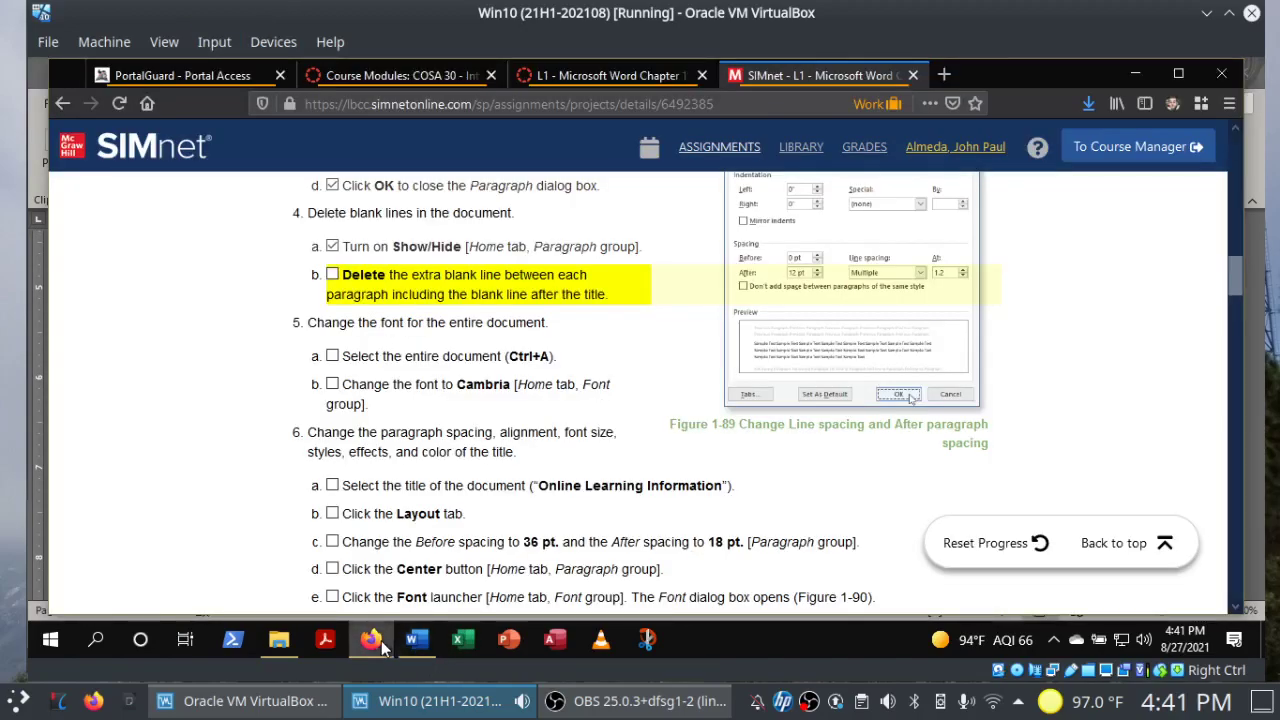
click(332, 275)
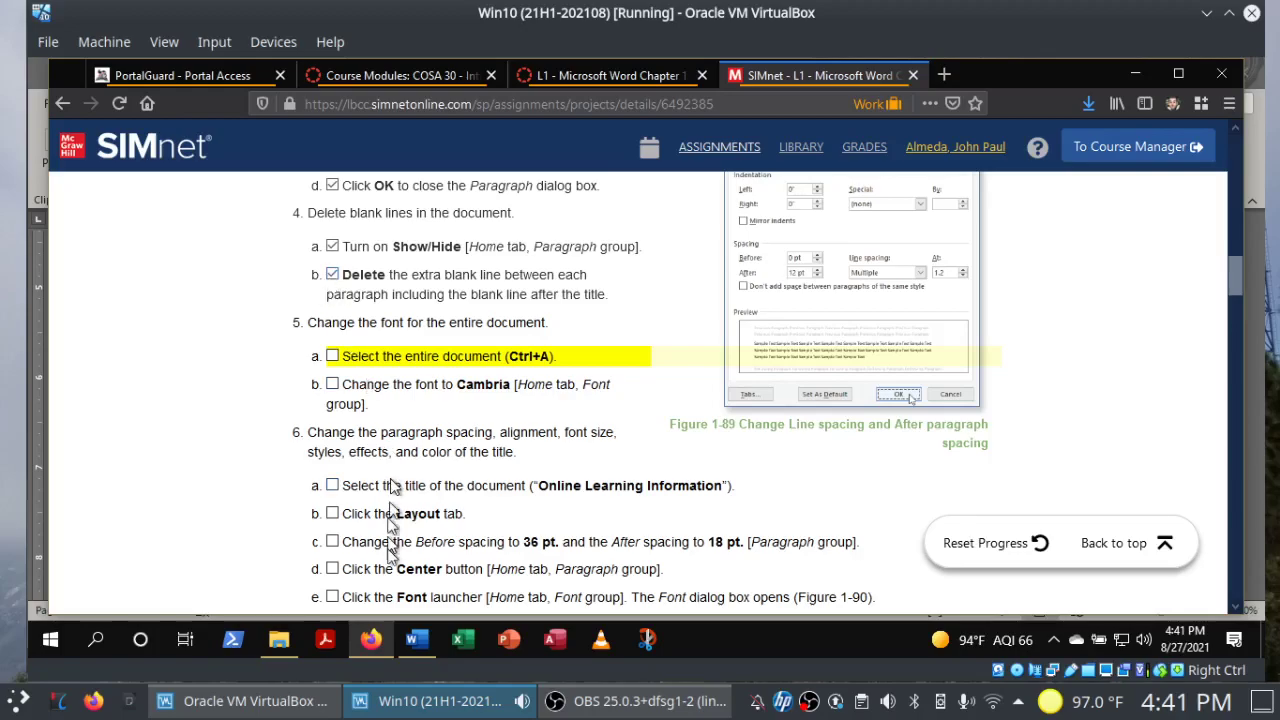
Switch to Word and change the font of the entire document to Cambria.
click(433, 645)
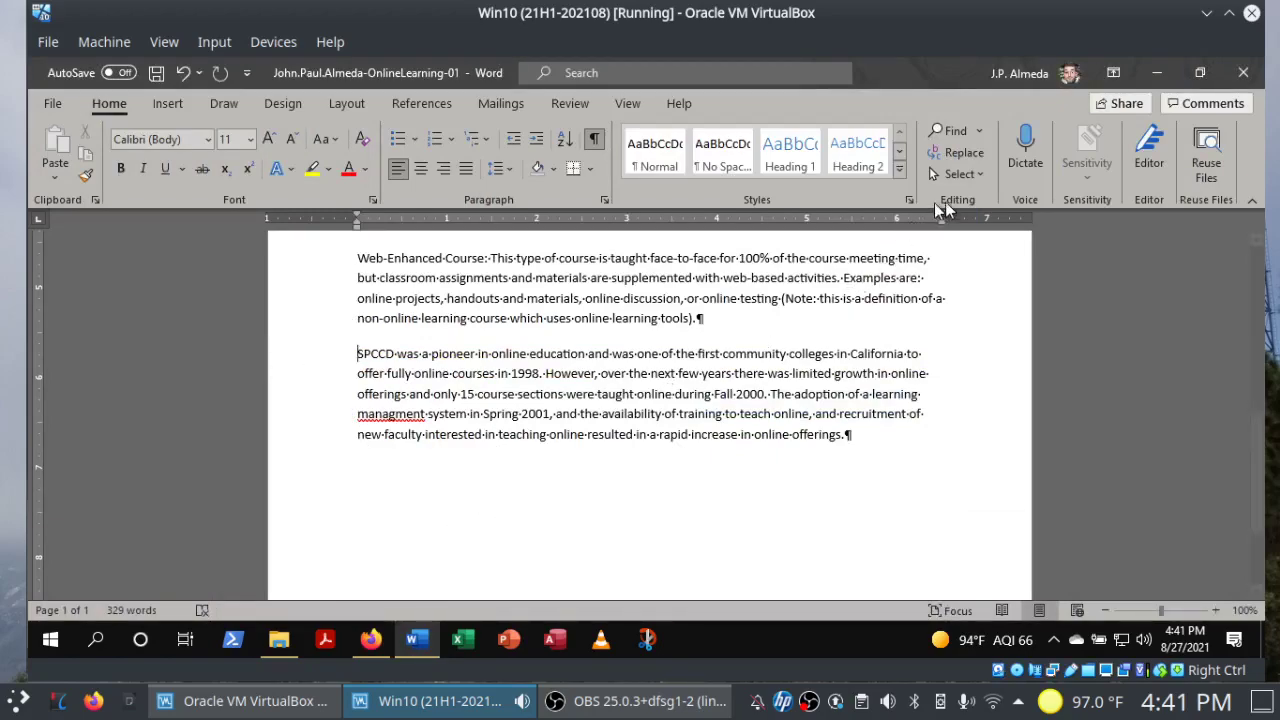
click(955, 174)
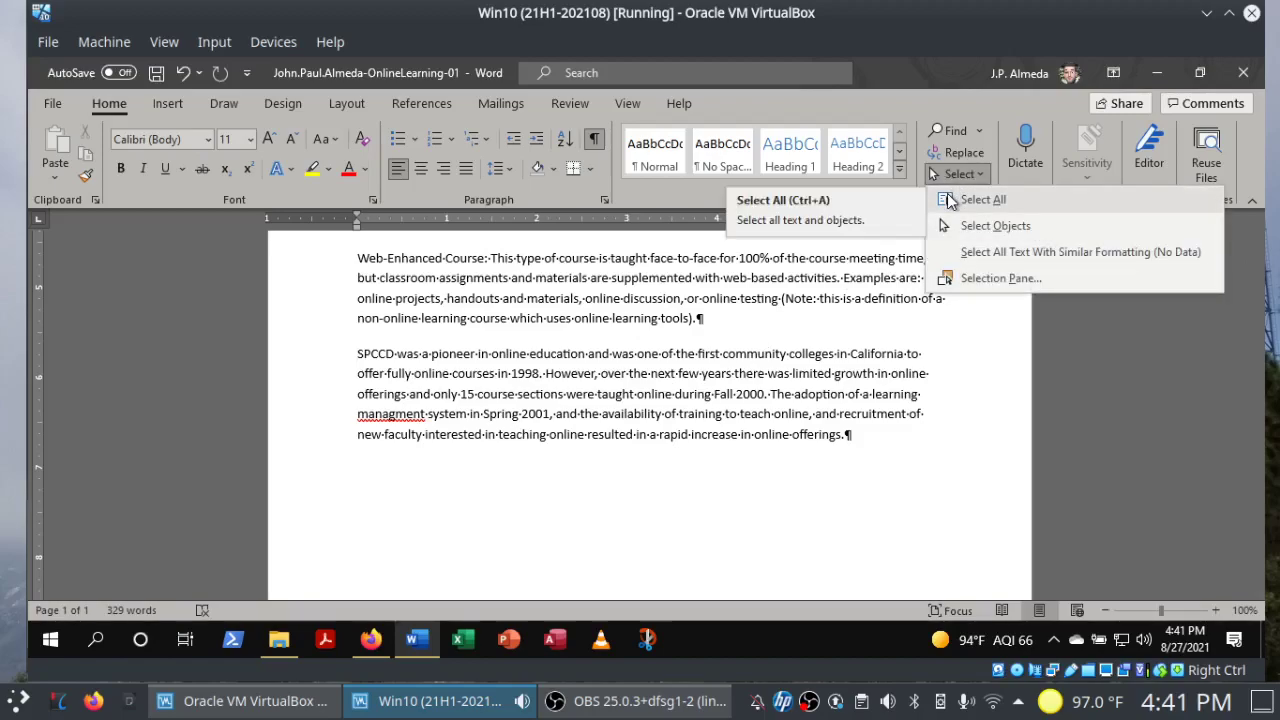
click(891, 506)
click(832, 490)
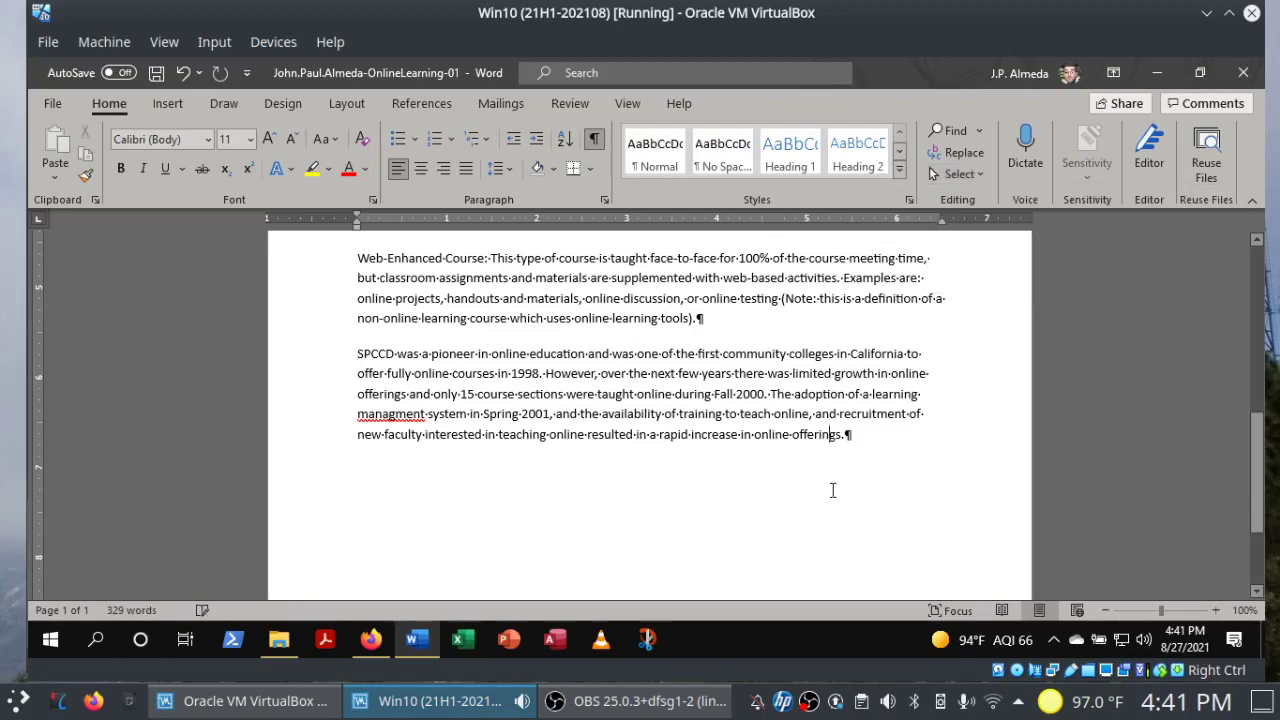
key(ctrl+a)
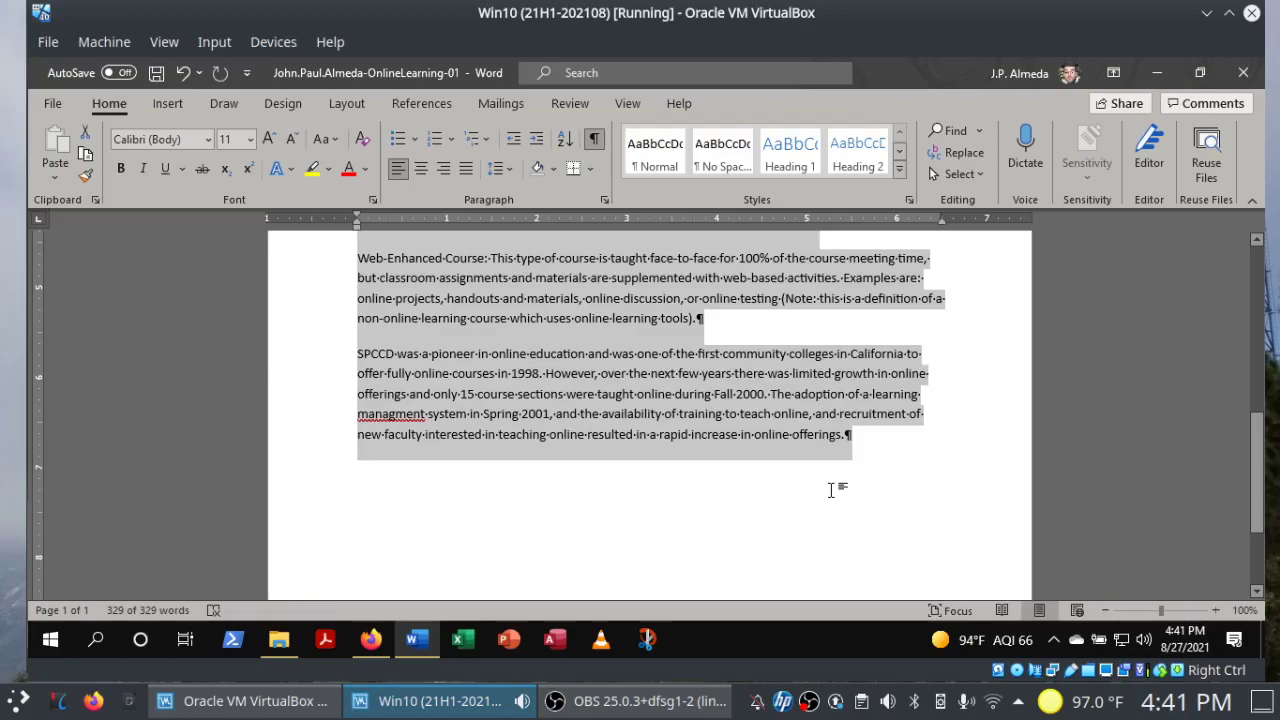
click(208, 140)
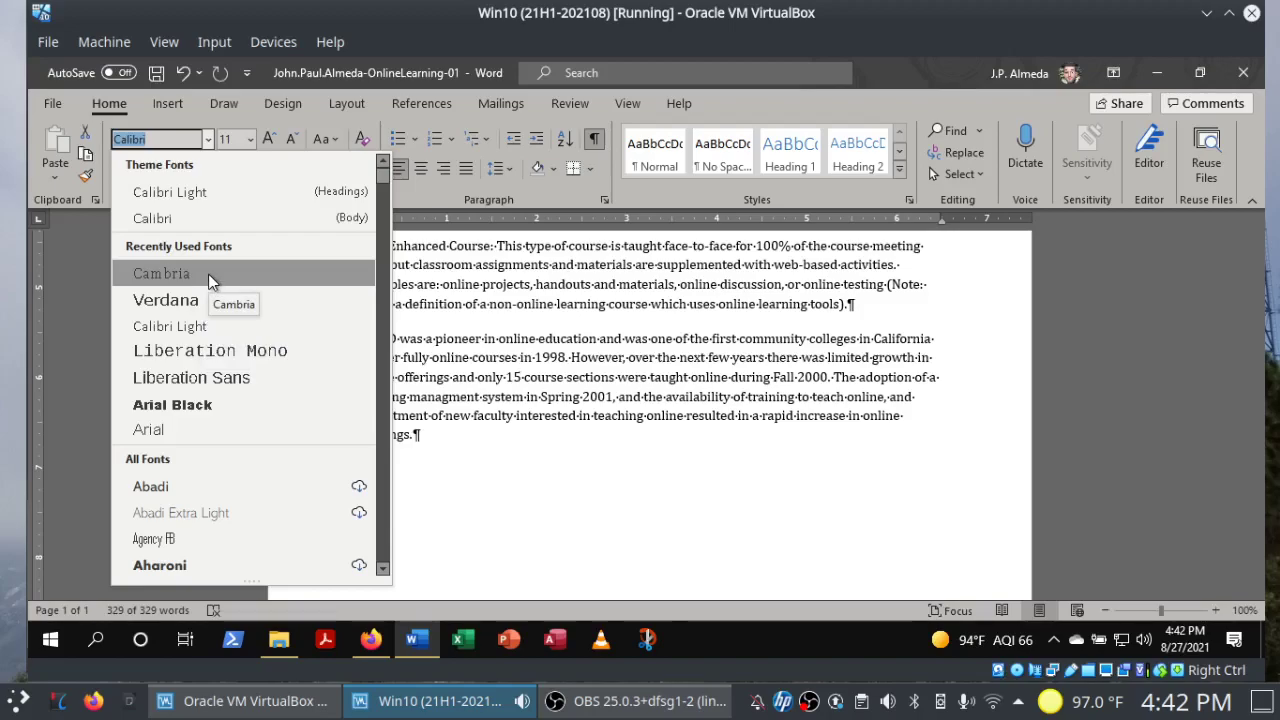
click(210, 276)
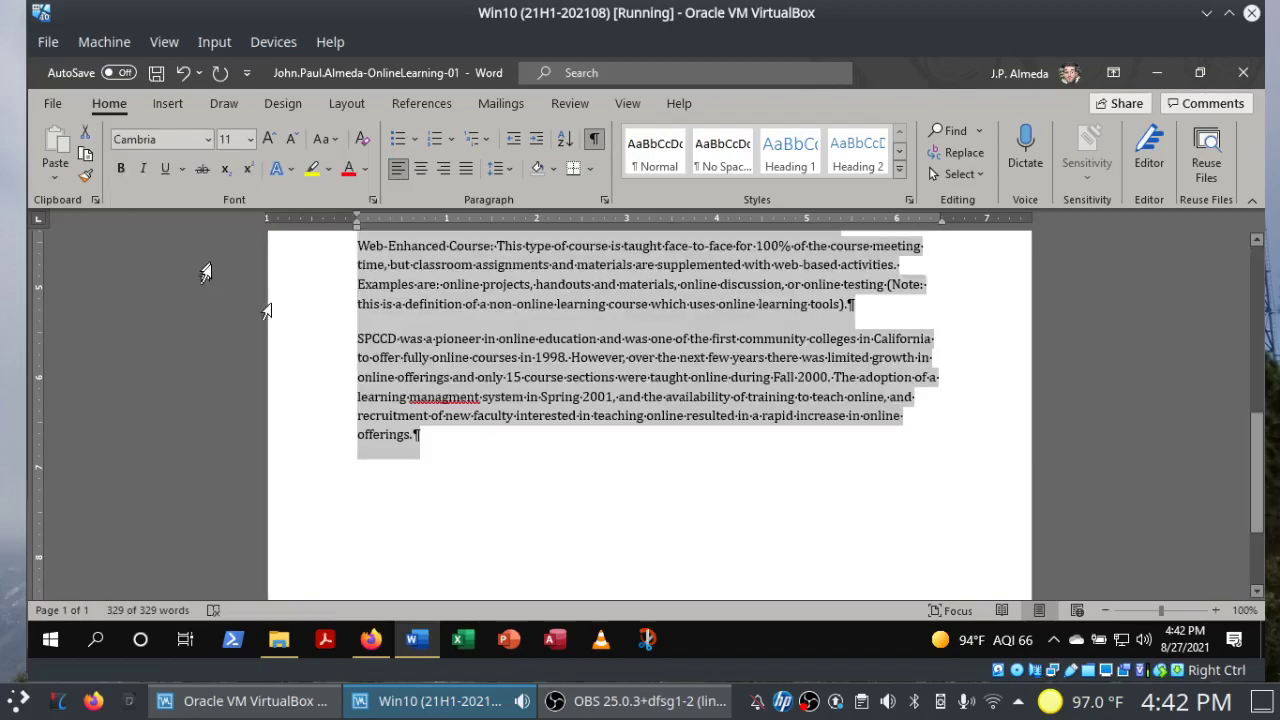
Tick off both instructions under step 5 on the SIMnet page in Firefox and bring step 6 into view.
click(371, 639)
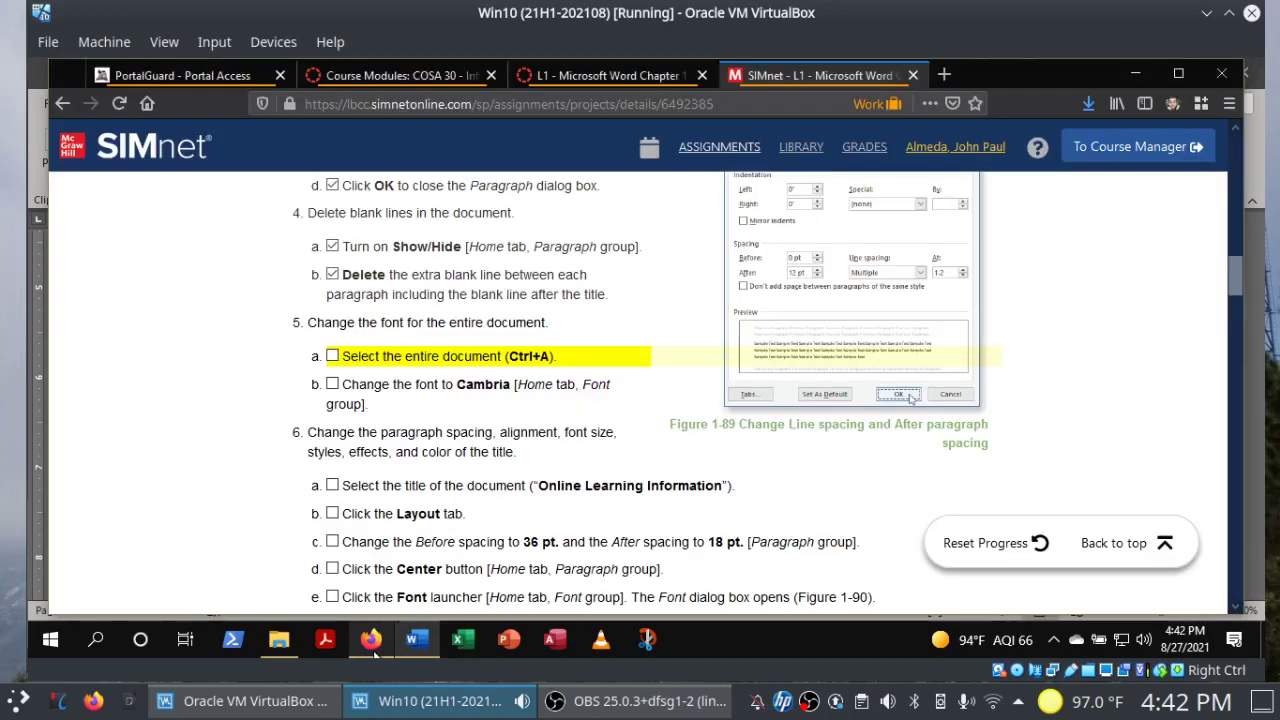
click(332, 357)
click(332, 385)
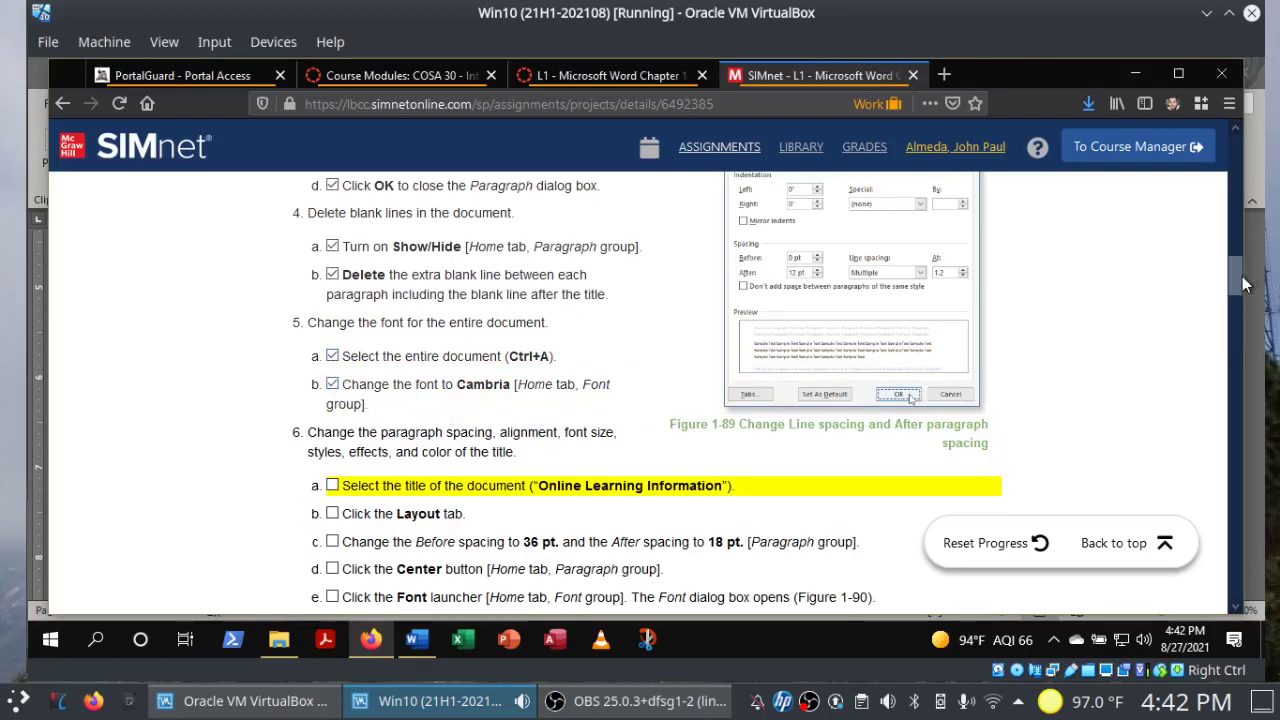
drag(1242, 276, 1235, 298)
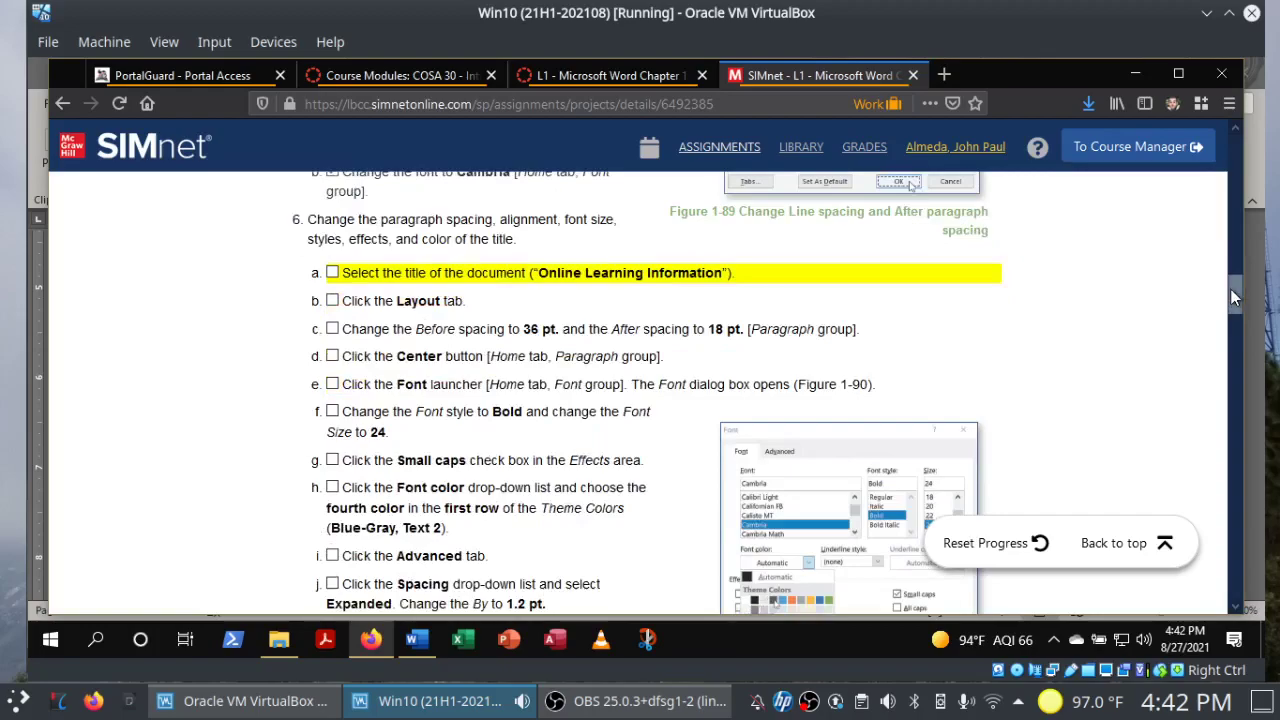
Select the title "Online Learning Information" in Word and tick off that instruction under step 6 on the SIMnet page in Firefox.
mouse_move(405, 716)
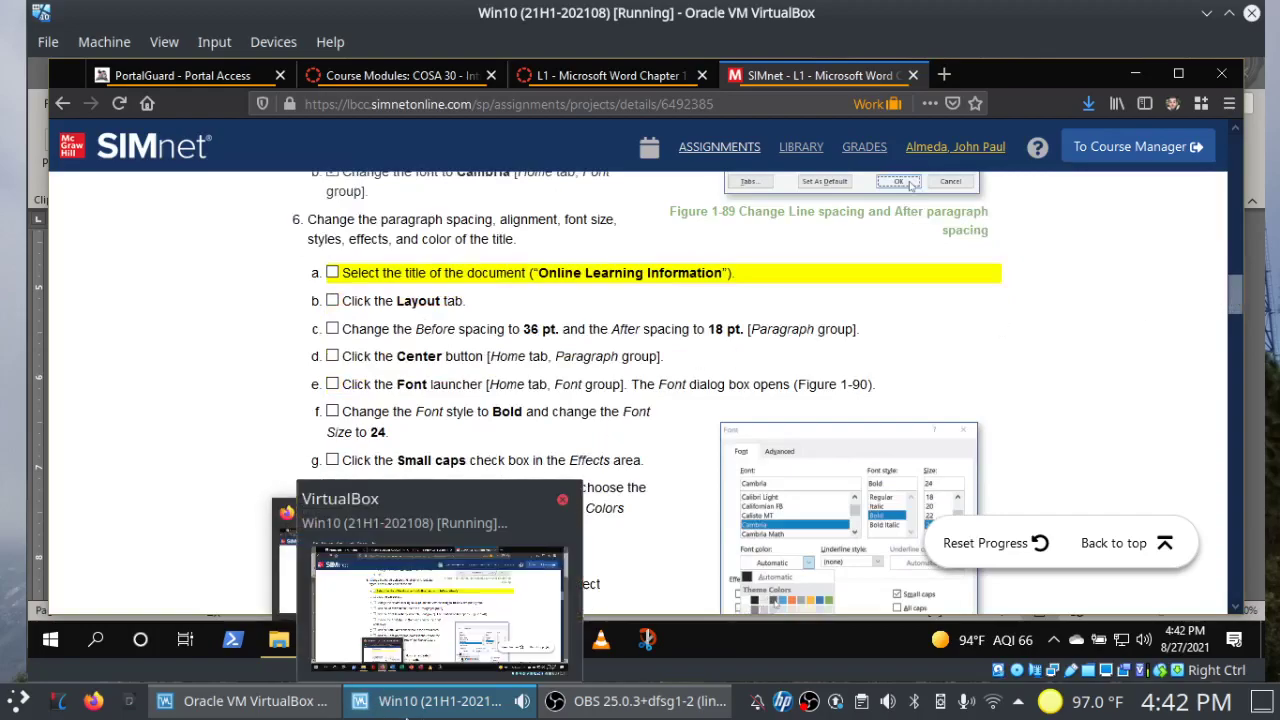
mouse_move(371, 640)
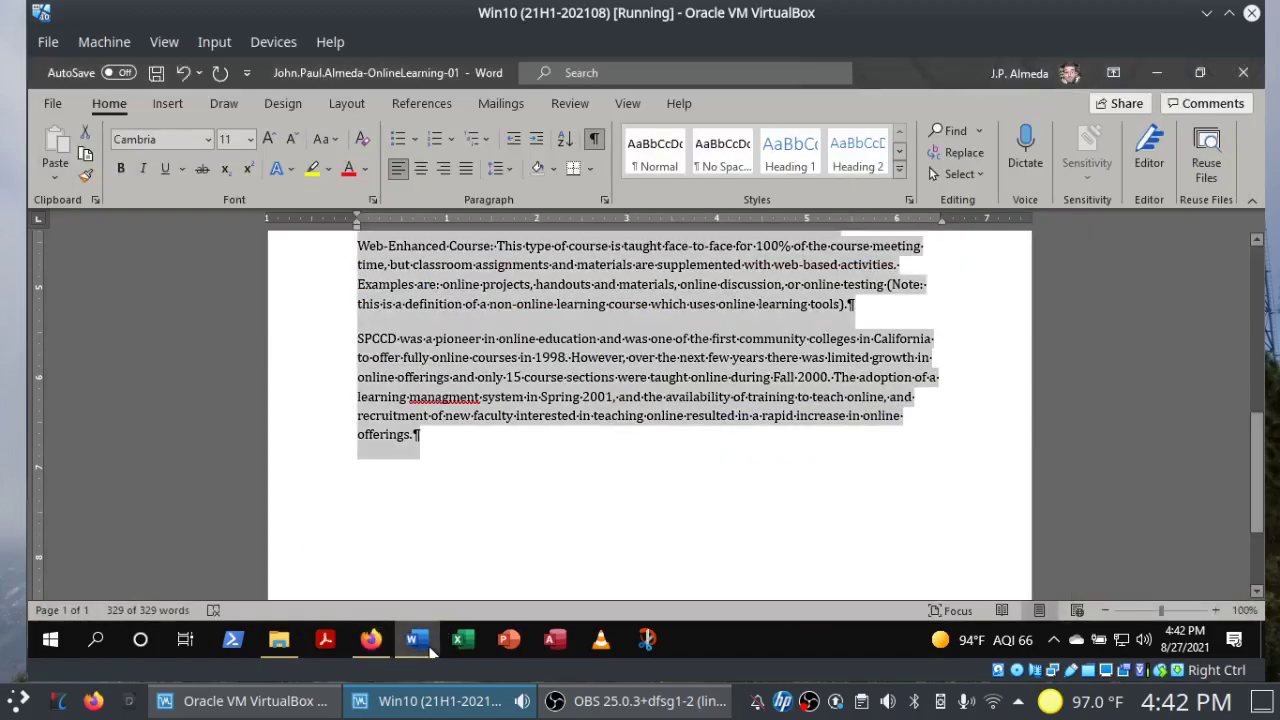
click(417, 640)
click(818, 490)
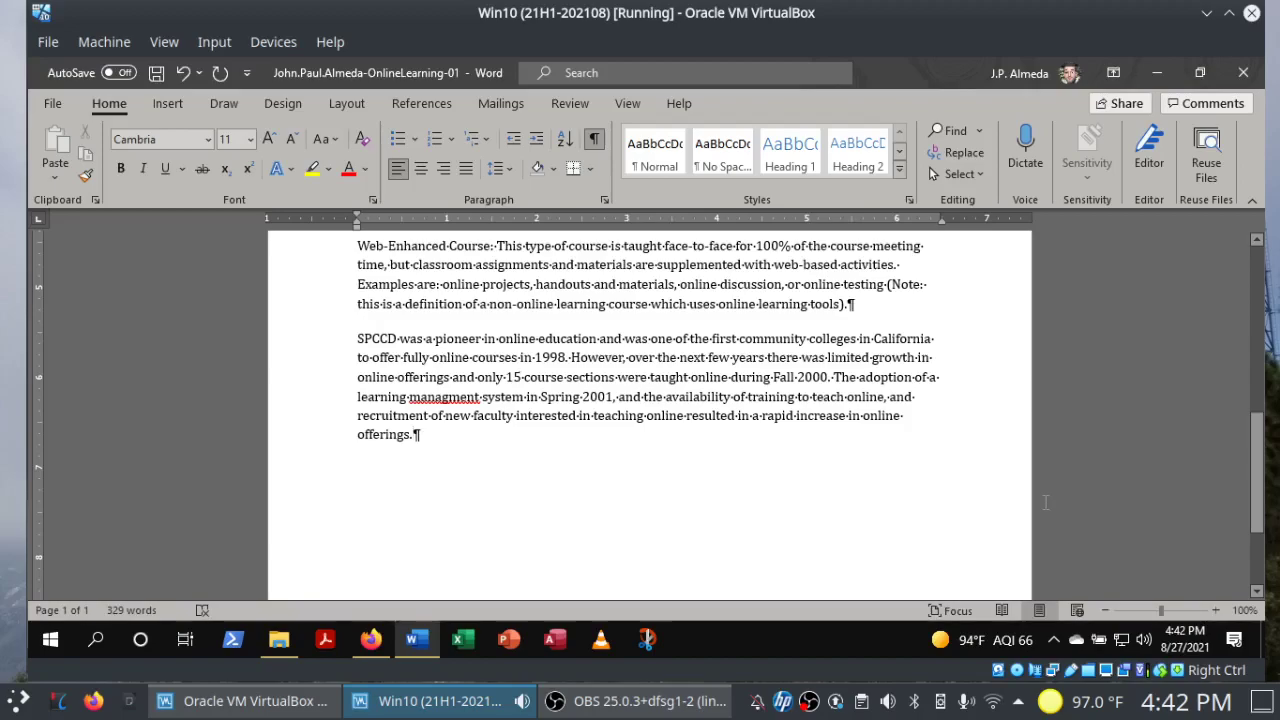
key(ctrl+Home)
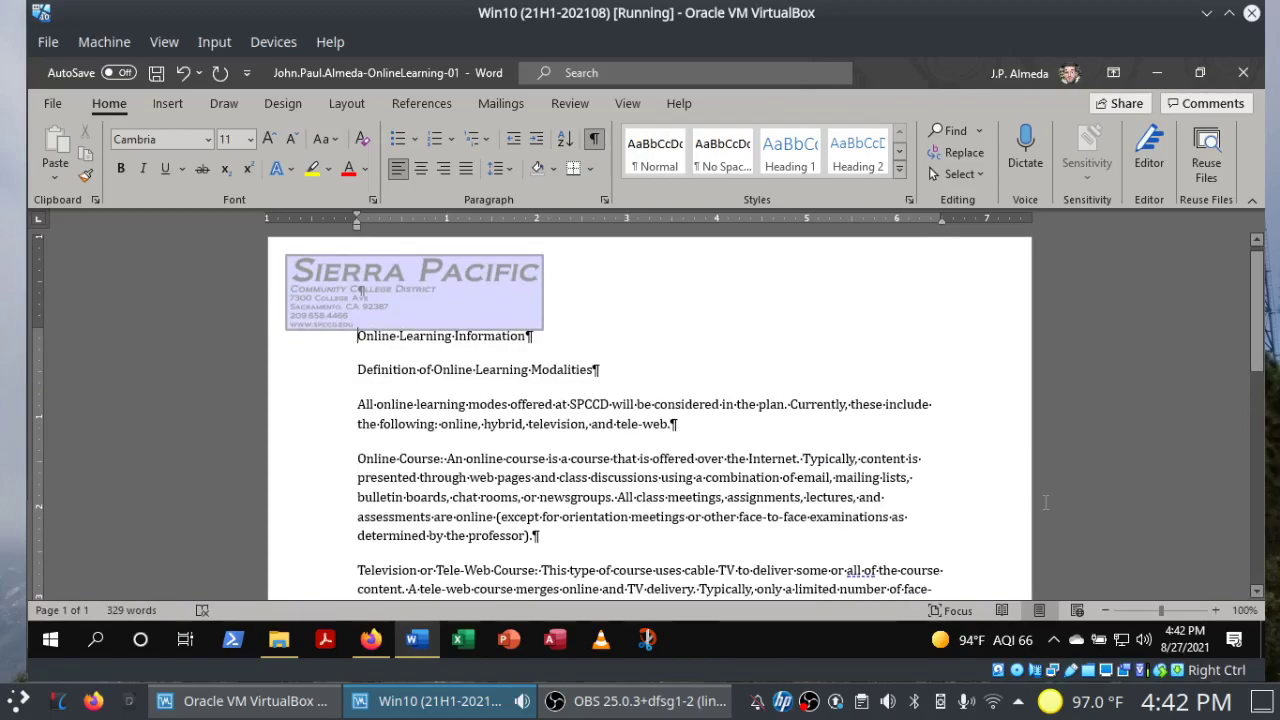
key(ctrl+End)
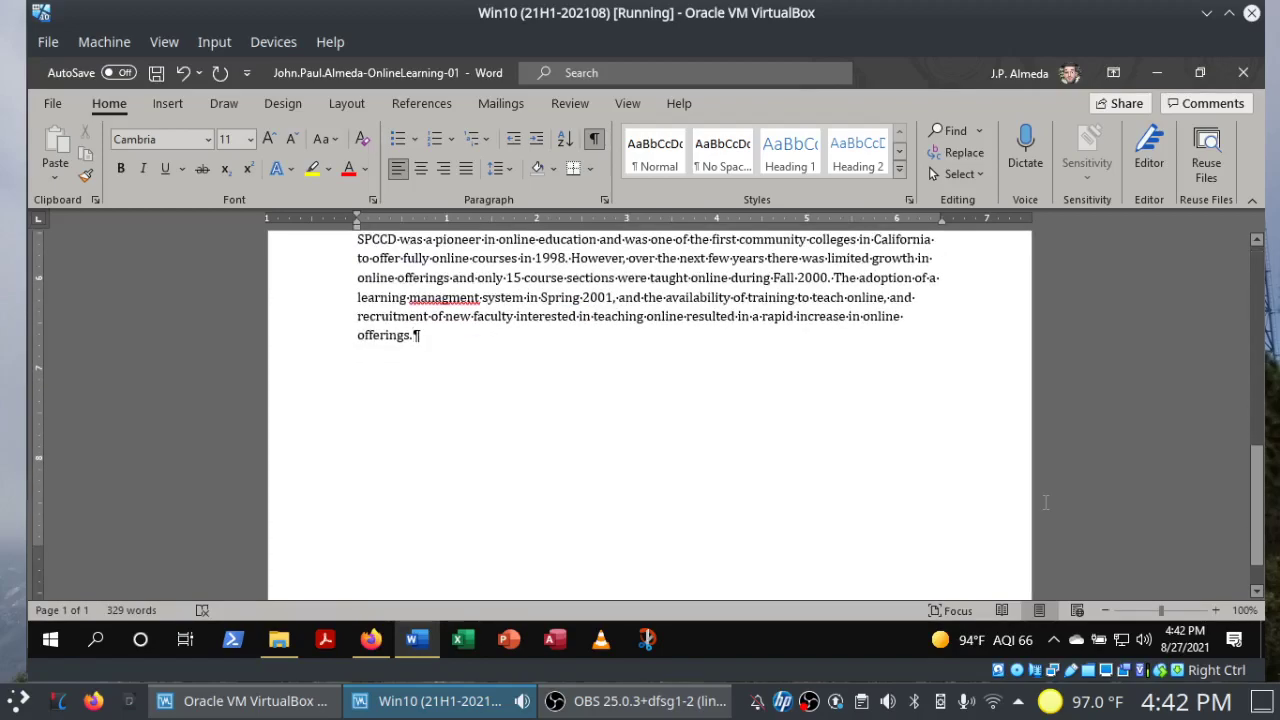
key(ctrl+Home)
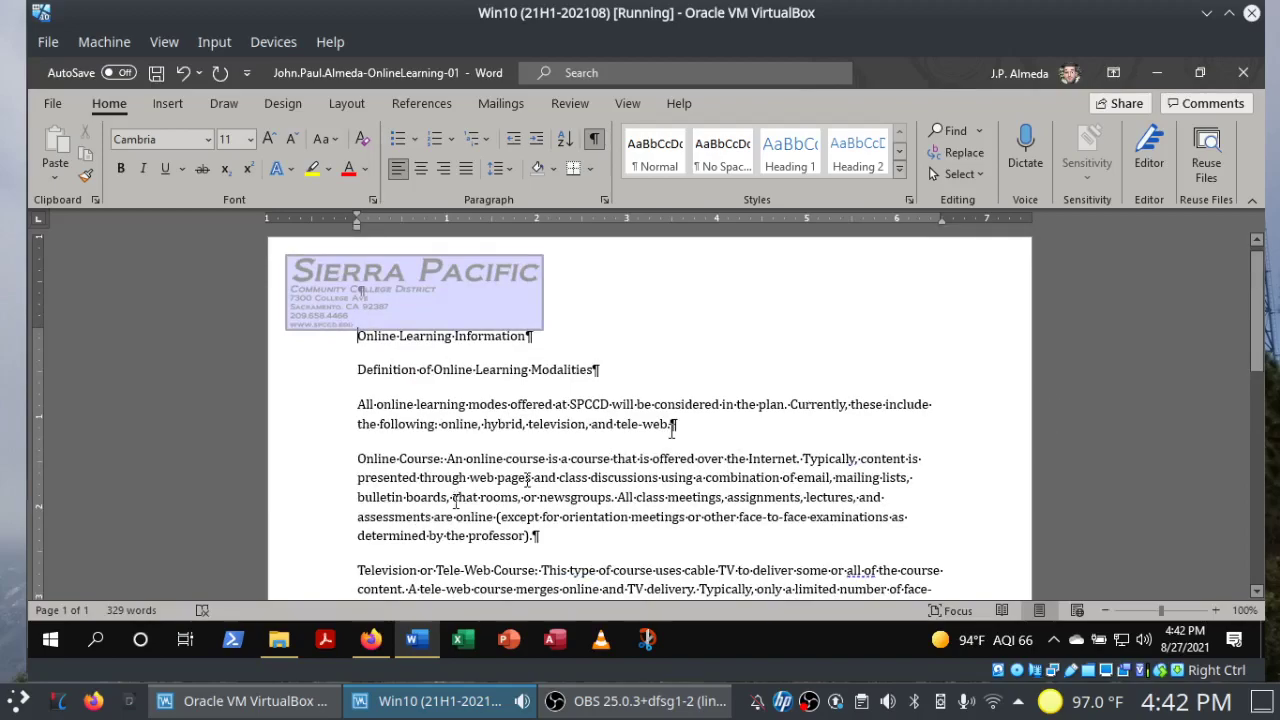
click(322, 346)
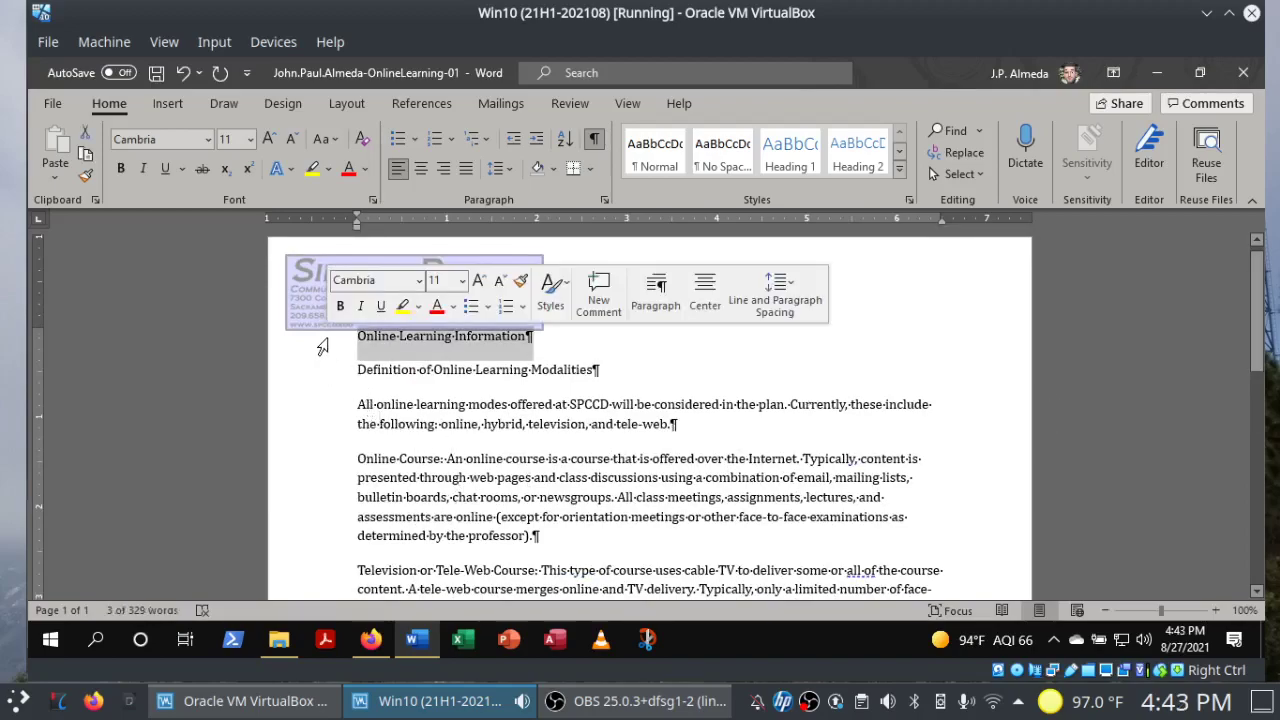
click(371, 640)
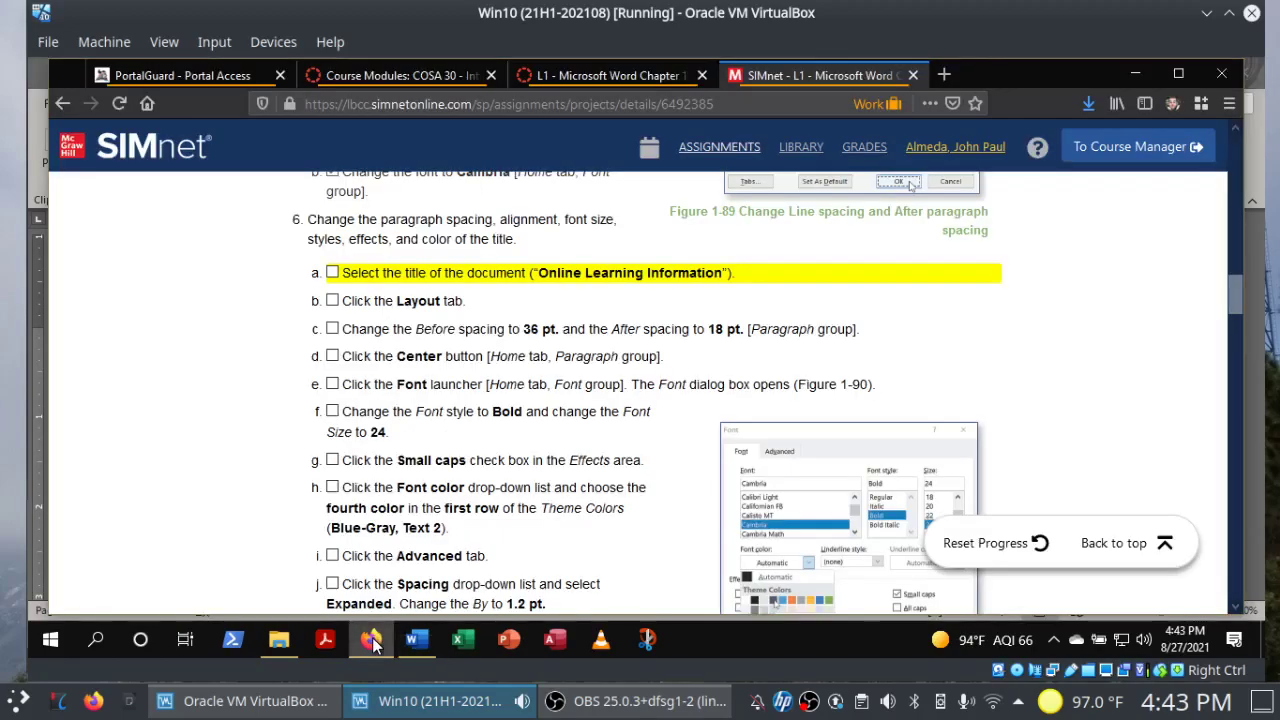
click(333, 273)
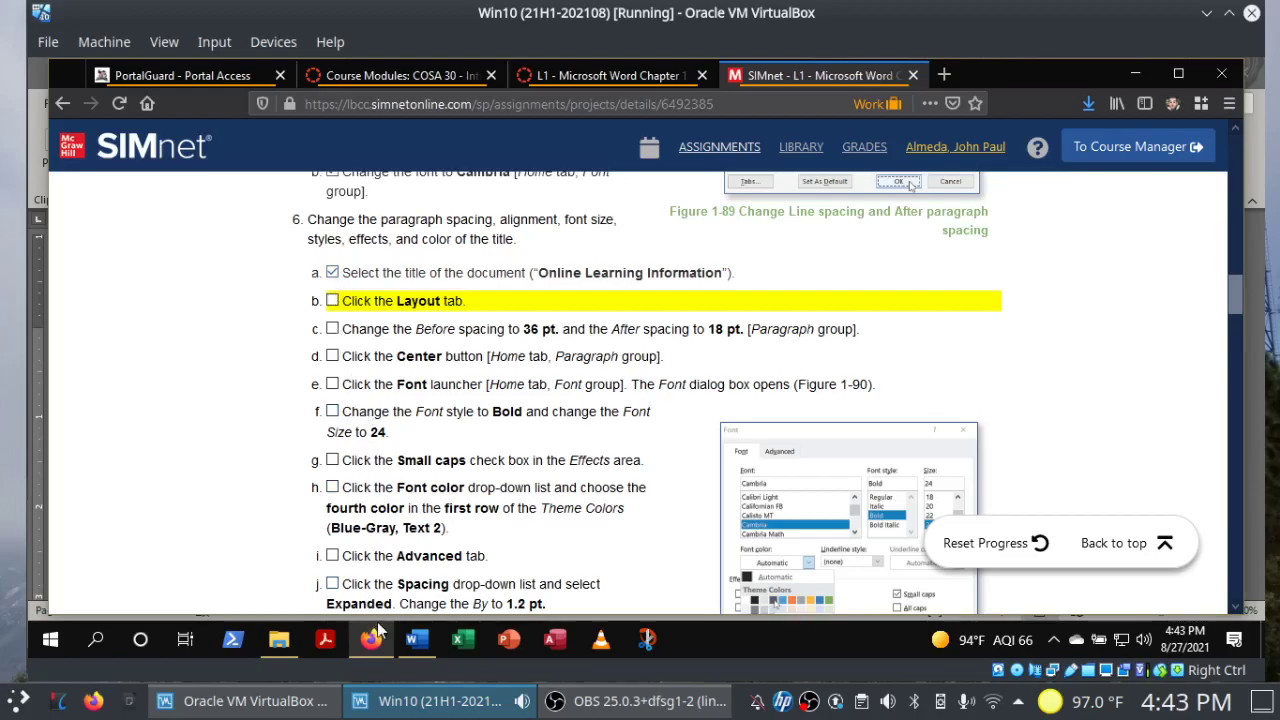
Switch to Word and set the selected title's paragraph spacing Before to 36 pt.
click(417, 643)
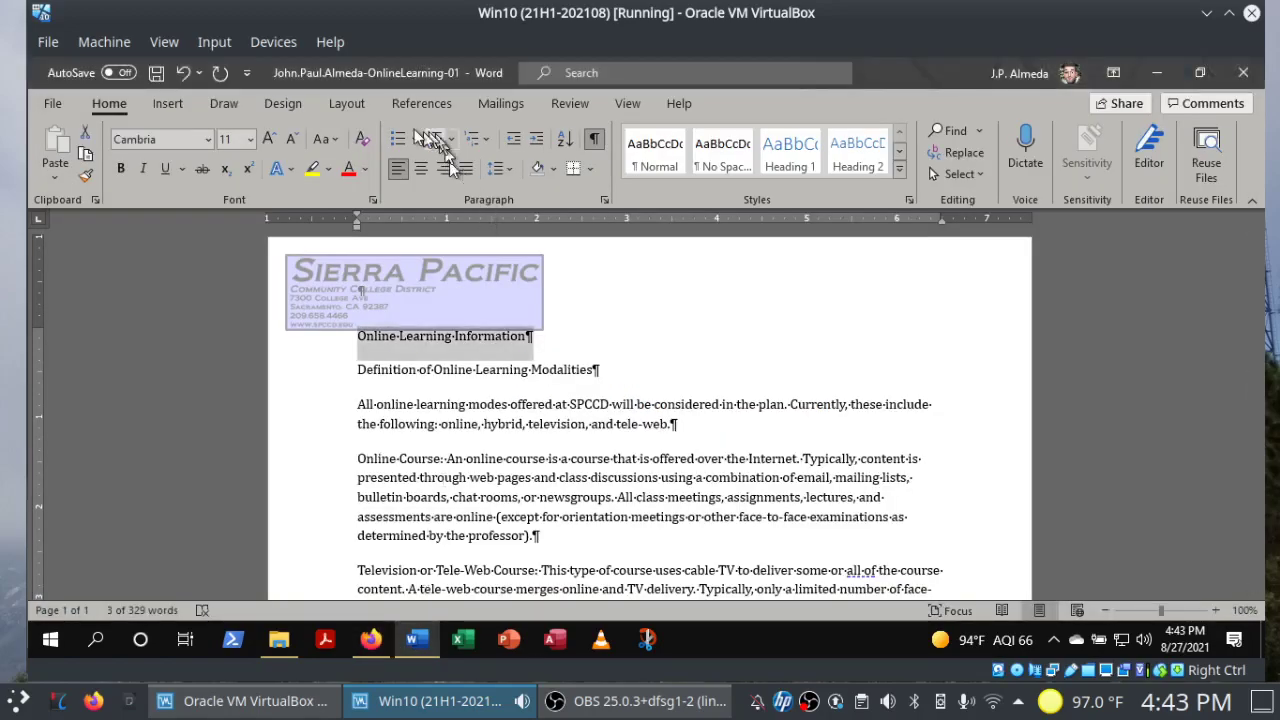
click(321, 103)
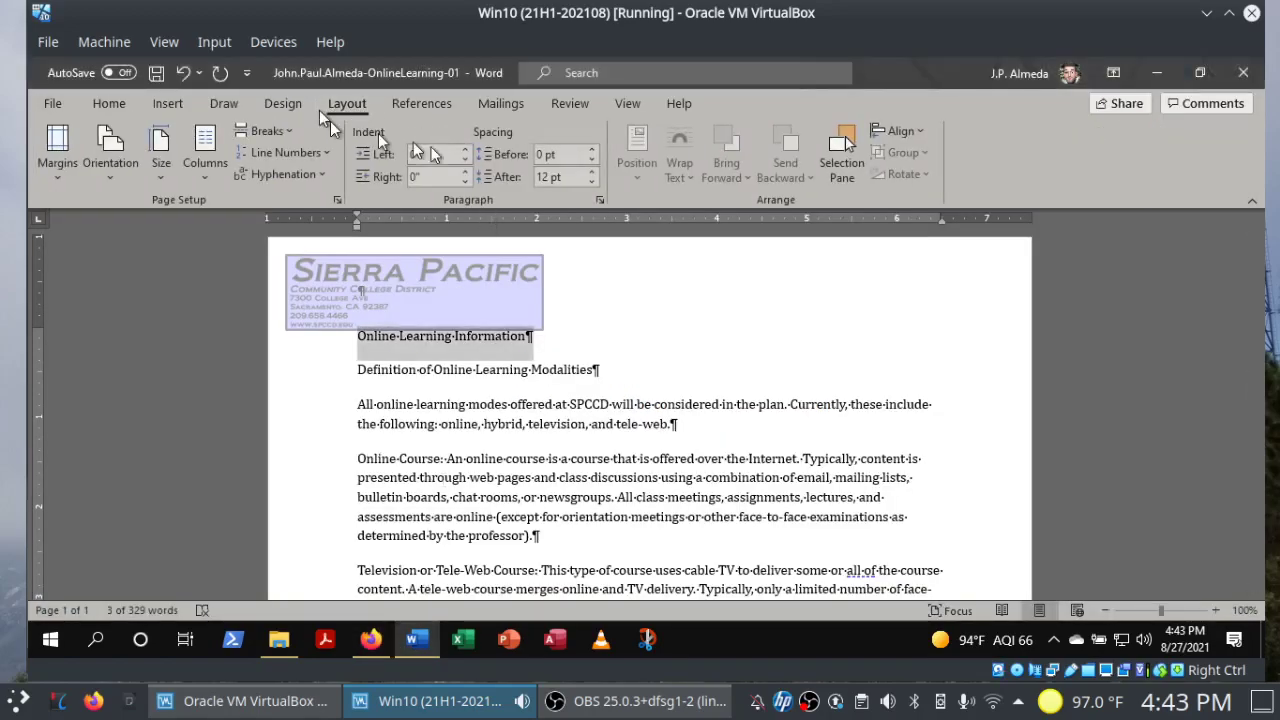
click(601, 200)
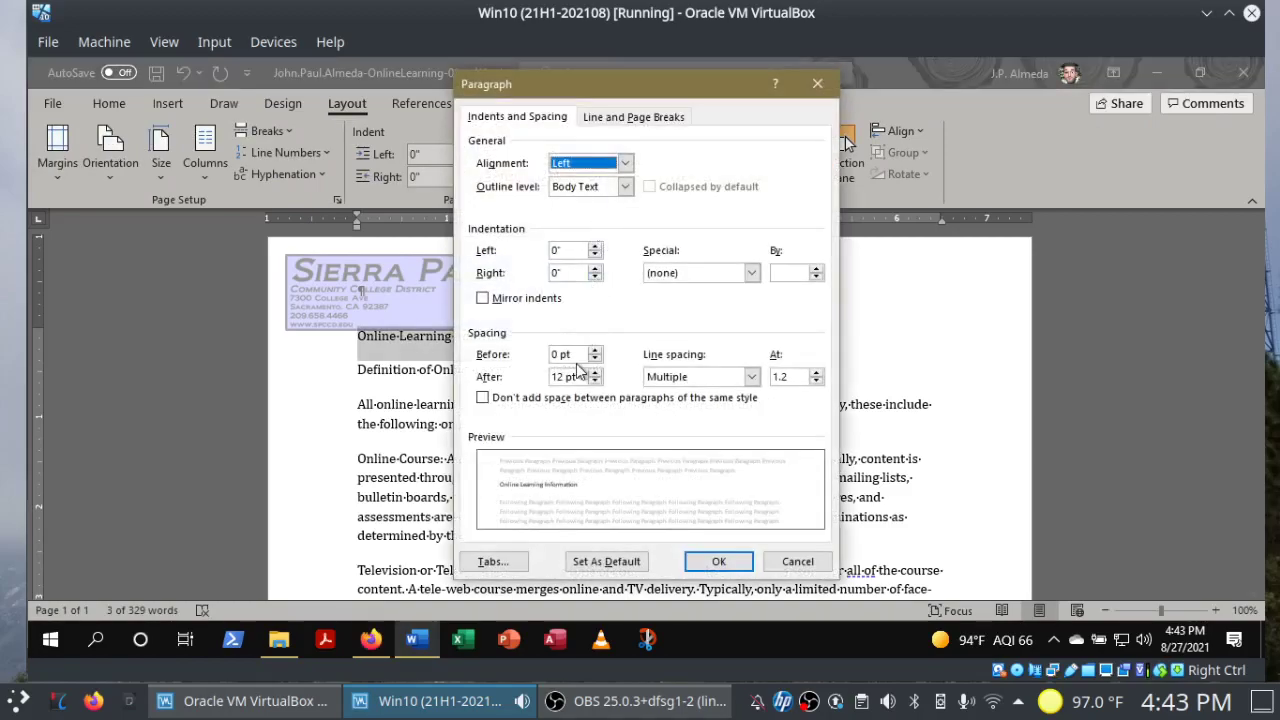
click(788, 561)
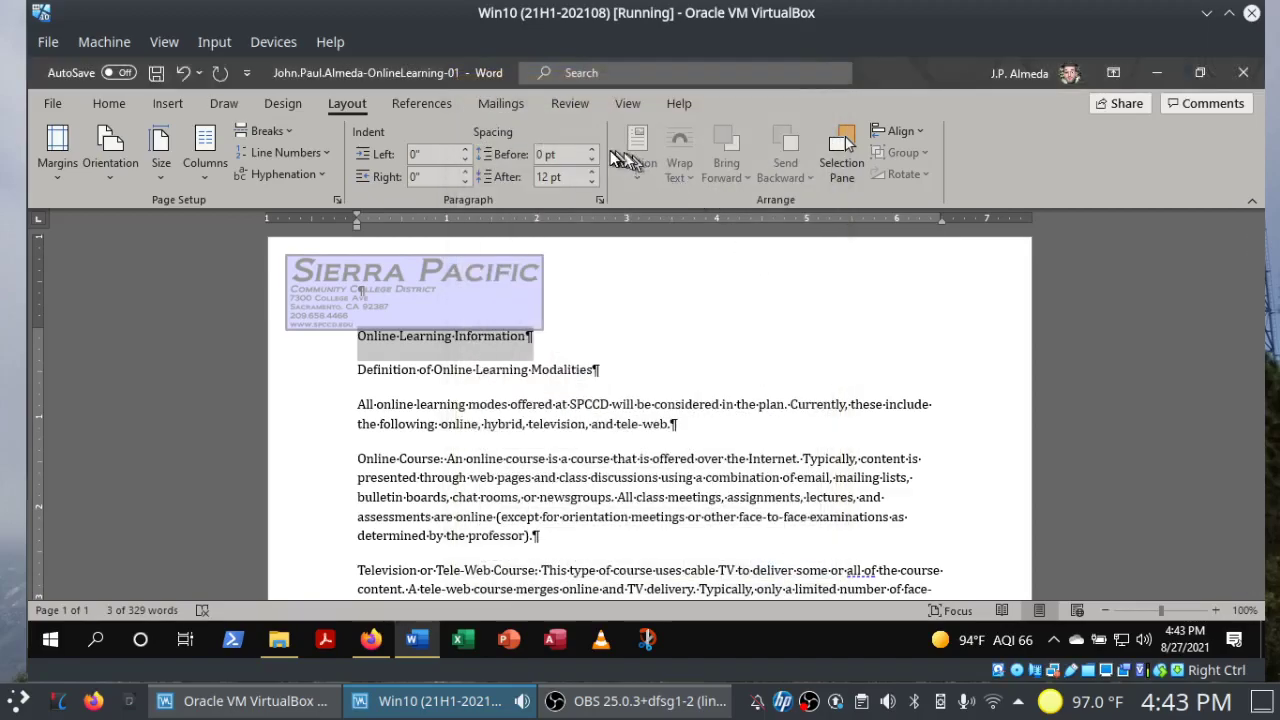
click(592, 149)
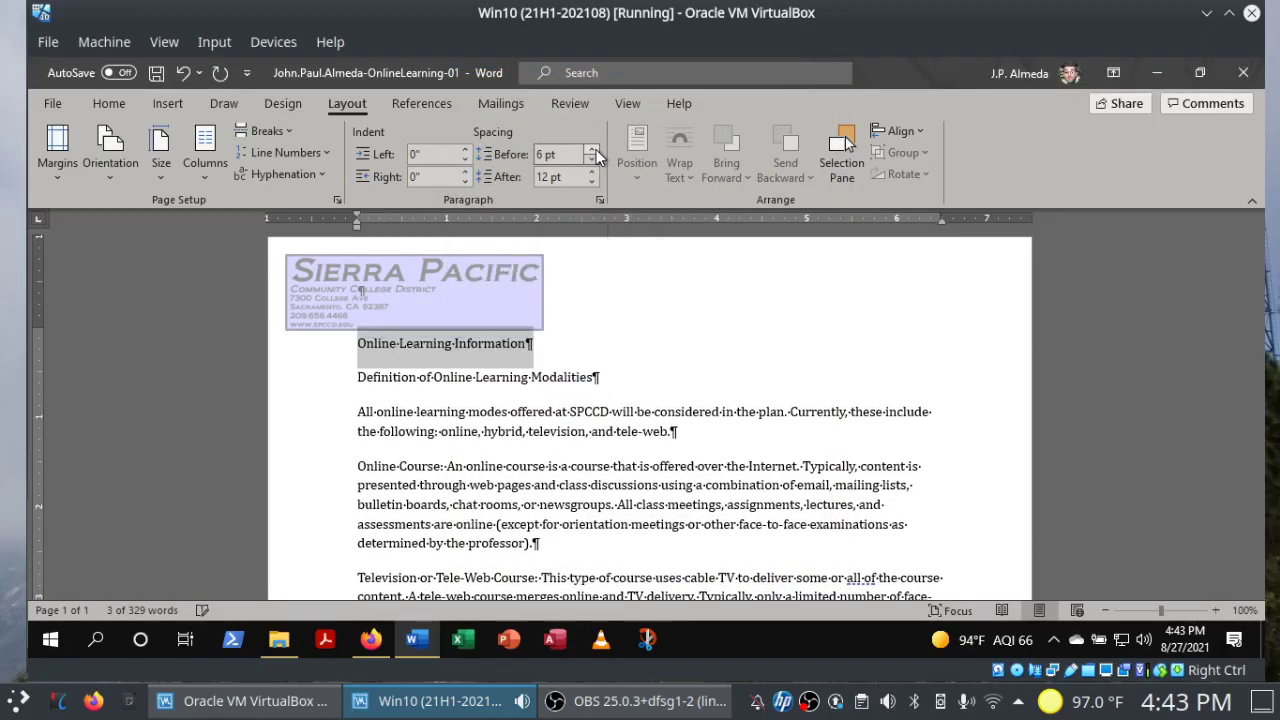
click(592, 149)
click(592, 149)
click(593, 149)
click(593, 149)
click(593, 149)
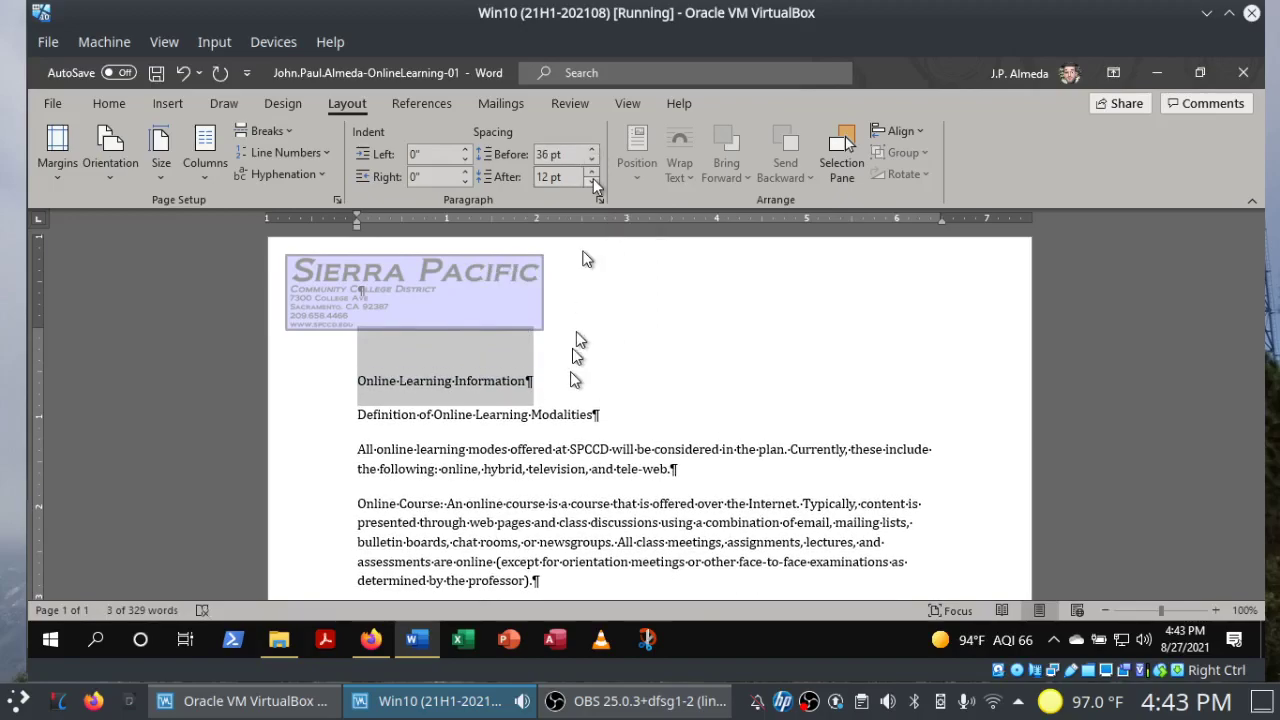
Check the spacing instruction on the SIMnet page and set the title's paragraph spacing After to 18 pt in Word.
click(372, 640)
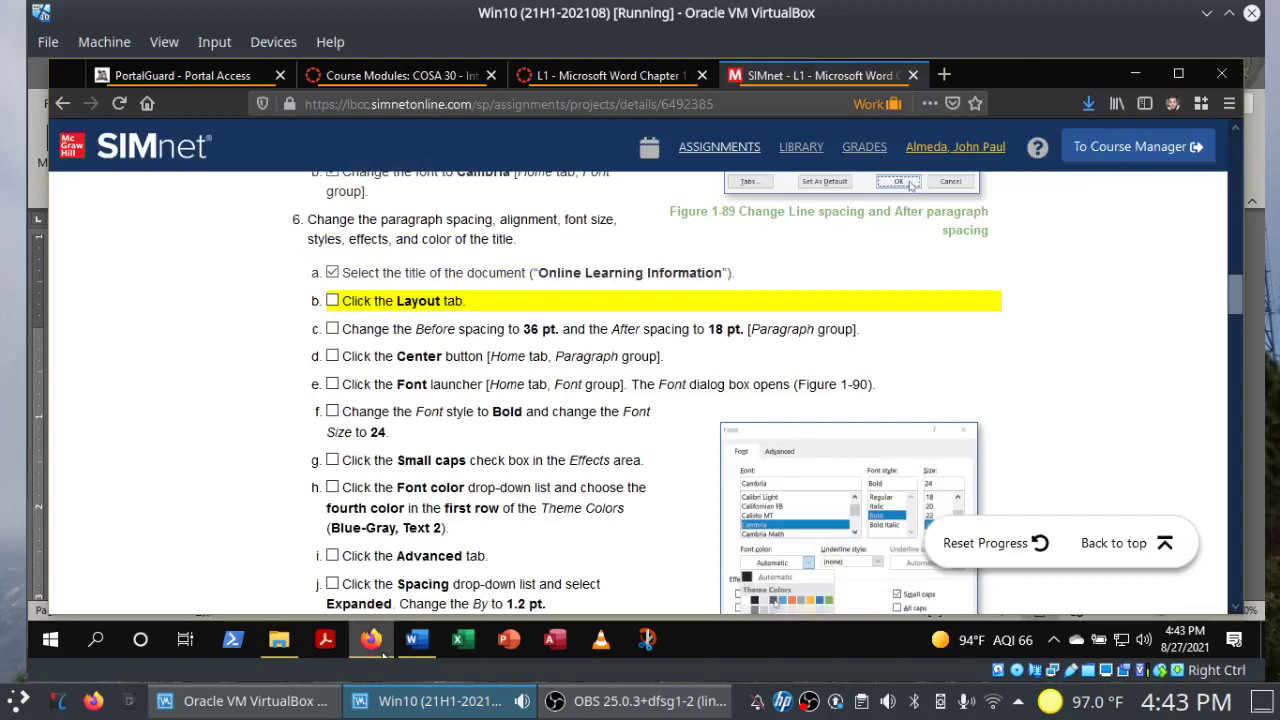
click(417, 640)
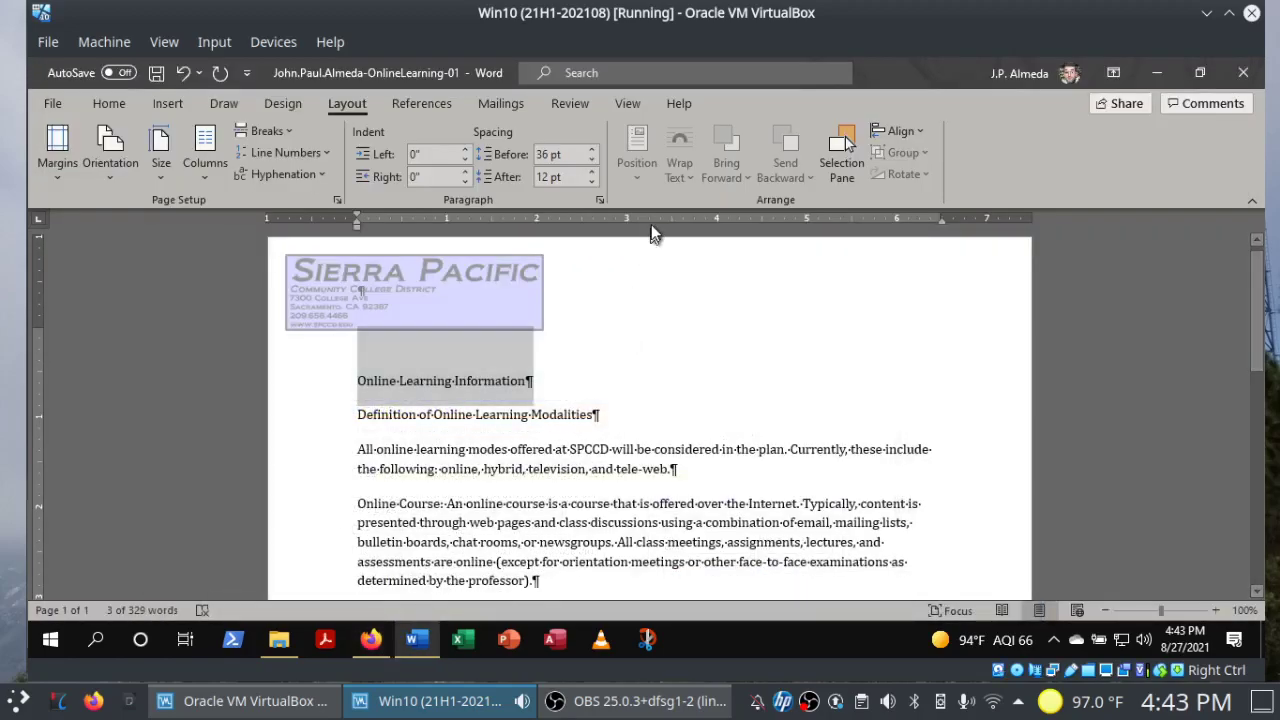
click(591, 172)
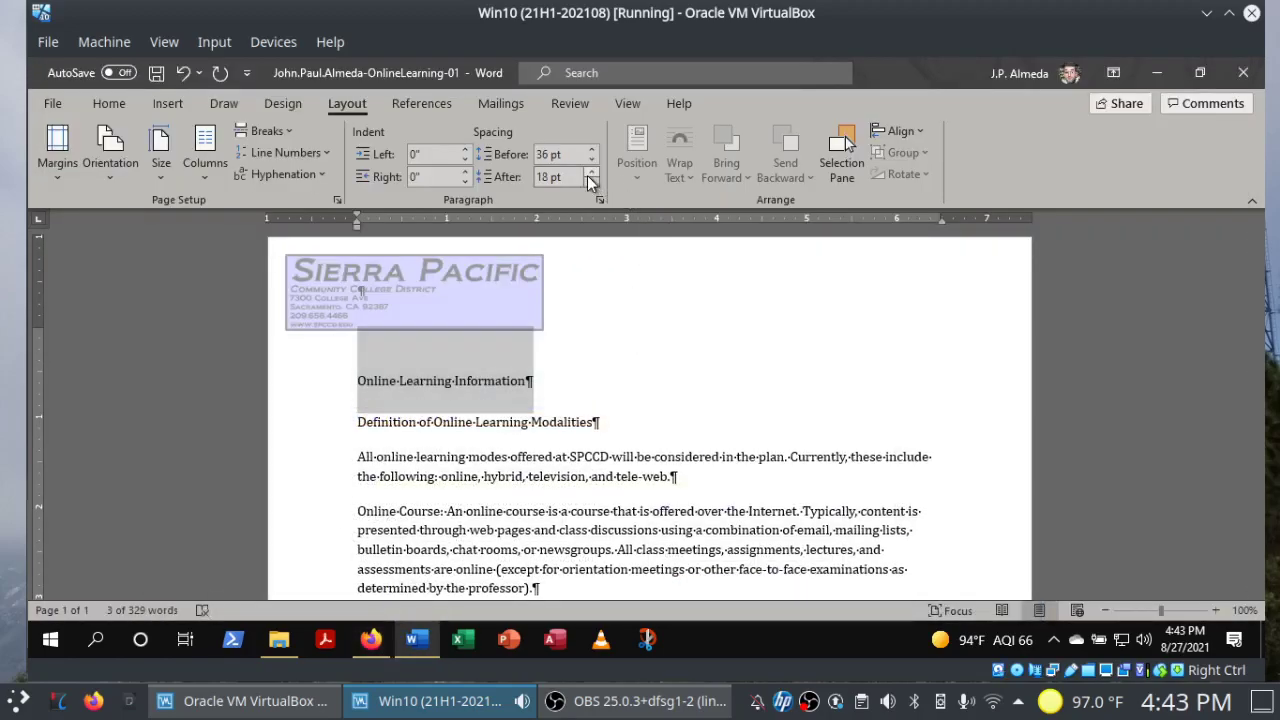
Tick off the Layout tab and Before/After spacing instructions under step 6 on the SIMnet page in Firefox.
click(370, 642)
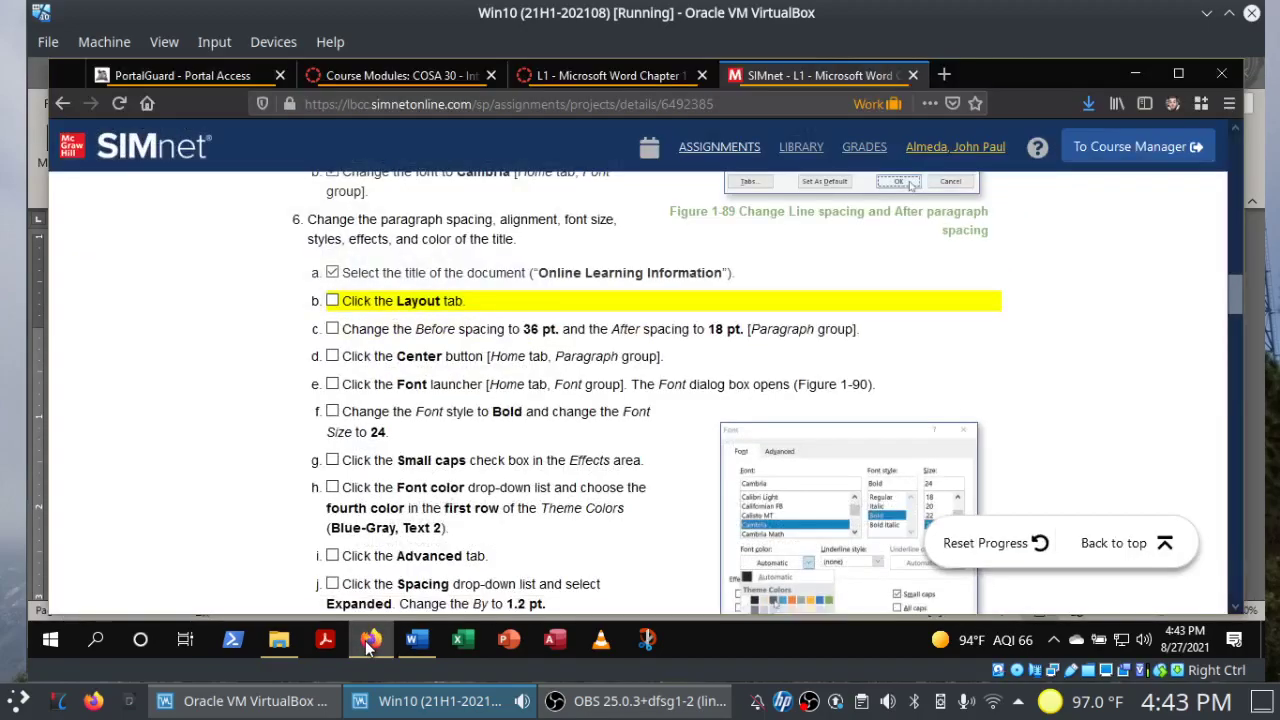
click(333, 301)
click(333, 330)
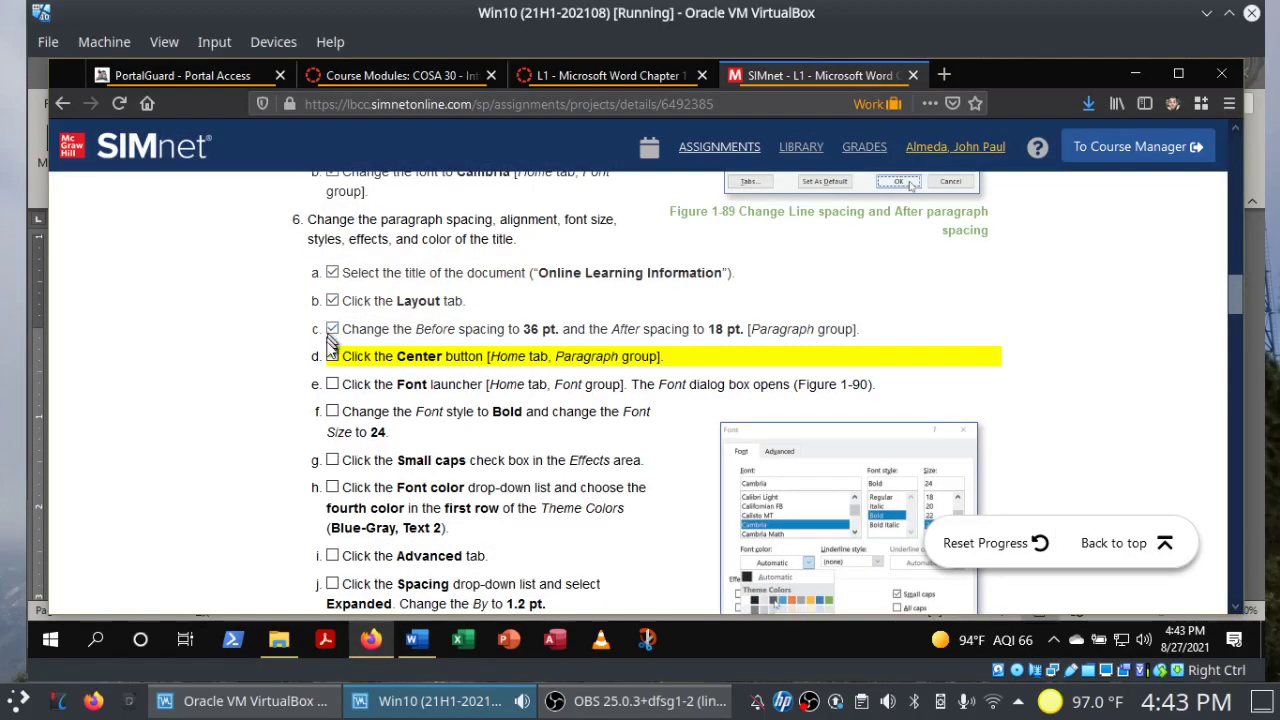
Tick off the Center instruction under step 6 on the SIMnet page, and center the selected title in Word.
click(333, 358)
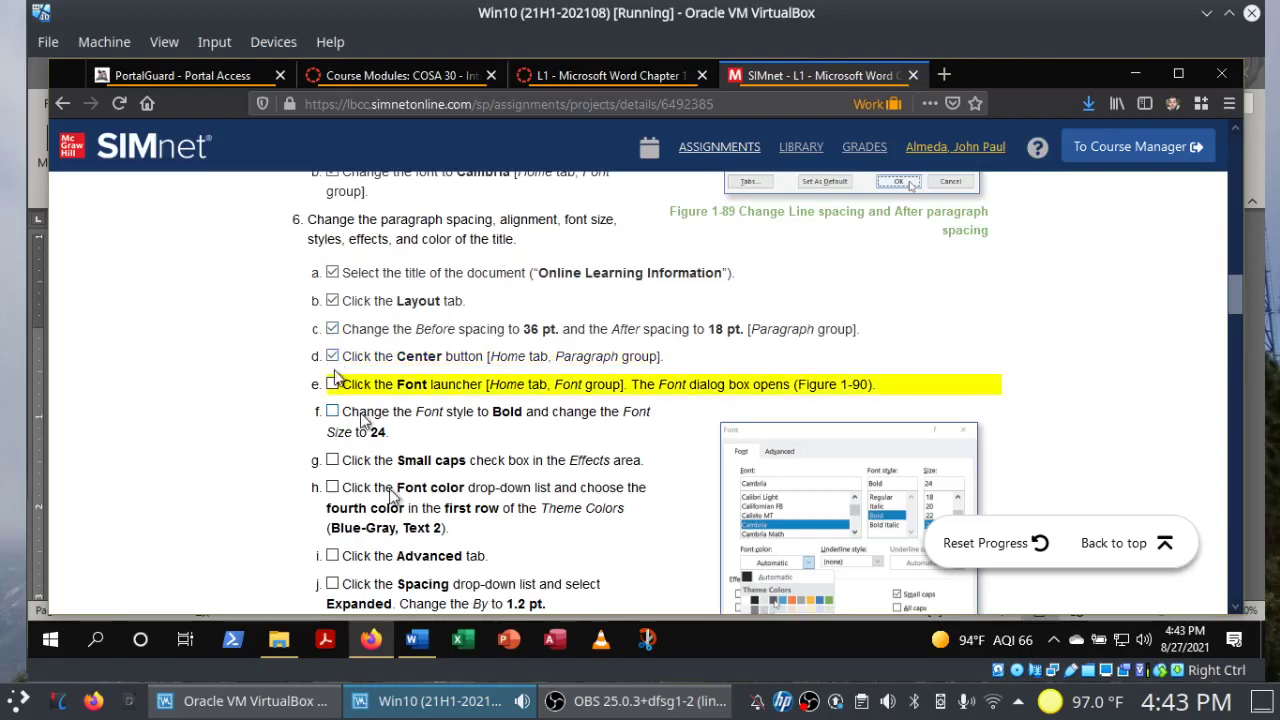
click(418, 645)
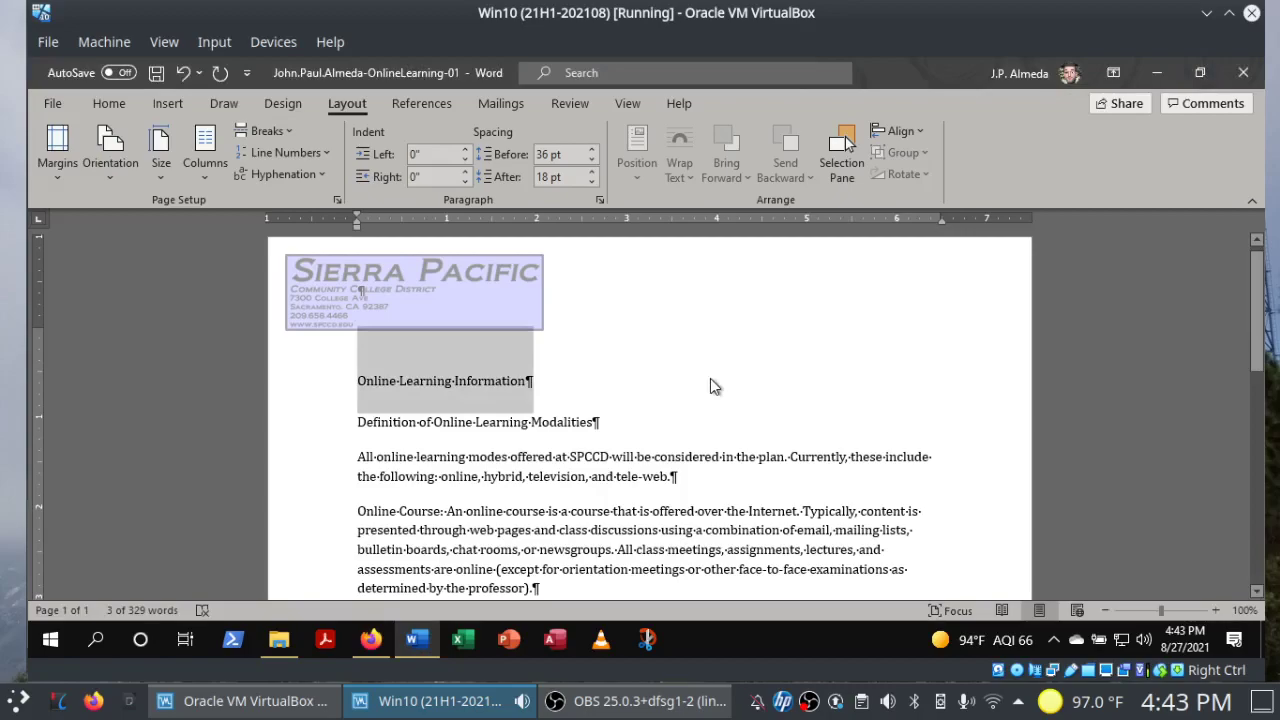
key(ctrl+e)
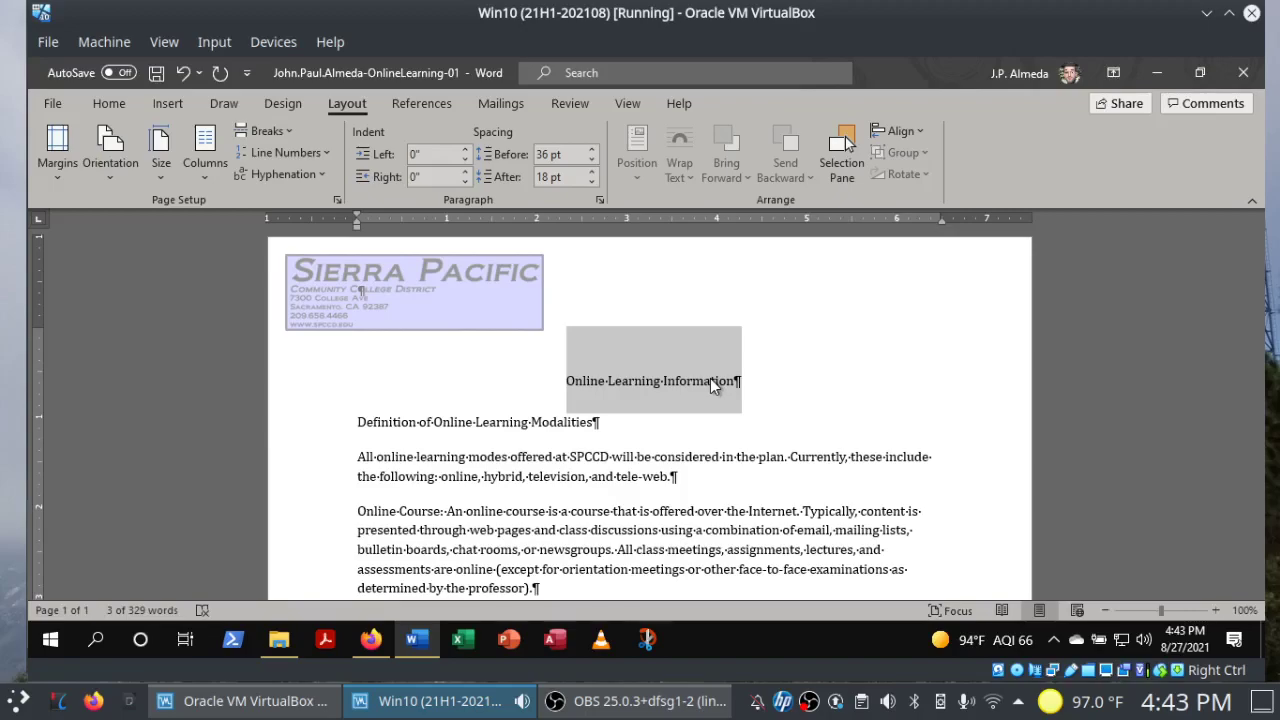
Tick off the Font launcher instruction on the SIMnet page in Firefox, and open the Font dialog for the selected title in Word.
click(371, 639)
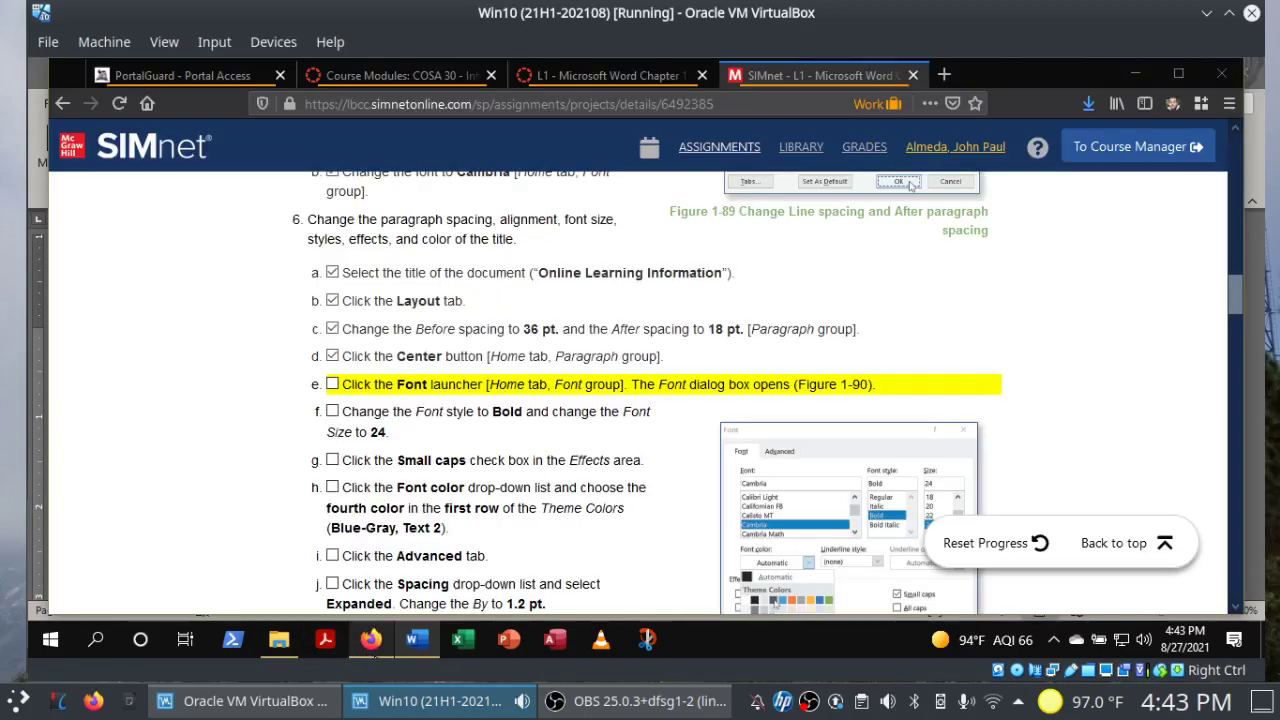
click(332, 386)
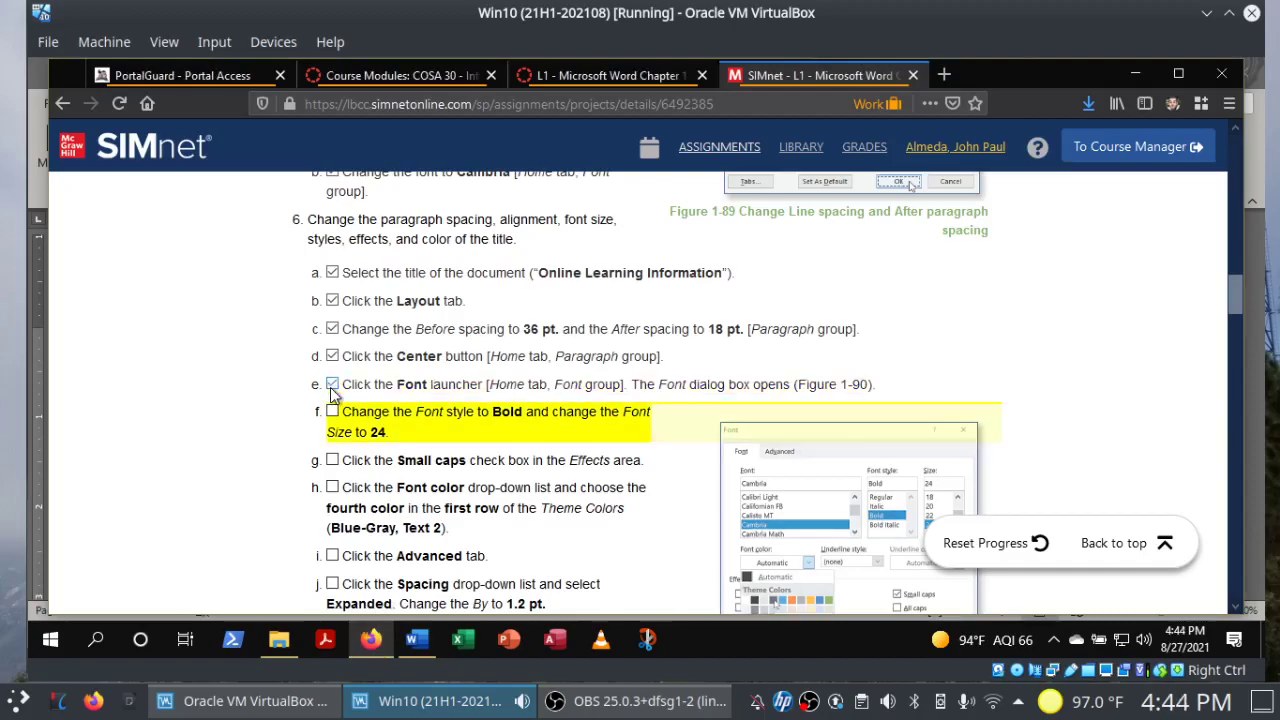
click(415, 641)
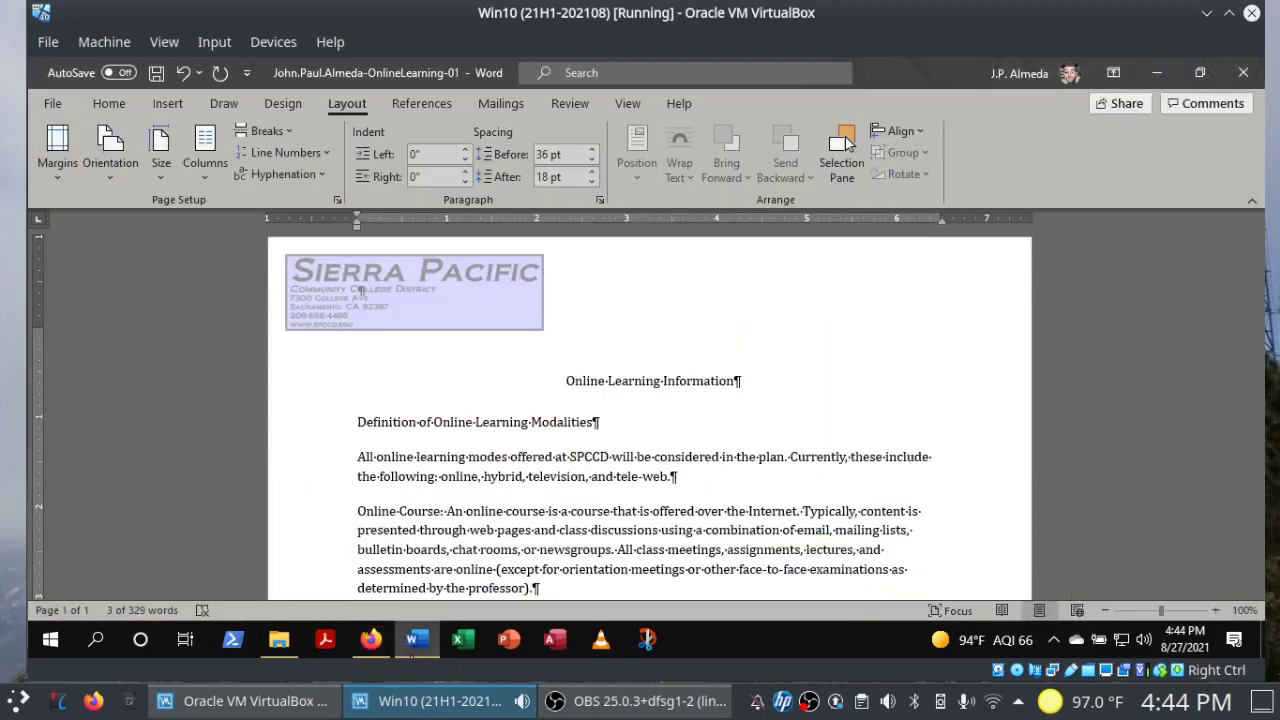
click(96, 110)
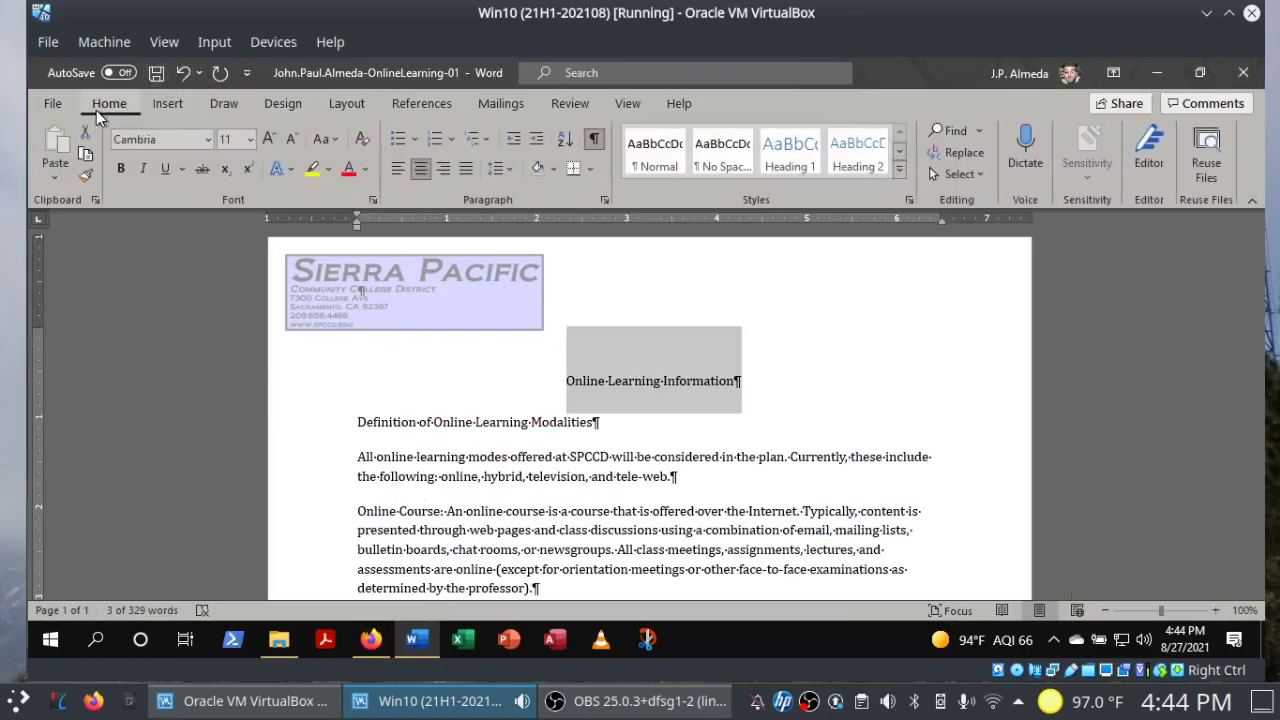
click(372, 199)
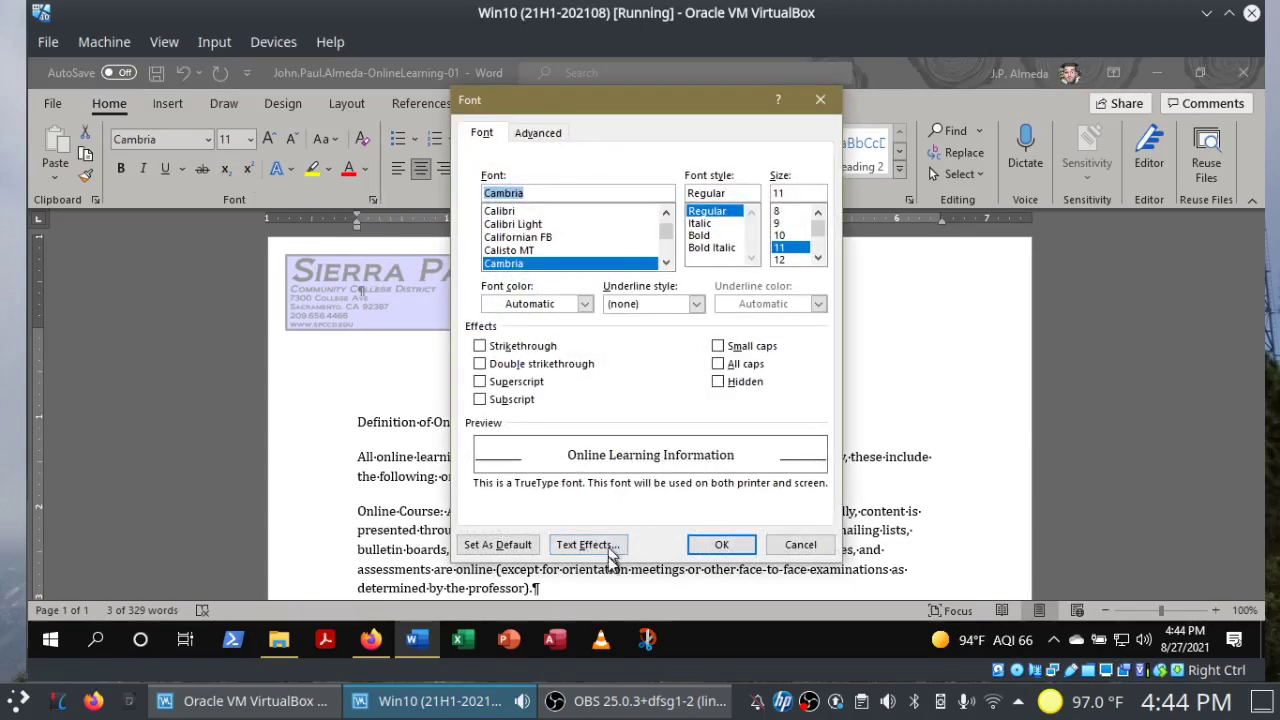
Check the font instruction on the SIMnet page, and set the title's font style to Bold and size to 24 in Word's Font dialog.
click(372, 641)
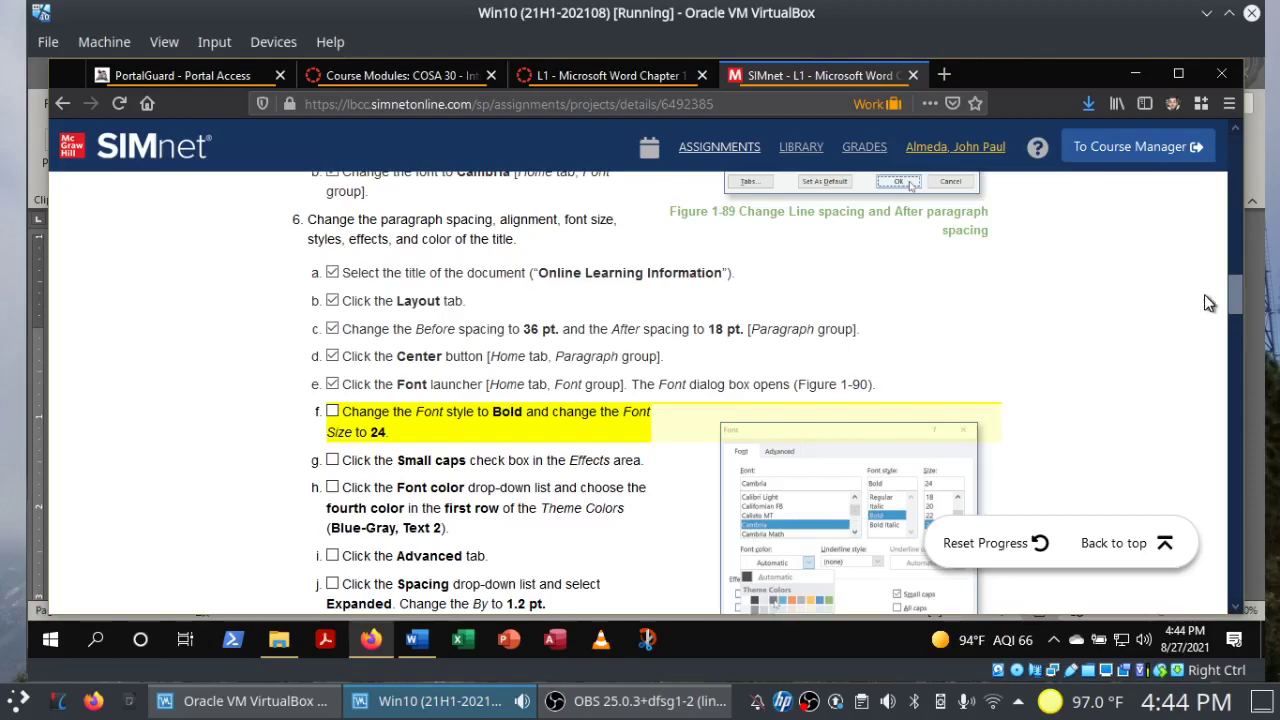
drag(1238, 308, 1236, 323)
scroll(1236, 323, down, 1)
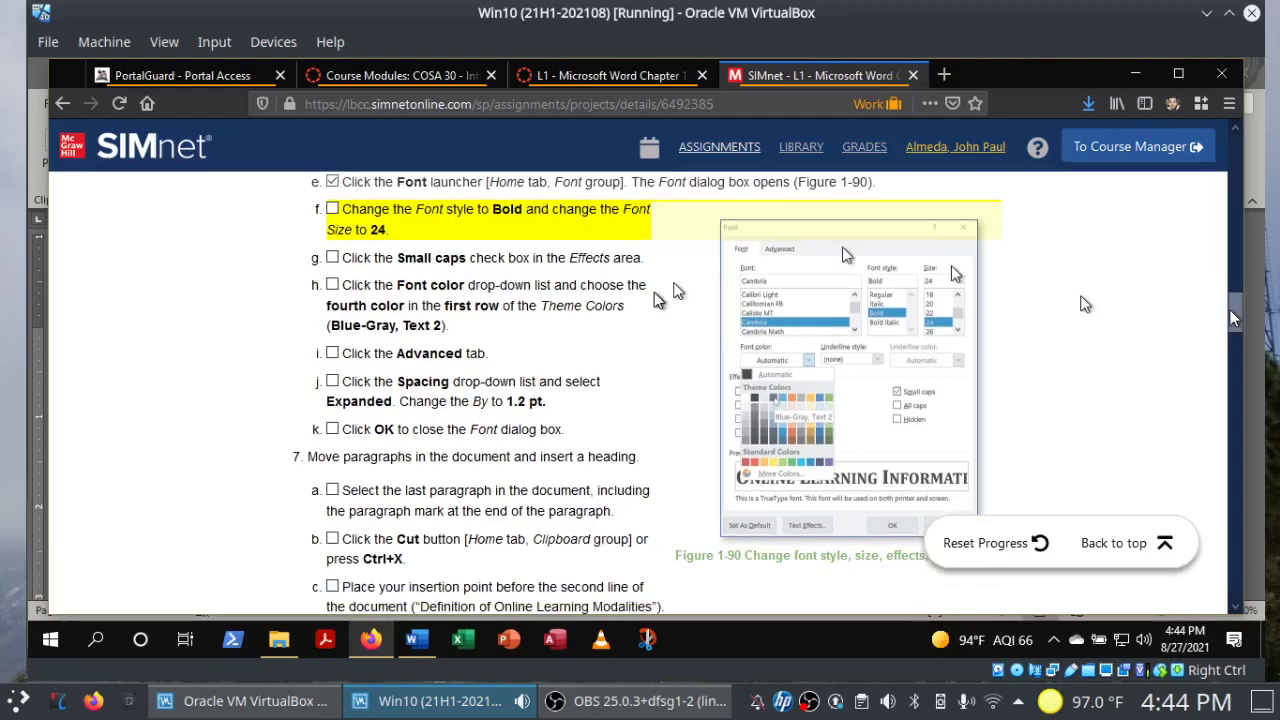
click(418, 639)
click(699, 236)
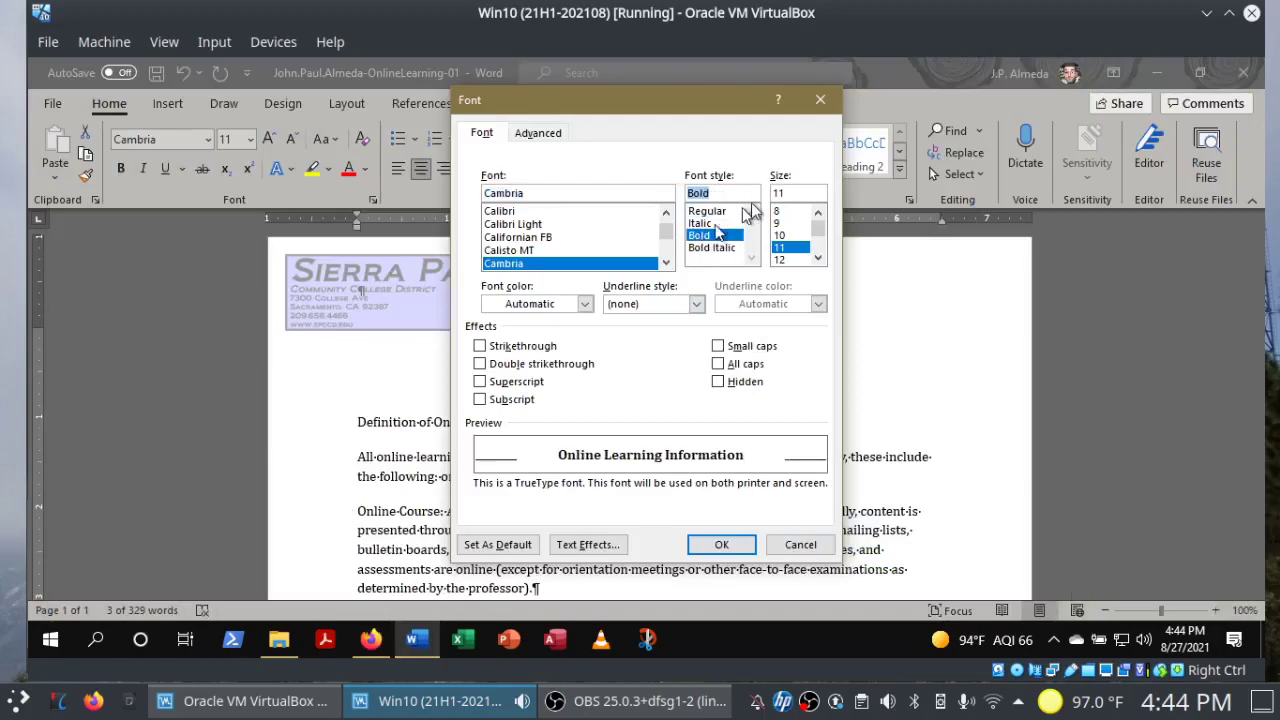
double_click(792, 196)
text(24)
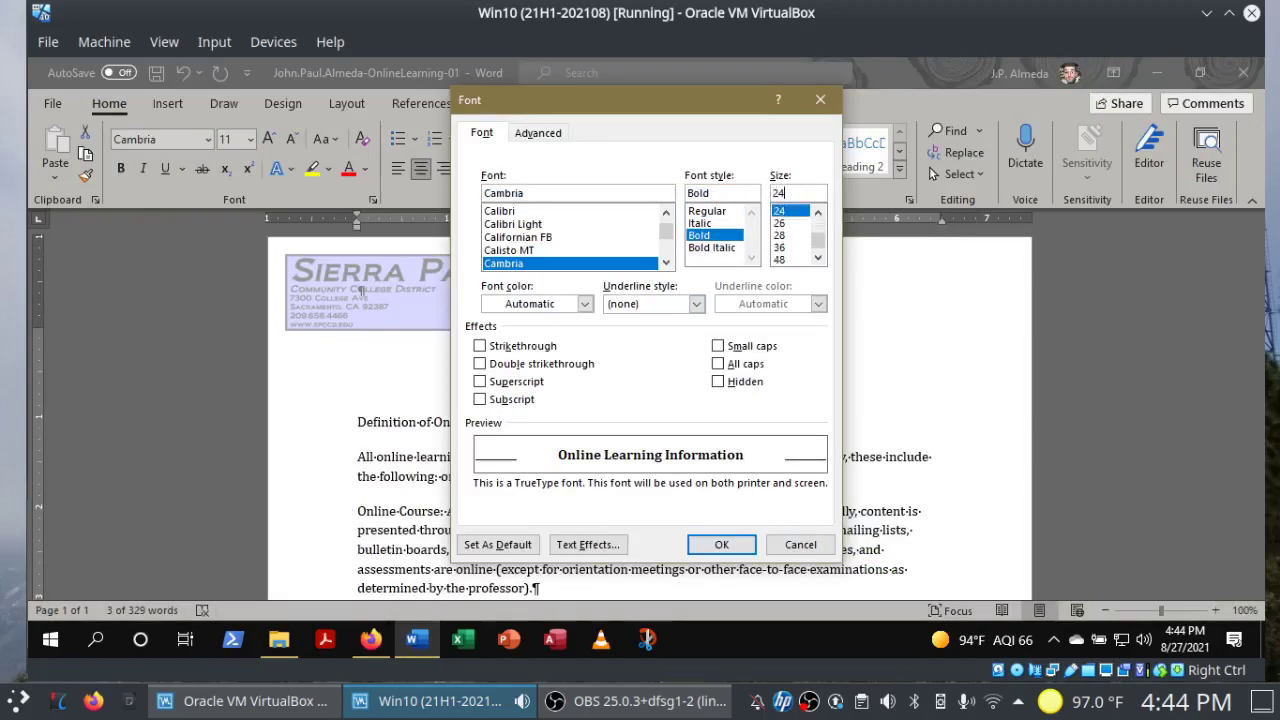
Tick off the Bold/size 24 and Small caps instructions under step 6 on the SIMnet page in Firefox.
click(371, 639)
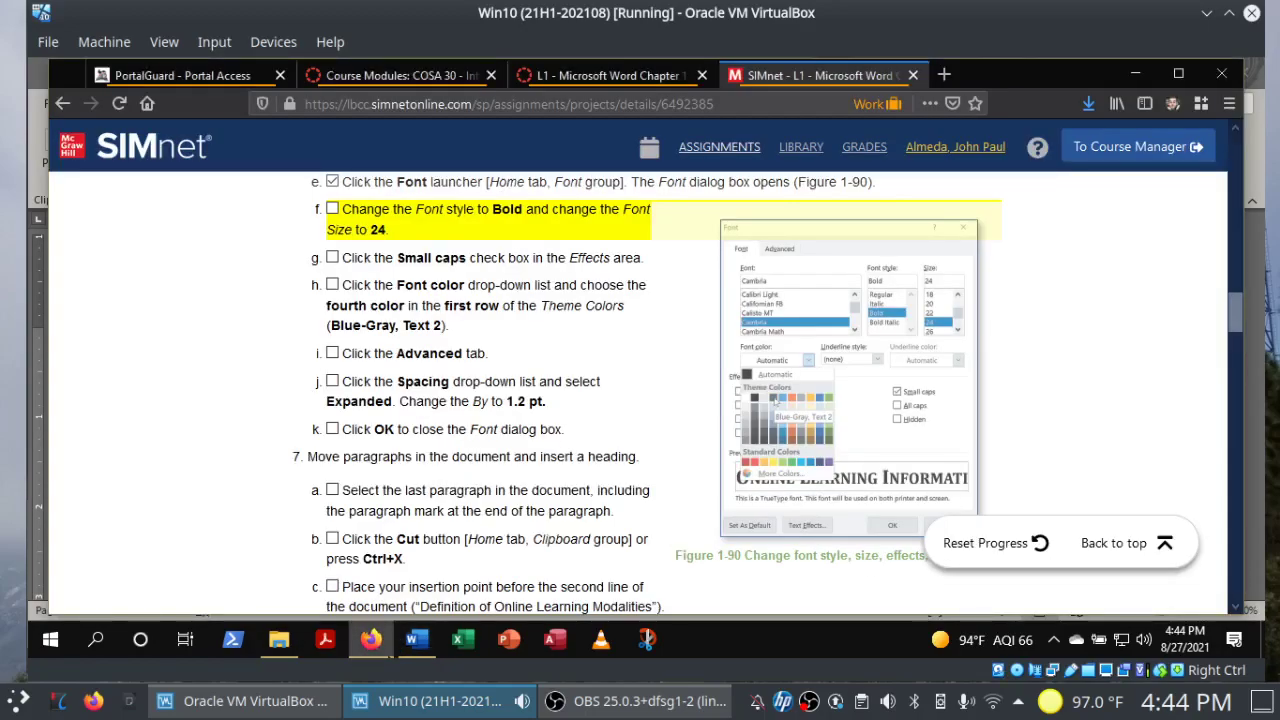
click(333, 211)
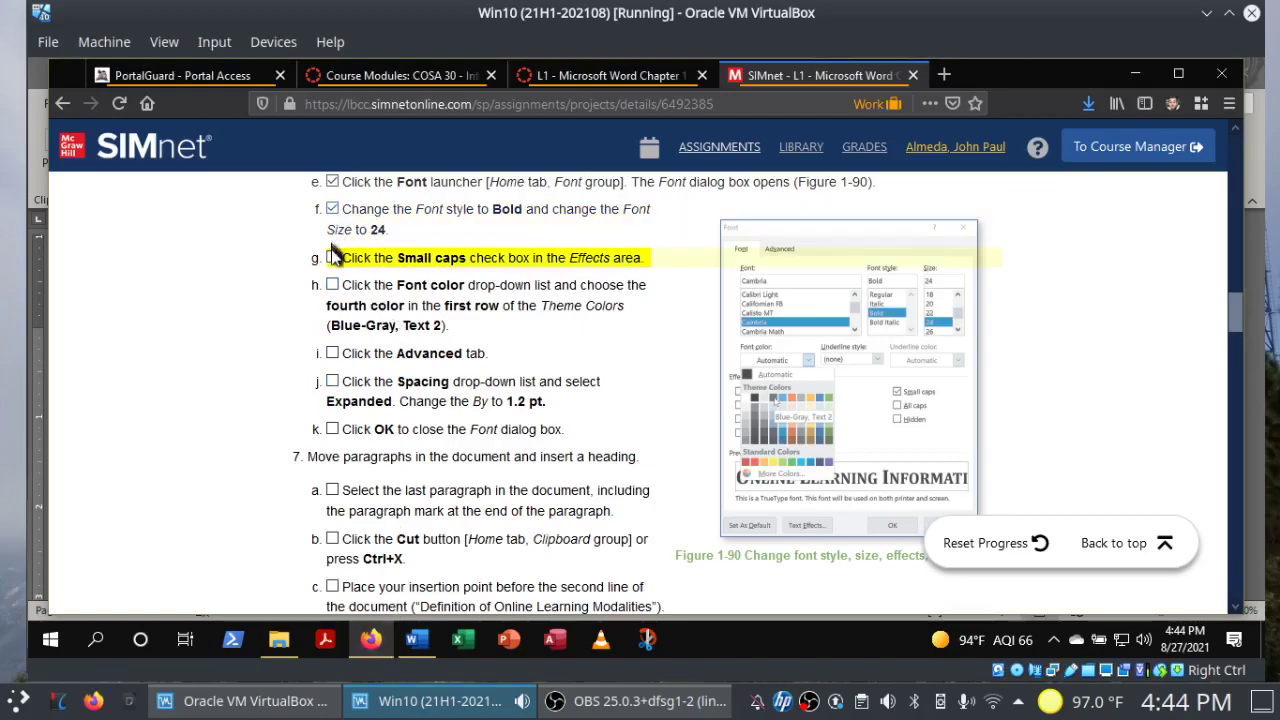
click(332, 258)
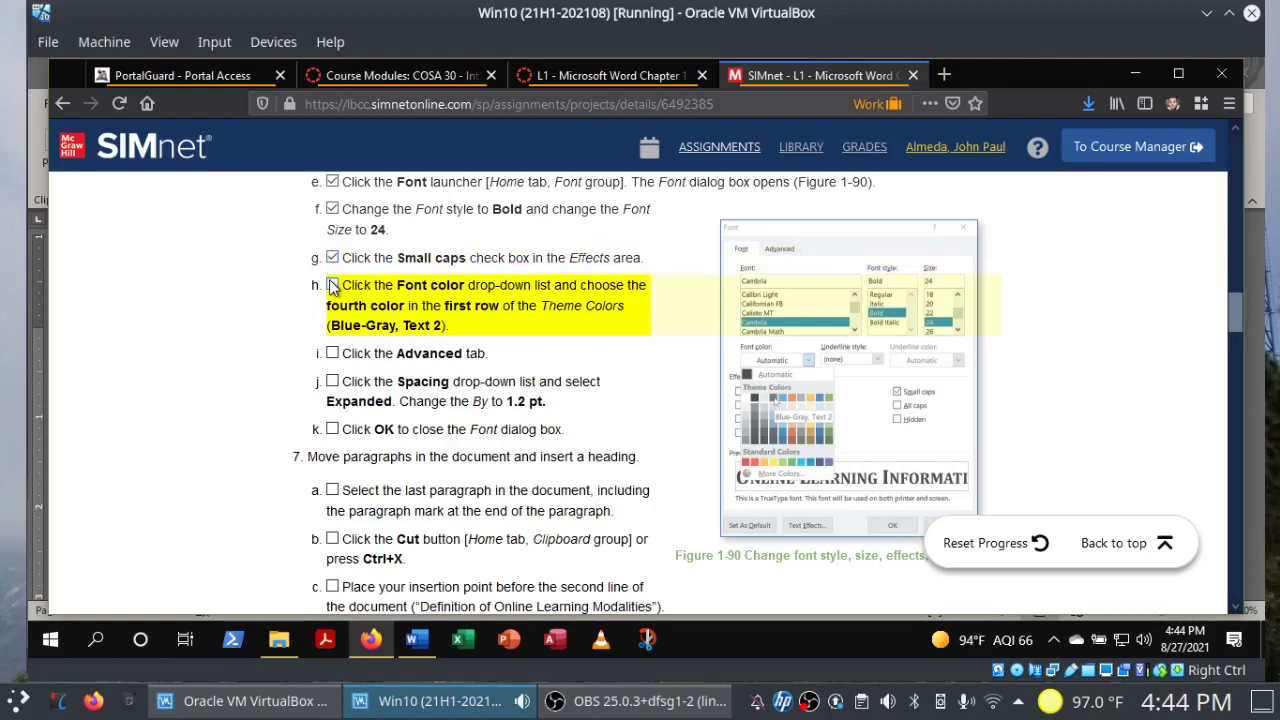
Switch to Word and apply Small caps and the Blue-Gray, Text 2 font color to the title in the Font dialog.
click(417, 639)
click(718, 346)
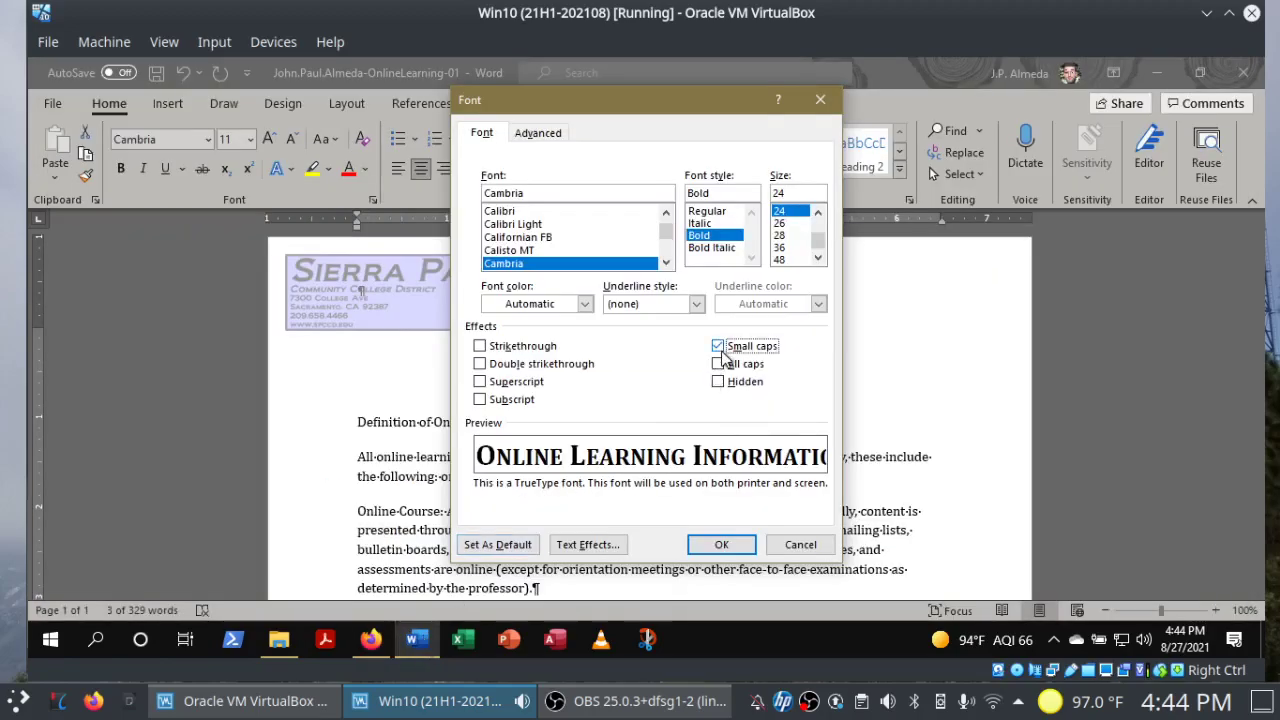
click(584, 304)
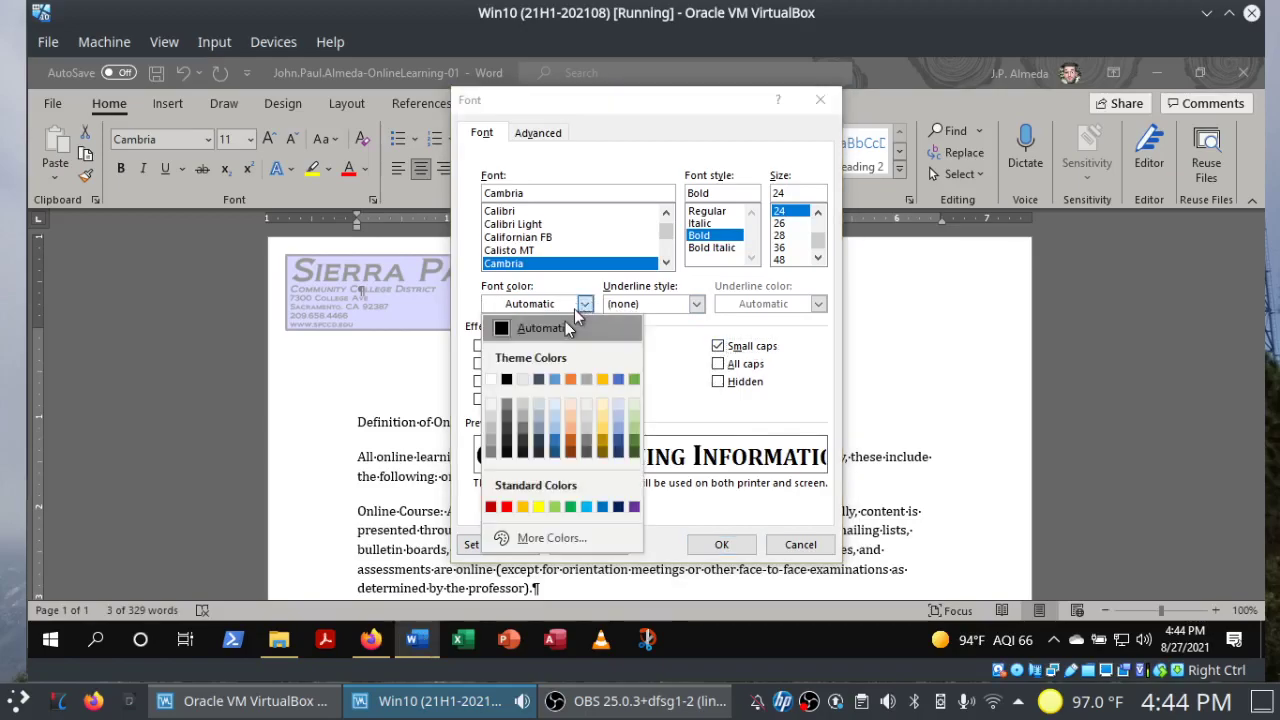
click(539, 380)
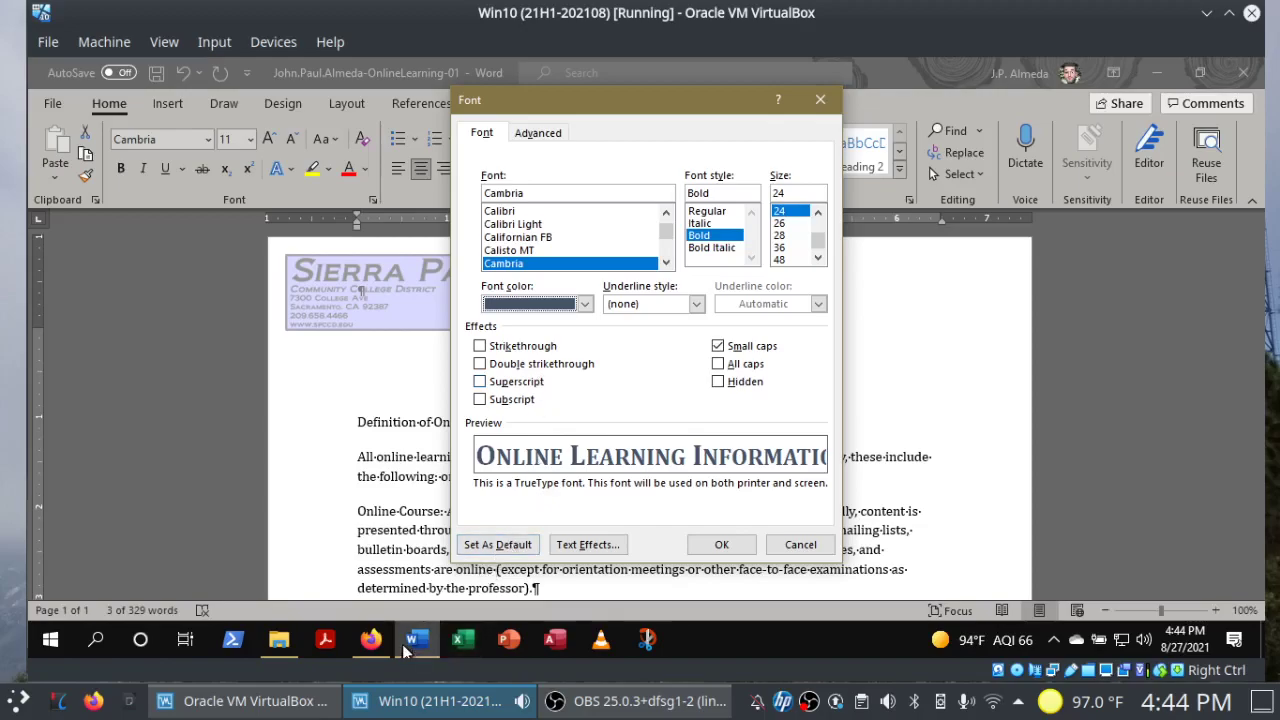
Tick off the Font color and Advanced tab instructions under step 6 on the SIMnet page in Firefox.
click(371, 639)
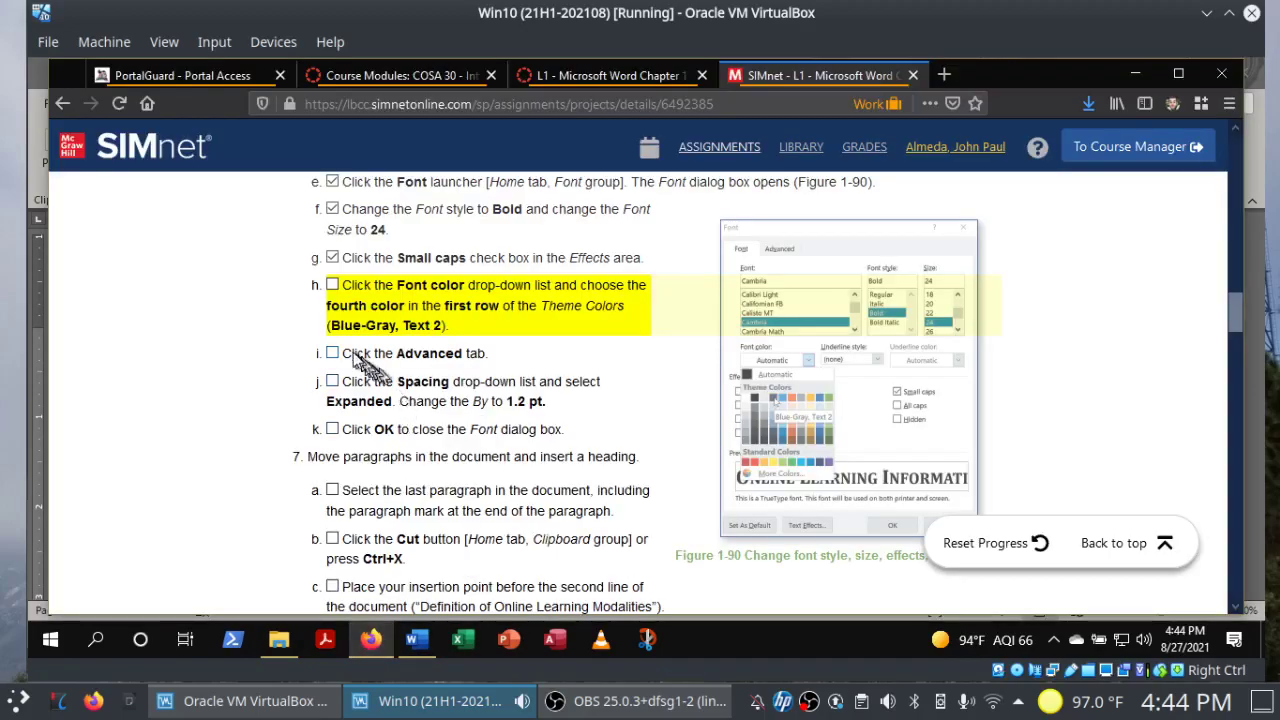
click(333, 285)
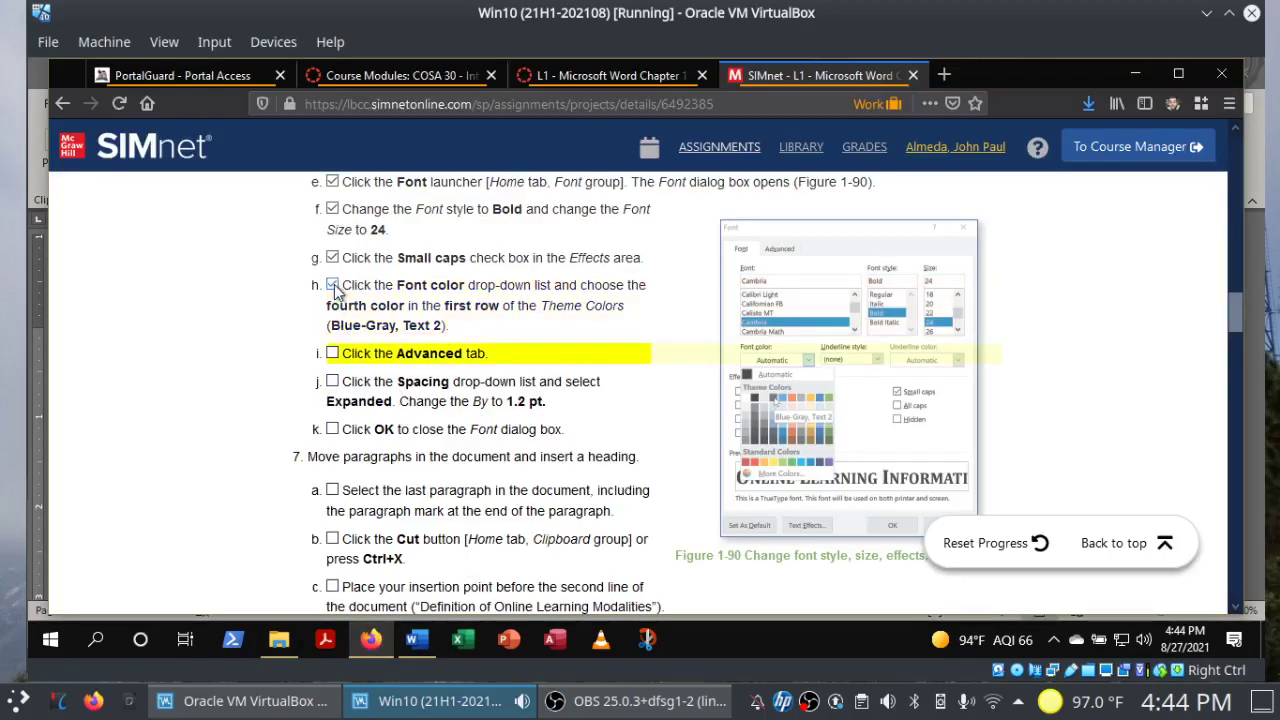
click(333, 354)
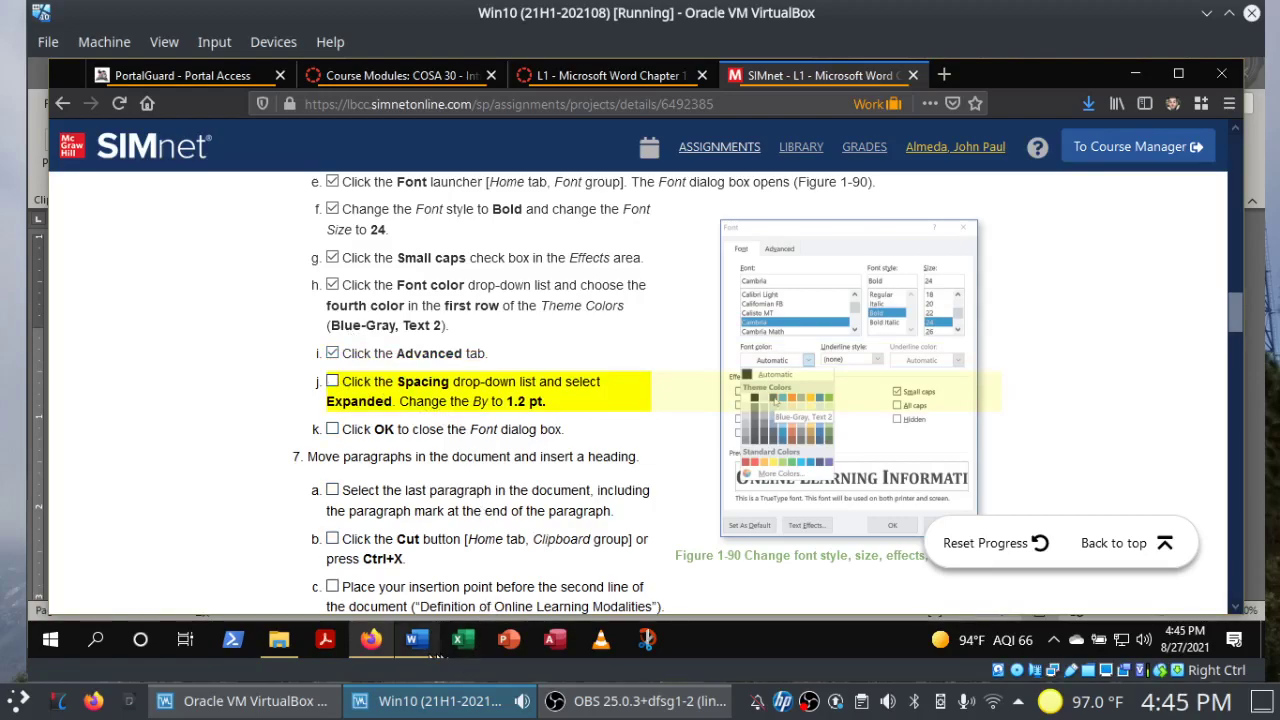
Switch to Word, set the title's character spacing to Expanded by 1.2 pt, and apply the font settings.
click(418, 648)
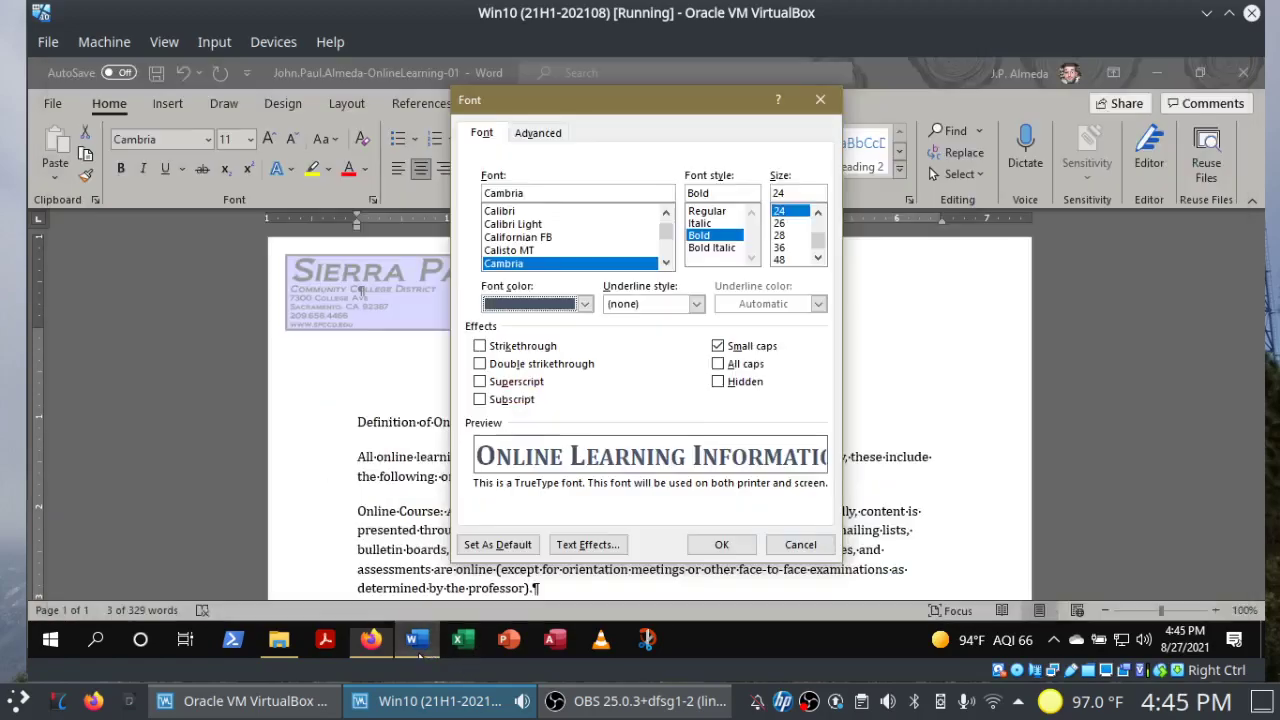
click(535, 132)
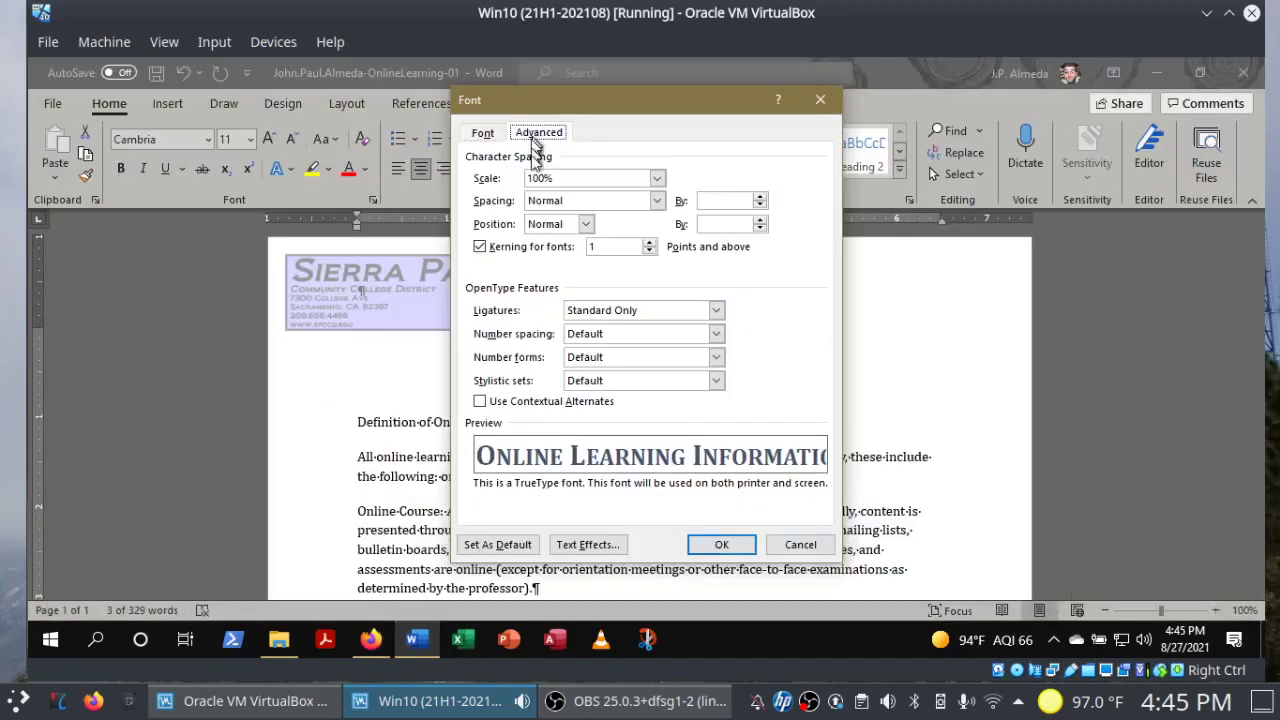
click(660, 201)
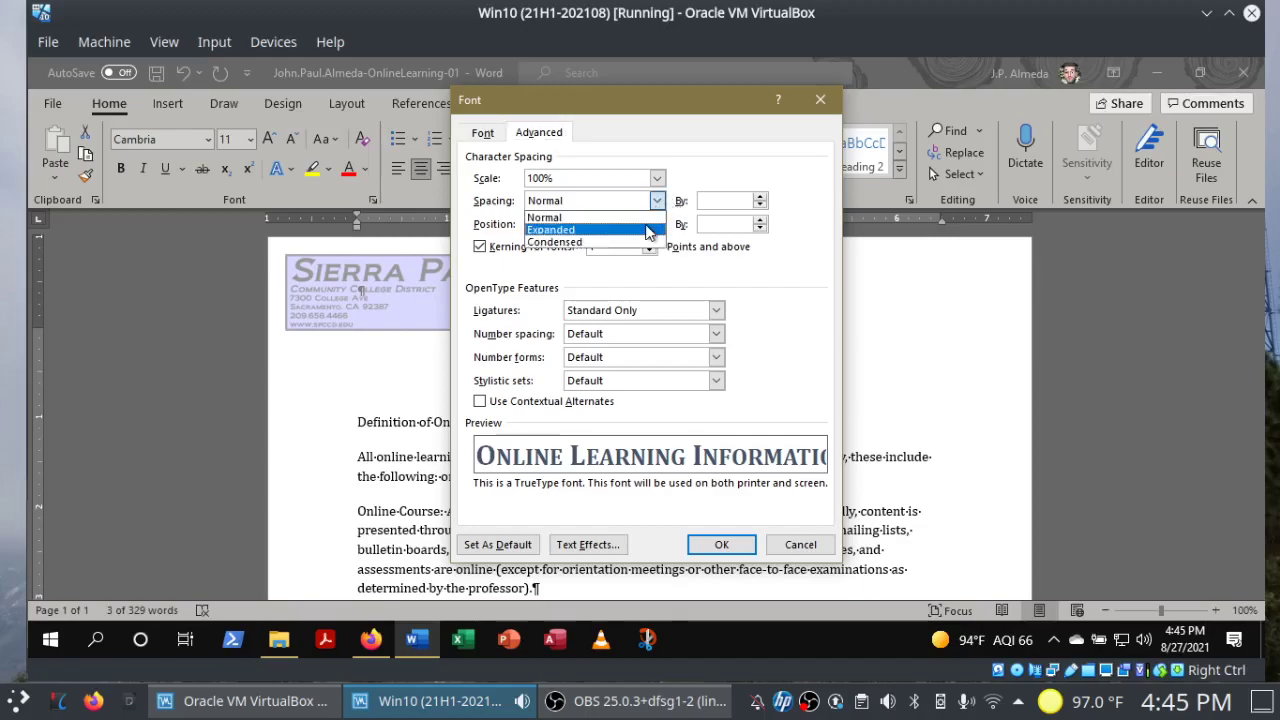
click(646, 229)
click(760, 197)
click(760, 197)
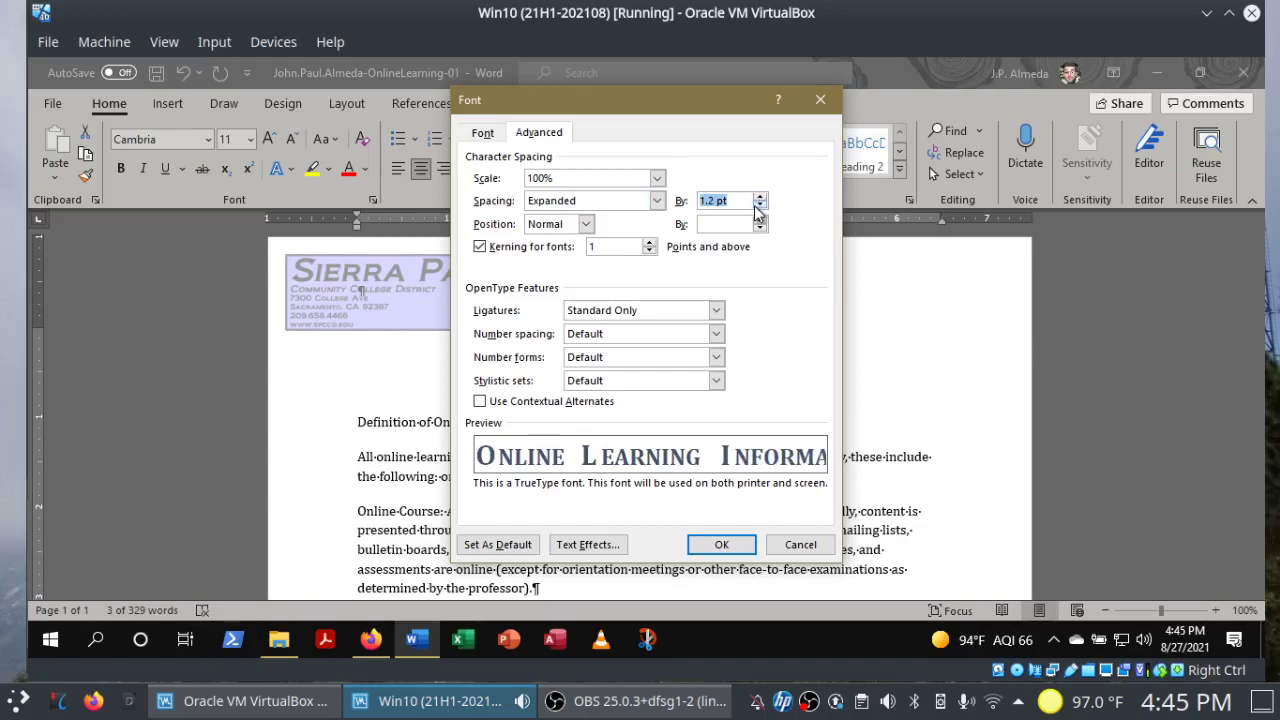
click(722, 546)
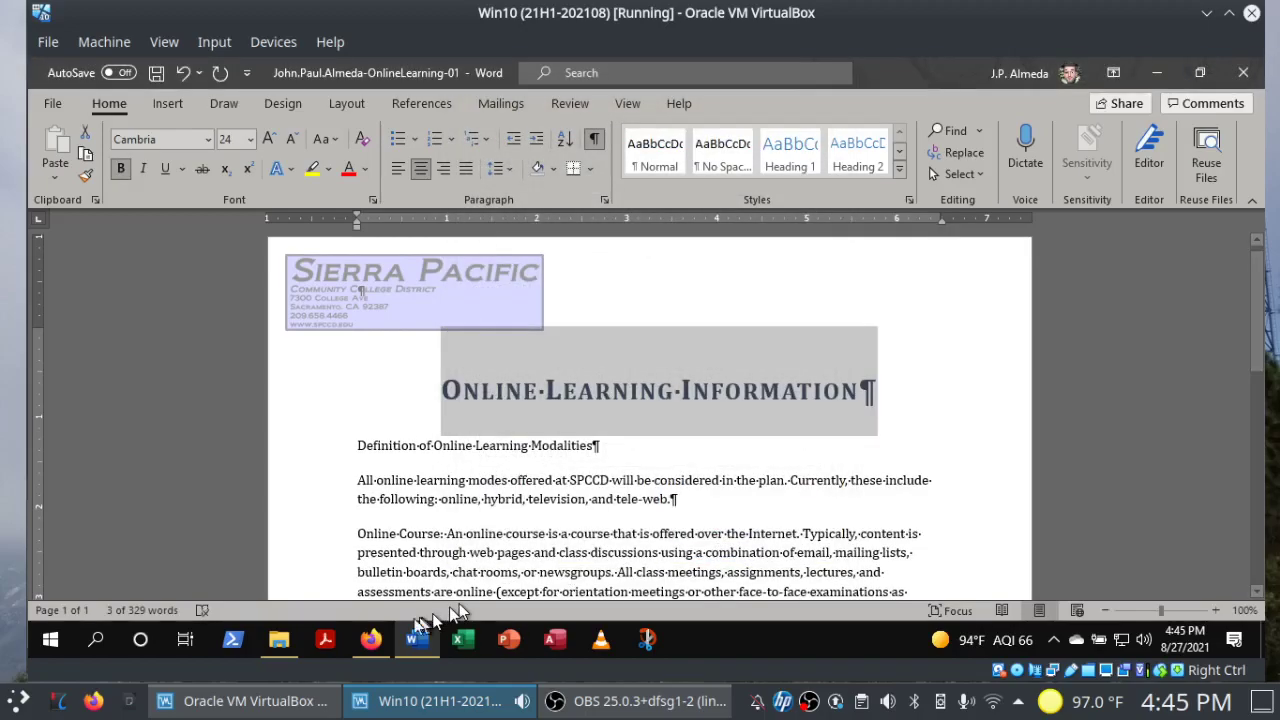
Tick off the Expanded spacing and OK instructions on the SIMnet page in Firefox and bring the step 7 instructions into view.
click(372, 637)
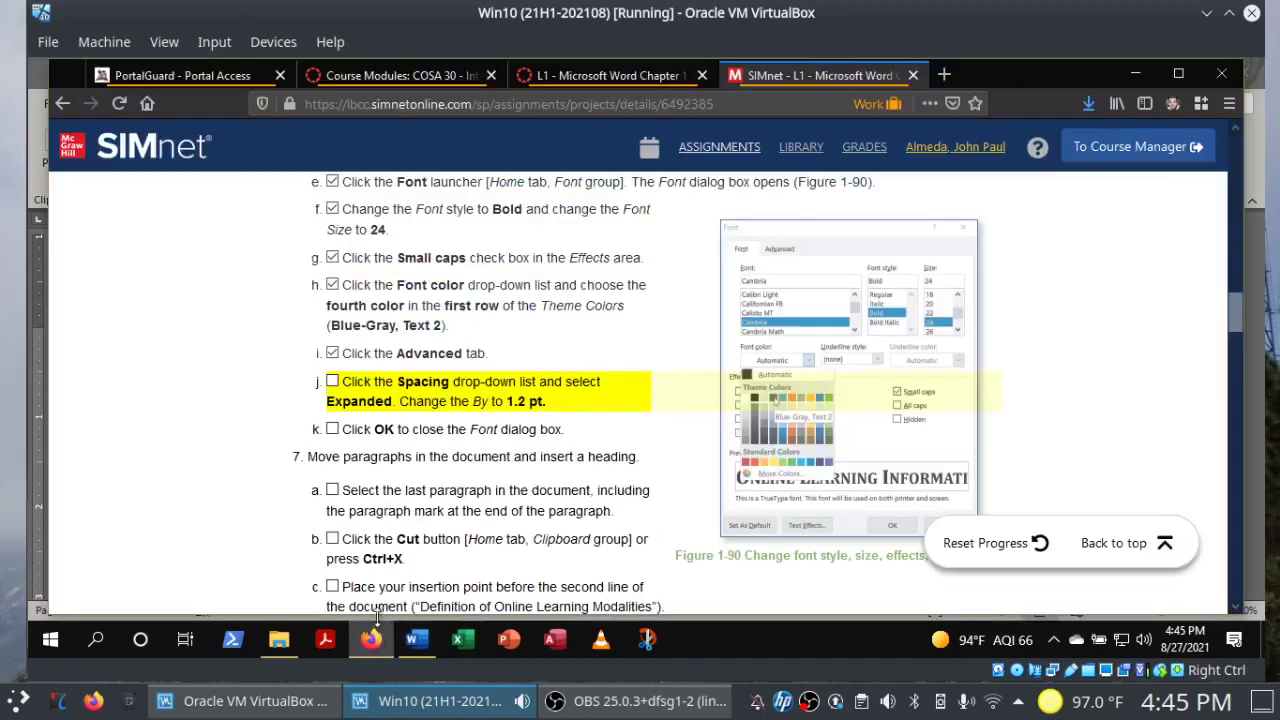
click(333, 385)
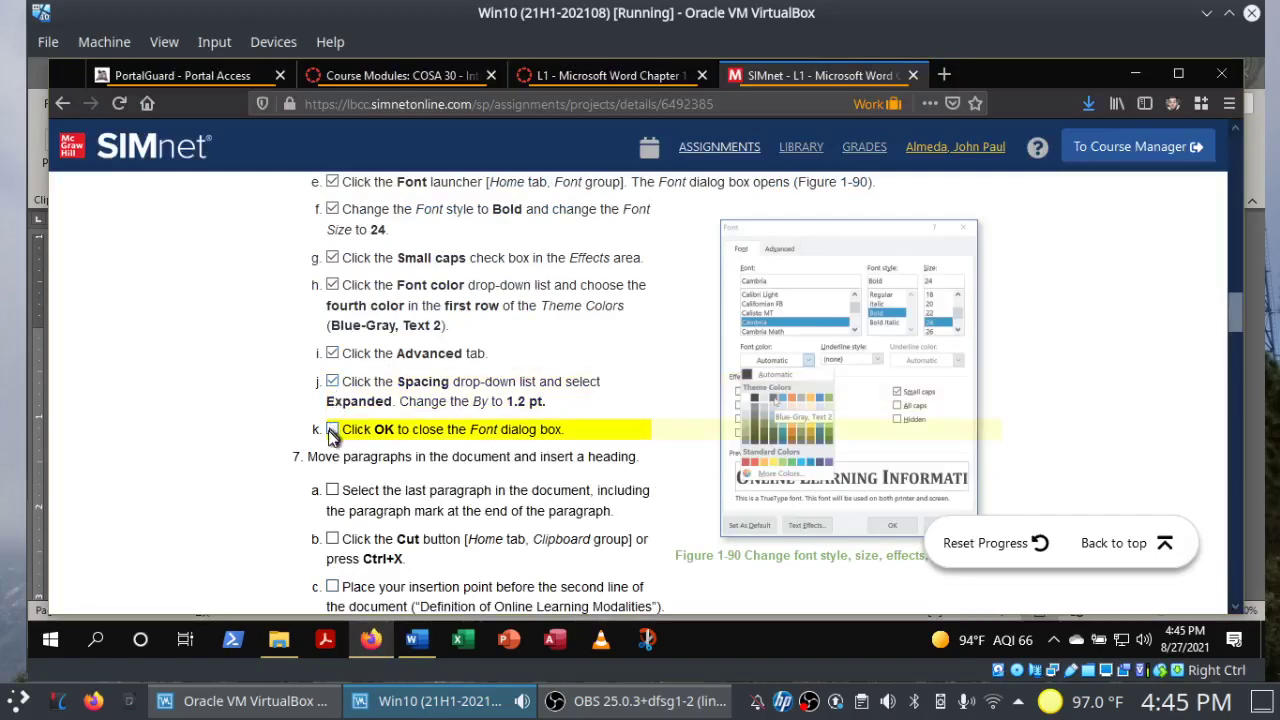
click(332, 432)
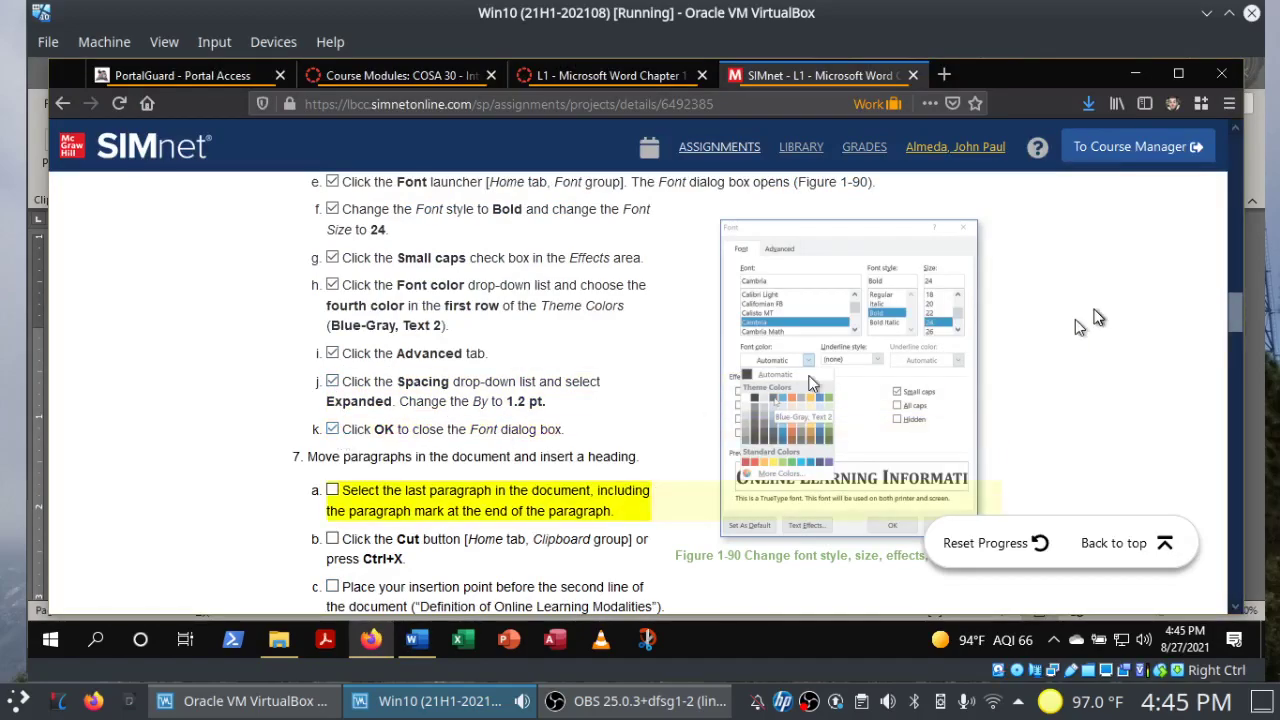
scroll(1238, 320, down, 5)
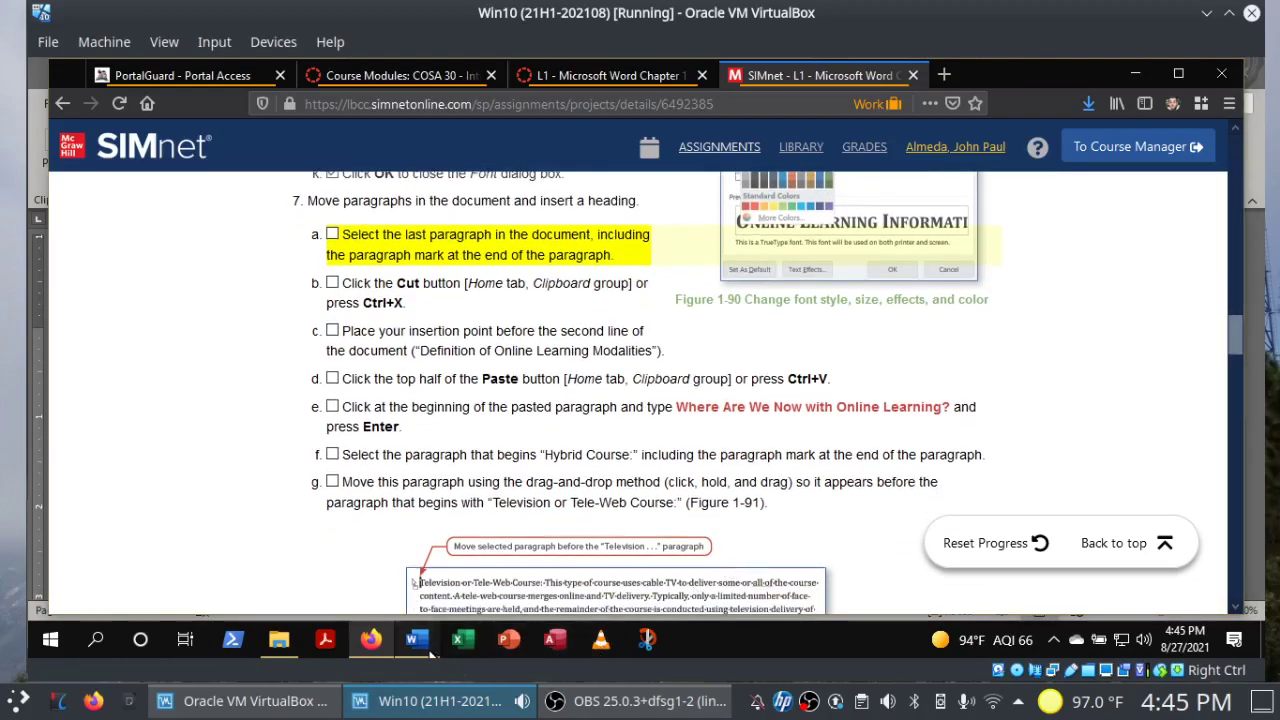
click(428, 648)
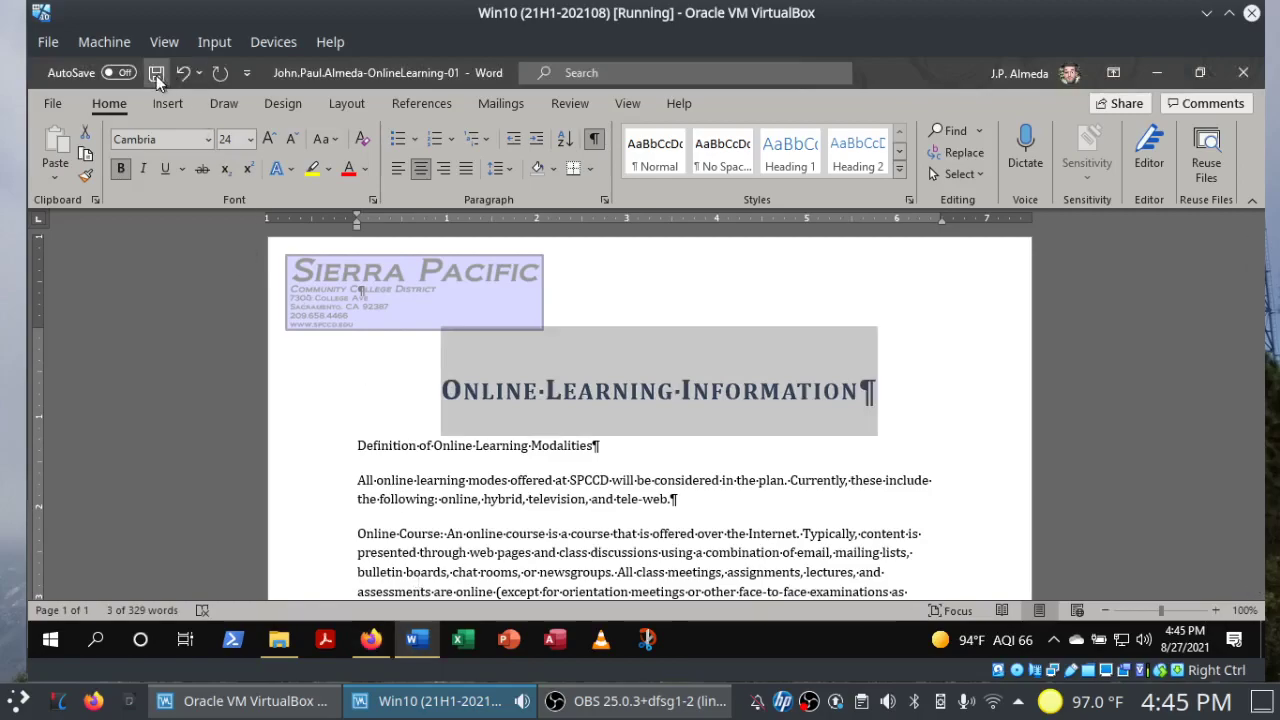
mouse_move(240, 700)
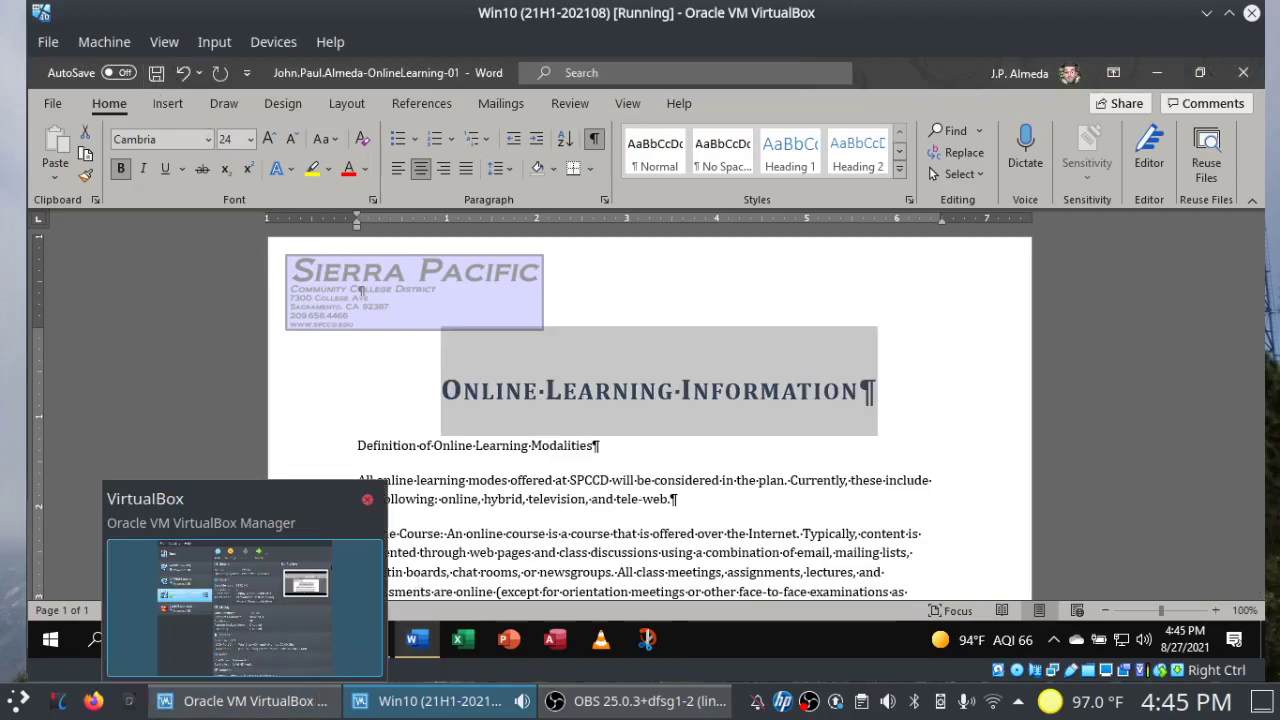
click(369, 645)
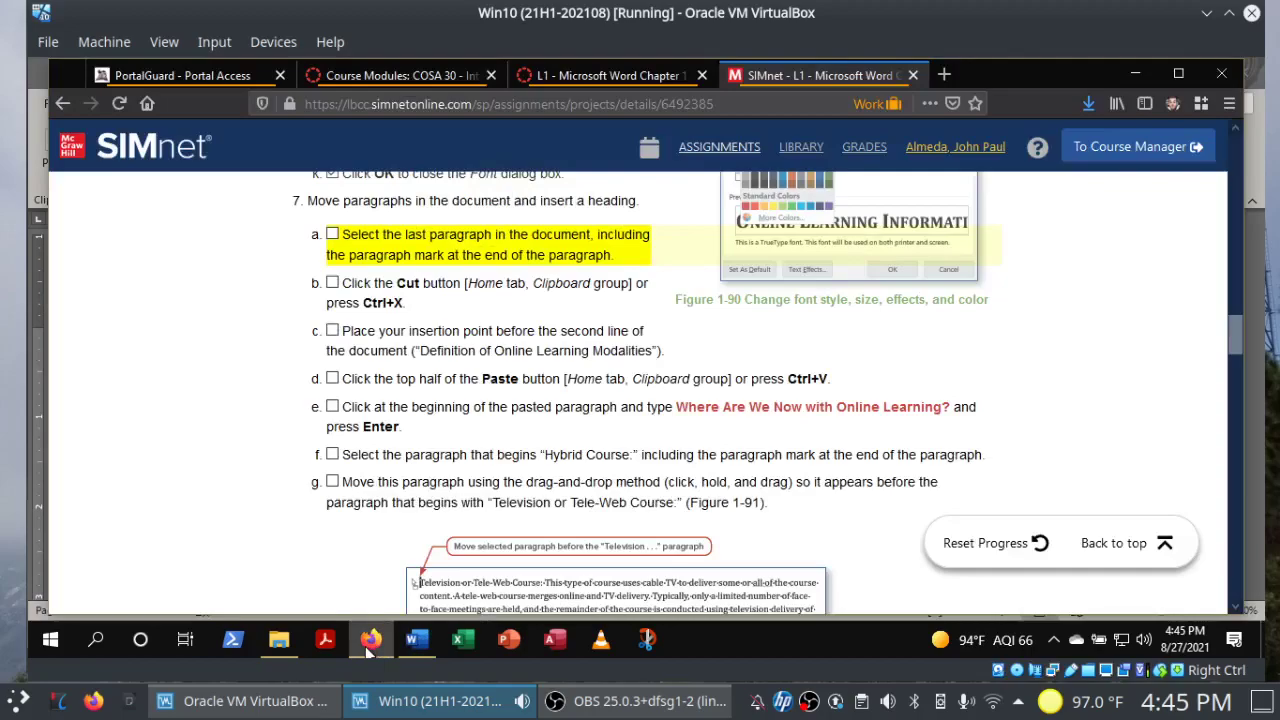
Switch to Word and select the last paragraph of the document, including its paragraph mark.
click(417, 641)
click(995, 401)
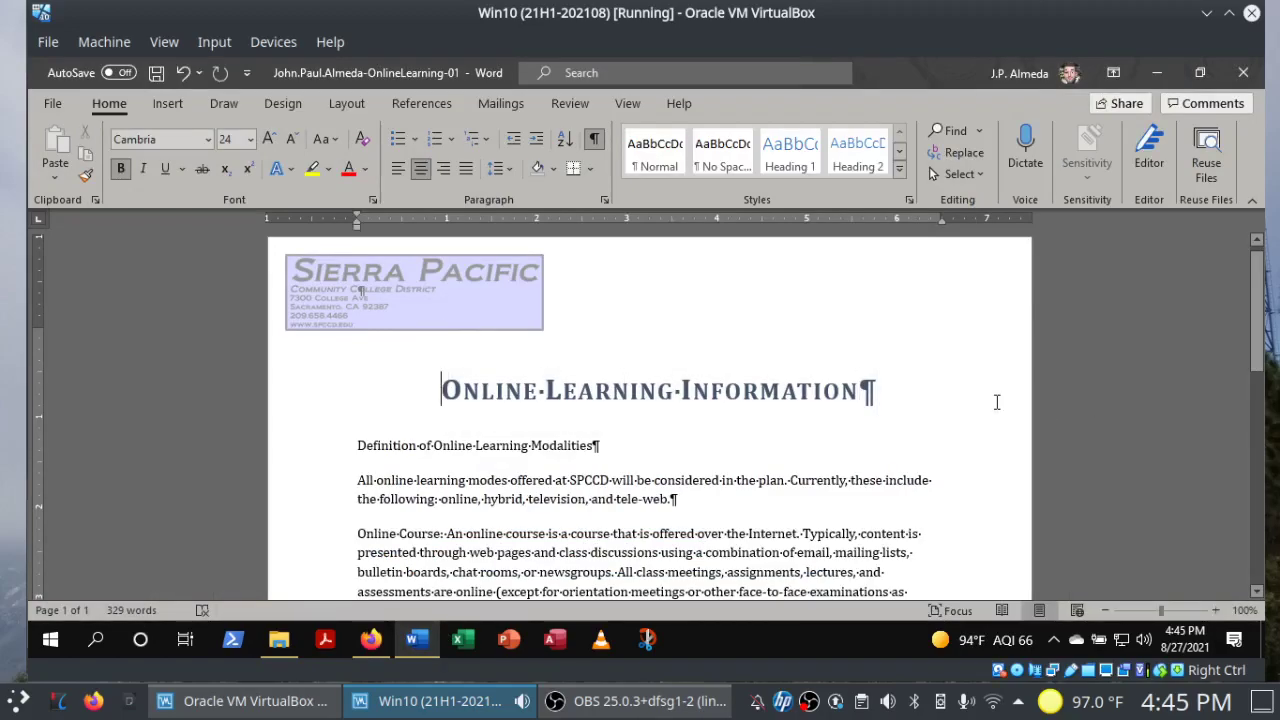
key(ctrl+End)
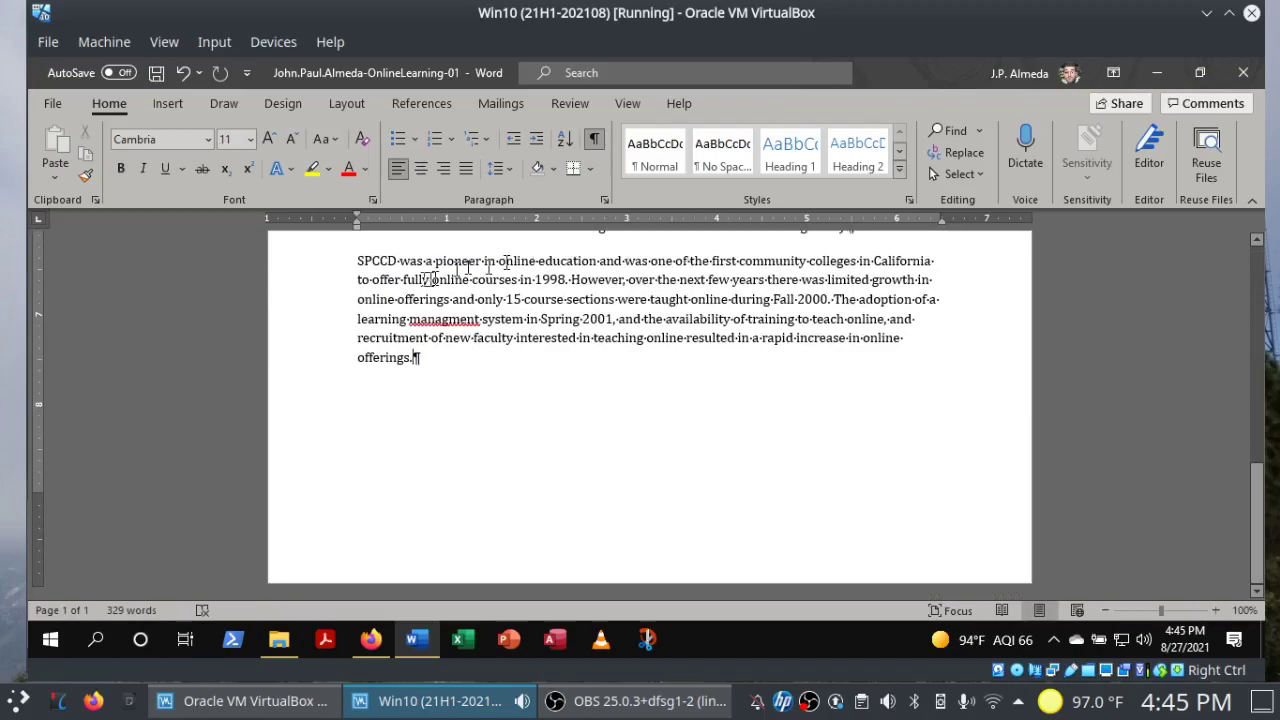
click(312, 307)
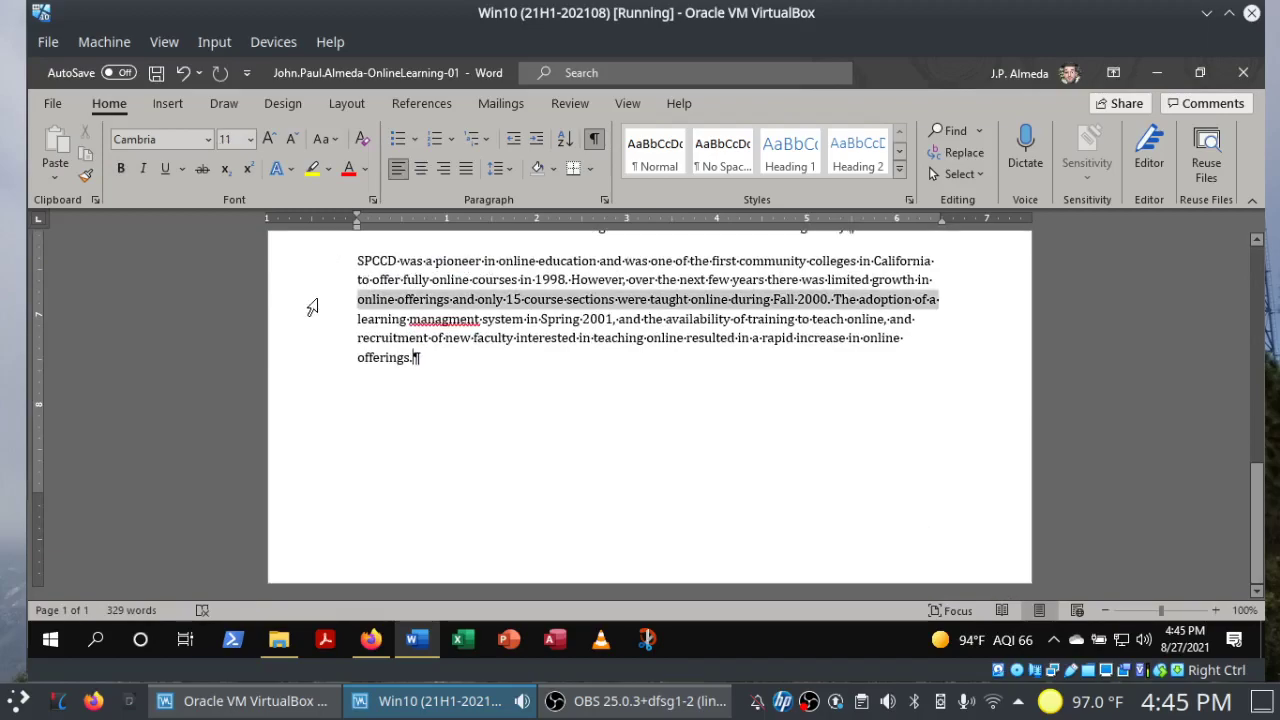
triple_click(312, 307)
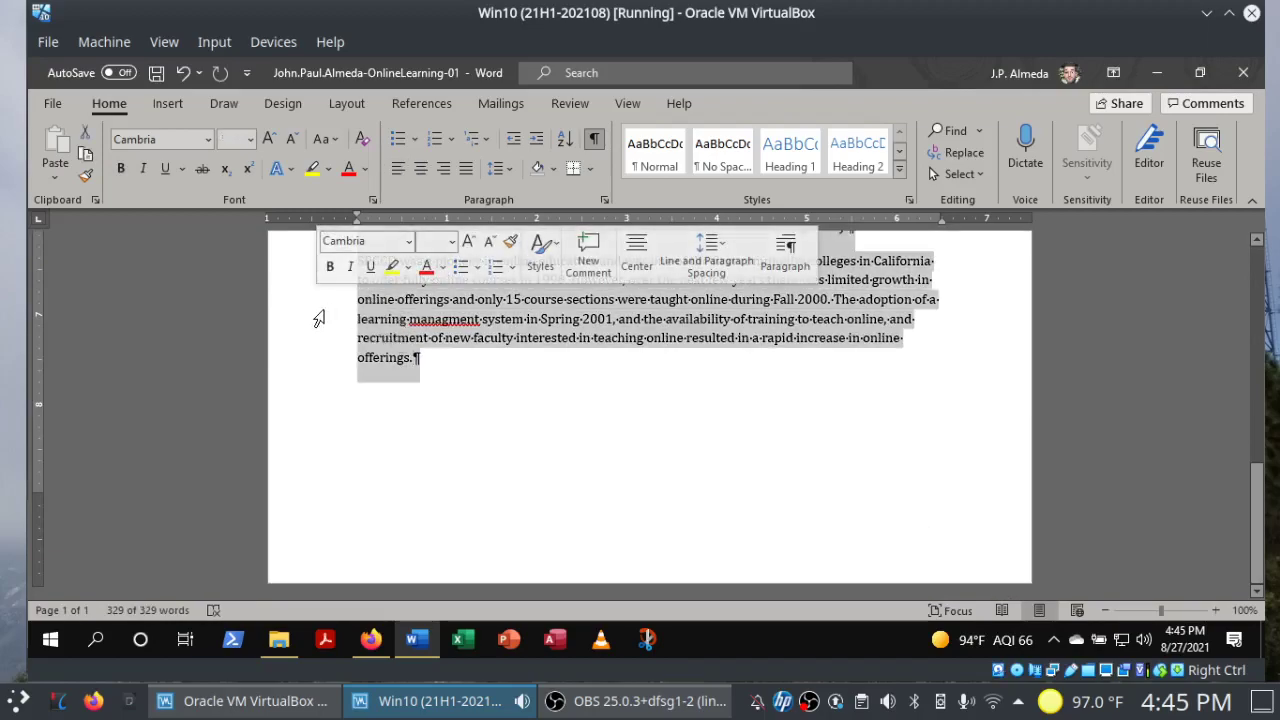
click(416, 357)
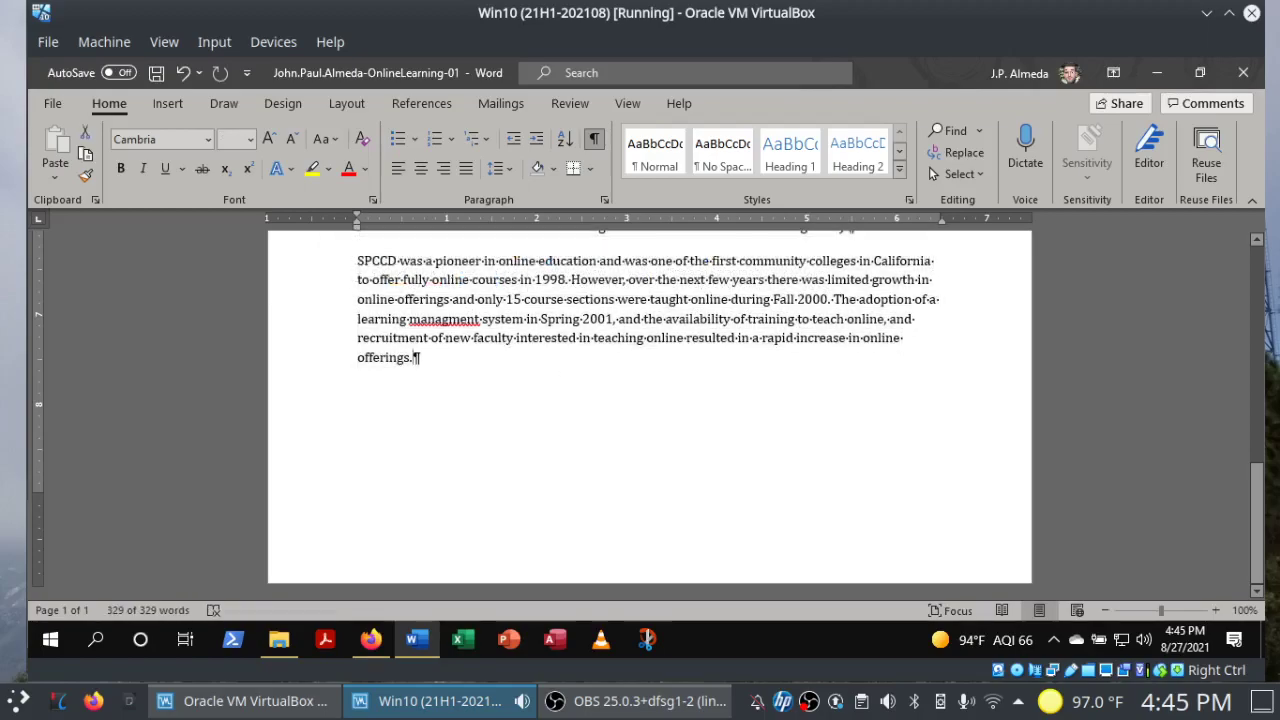
double_click(340, 320)
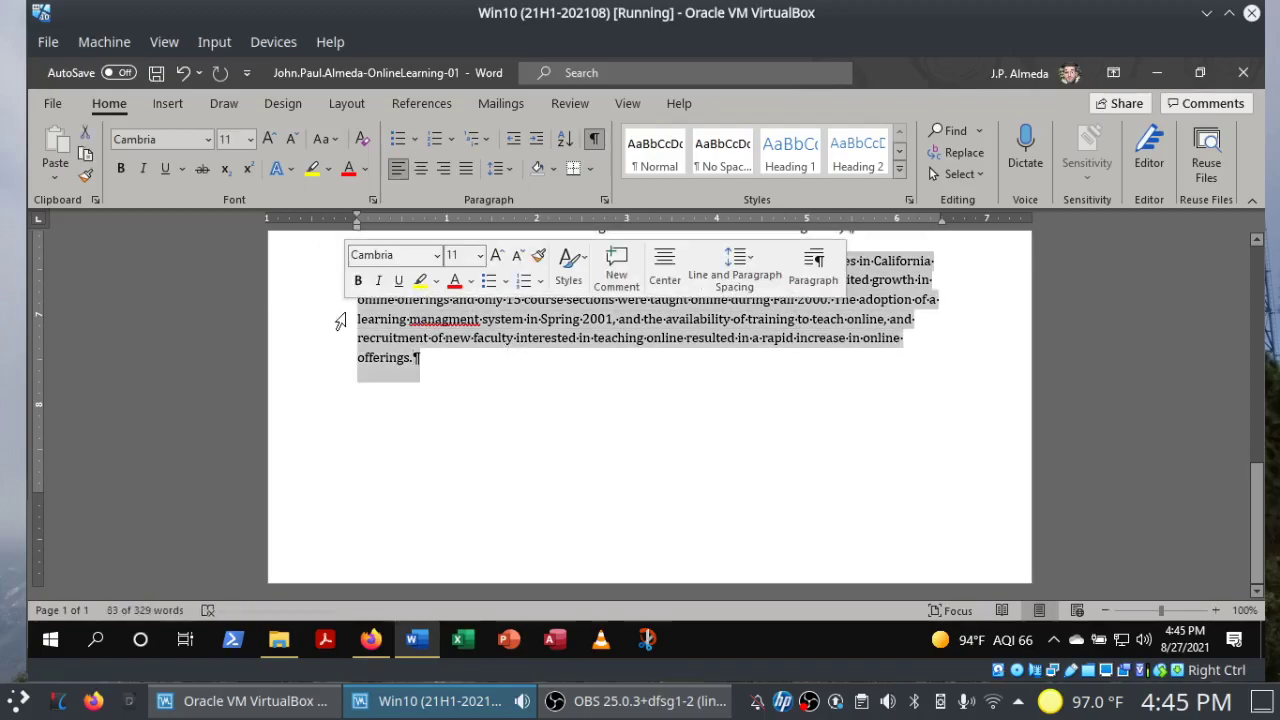
click(490, 355)
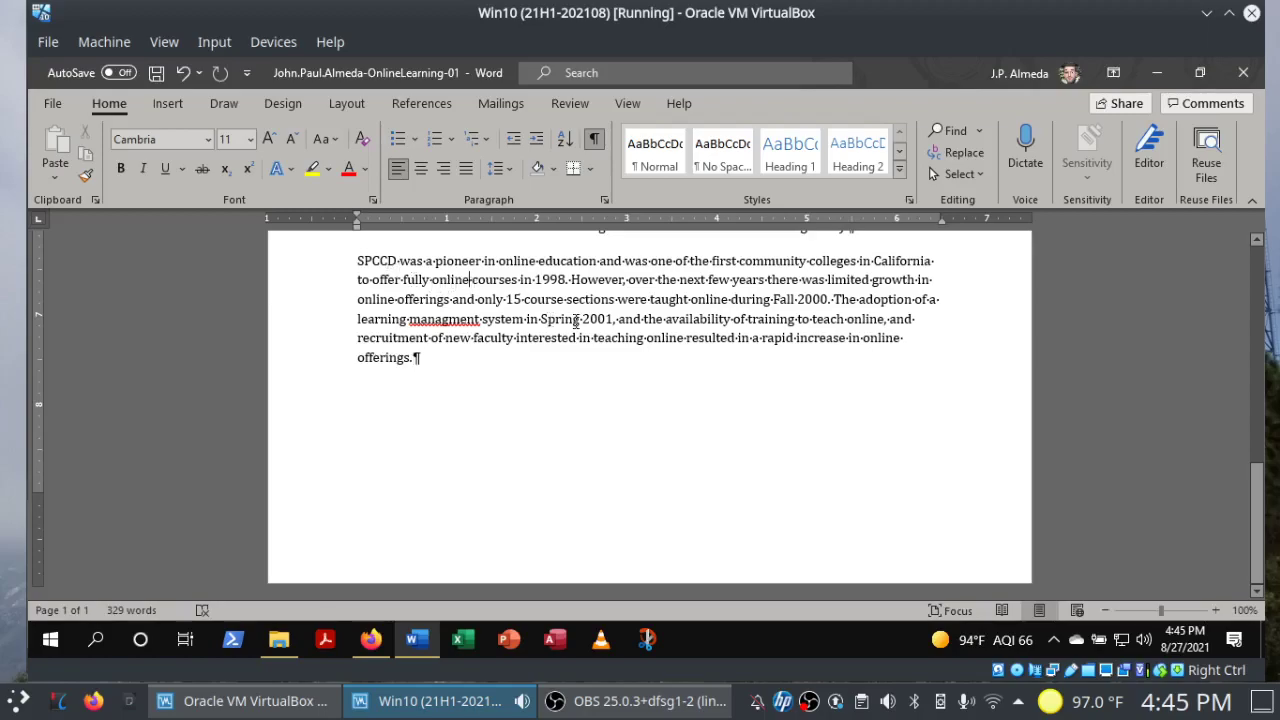
double_click(712, 338)
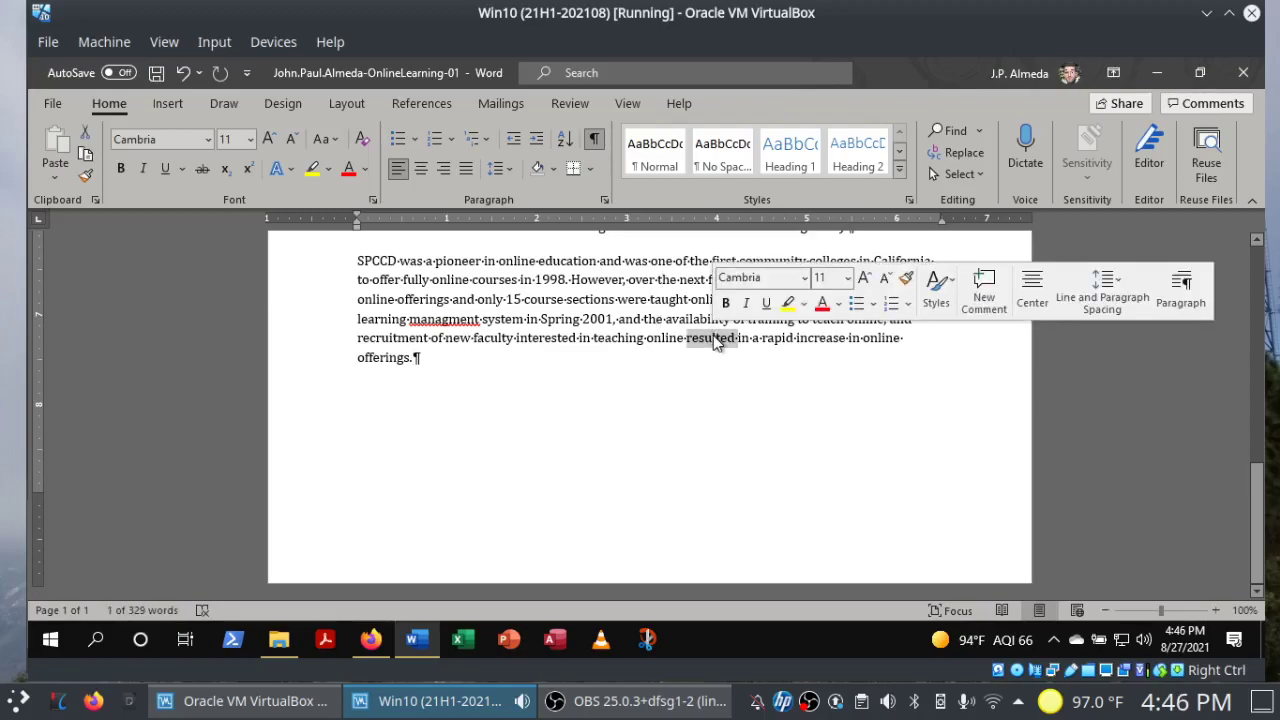
triple_click(713, 338)
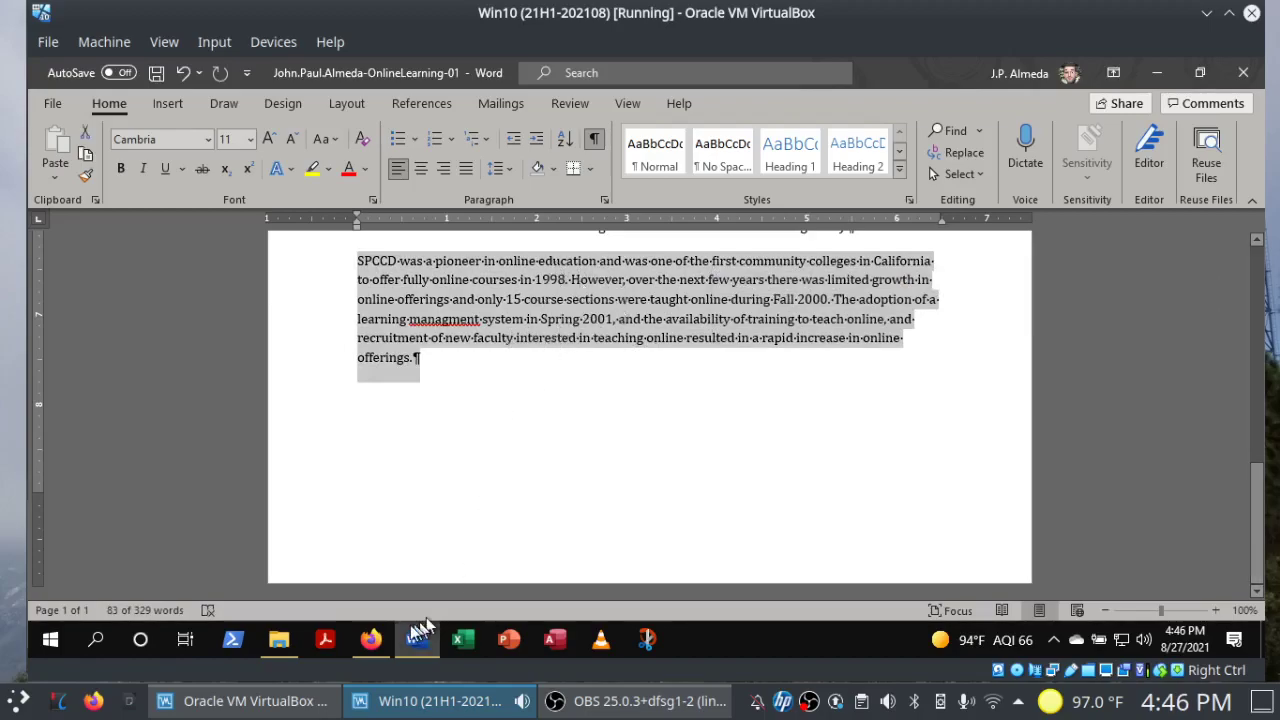
Tick off the last-paragraph selection instruction on the SIMnet page in Firefox, and cut the selected last paragraph in Word.
click(371, 641)
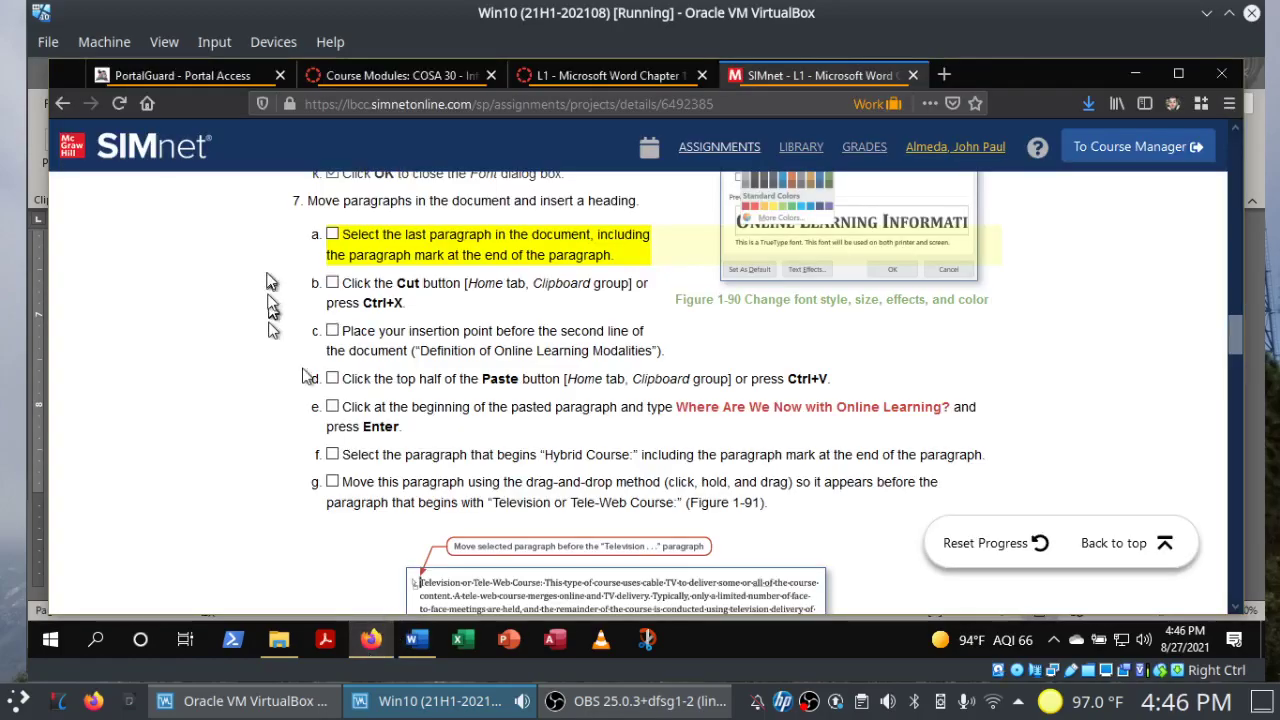
click(332, 236)
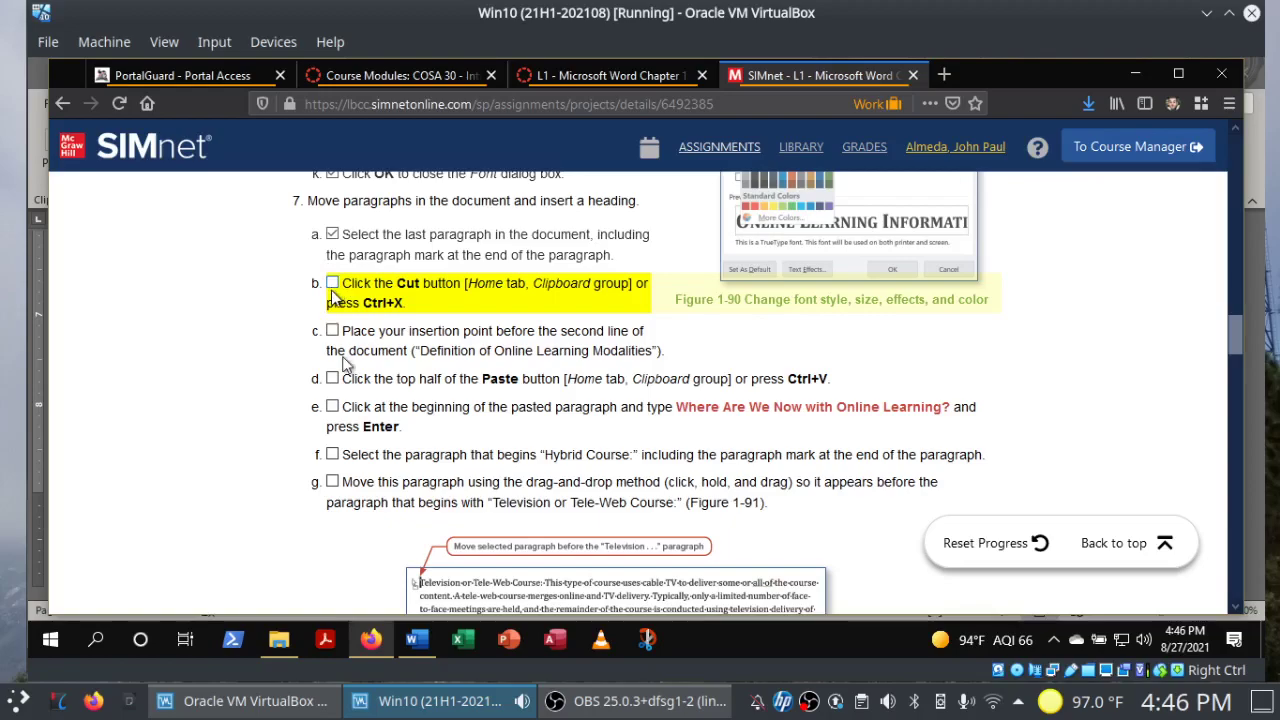
click(422, 648)
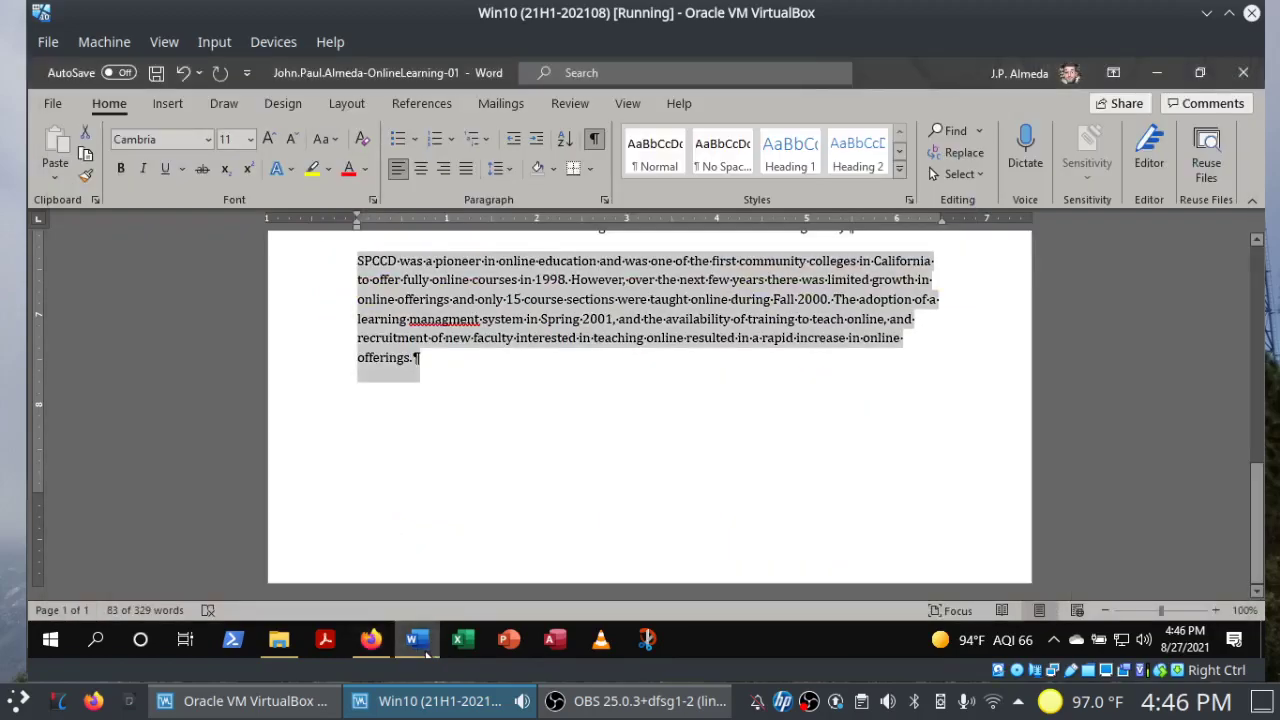
click(86, 137)
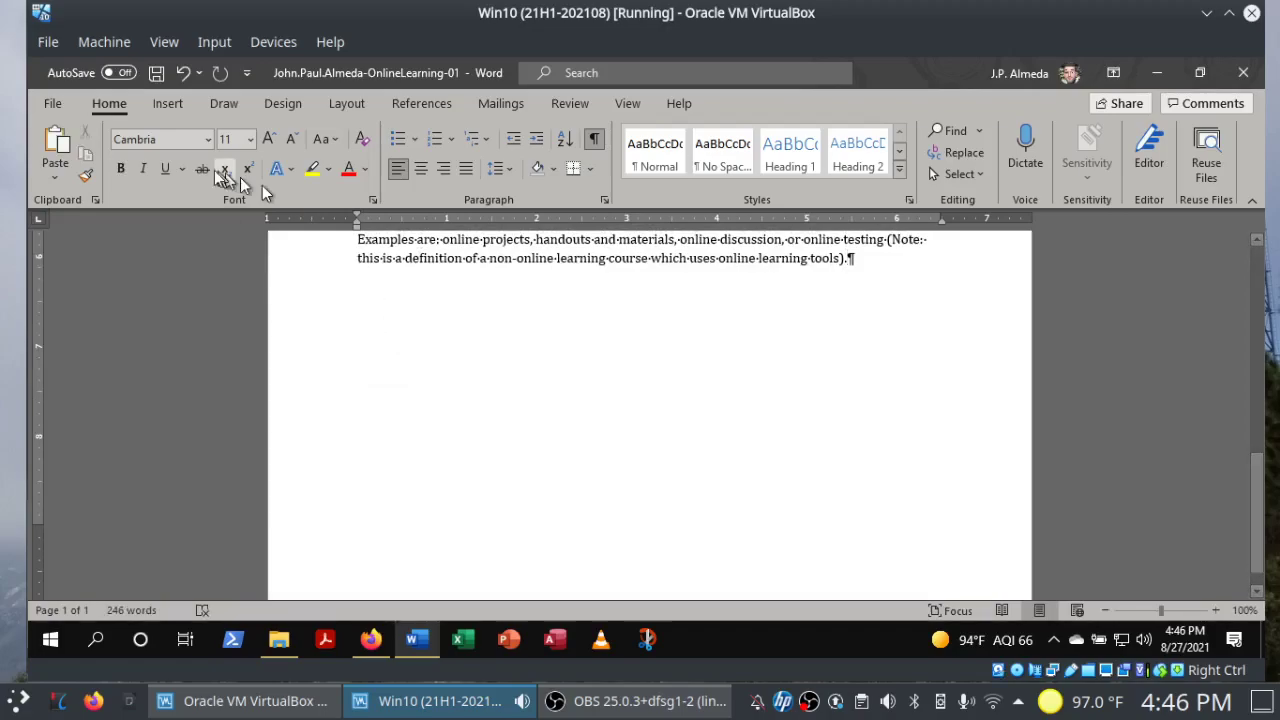
Check the cut paragraph in the Clipboard pane, close the pane, and return to the start of the document.
click(96, 200)
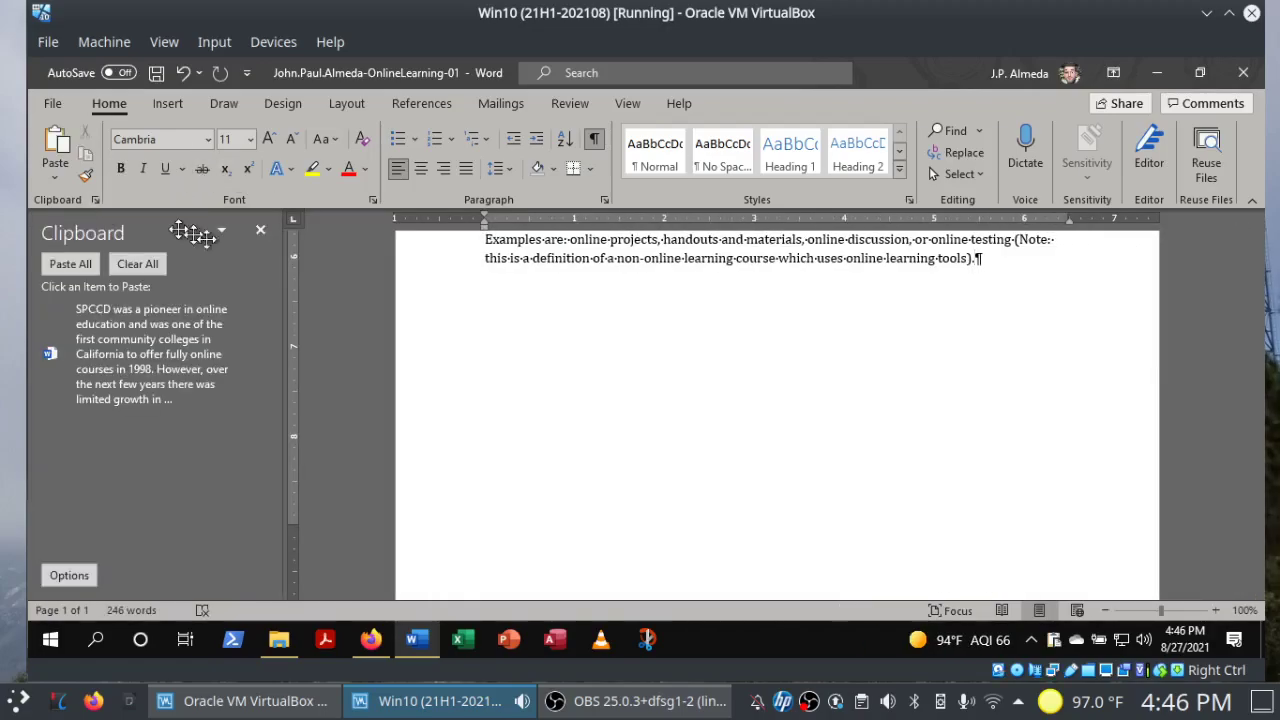
click(260, 231)
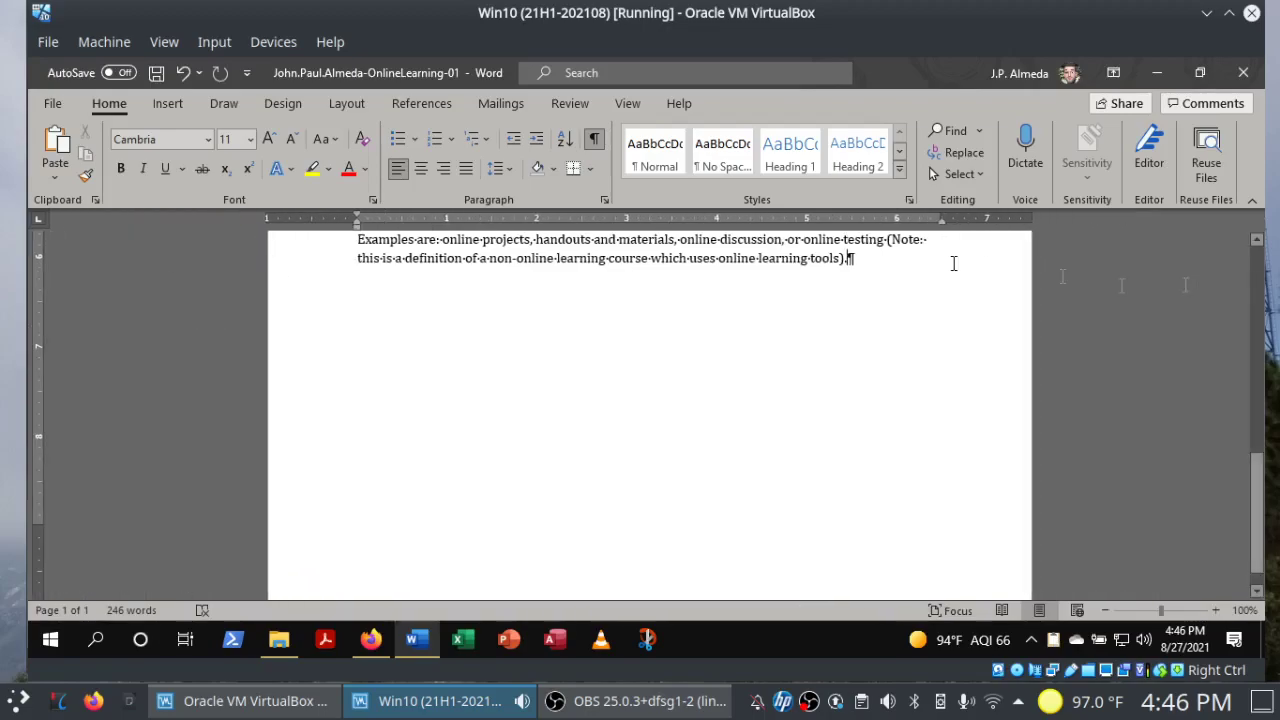
scroll(1255, 272, up, 10)
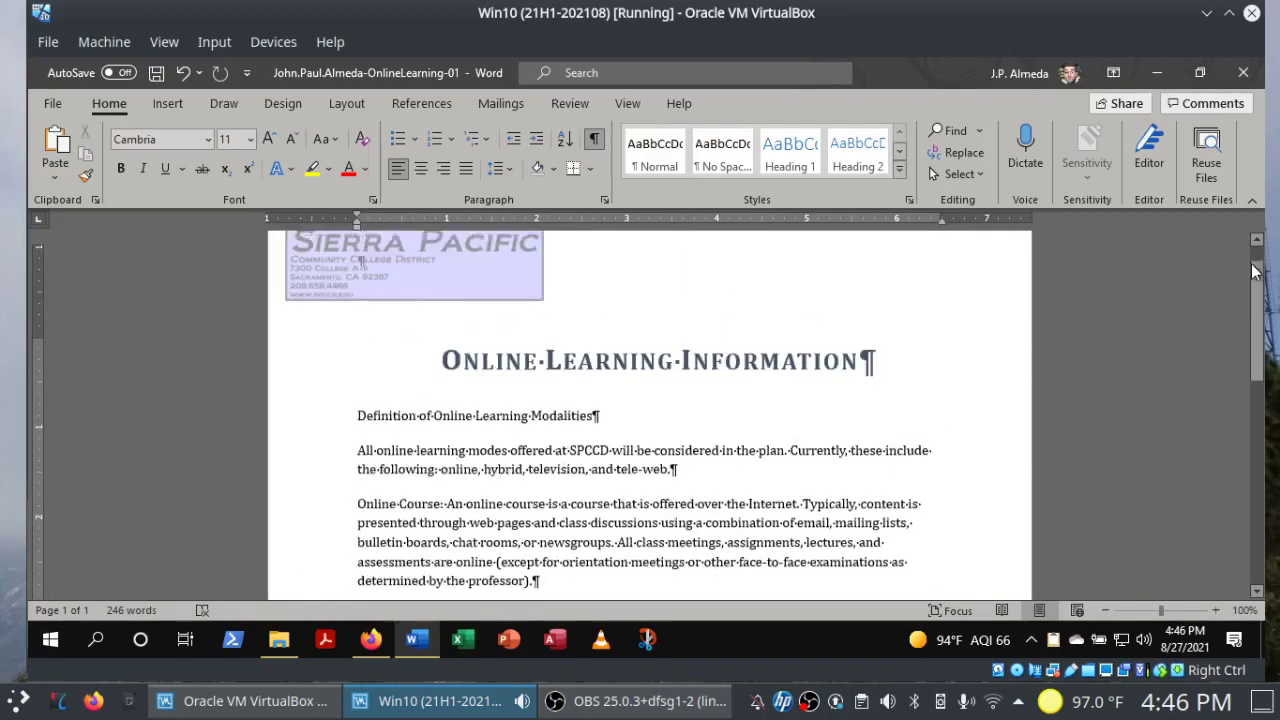
drag(1255, 272, 1250, 334)
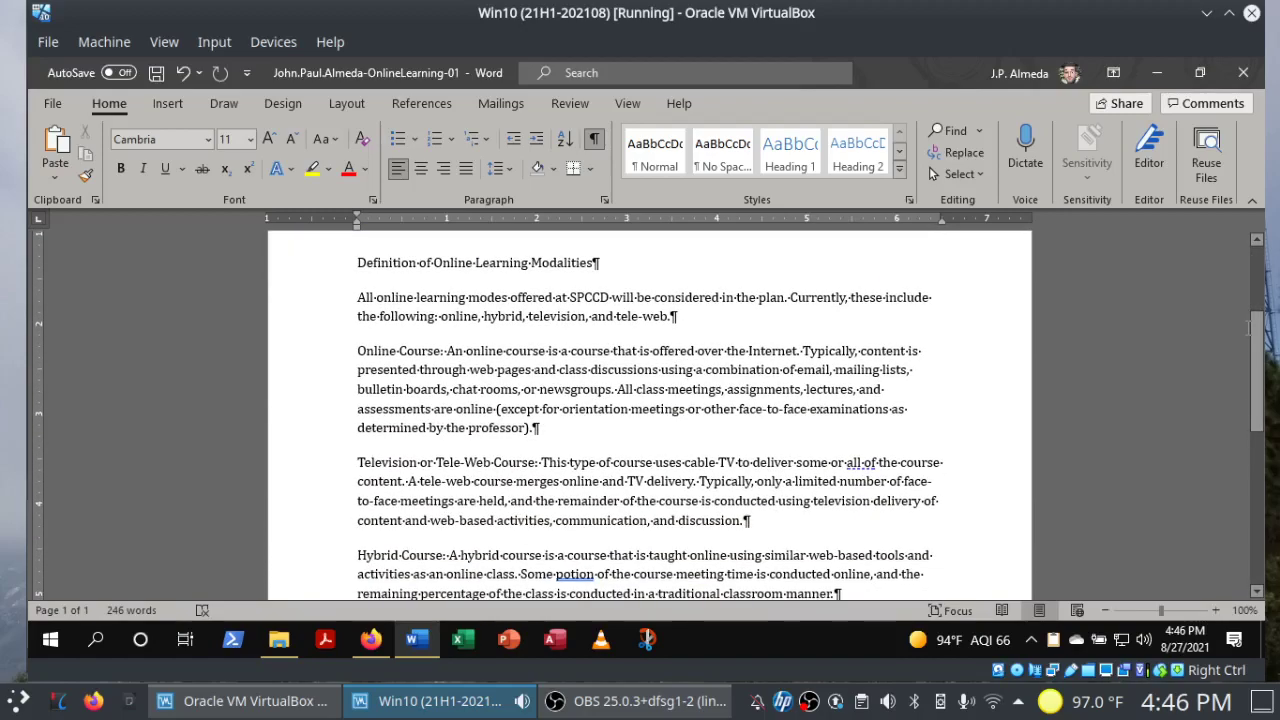
Tick off the Cut and insertion point instructions under step 7 on the SIMnet page in Firefox.
click(371, 640)
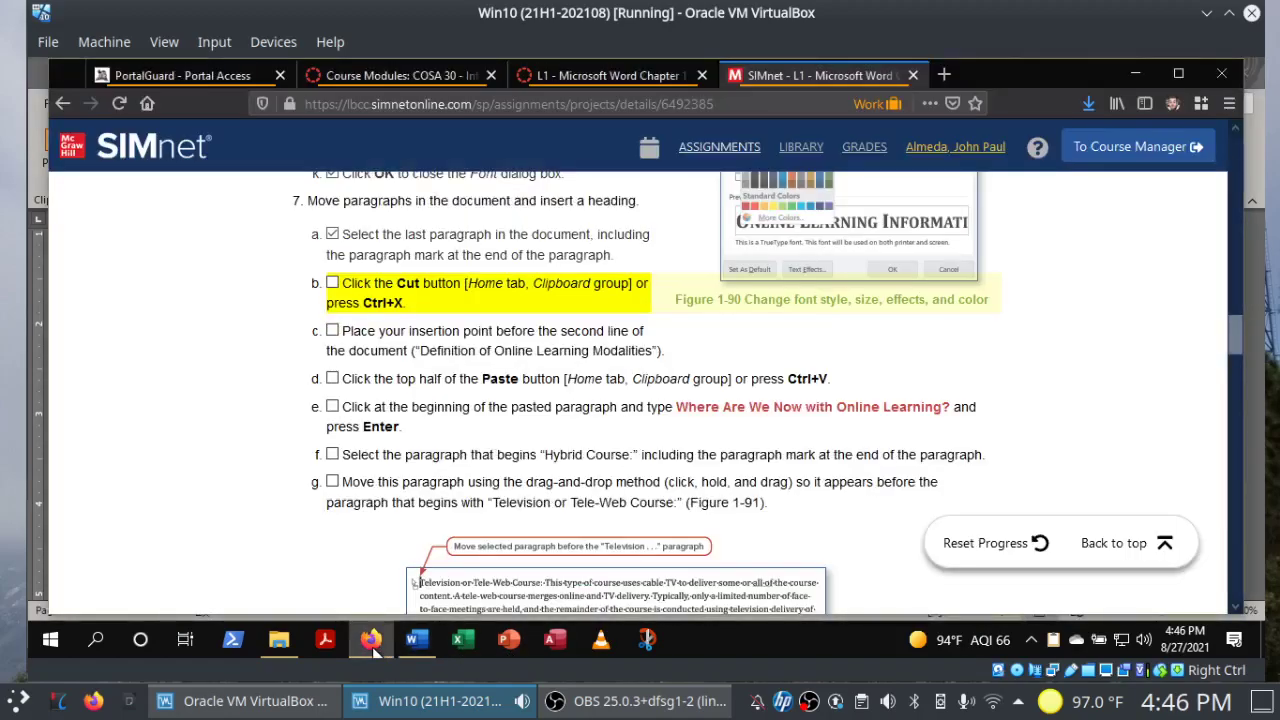
click(333, 286)
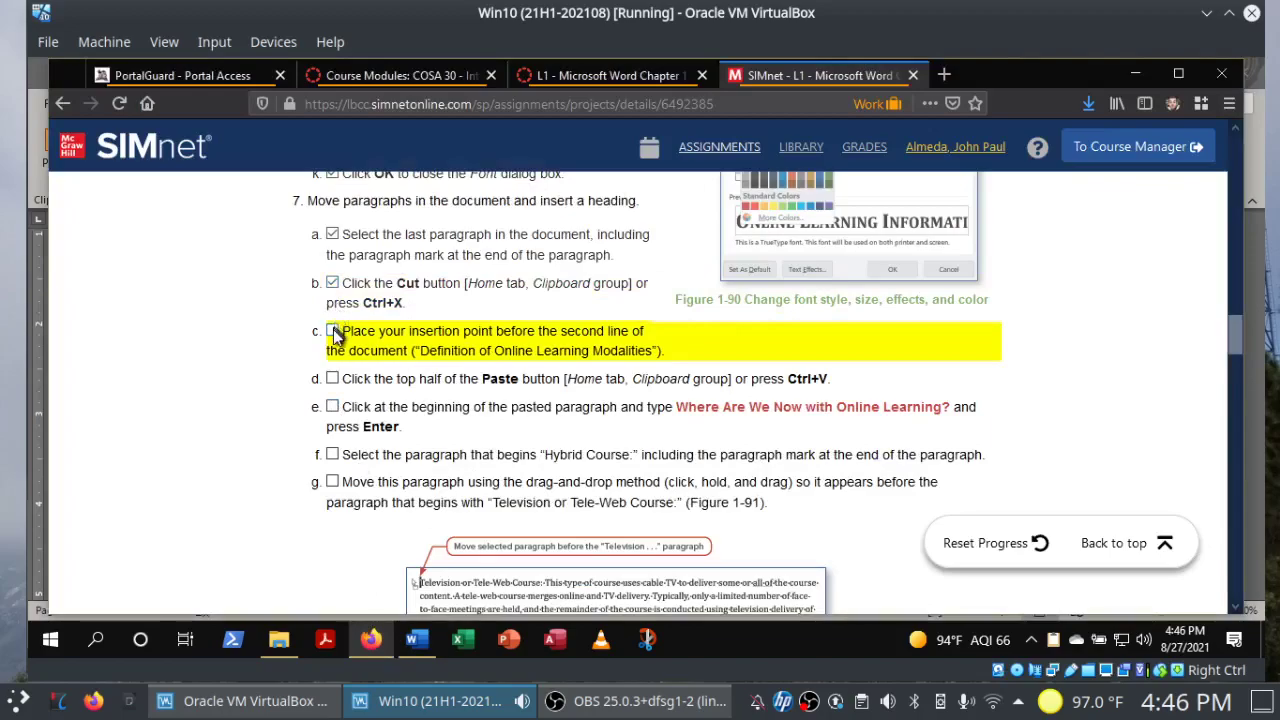
click(333, 332)
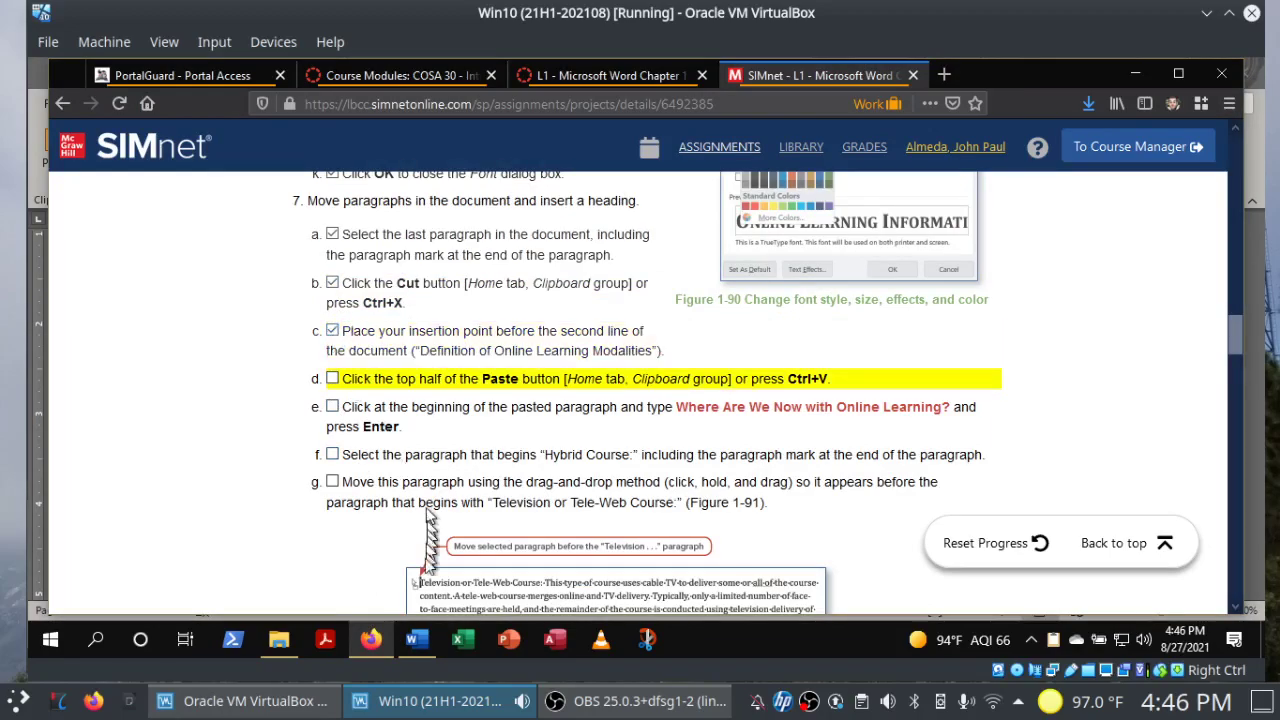
Switch to Word and paste the cut SPCCD paragraph before the line "Definition of Online Learning Modalities".
click(418, 642)
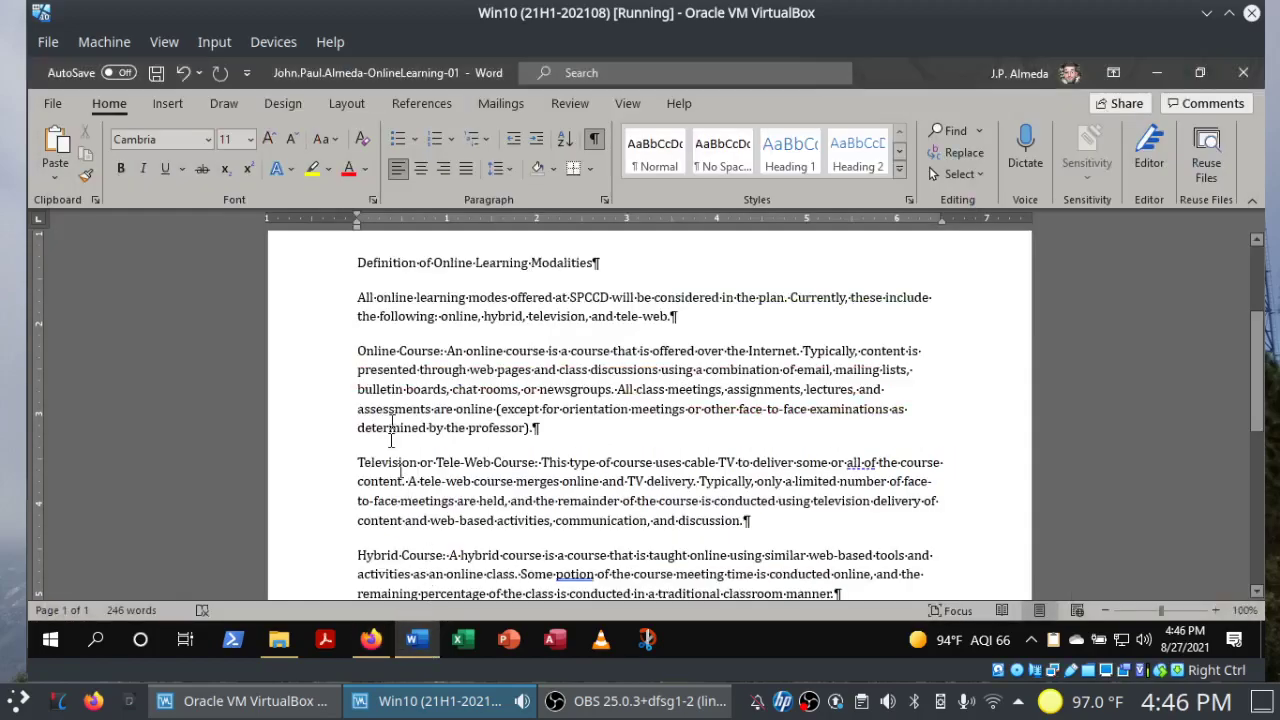
key(ctrl+v)
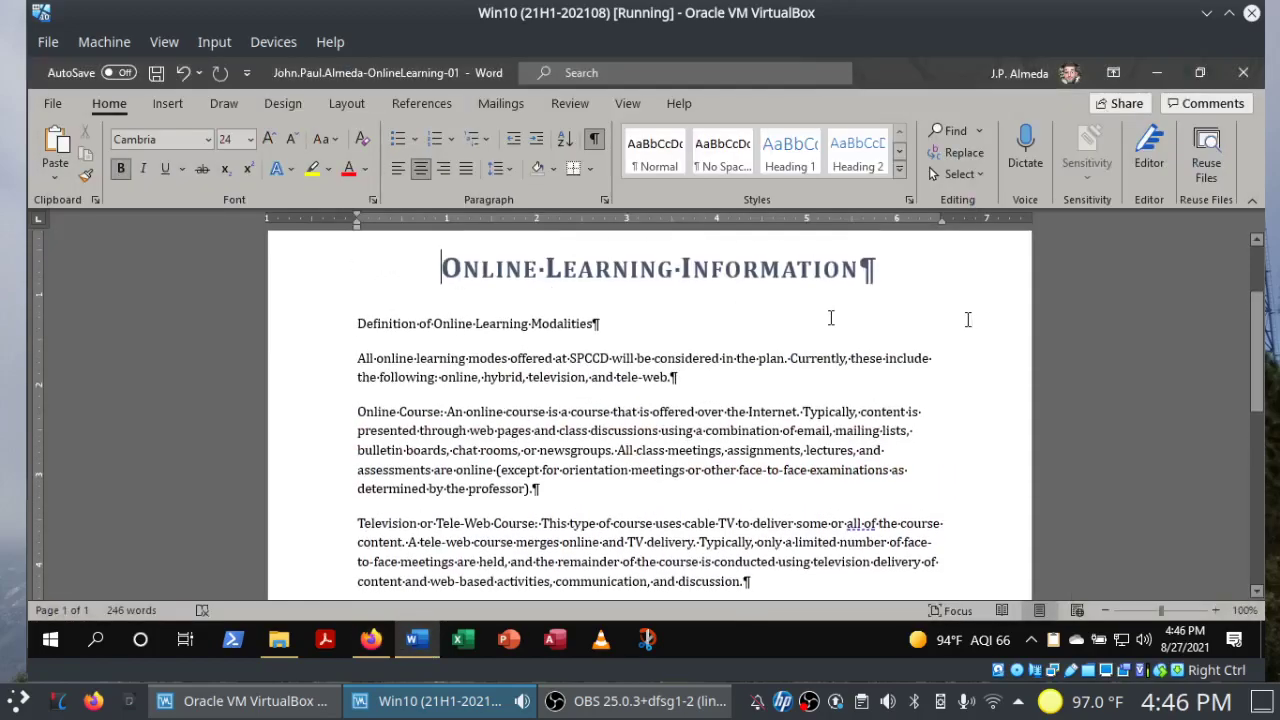
click(353, 323)
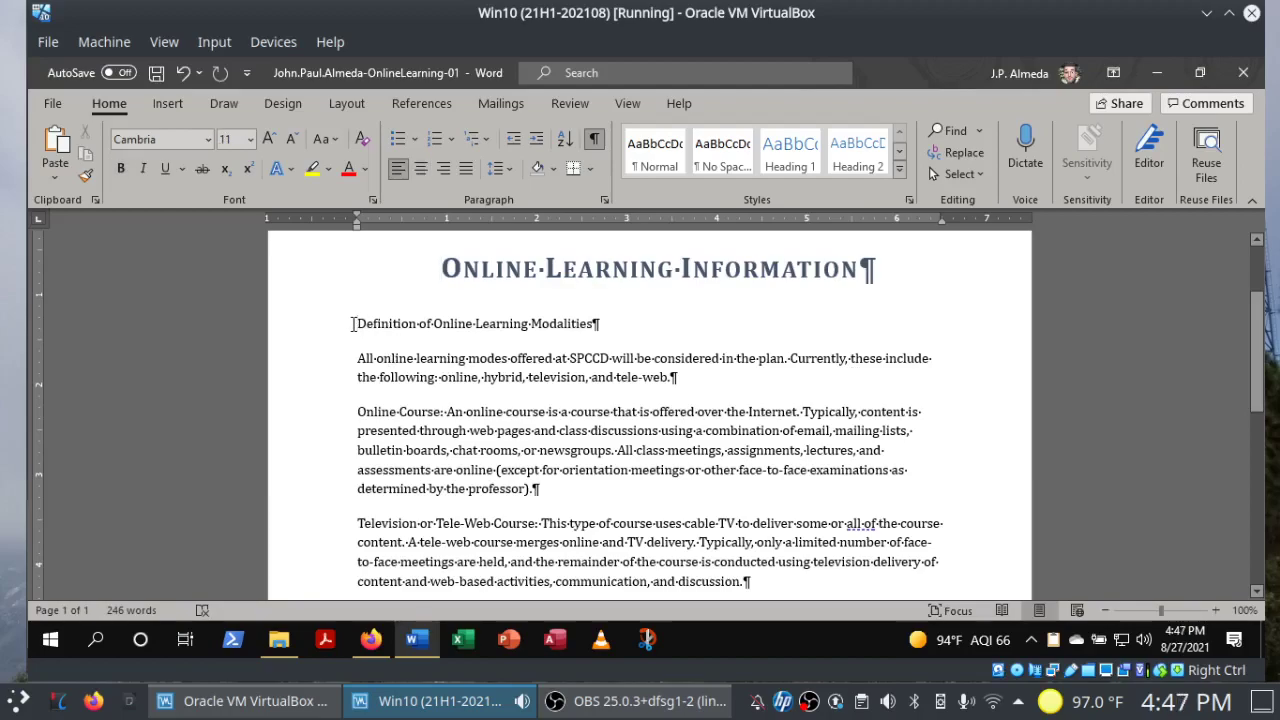
key(ctrl+v)
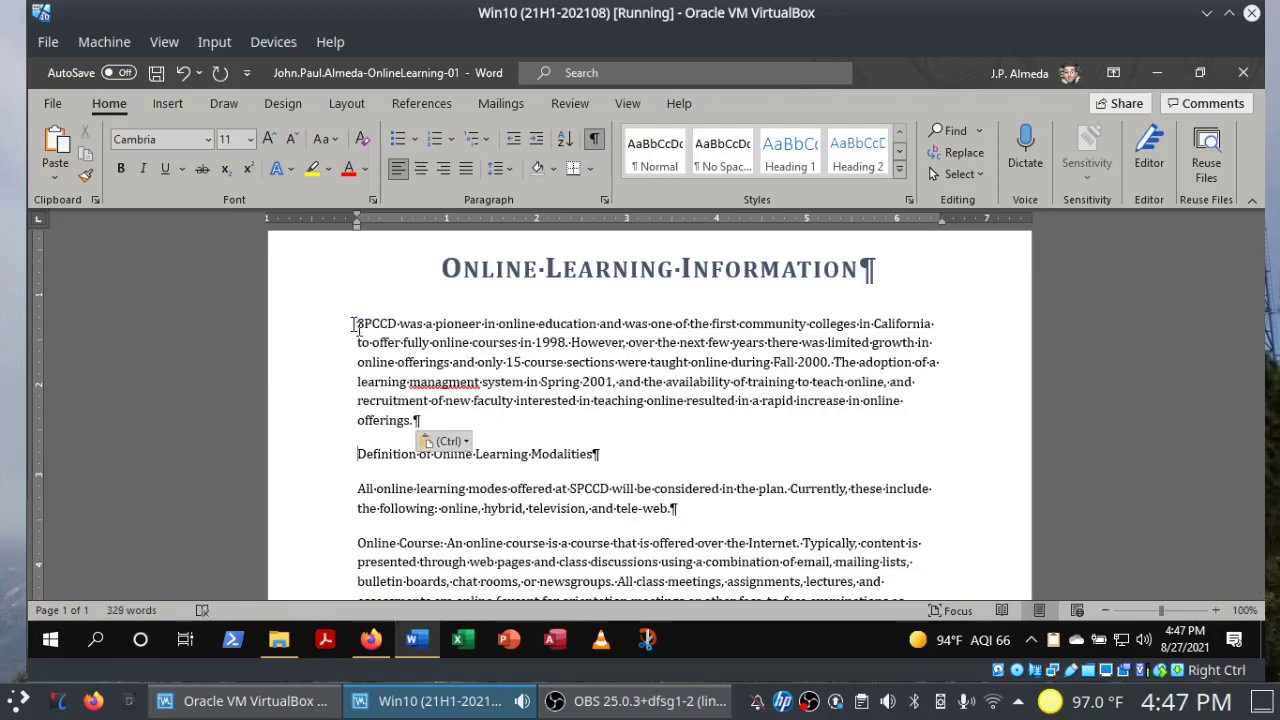
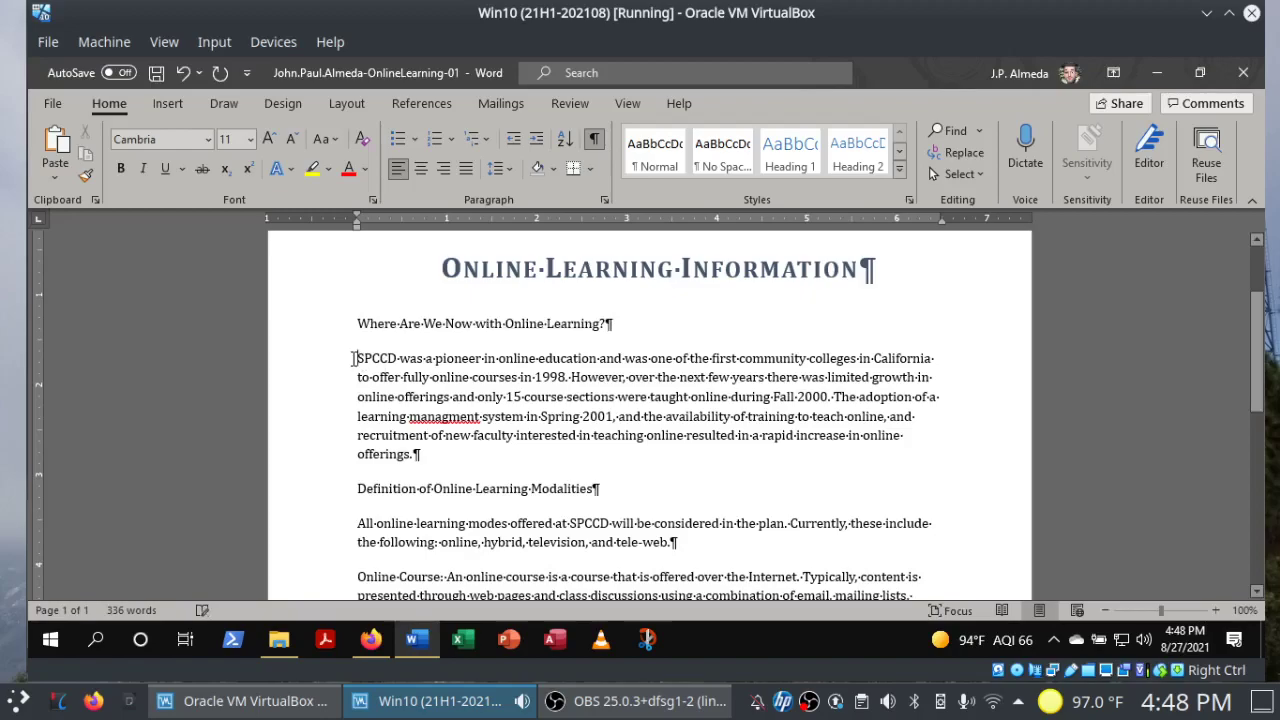
Tick off the heading insertion and "Hybrid Course:" paragraph selection instructions on the SIMnet page in Firefox.
click(371, 639)
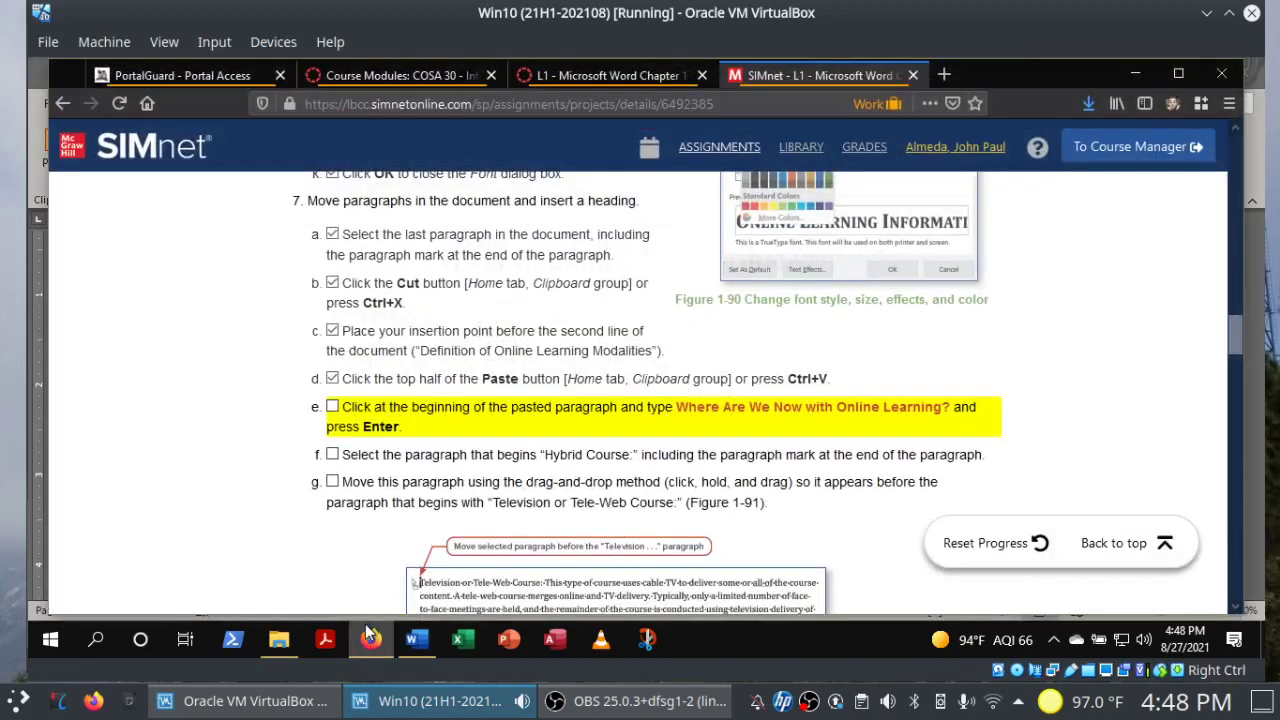
click(333, 407)
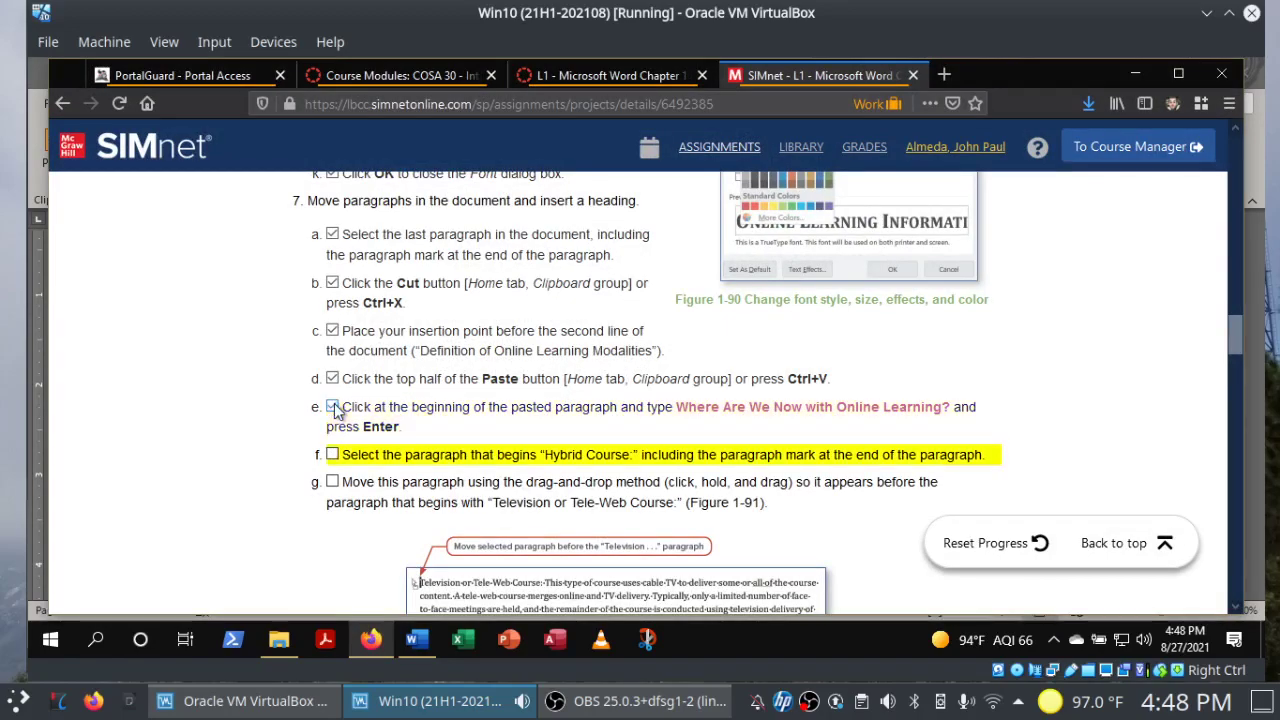
click(333, 455)
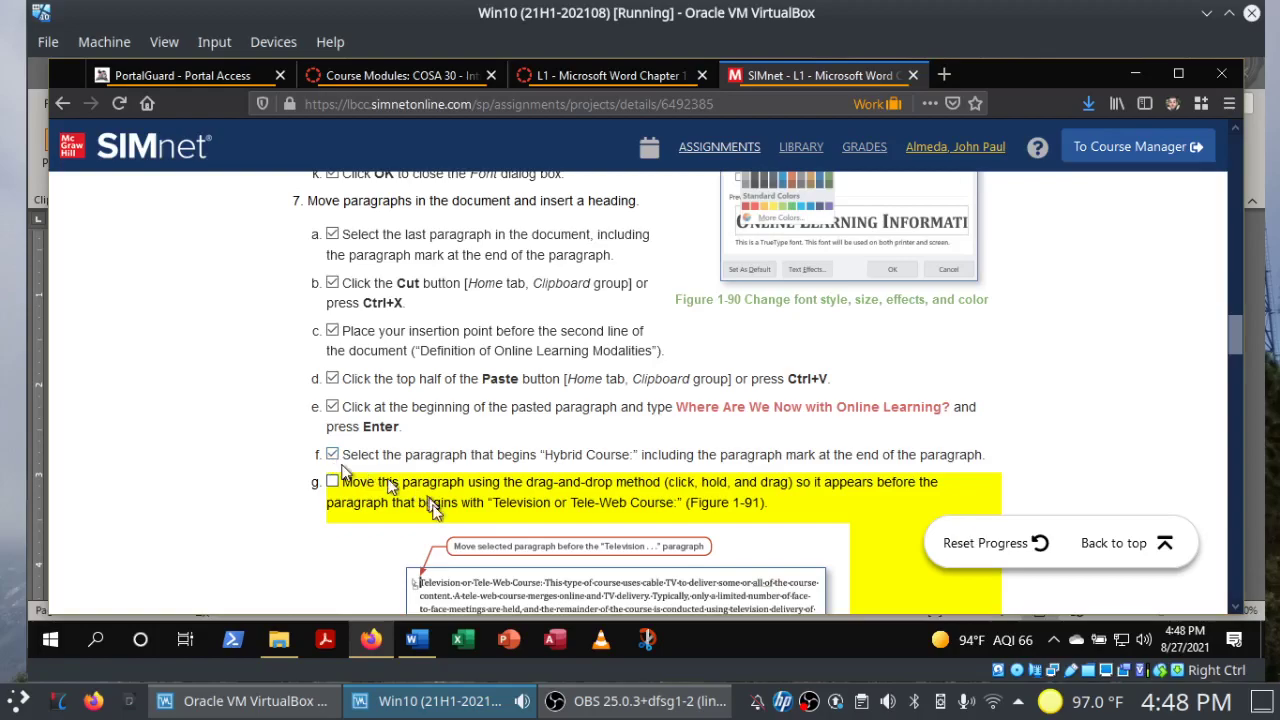
Switch to Word and move the "Hybrid Course:" paragraph, including its paragraph mark, before the "Television or Tele-Web Course:" paragraph.
click(418, 640)
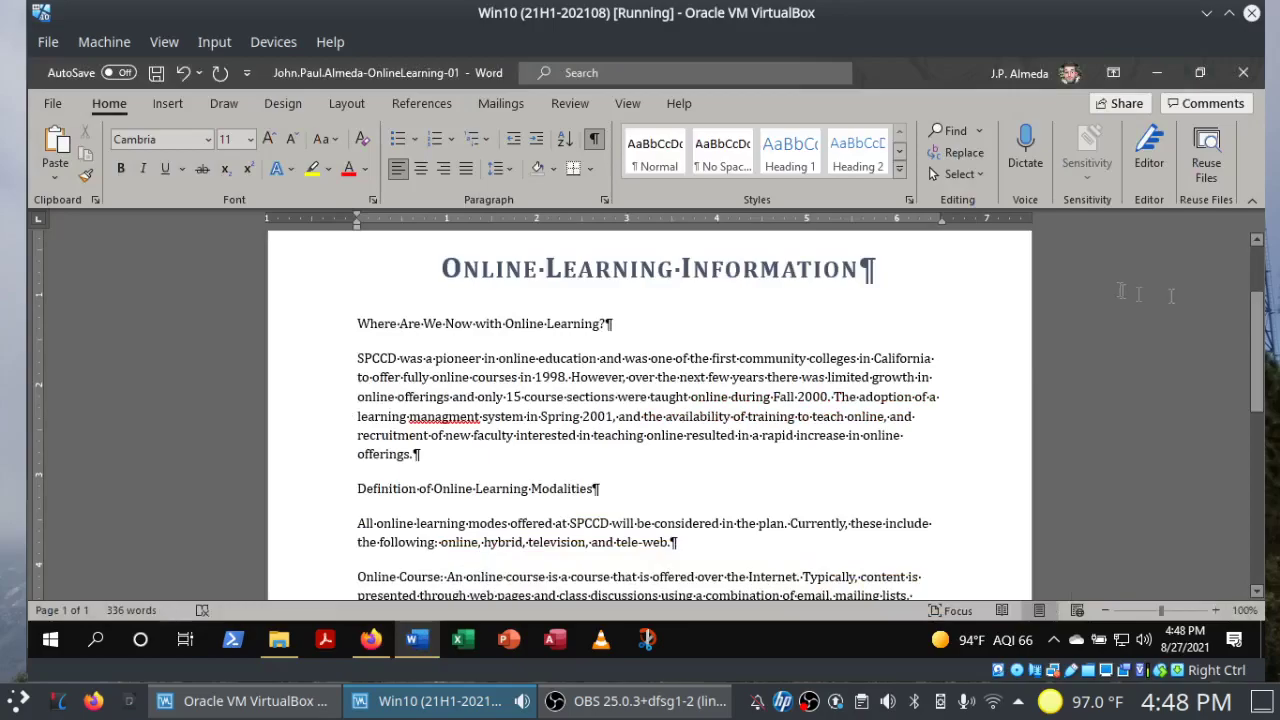
drag(1255, 343, 1250, 440)
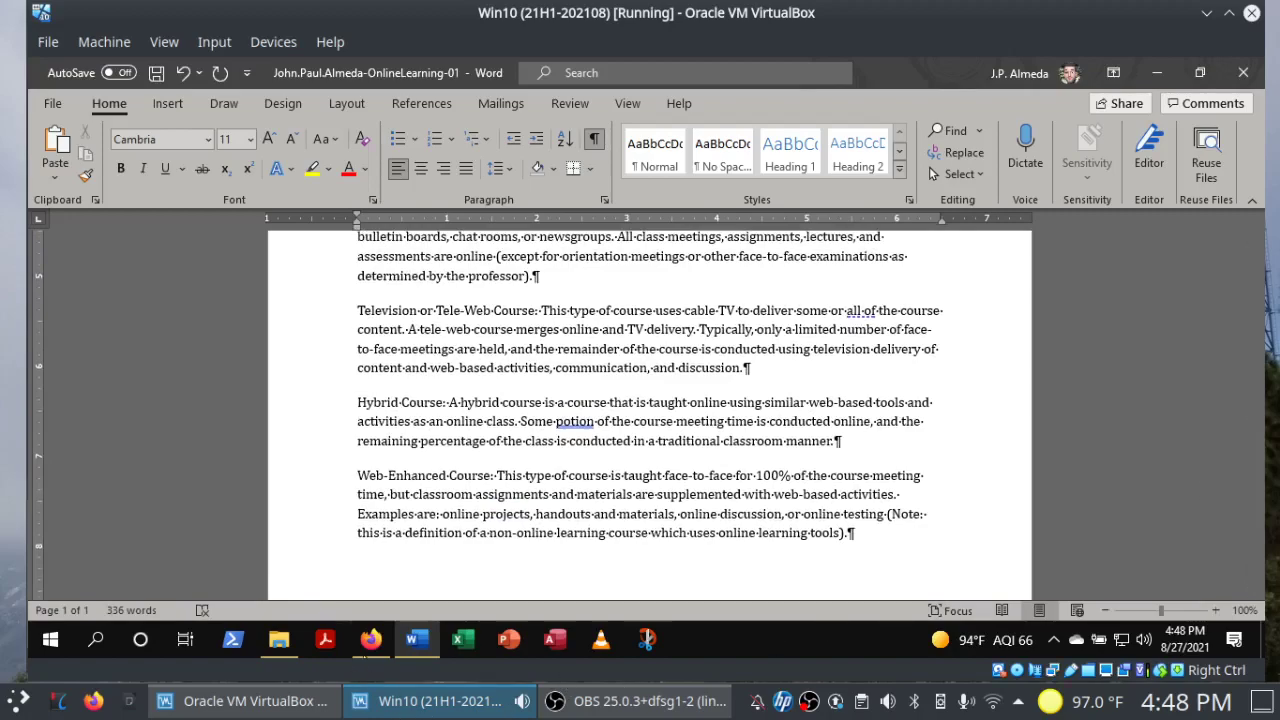
click(370, 642)
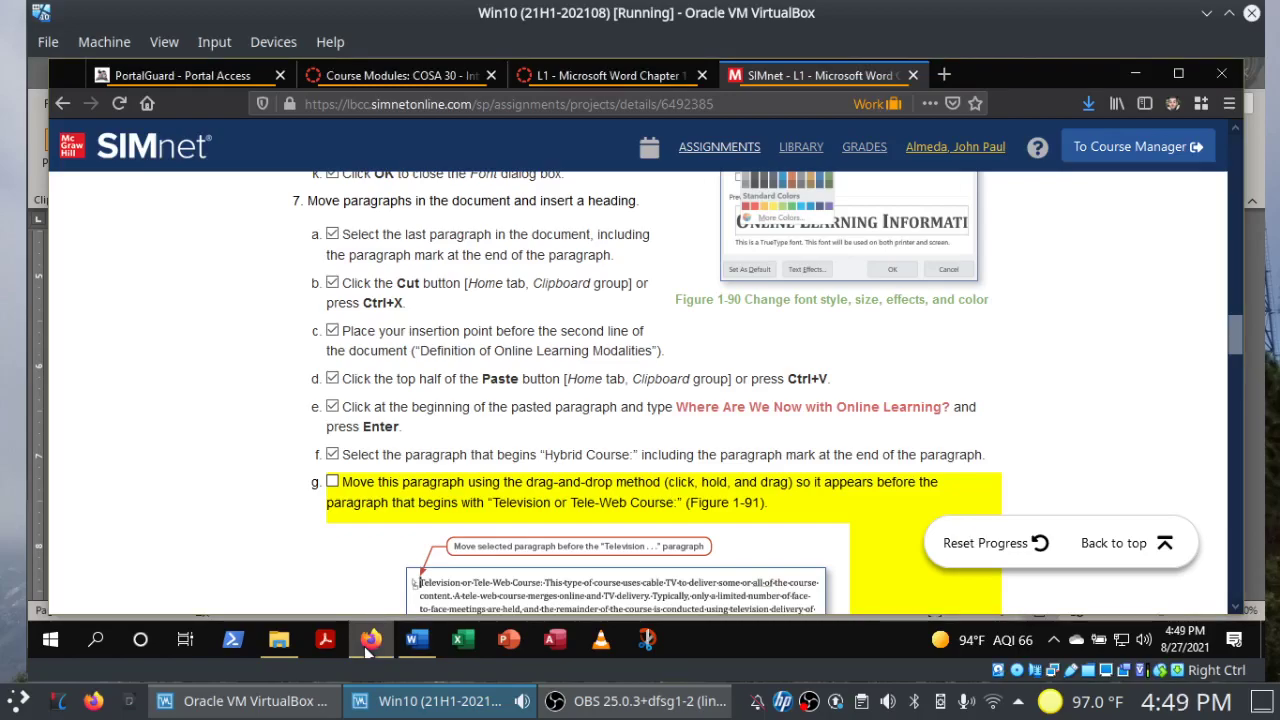
click(416, 640)
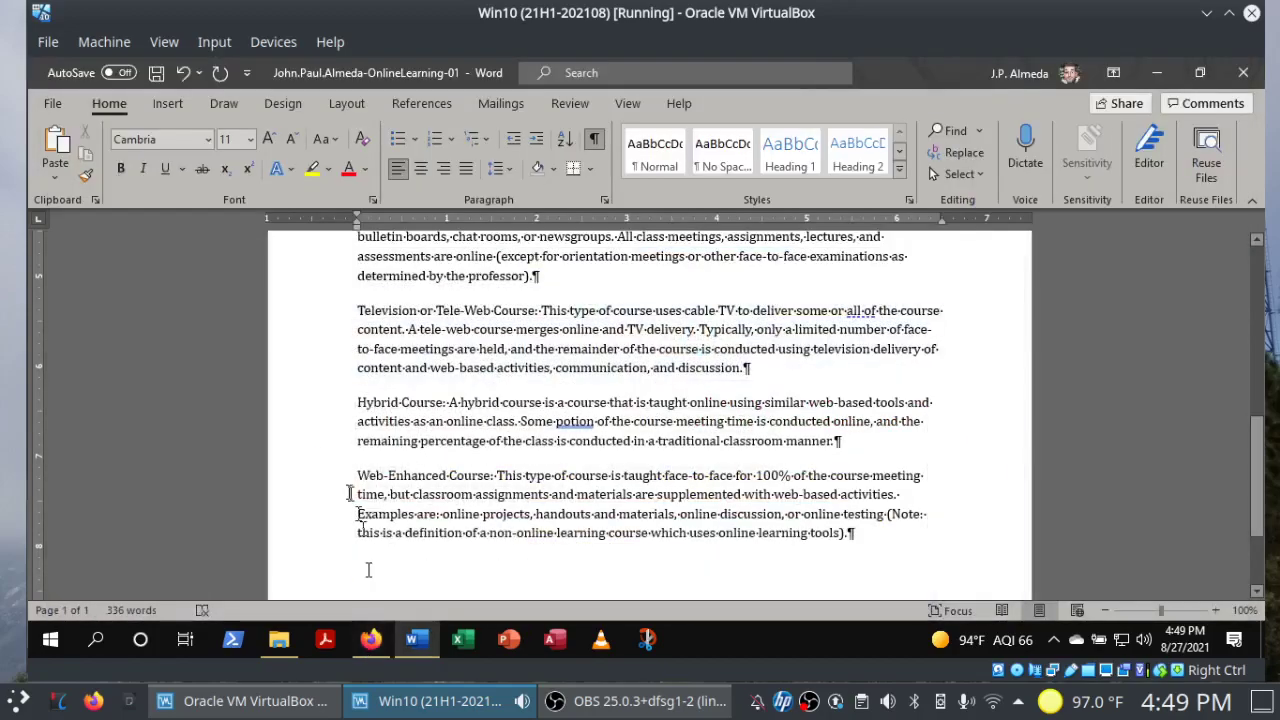
double_click(328, 430)
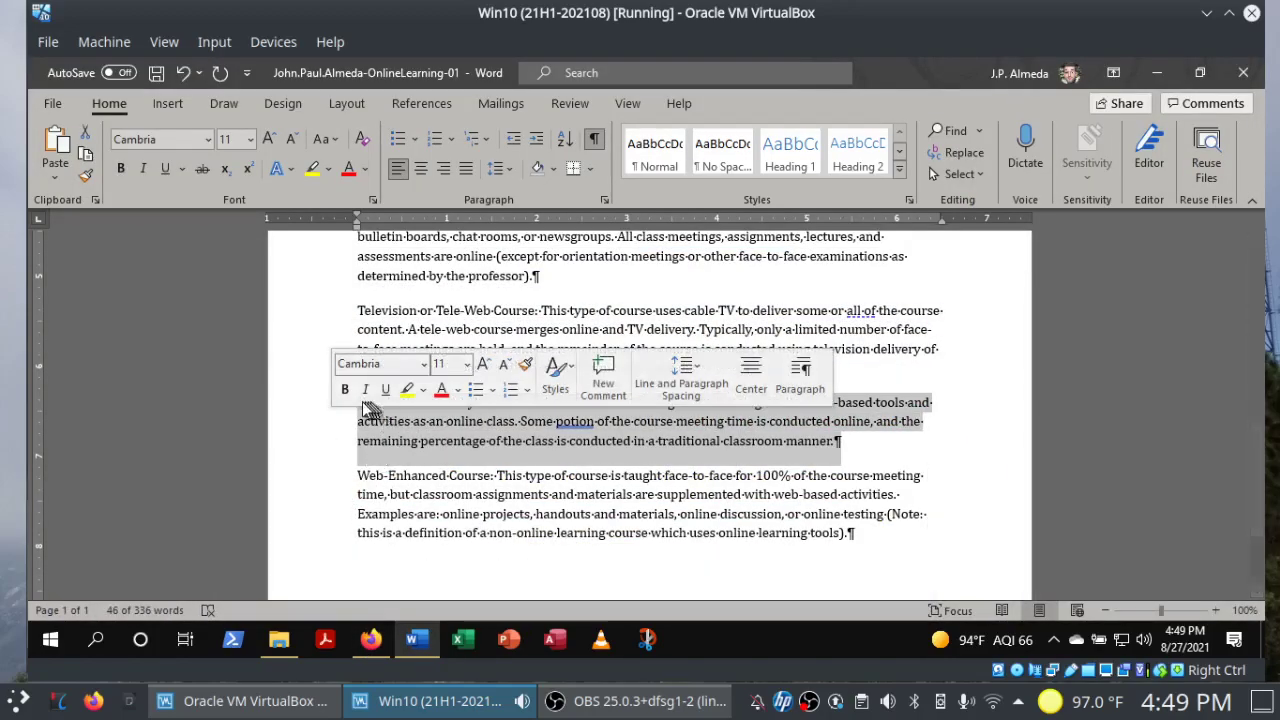
drag(361, 417, 359, 318)
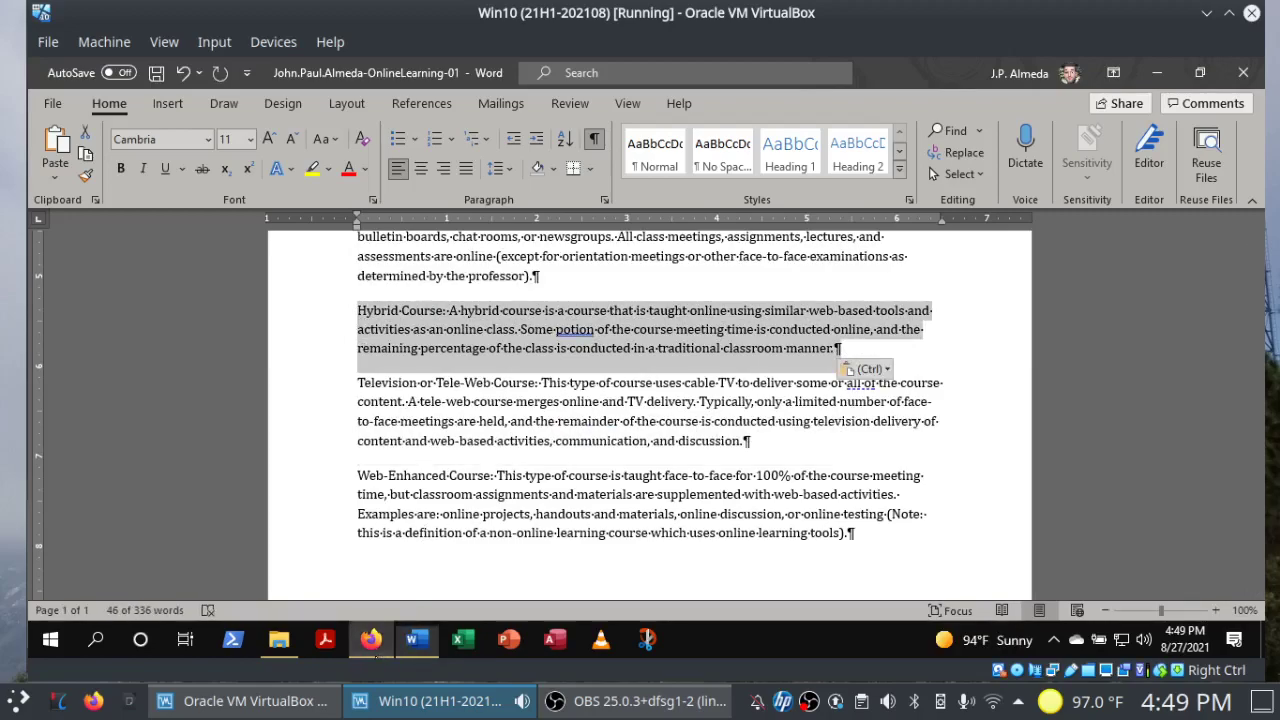
Tick off the paragraph move instruction 7g on the SIMnet page in Firefox and bring up the step 8 instructions.
click(374, 646)
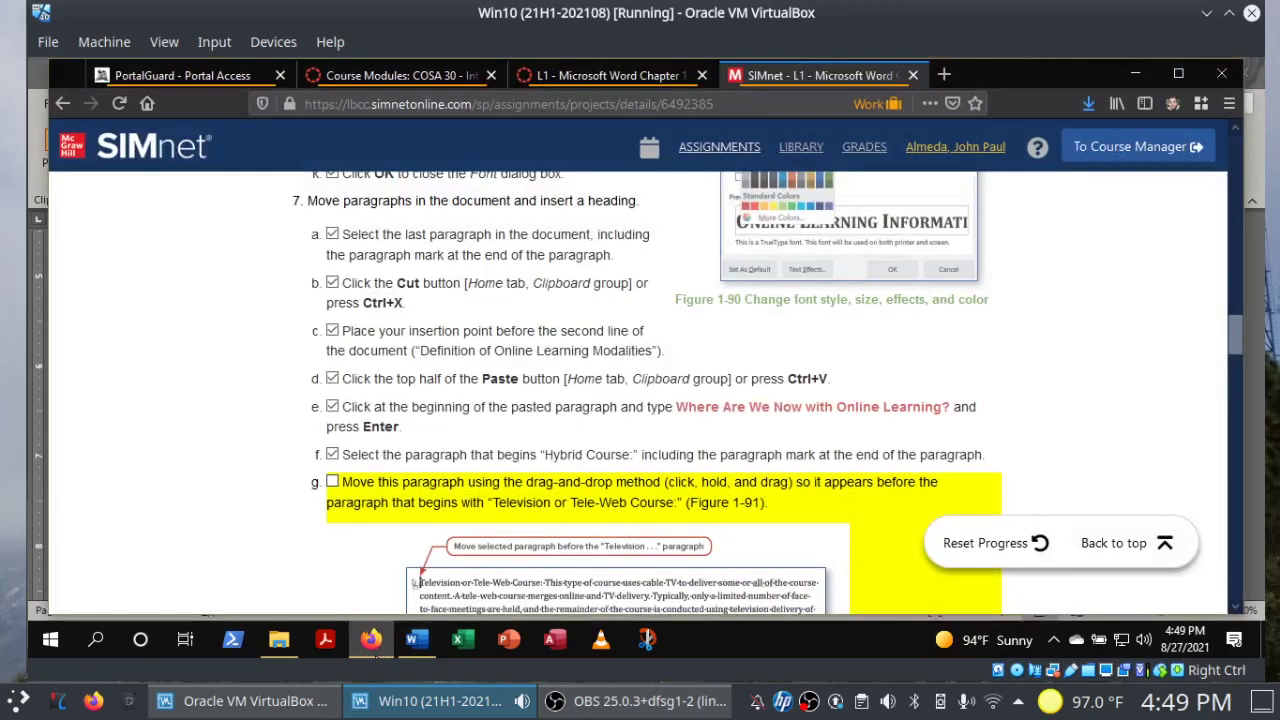
click(333, 484)
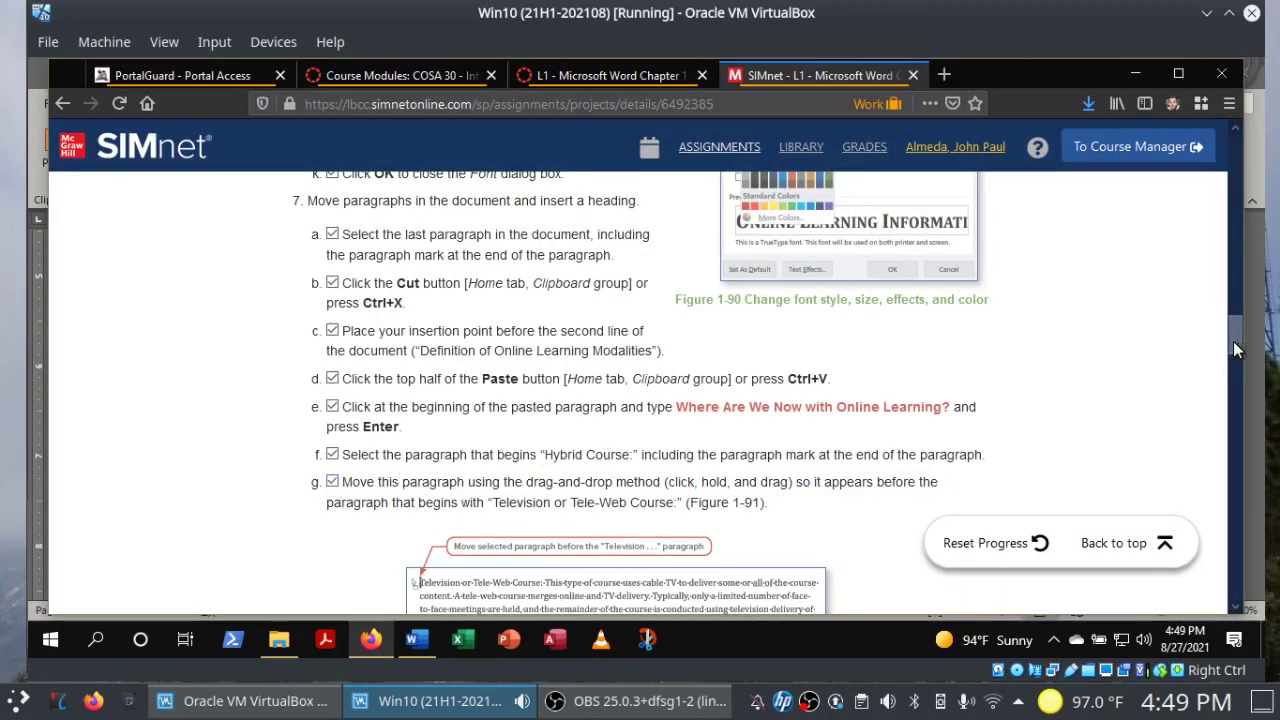
drag(1235, 348, 1224, 392)
scroll(1225, 397, up, 1)
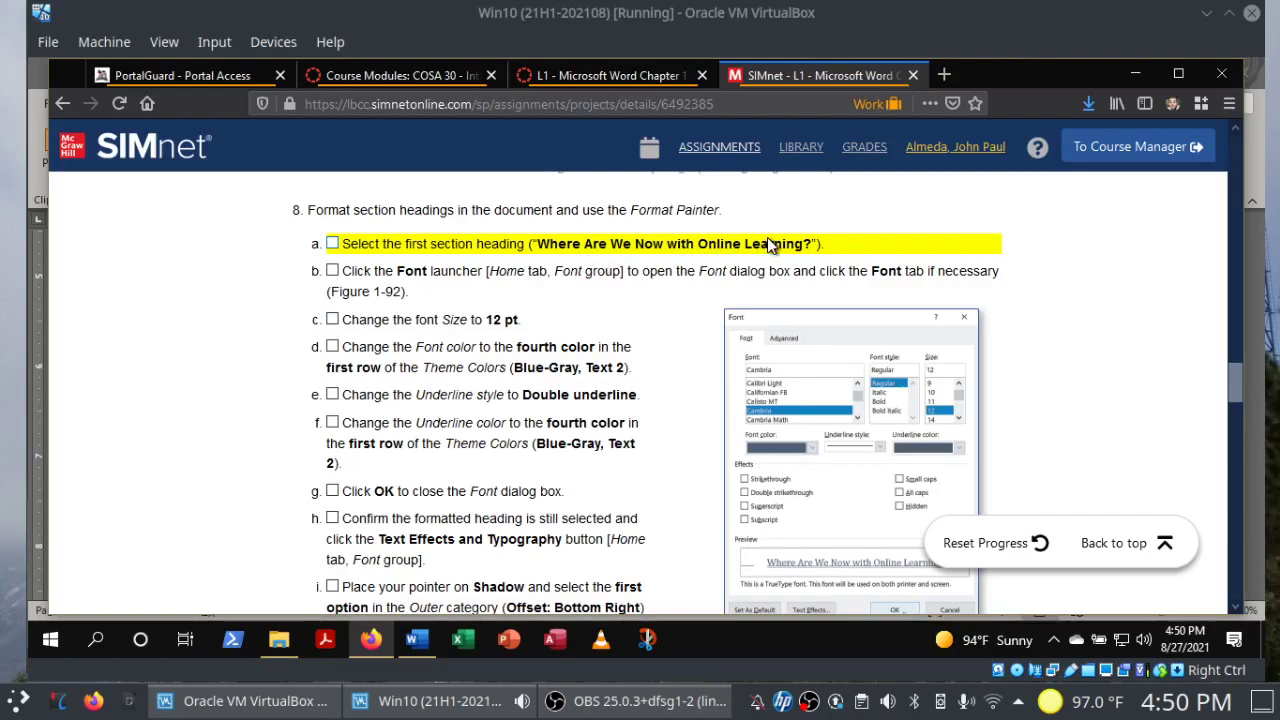
Switch to Word, select the heading "Where Are We Now with Online Learning?" and open the Font dialog box for it.
click(417, 652)
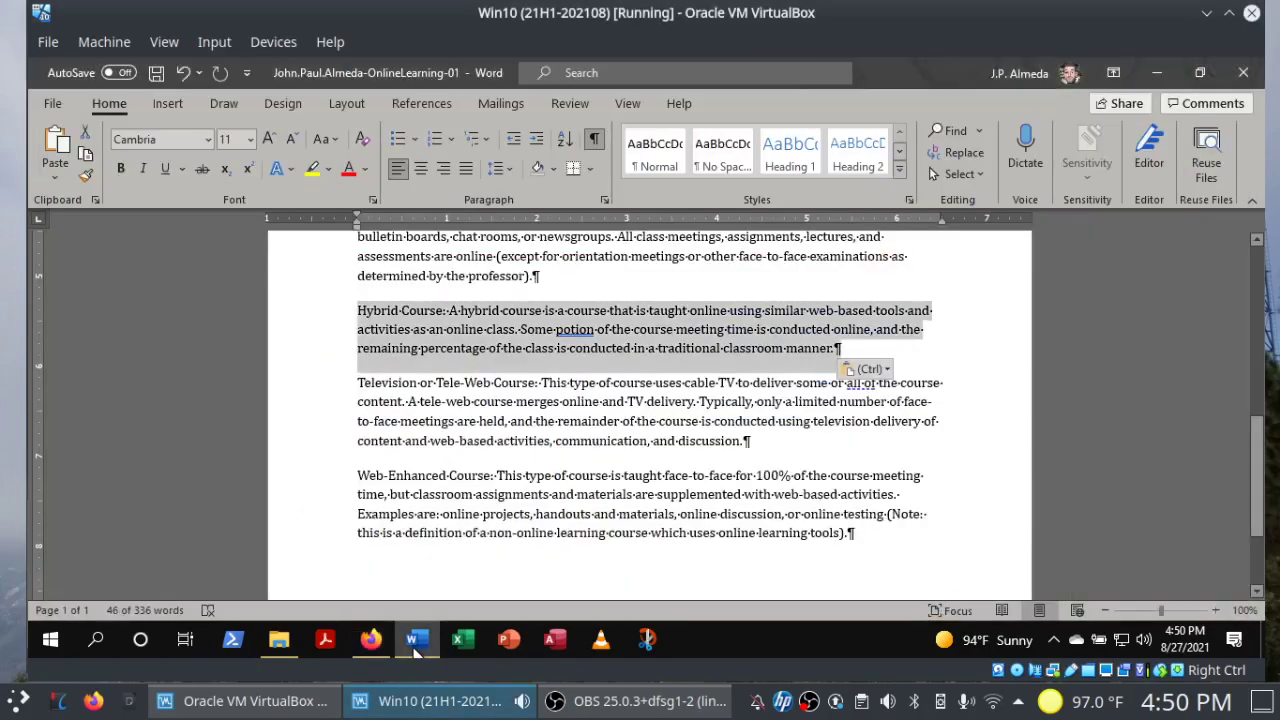
click(1137, 400)
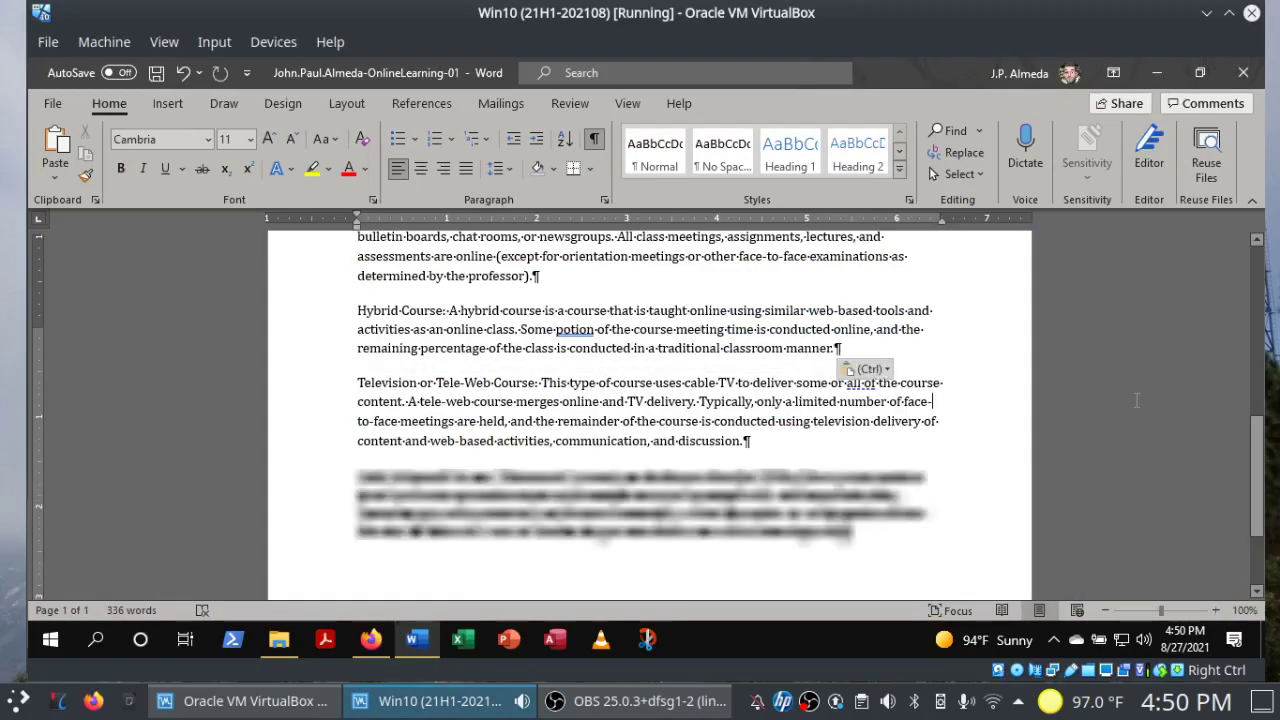
key(ctrl+Home)
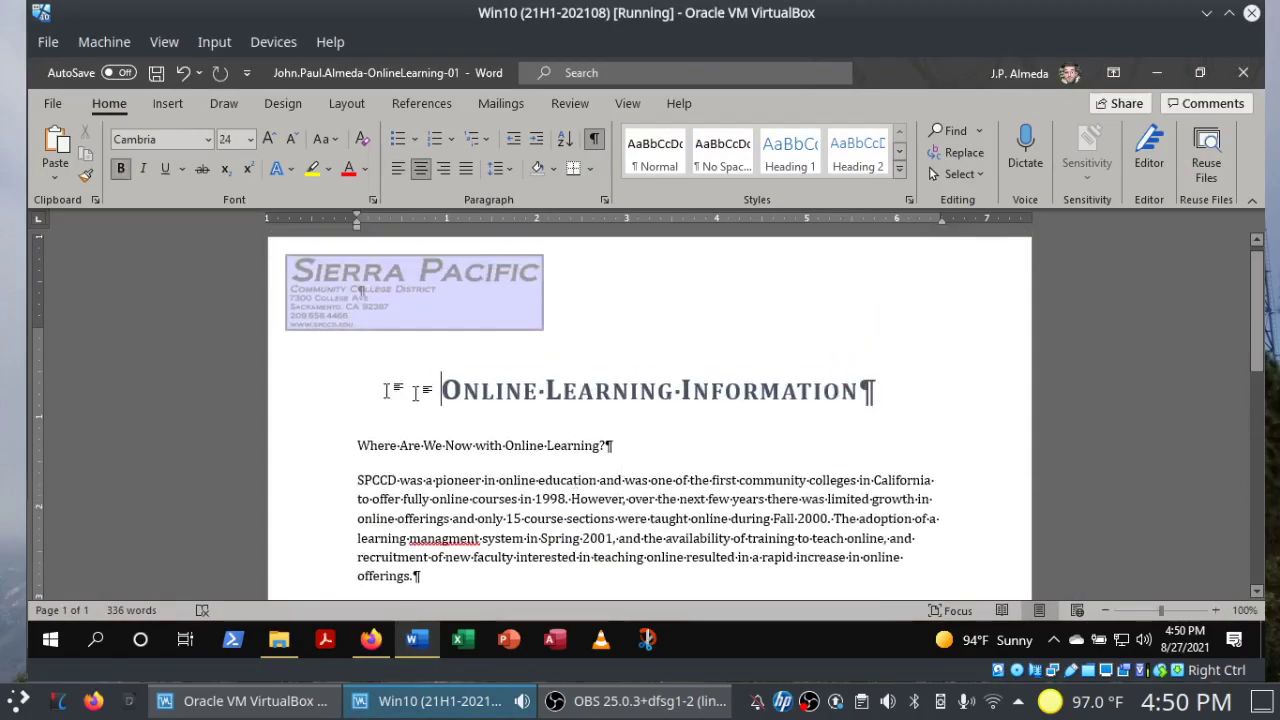
click(301, 450)
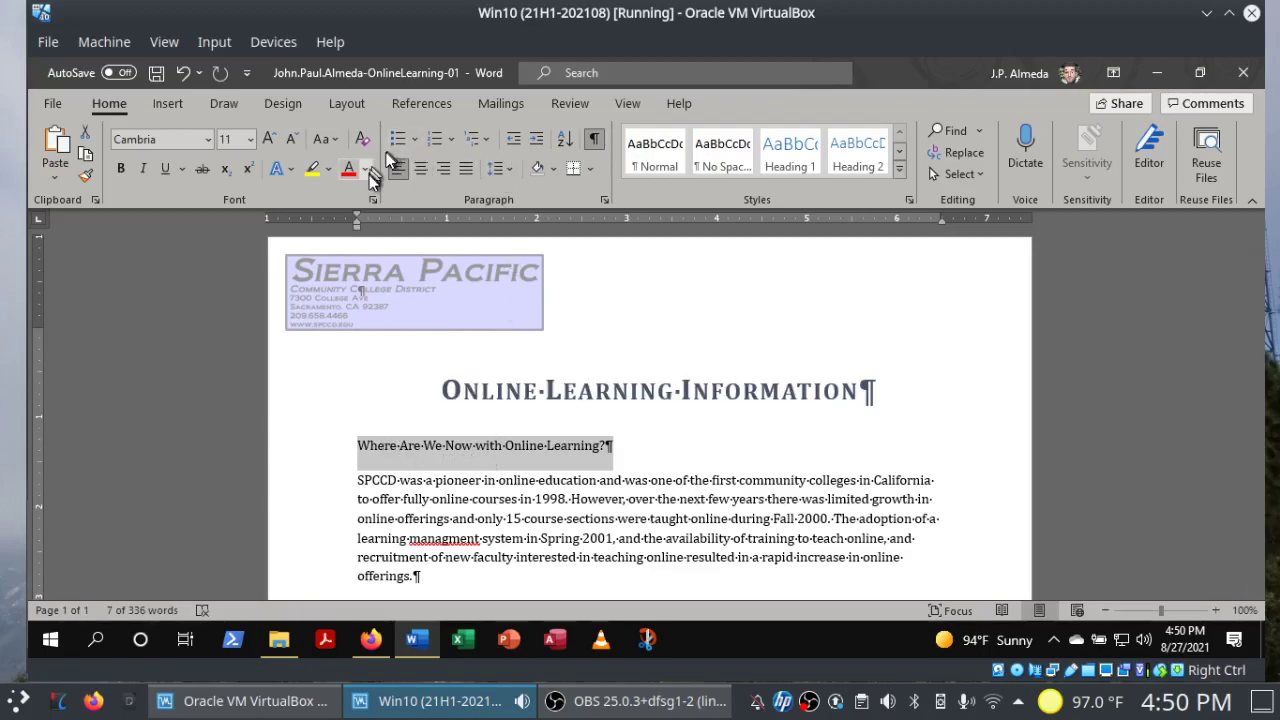
click(371, 200)
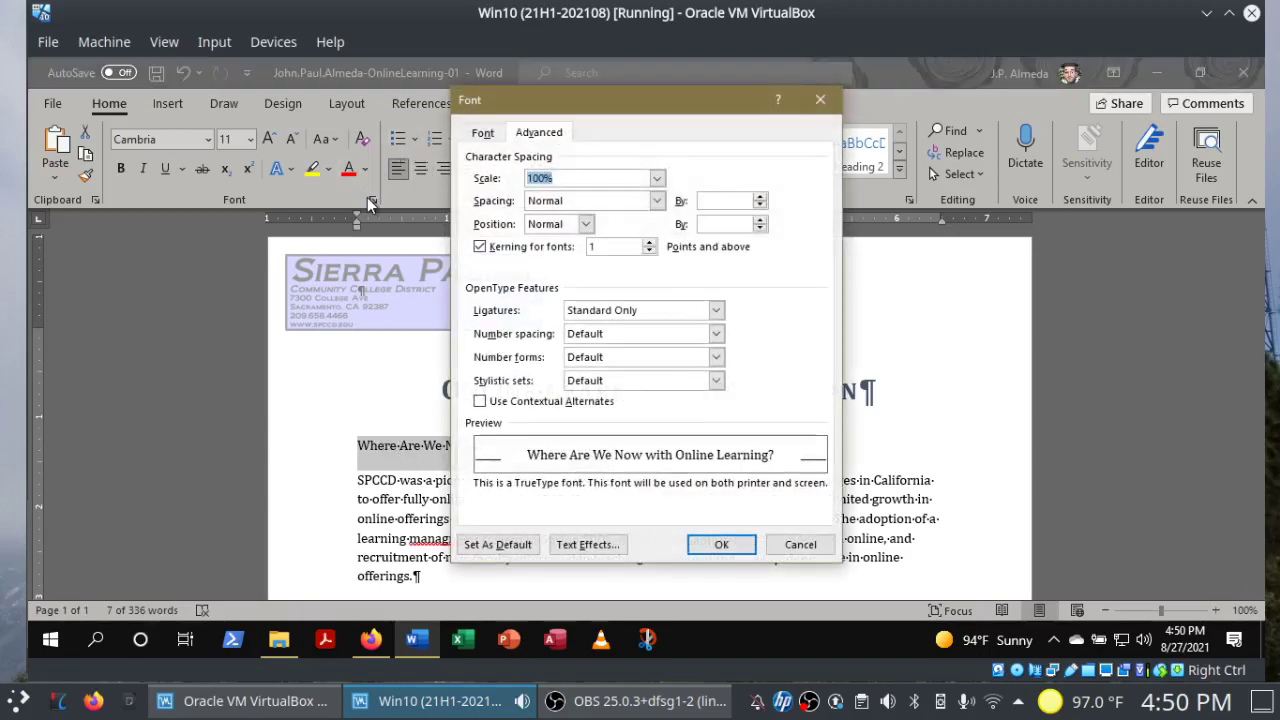
drag(690, 106, 721, 119)
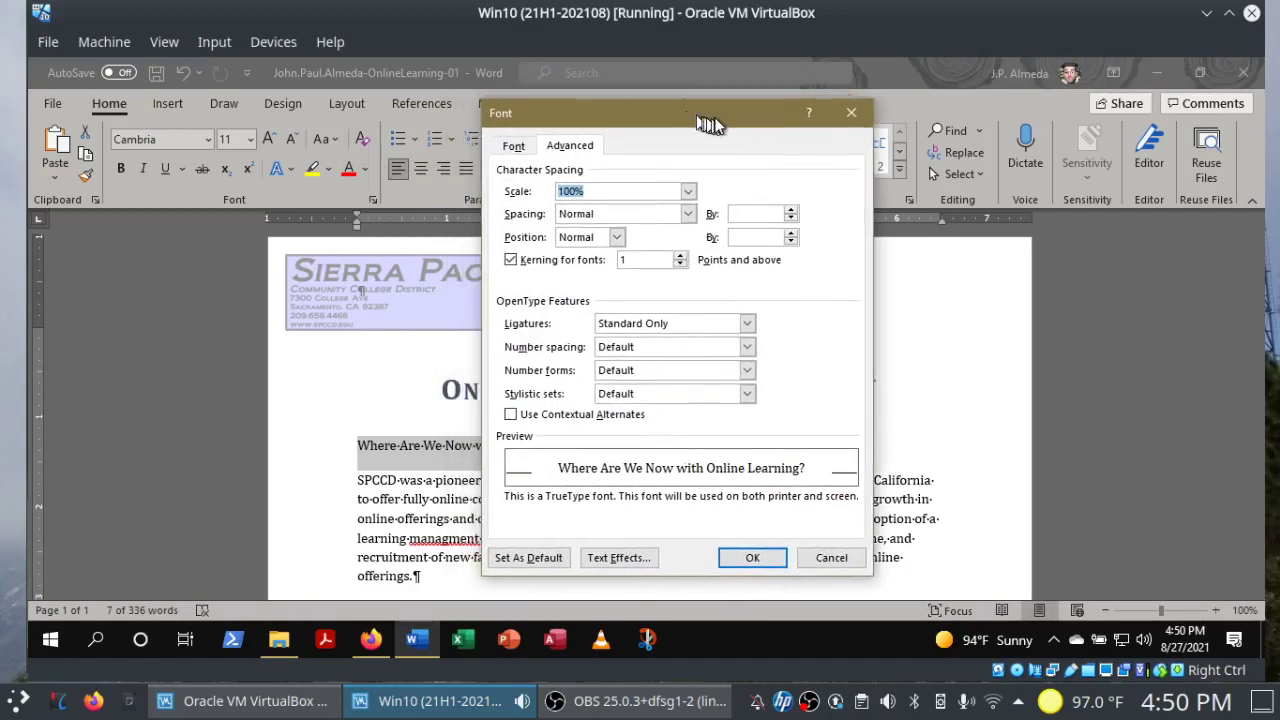
Tick off instructions 8a through 8d, from heading selection to font color, on the SIMnet page in Firefox.
click(370, 640)
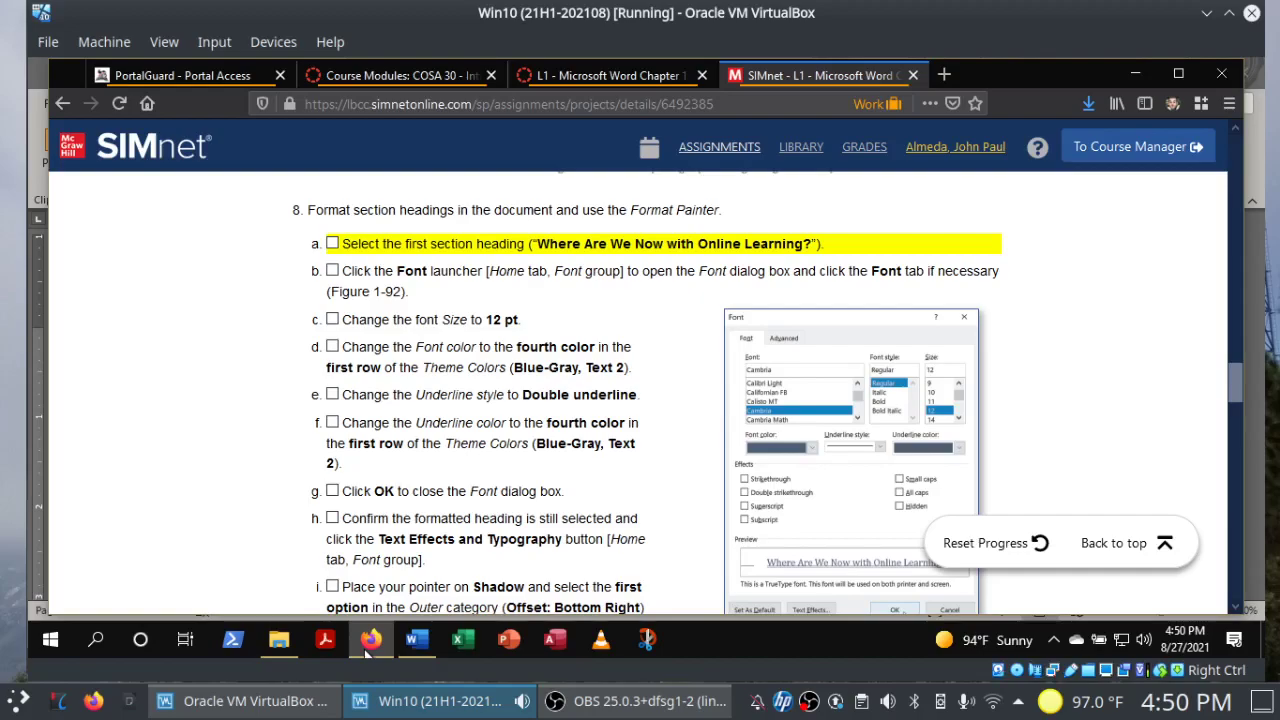
click(331, 245)
click(332, 271)
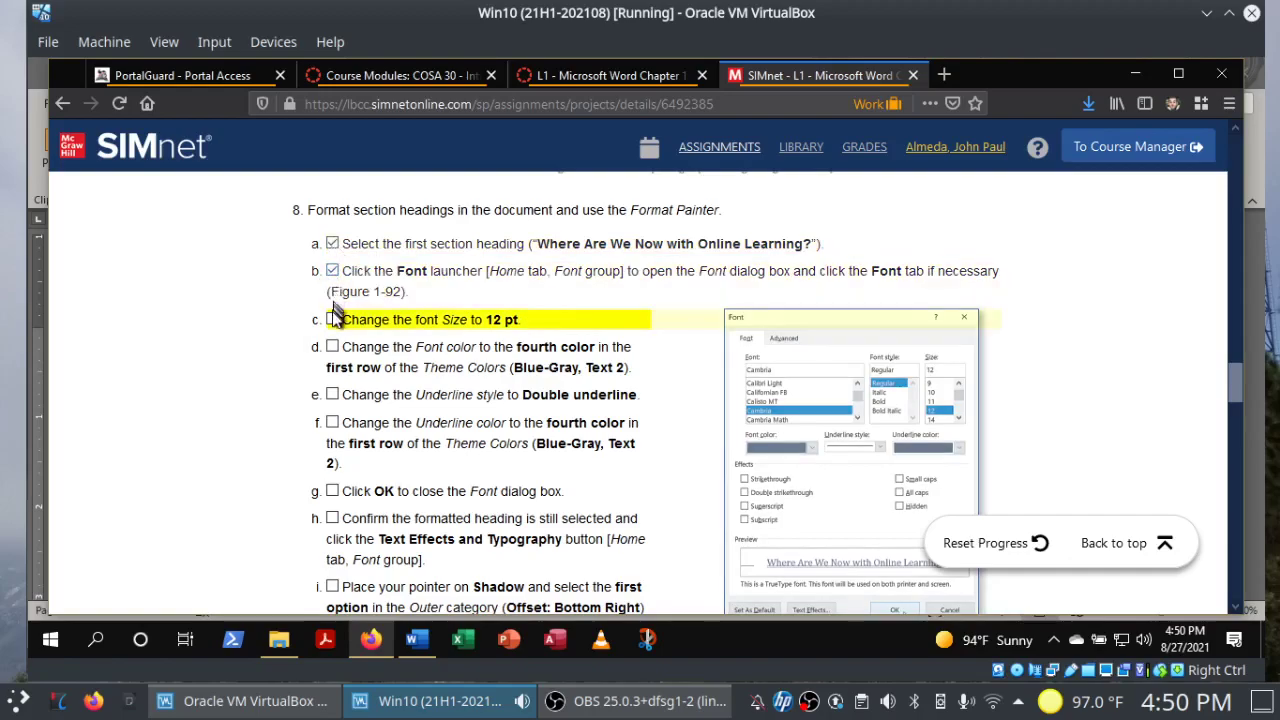
click(333, 320)
click(332, 347)
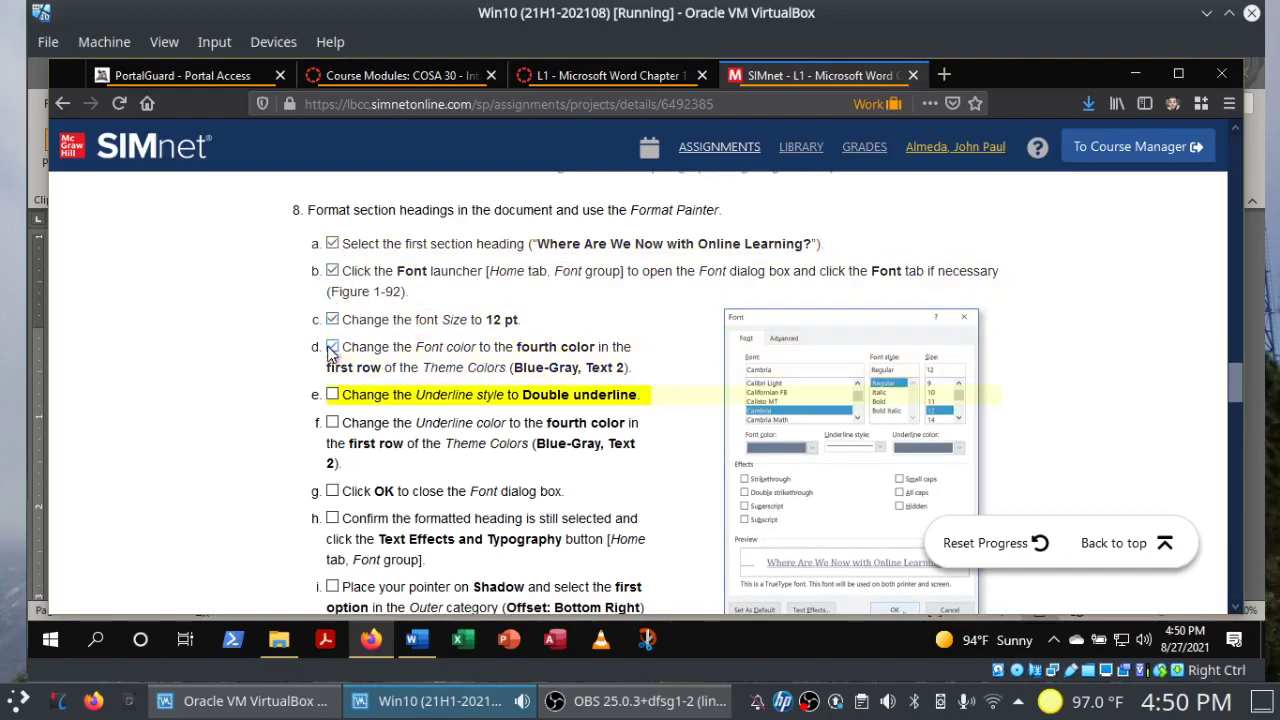
Switch to Word and set the selected heading's font size to 12 and font color to Blue-Gray, Text 2.
click(416, 640)
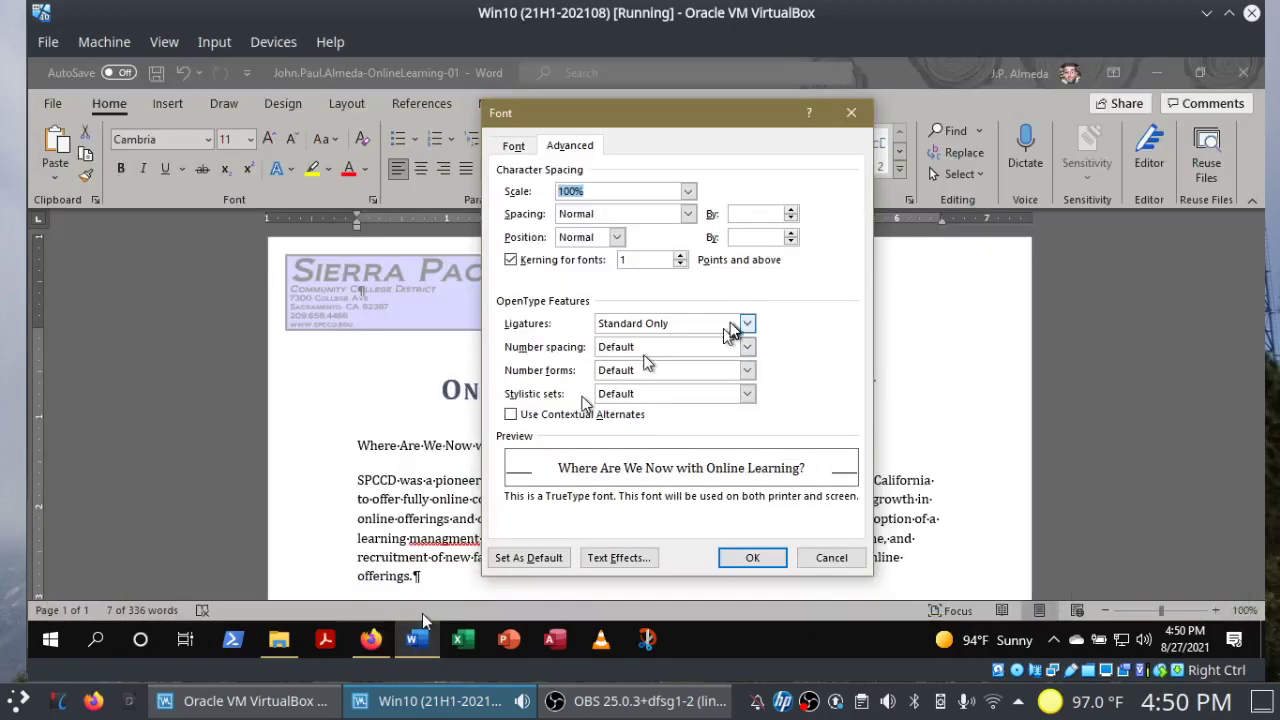
click(518, 146)
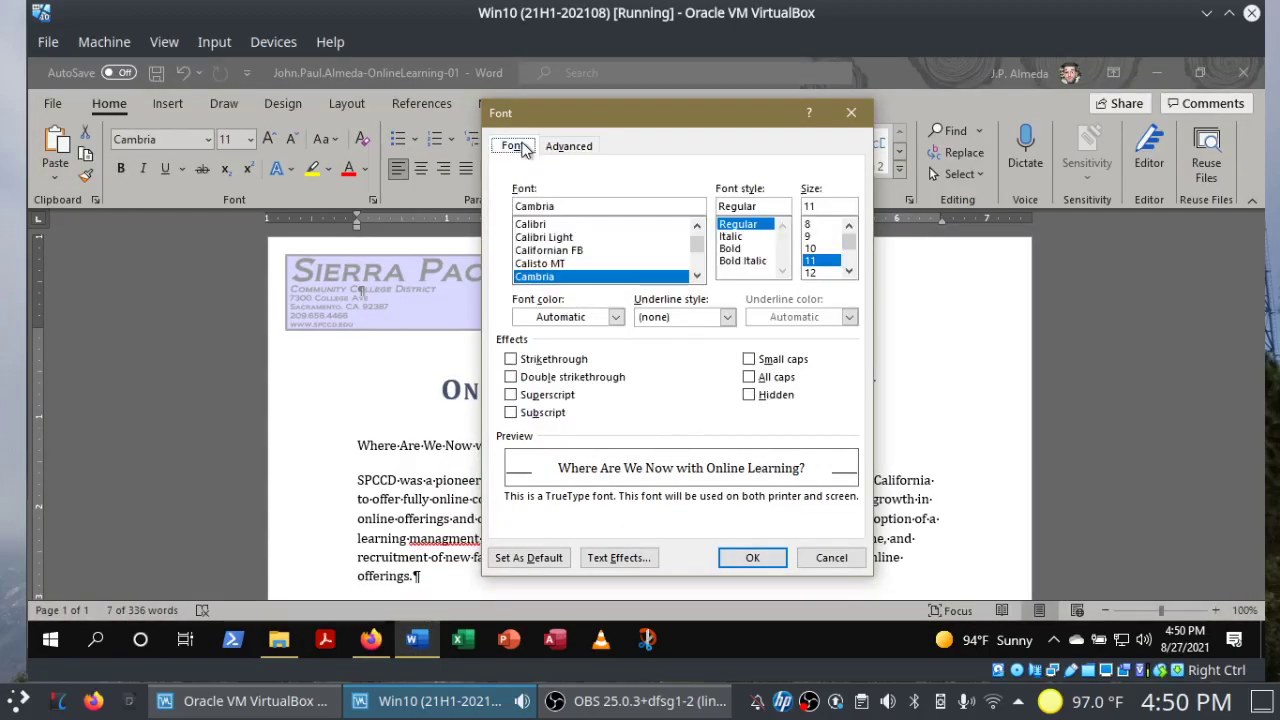
click(815, 272)
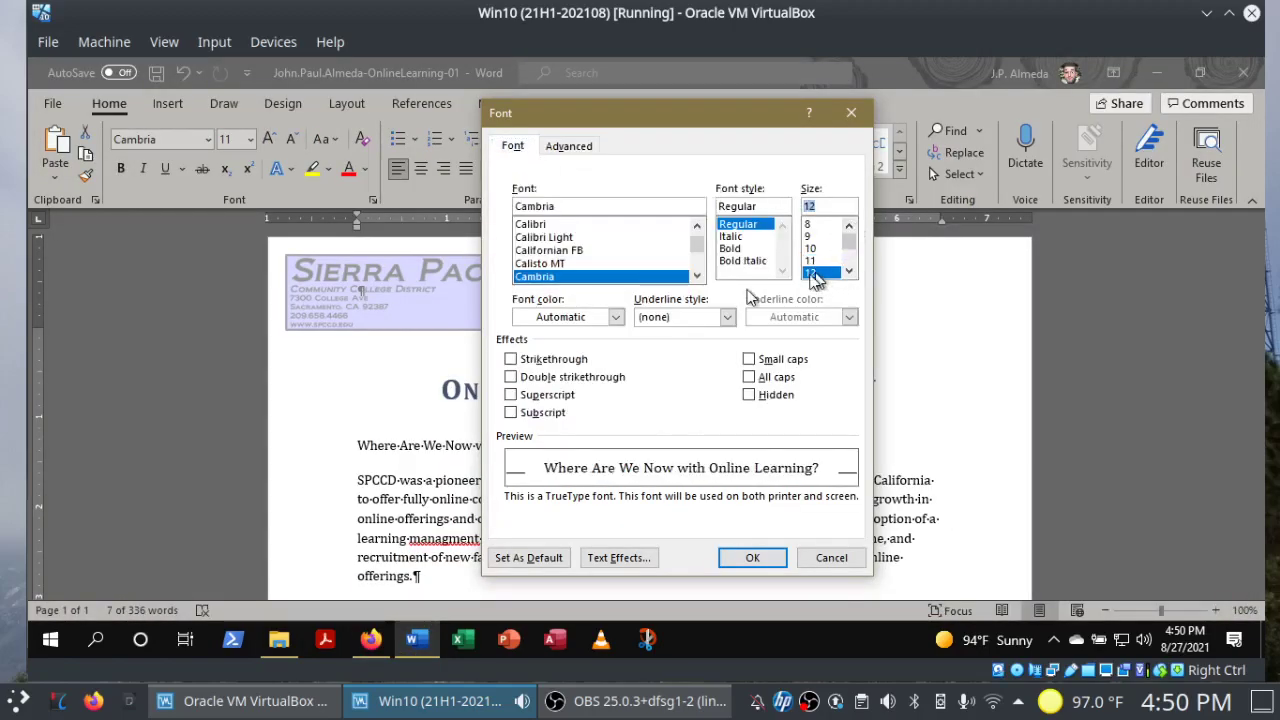
click(615, 316)
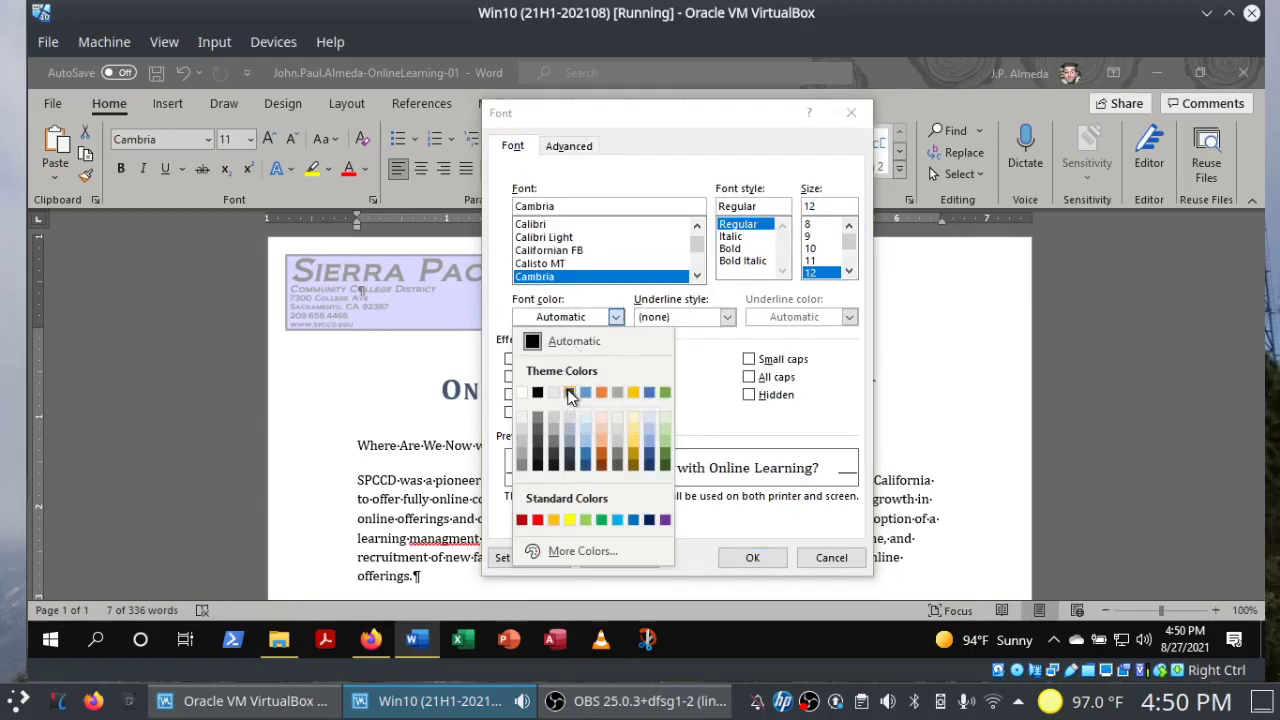
click(569, 393)
Check the underline instruction in Firefox, and in Word's Font dialog set the heading's underline style to double underline.
click(372, 642)
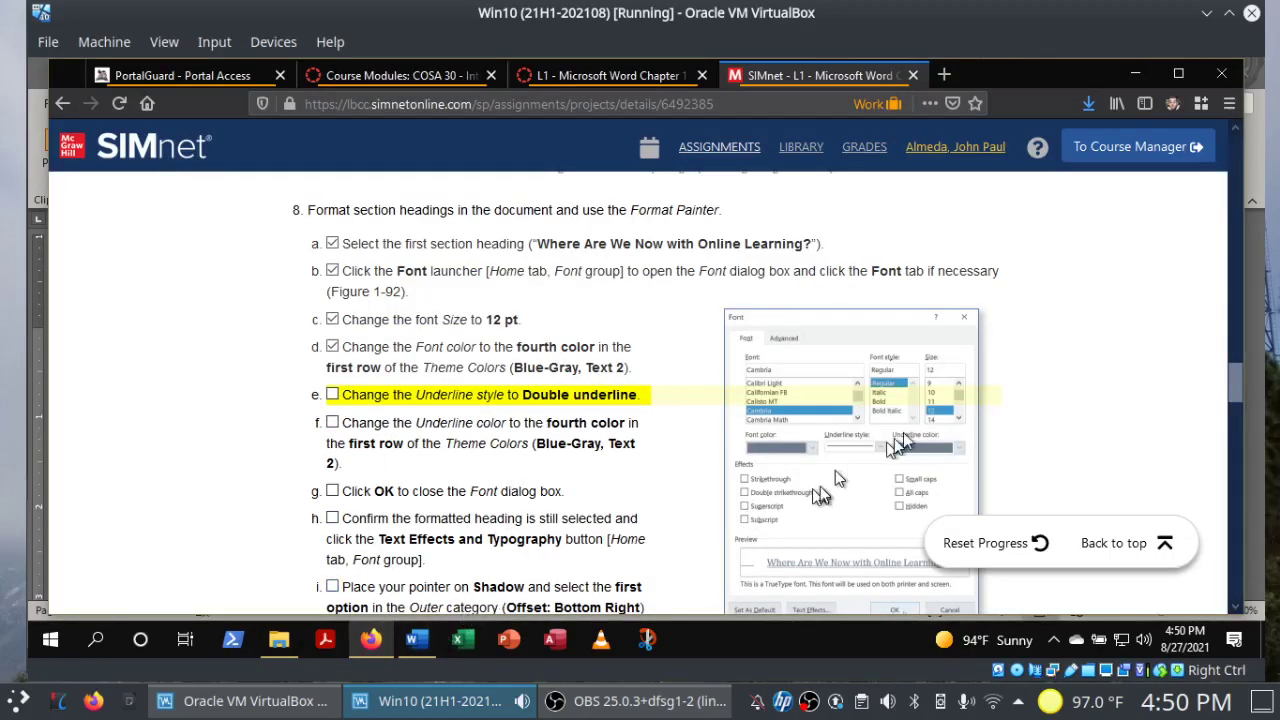
click(430, 638)
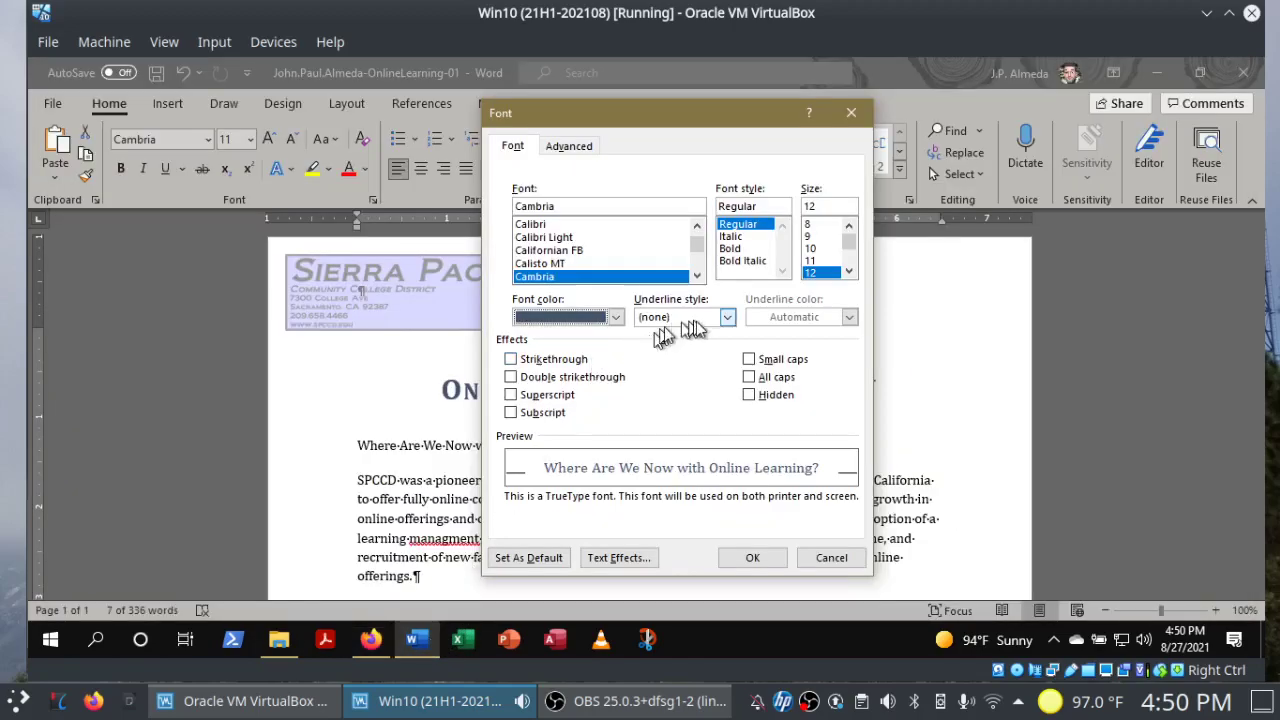
click(728, 317)
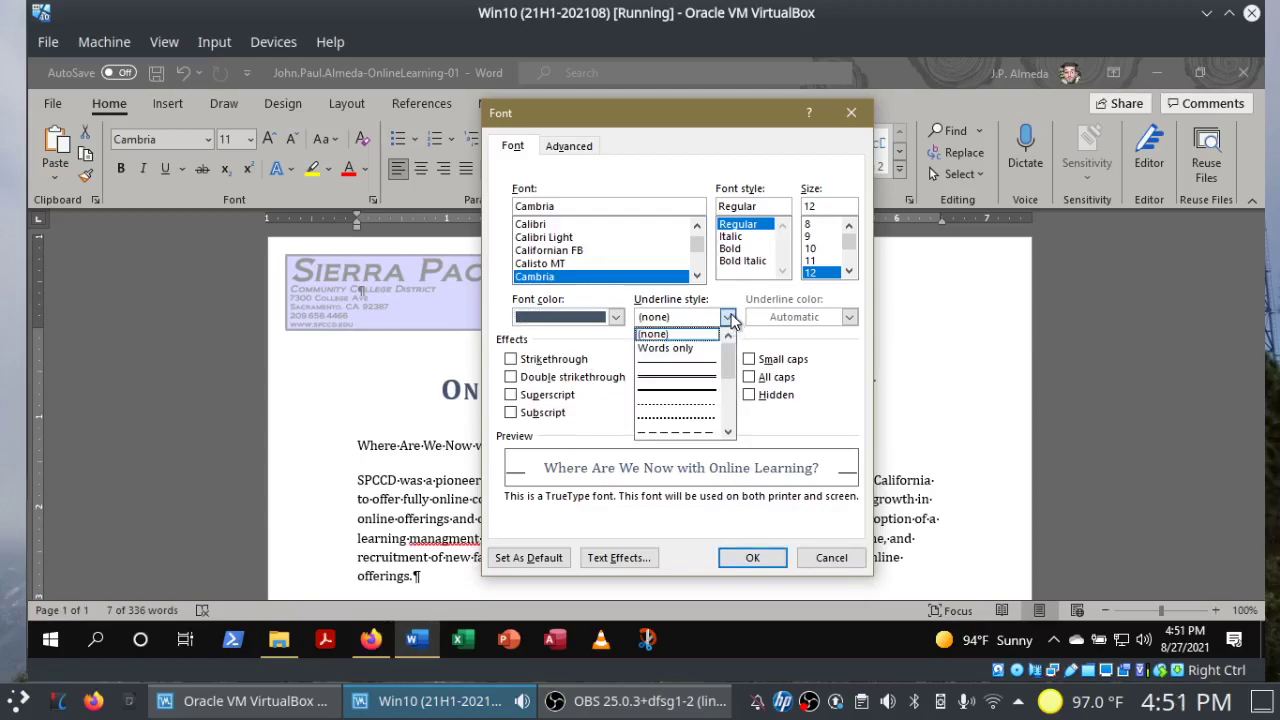
click(711, 378)
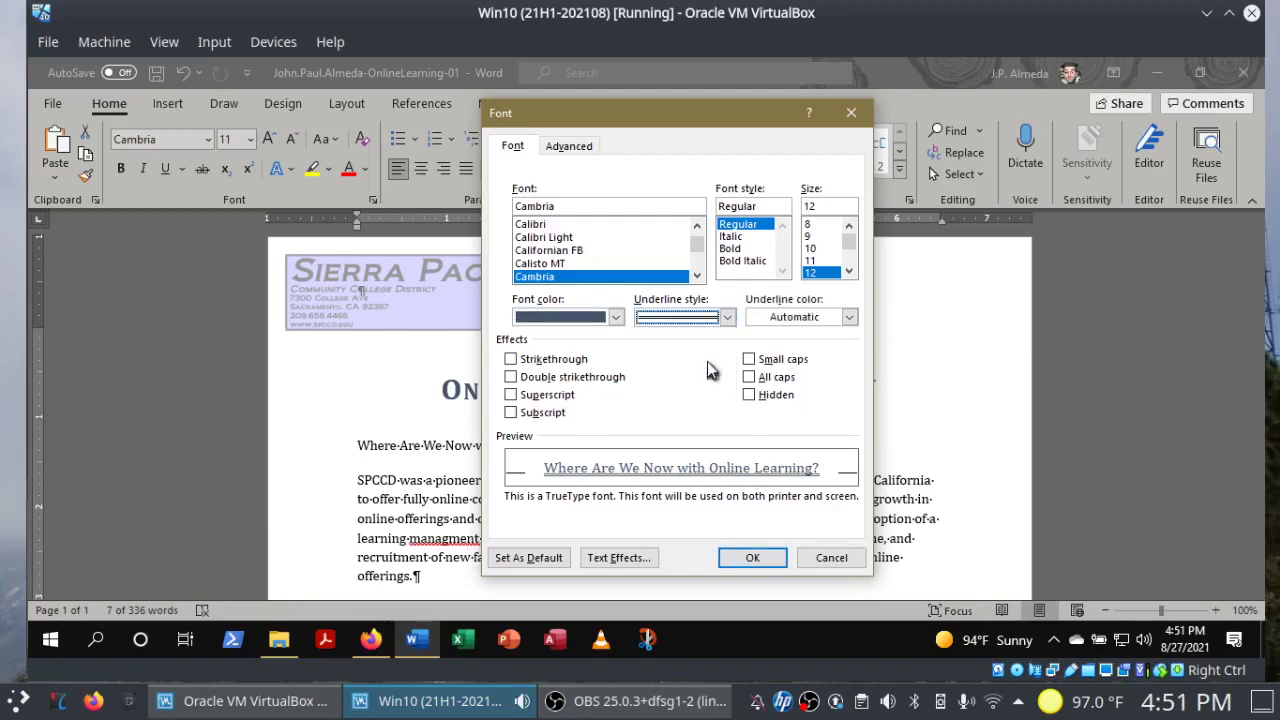
Tick off the underline style and underline color instructions, 8e and 8f, on the SIMnet page in Firefox.
click(385, 645)
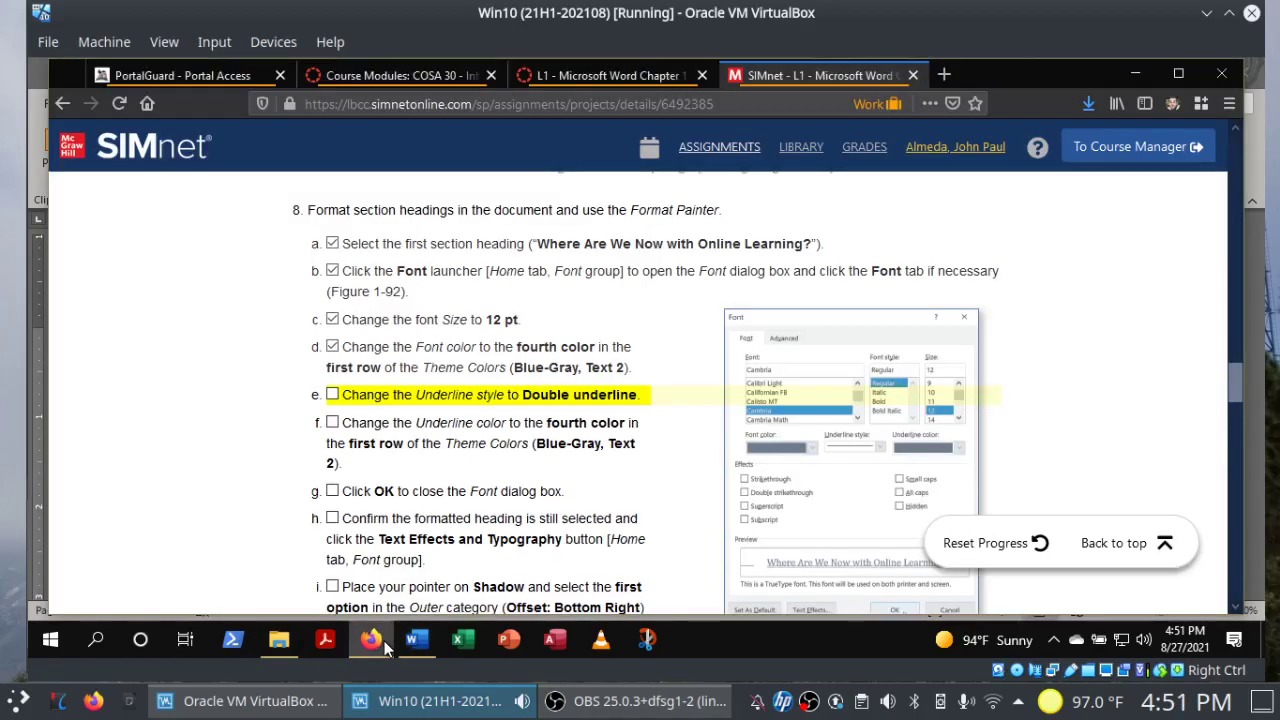
click(332, 396)
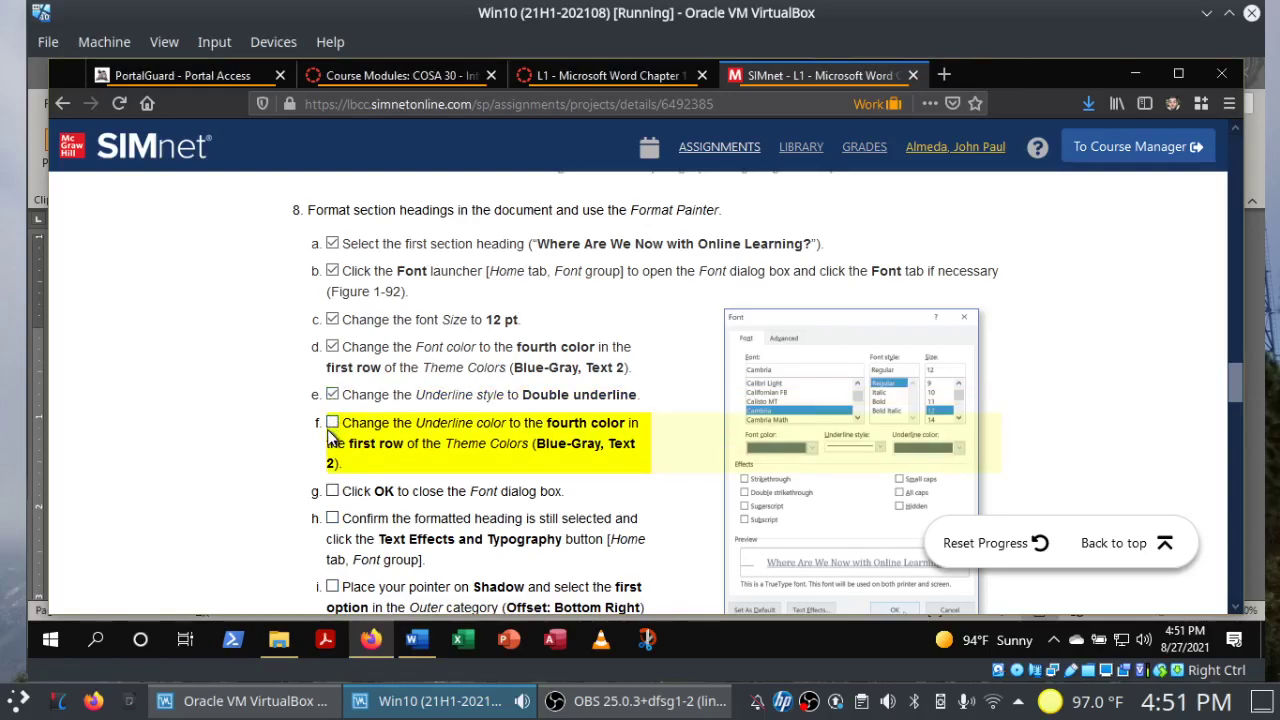
click(332, 423)
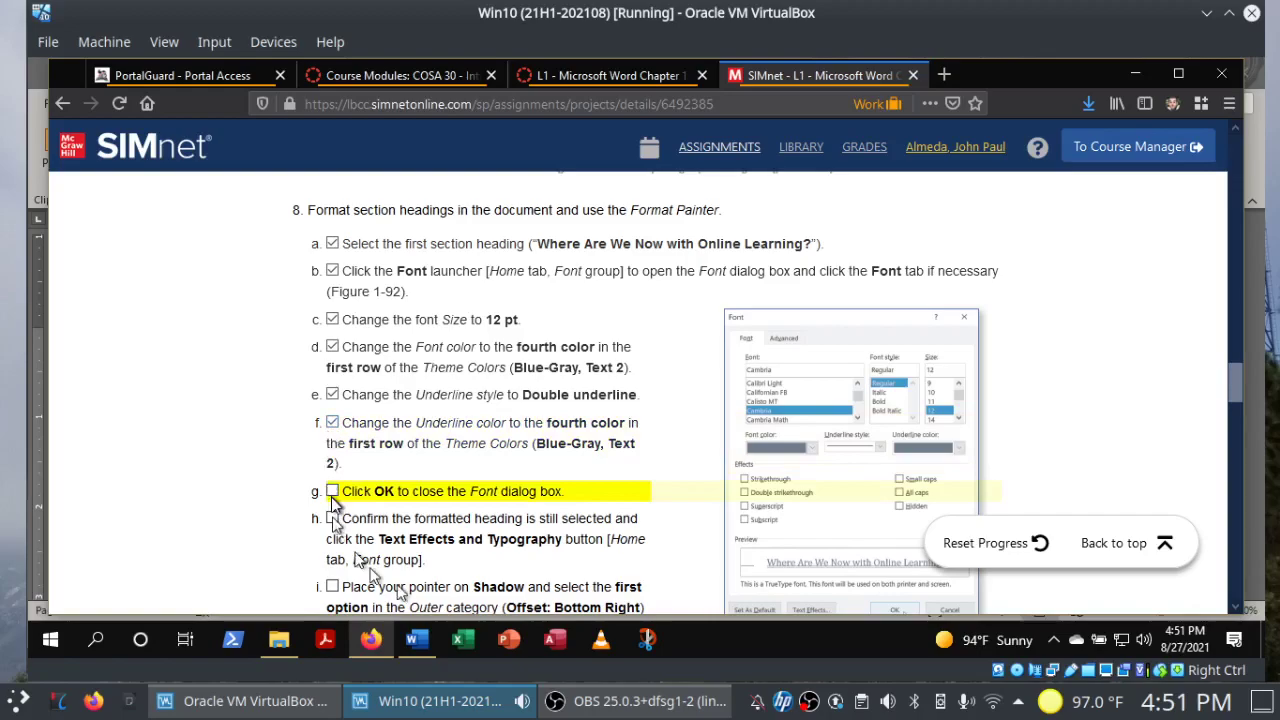
Switch to Word, set the heading's underline color to Blue-Gray, Text 2, and apply the font settings.
click(420, 640)
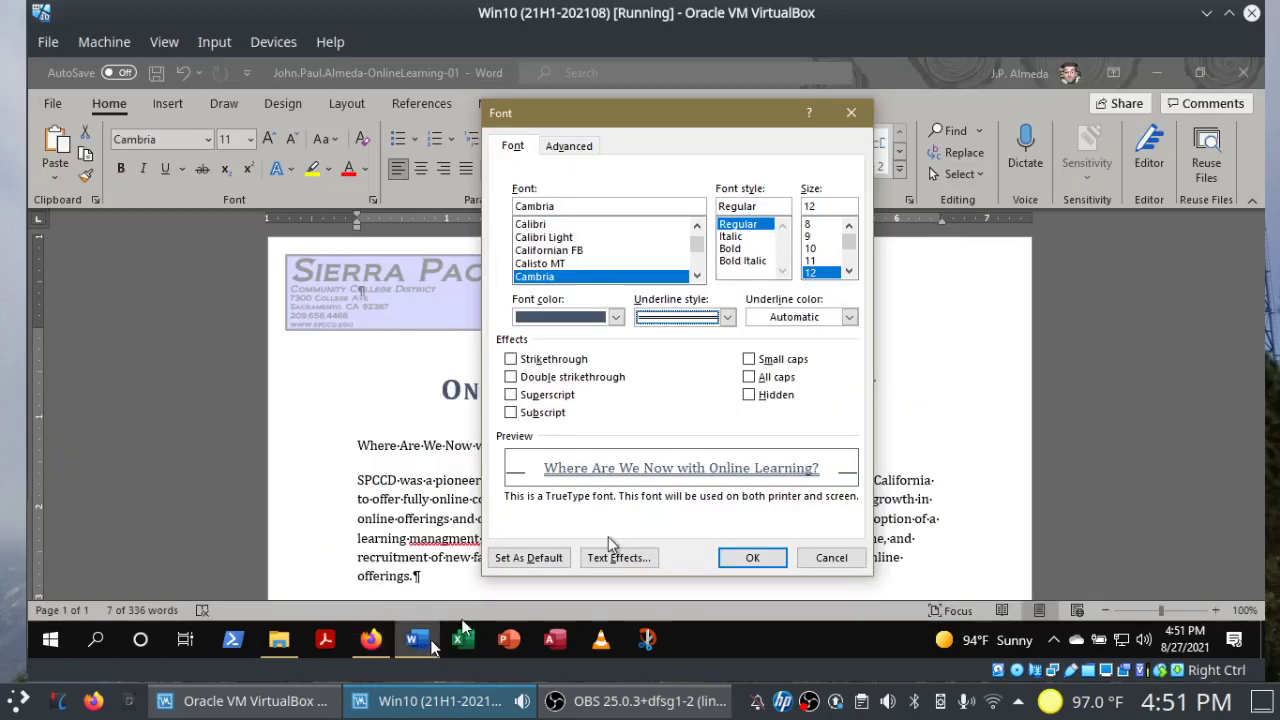
click(848, 317)
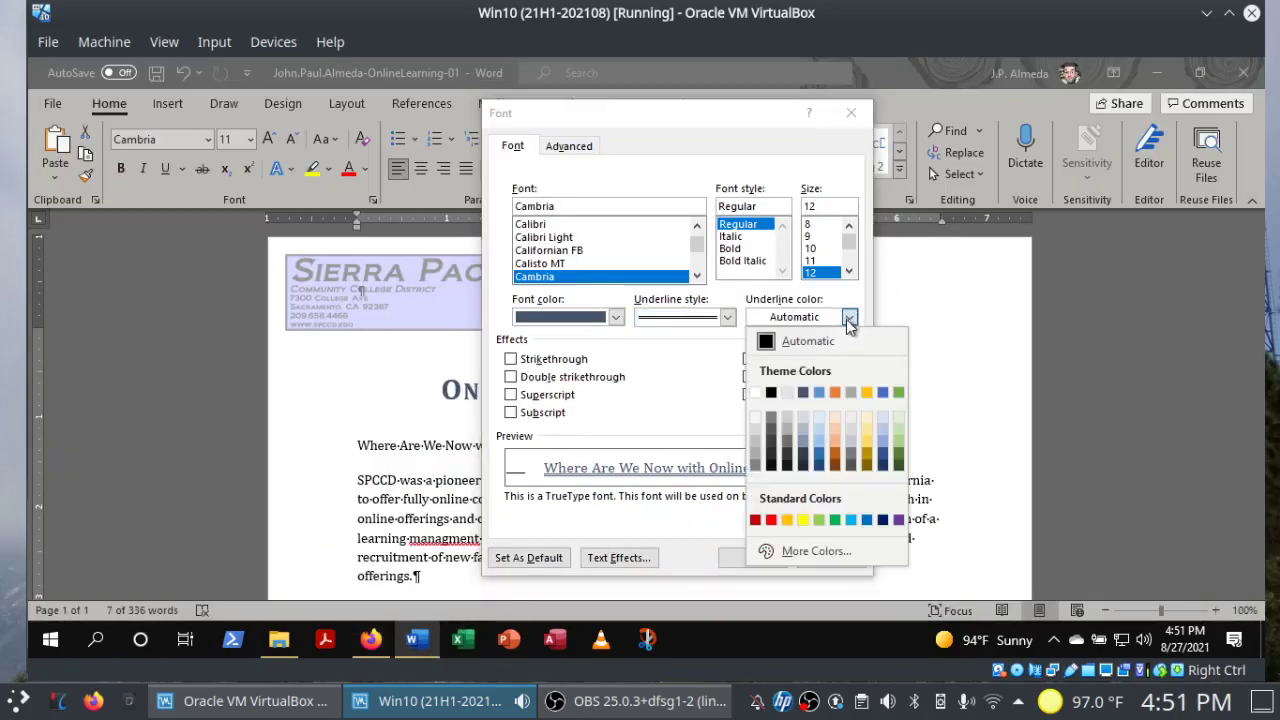
click(805, 392)
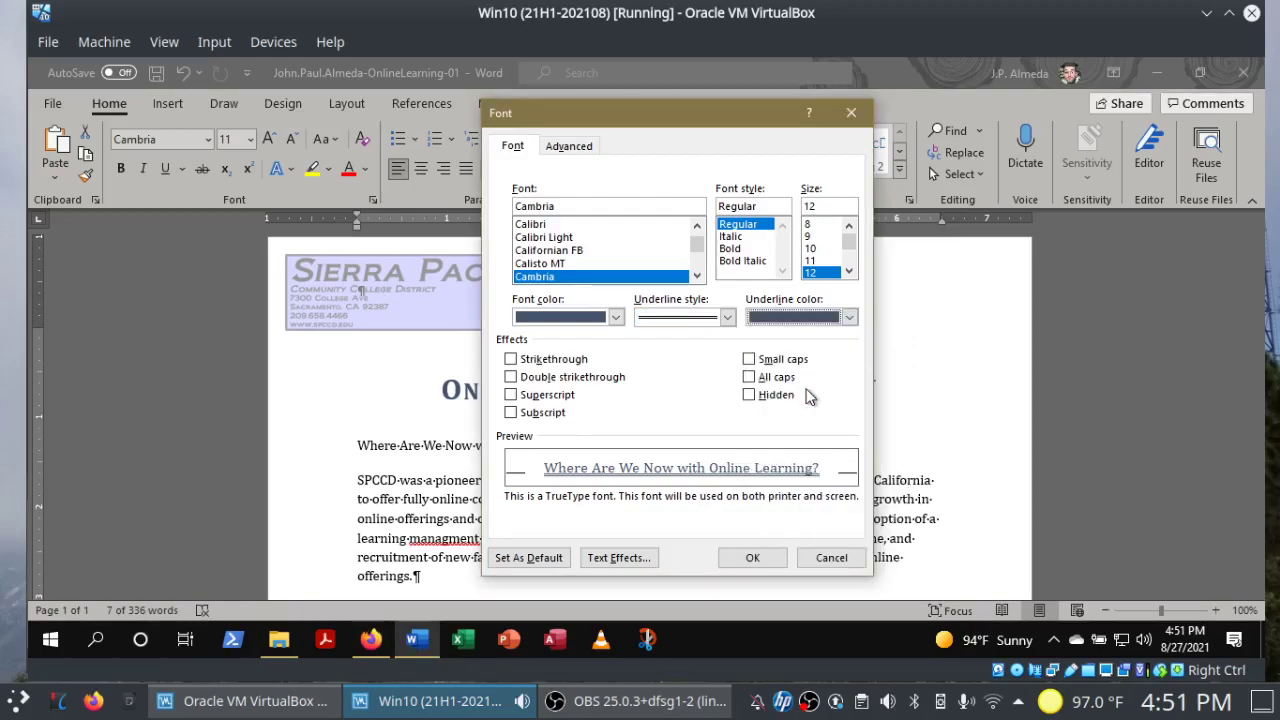
click(780, 557)
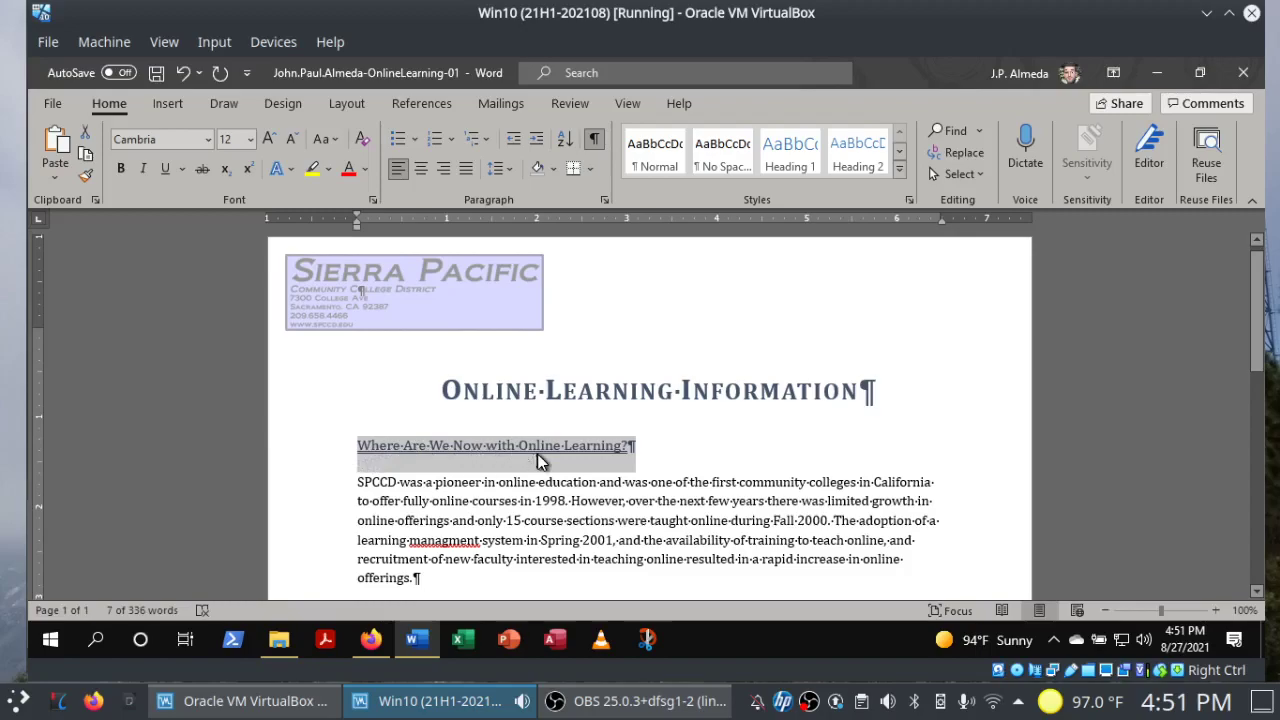
Tick off instruction 8g about closing the Font dialog box on the SIMnet page in Firefox.
click(371, 639)
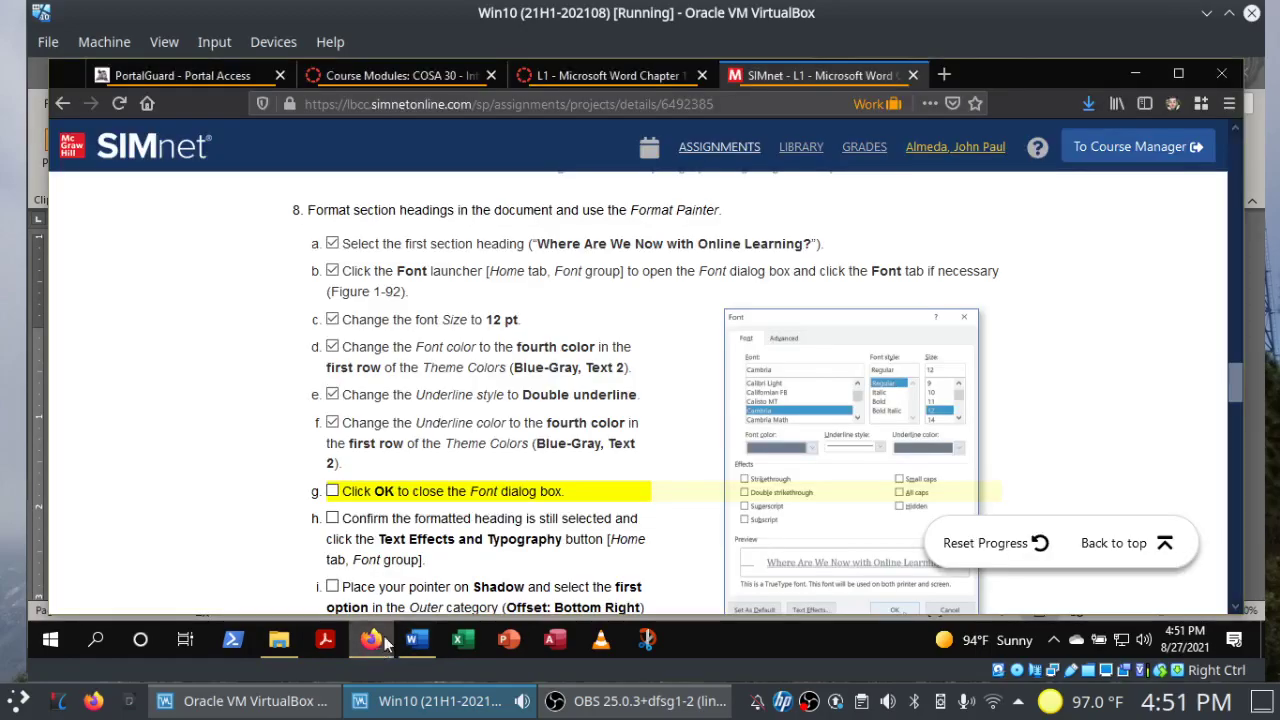
click(332, 491)
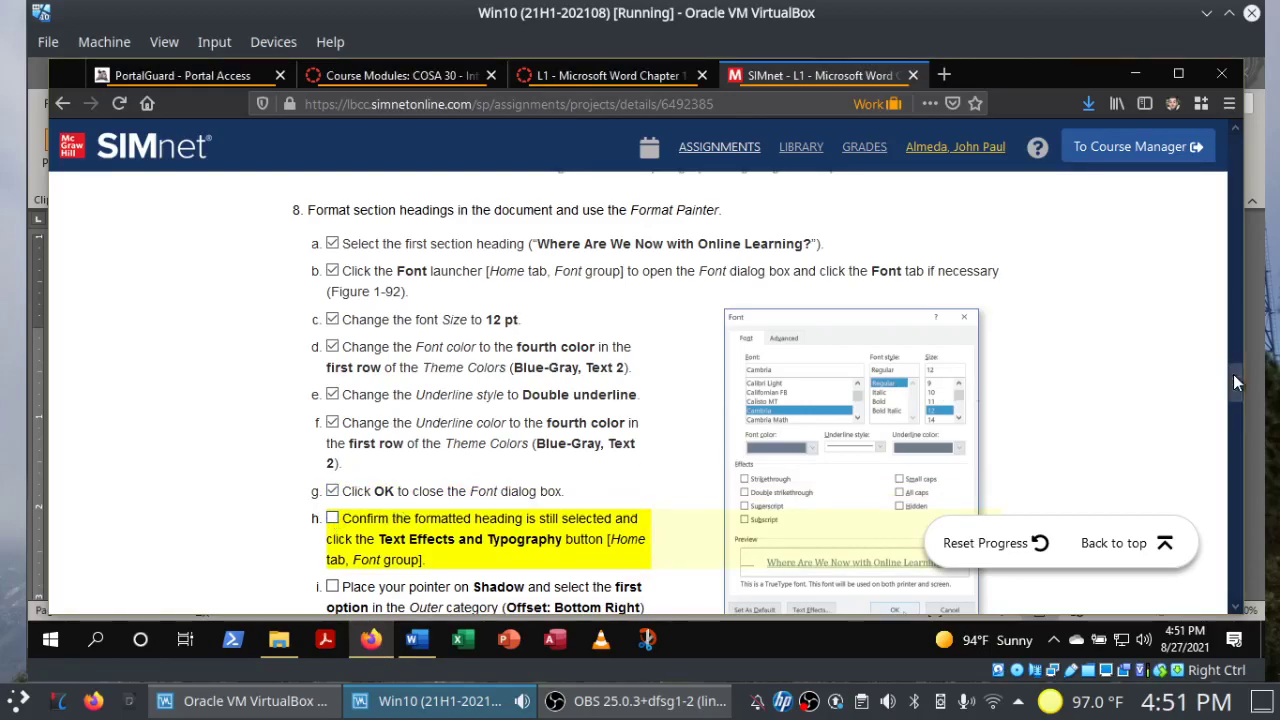
Read the shadow instructions in Firefox, and in Word apply the Offset: Bottom Right outer shadow to the selected first section heading.
drag(1236, 383, 1234, 405)
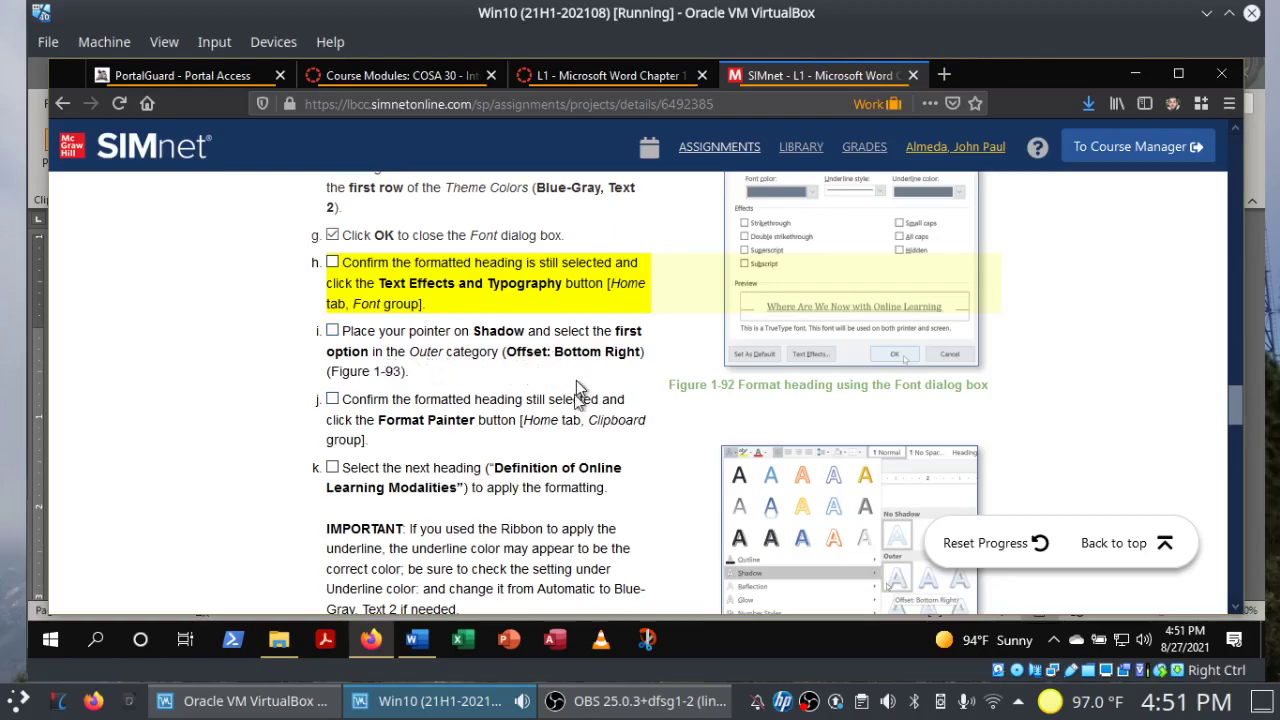
click(417, 639)
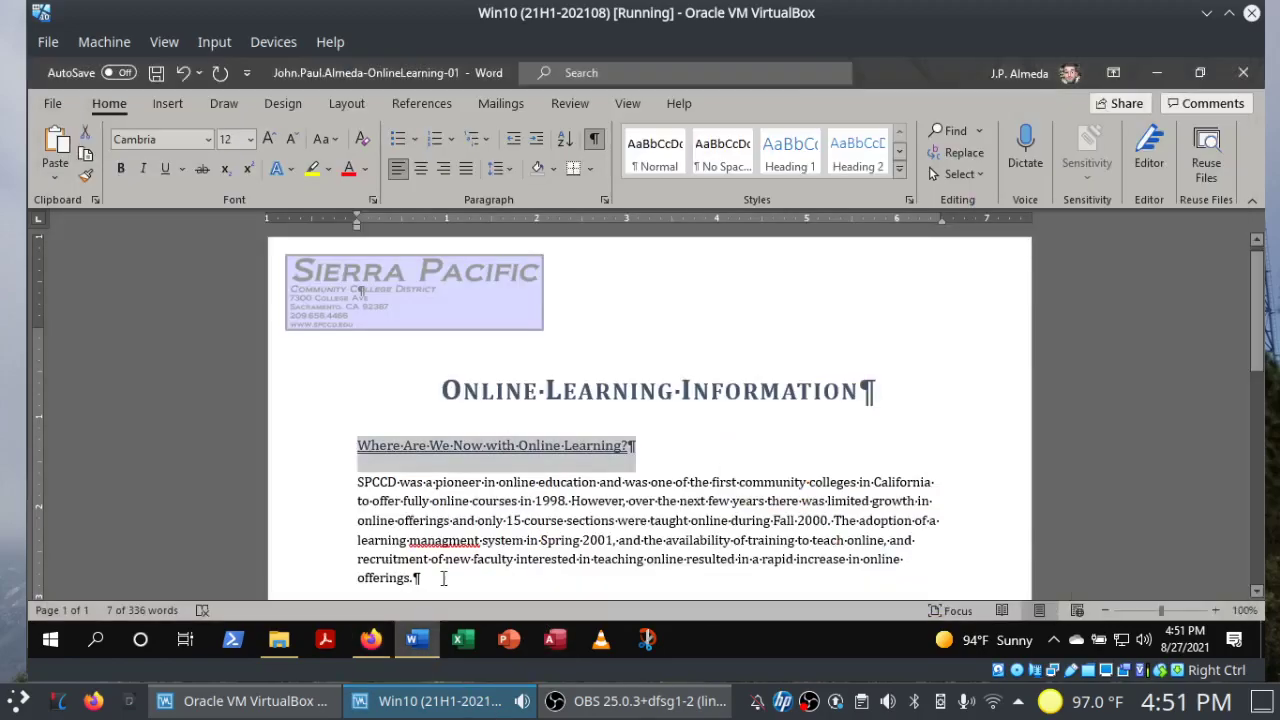
click(293, 170)
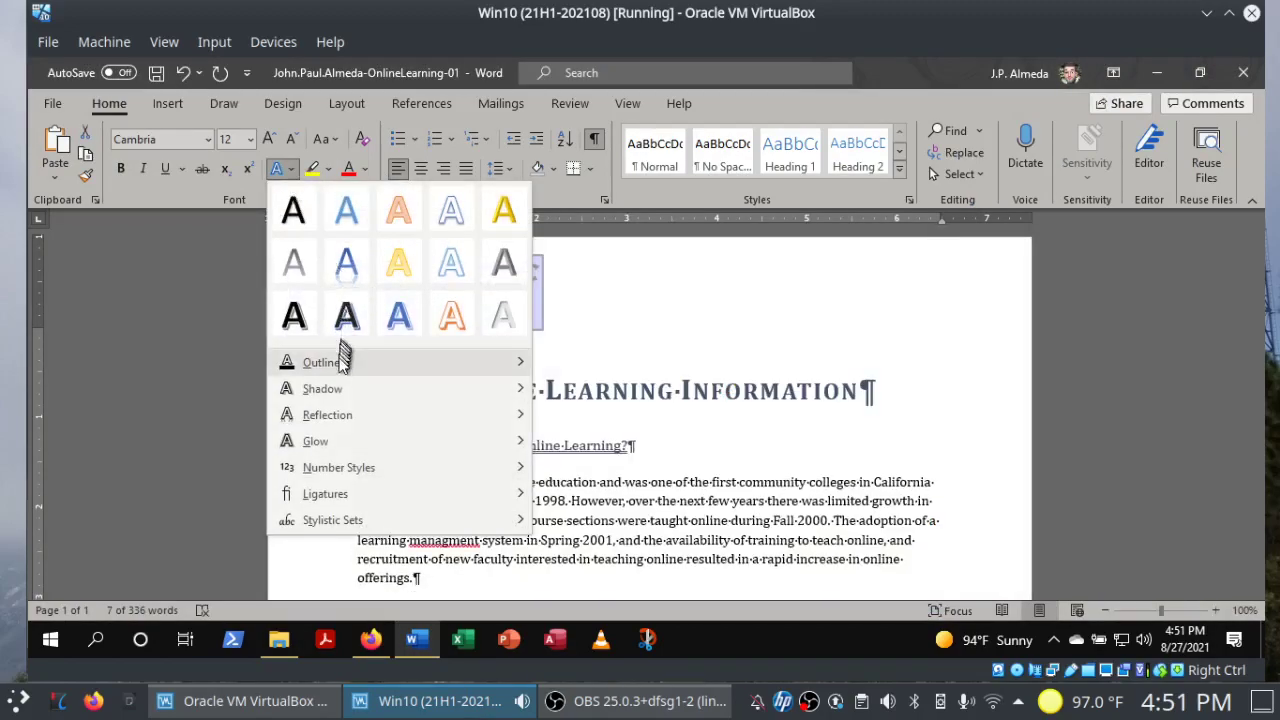
mouse_move(335, 390)
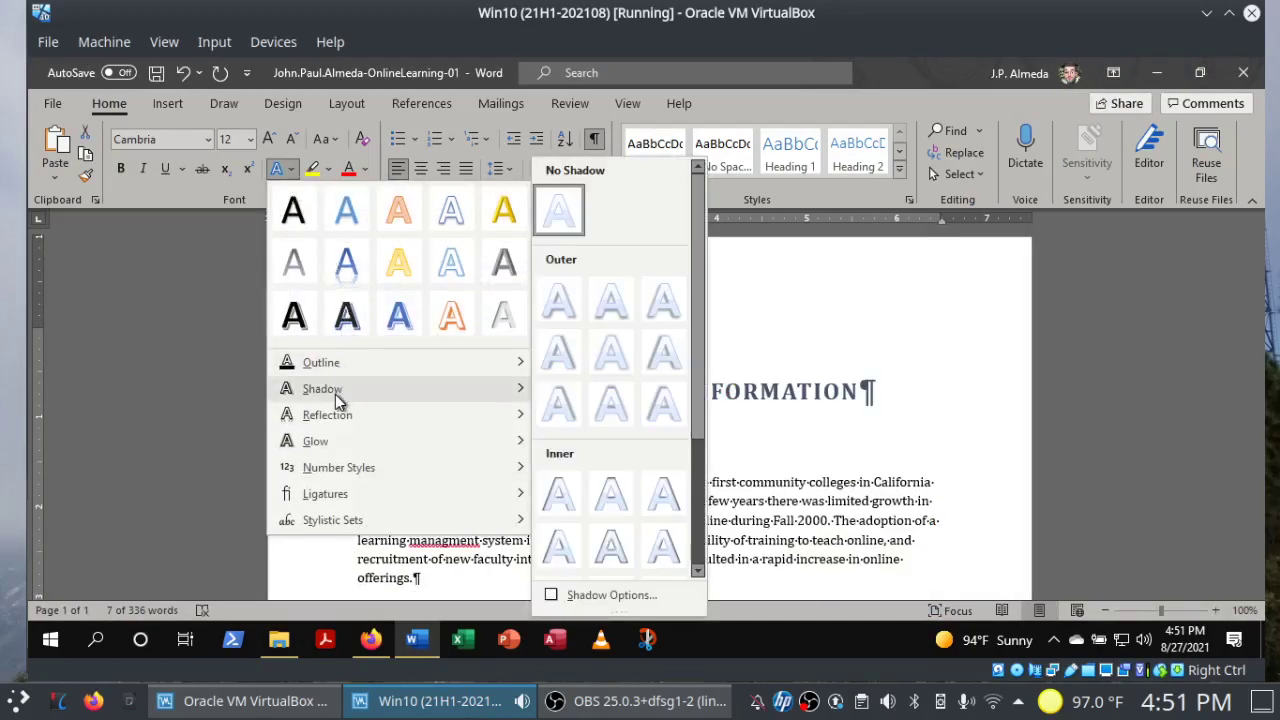
click(558, 310)
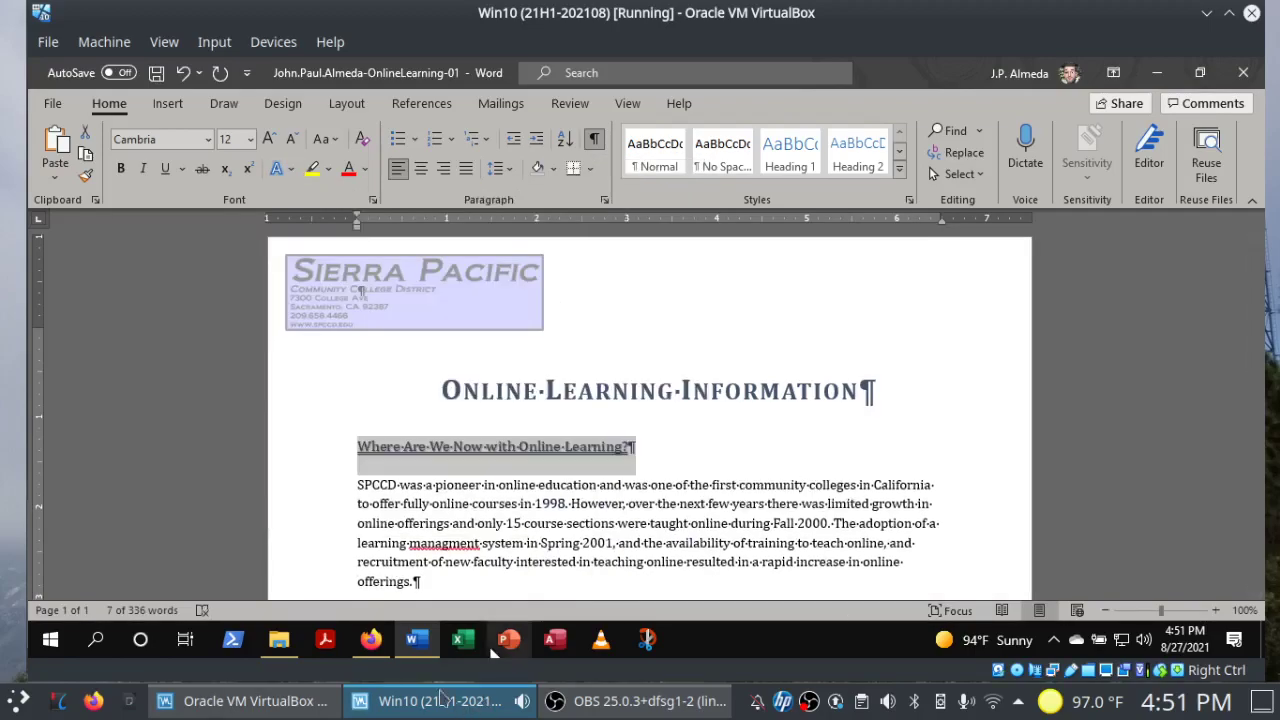
Tick off instructions 8h, 8i and 8j about the shadow effect and Format Painter on the SIMnet page in Firefox.
click(371, 640)
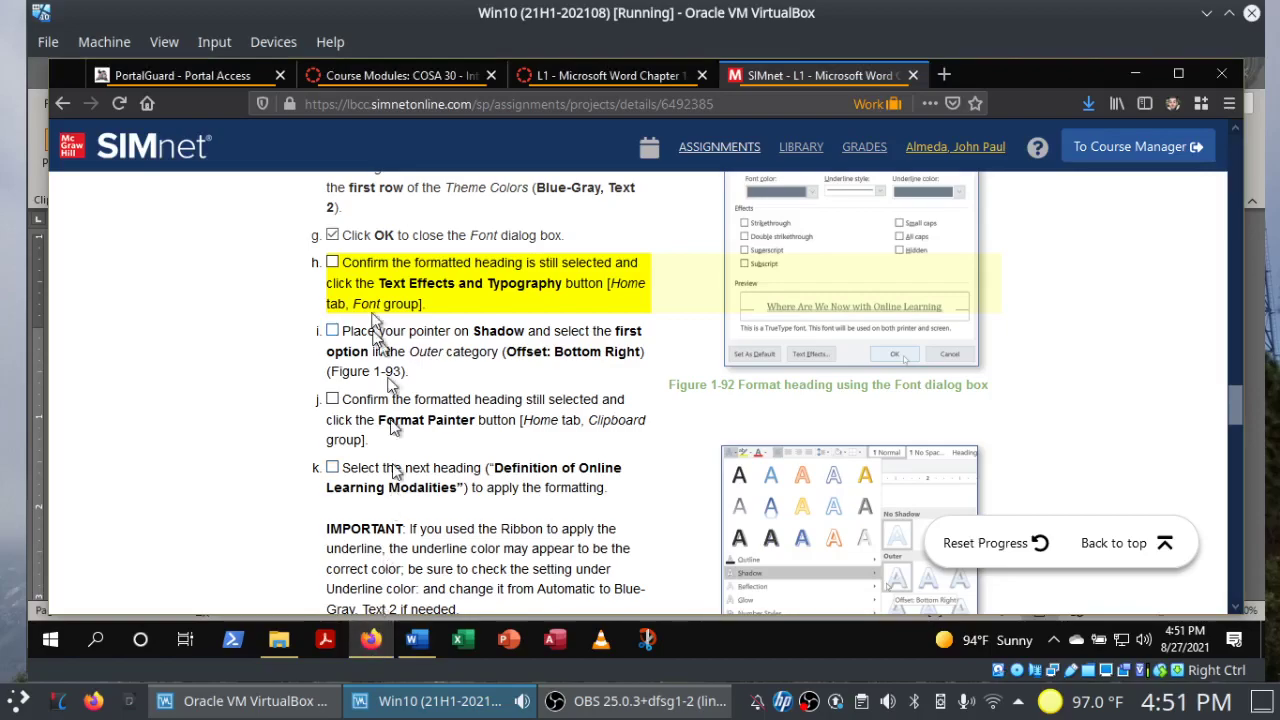
click(332, 262)
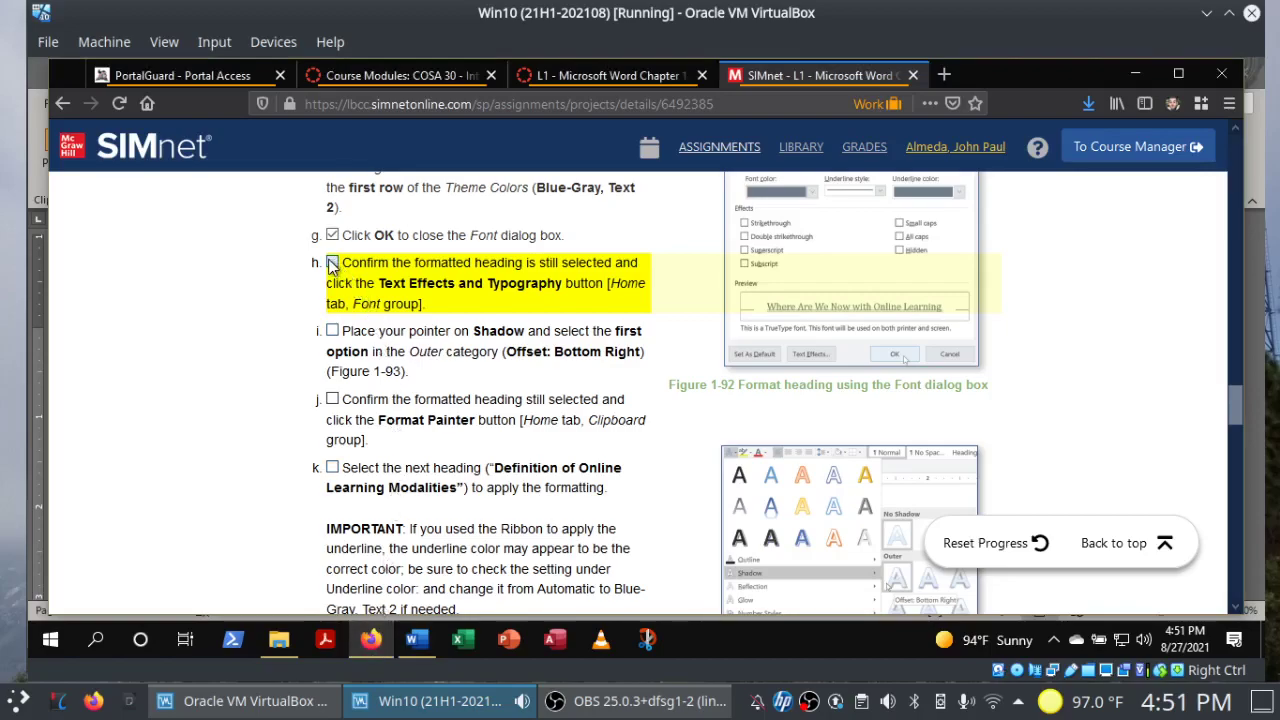
click(332, 331)
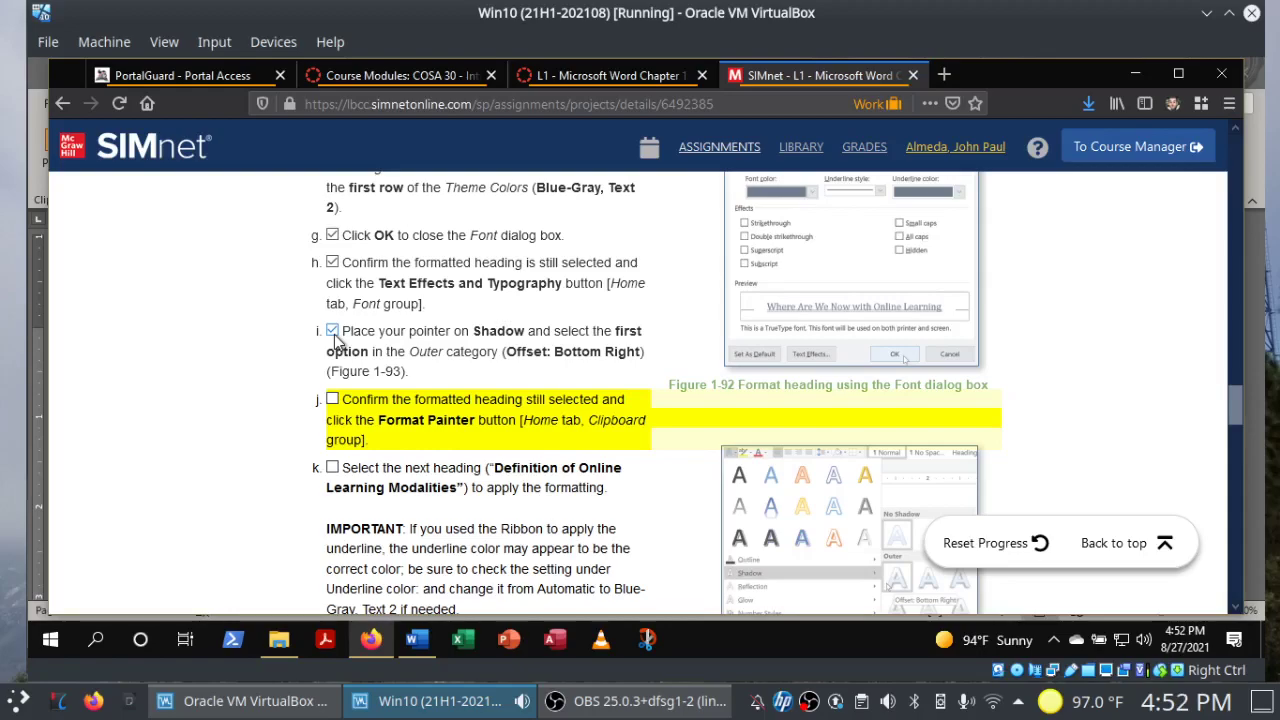
click(333, 399)
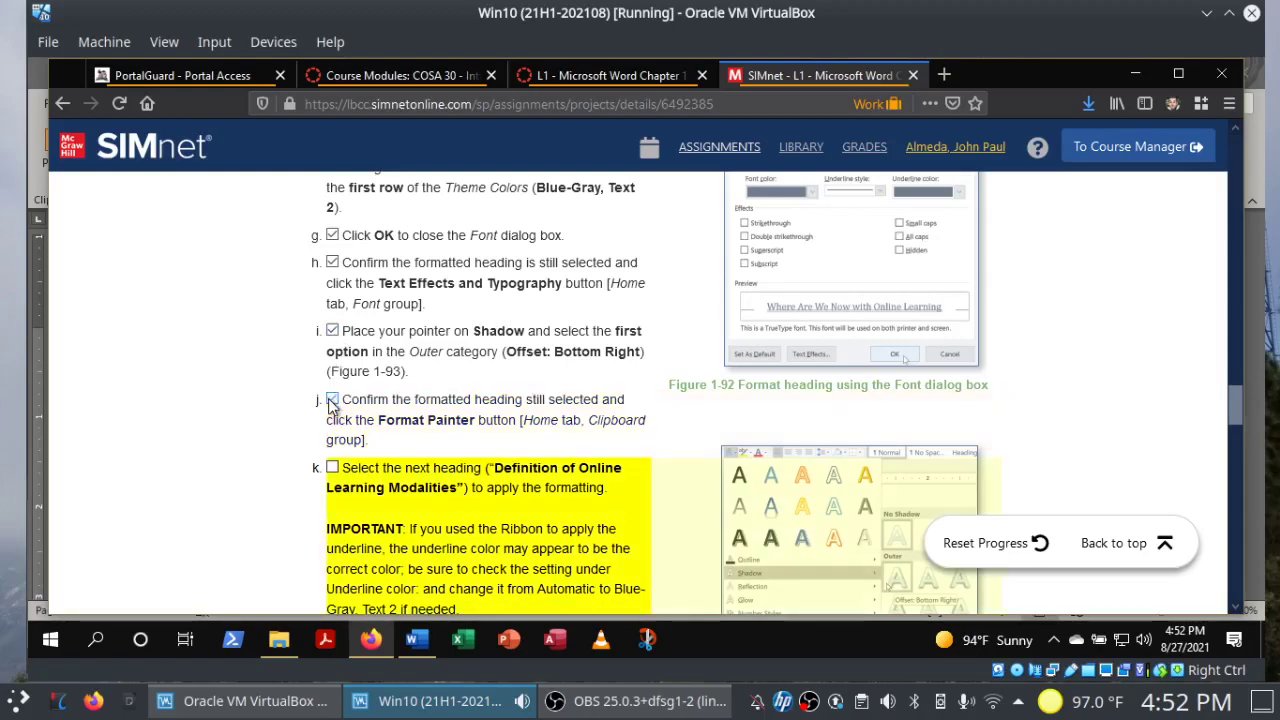
In Word, use Format Painter to copy the first section heading's formatting to the "Definition of Online Learning Modalities" heading.
click(417, 639)
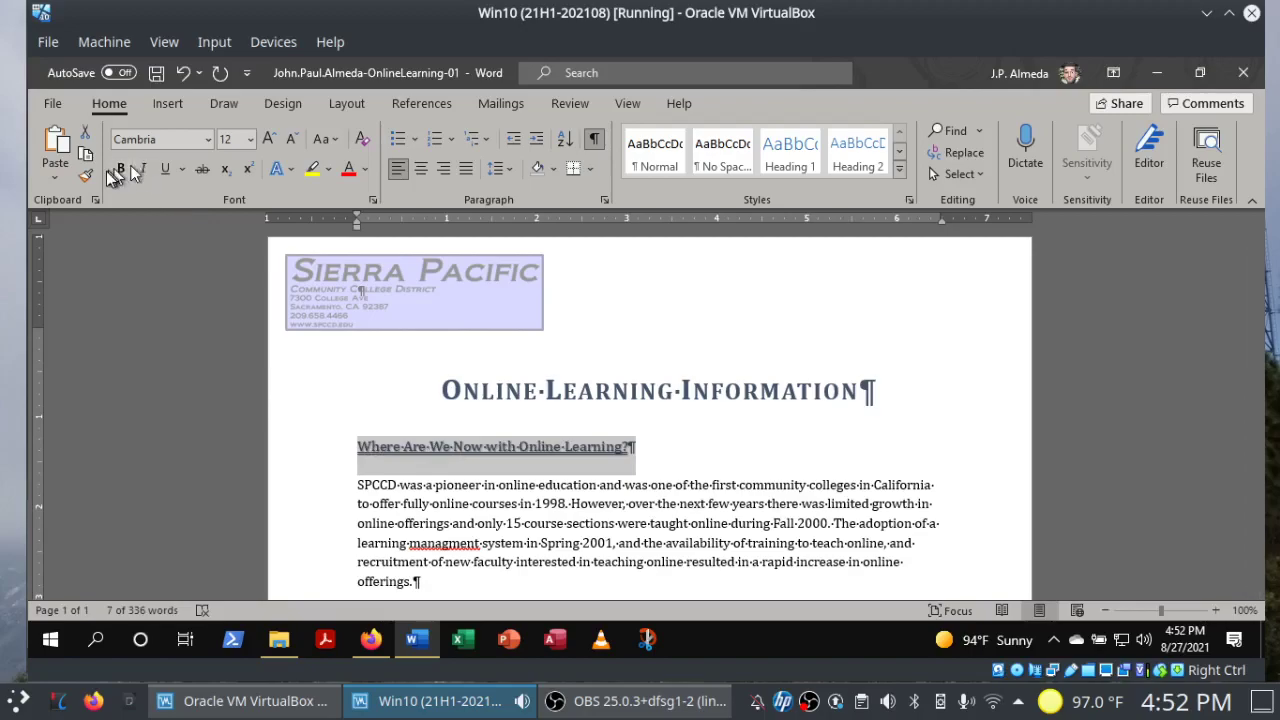
click(87, 171)
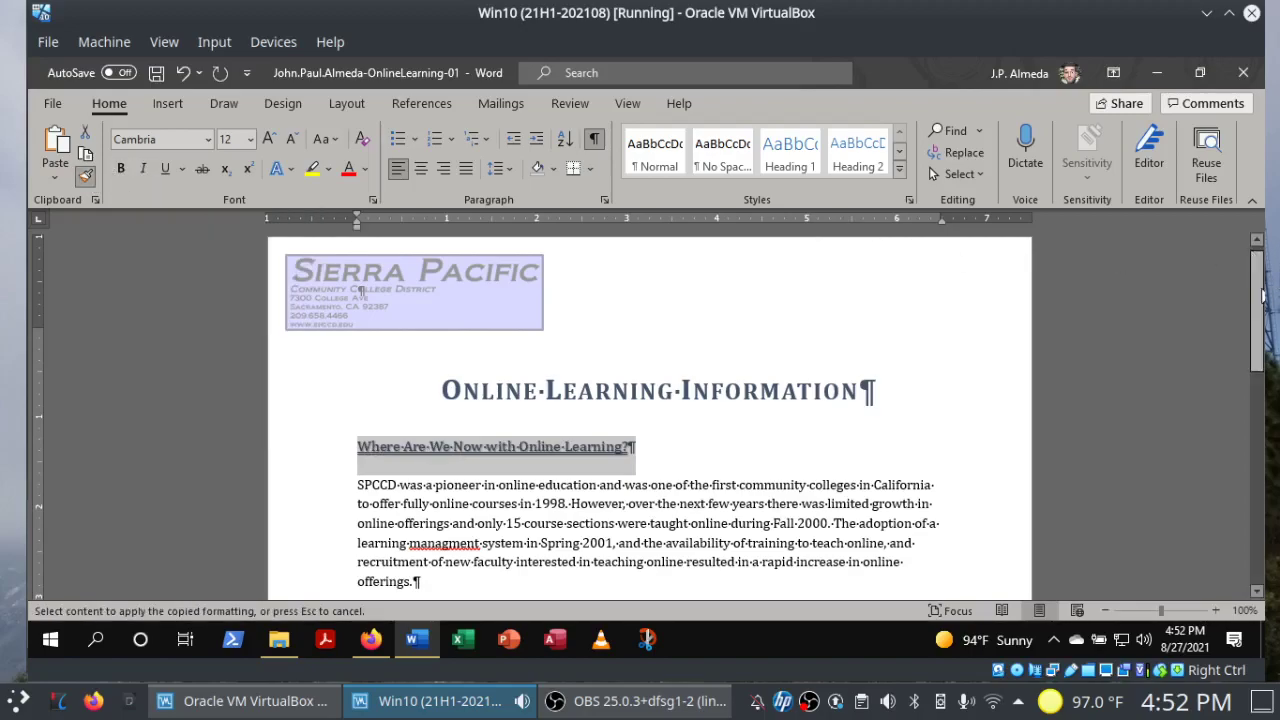
drag(1250, 257, 1258, 369)
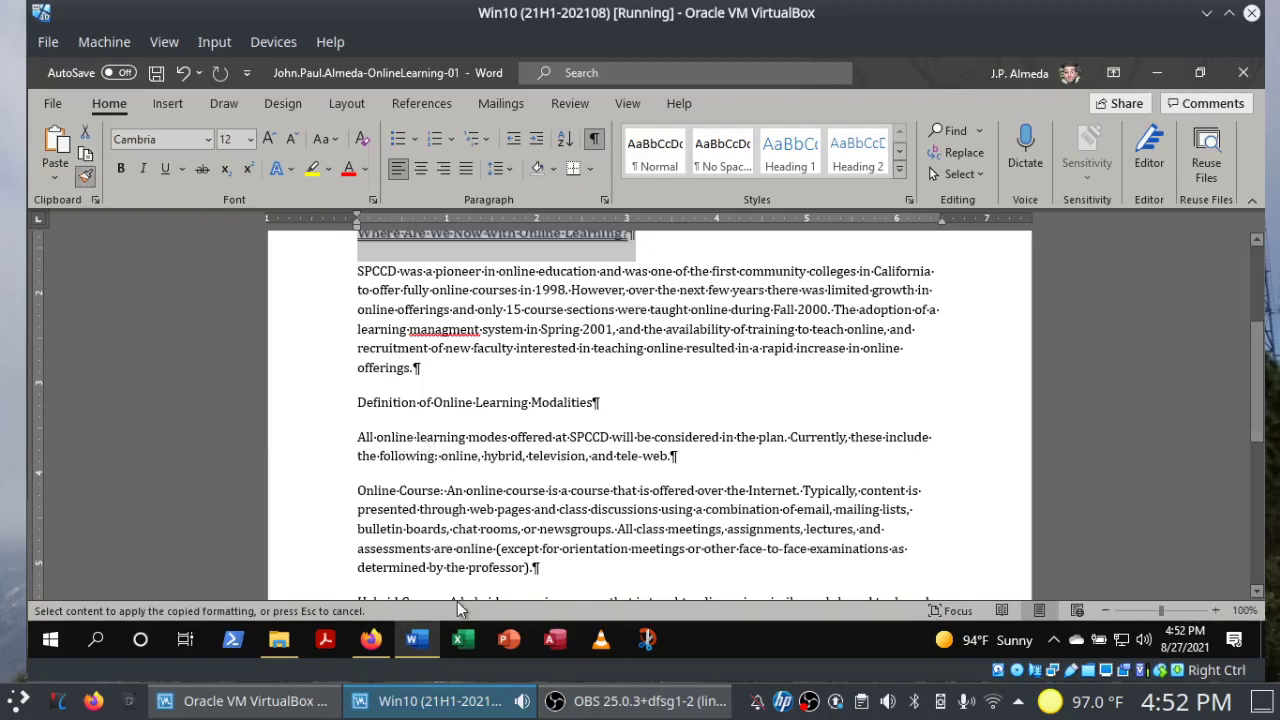
click(371, 640)
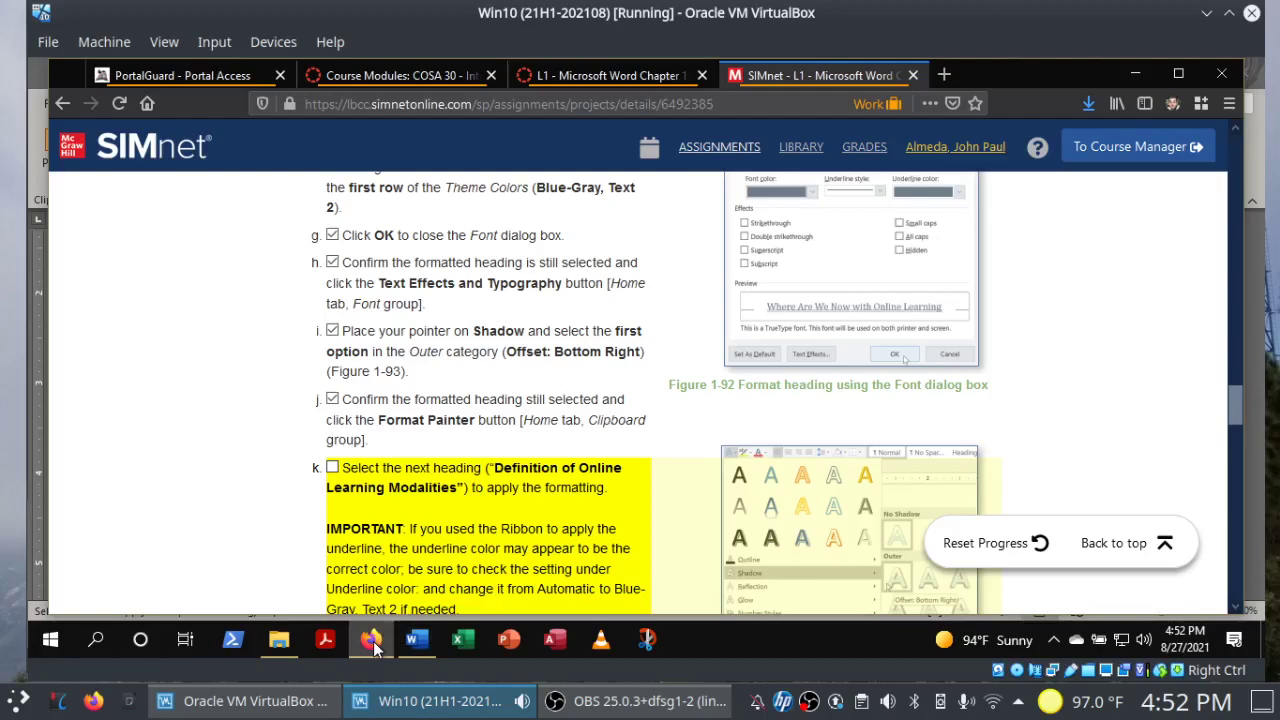
click(371, 640)
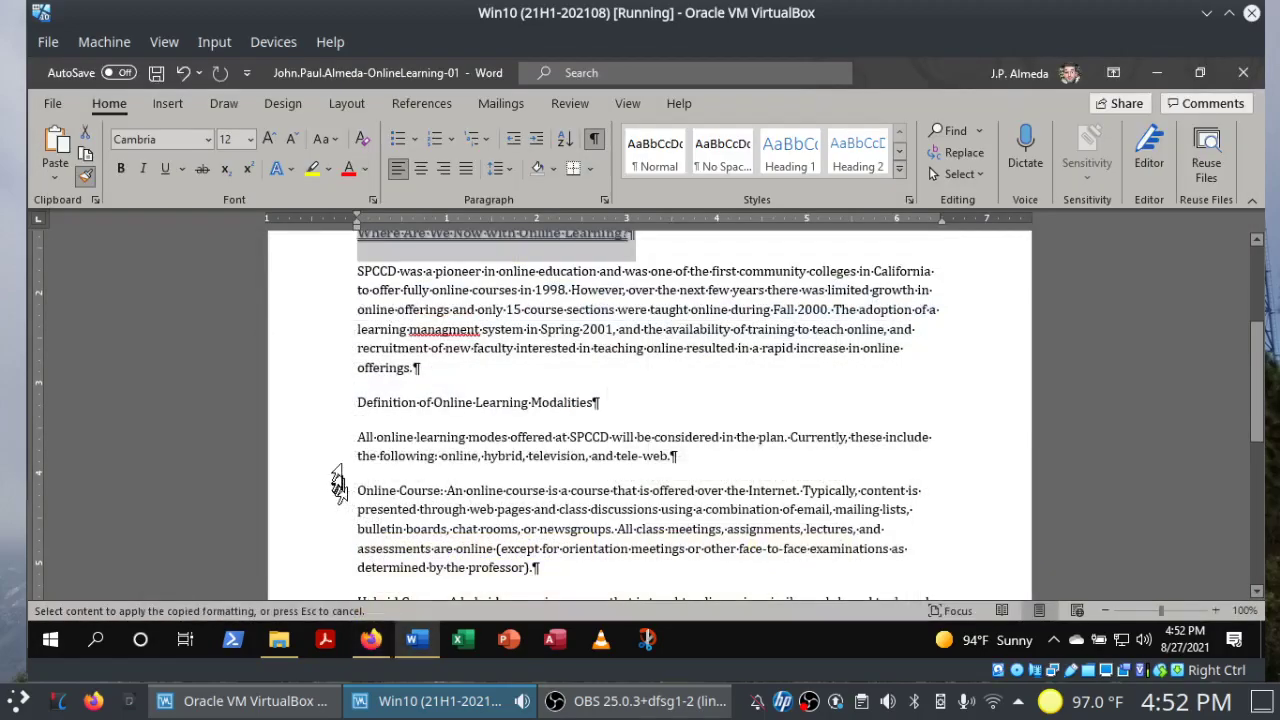
click(316, 412)
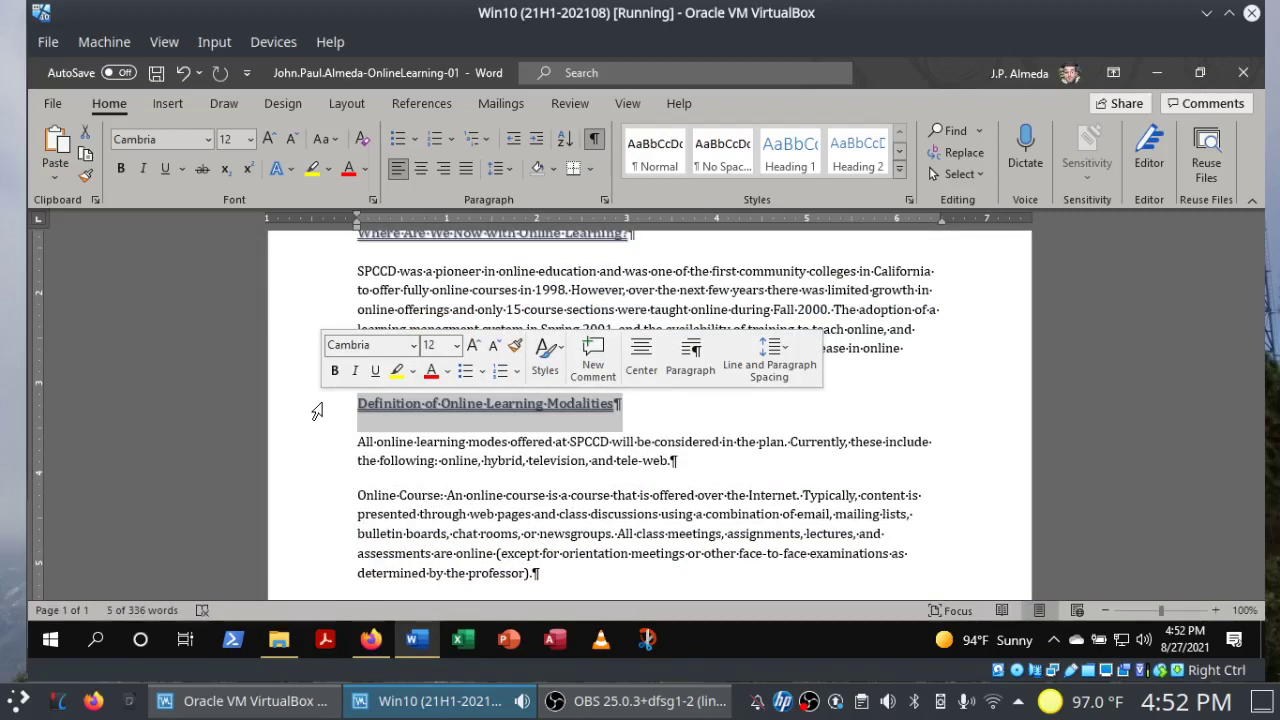
Switch to Firefox and tick off instruction 8k and instruction 9a about selecting the "Online Course:" paragraph heading.
mouse_move(372, 668)
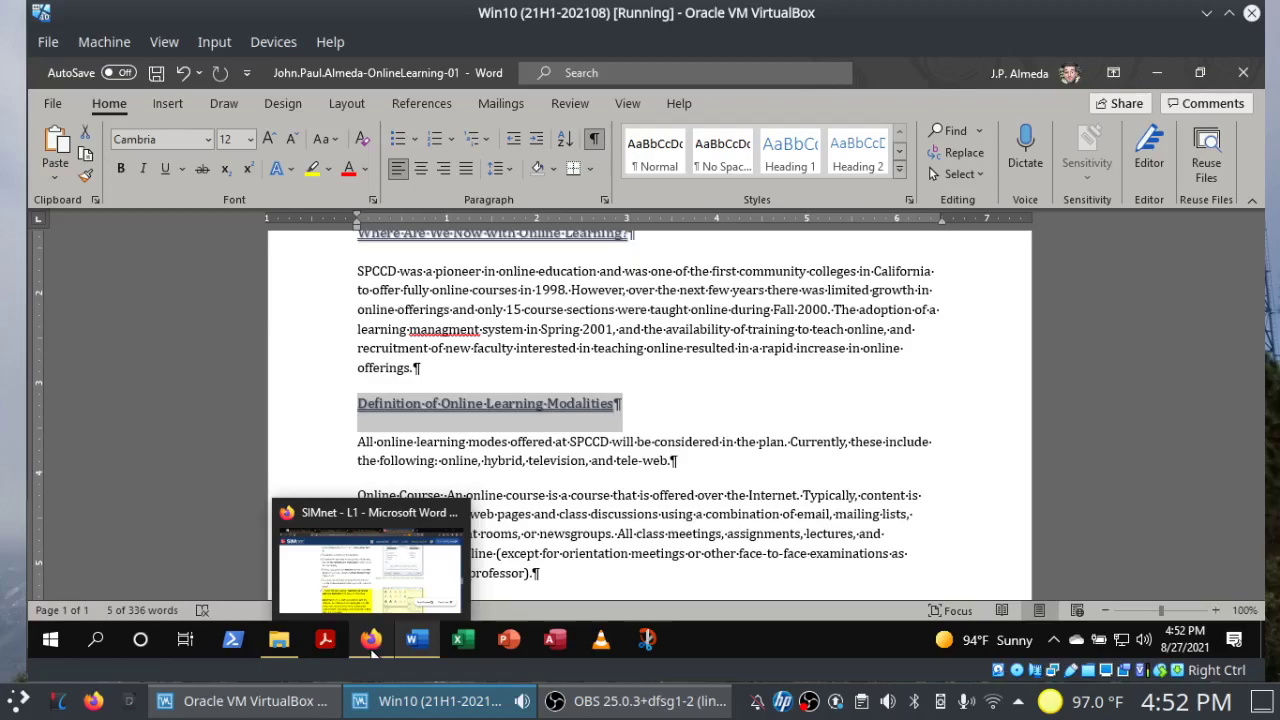
click(371, 645)
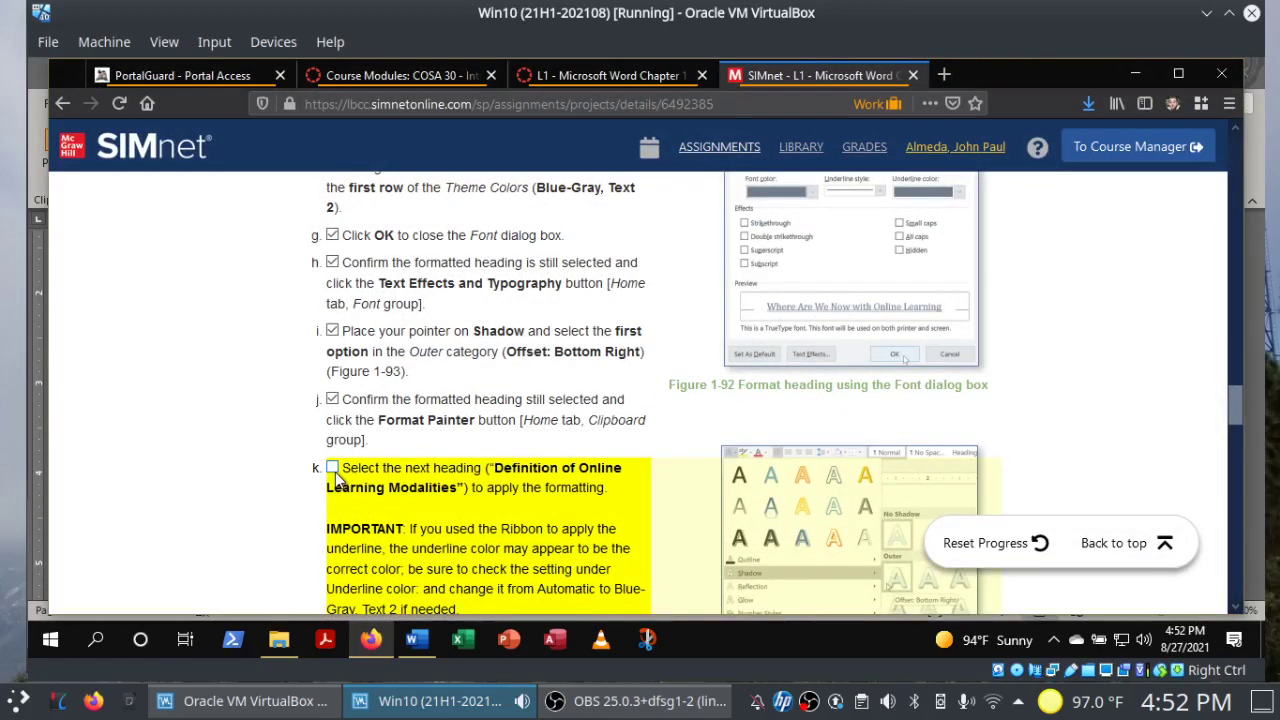
click(332, 468)
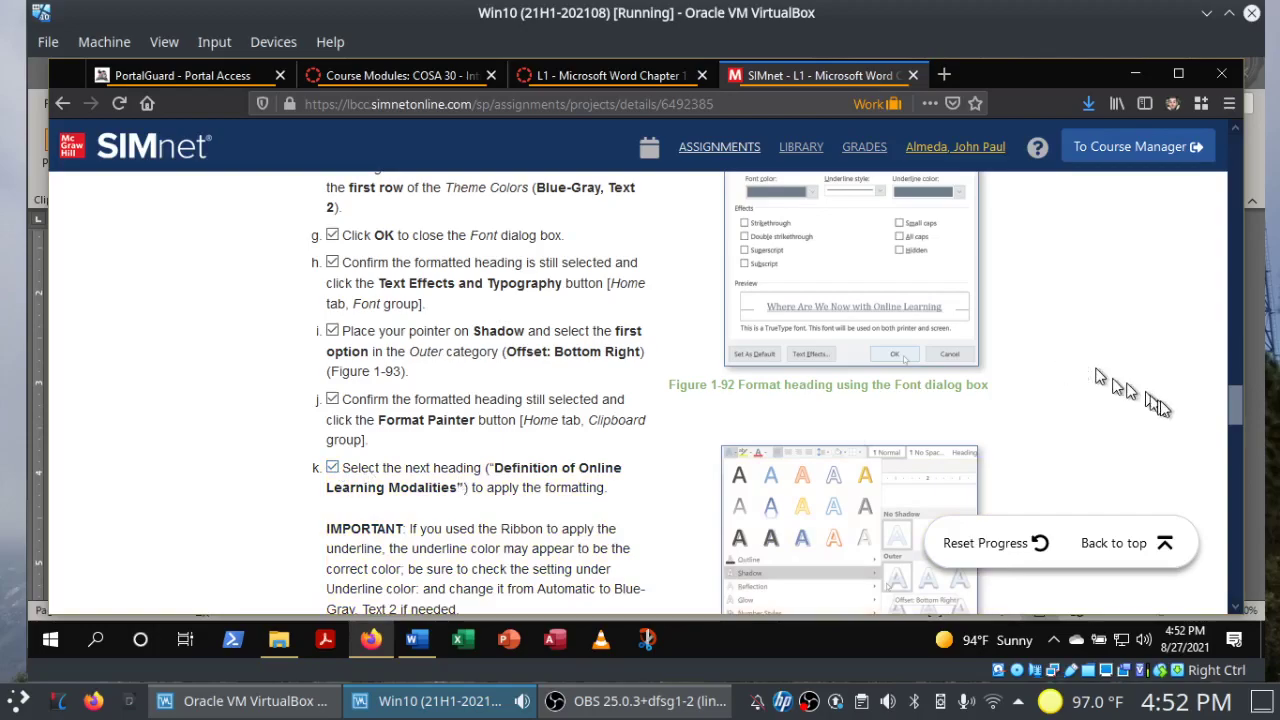
drag(1236, 412, 1234, 455)
click(417, 640)
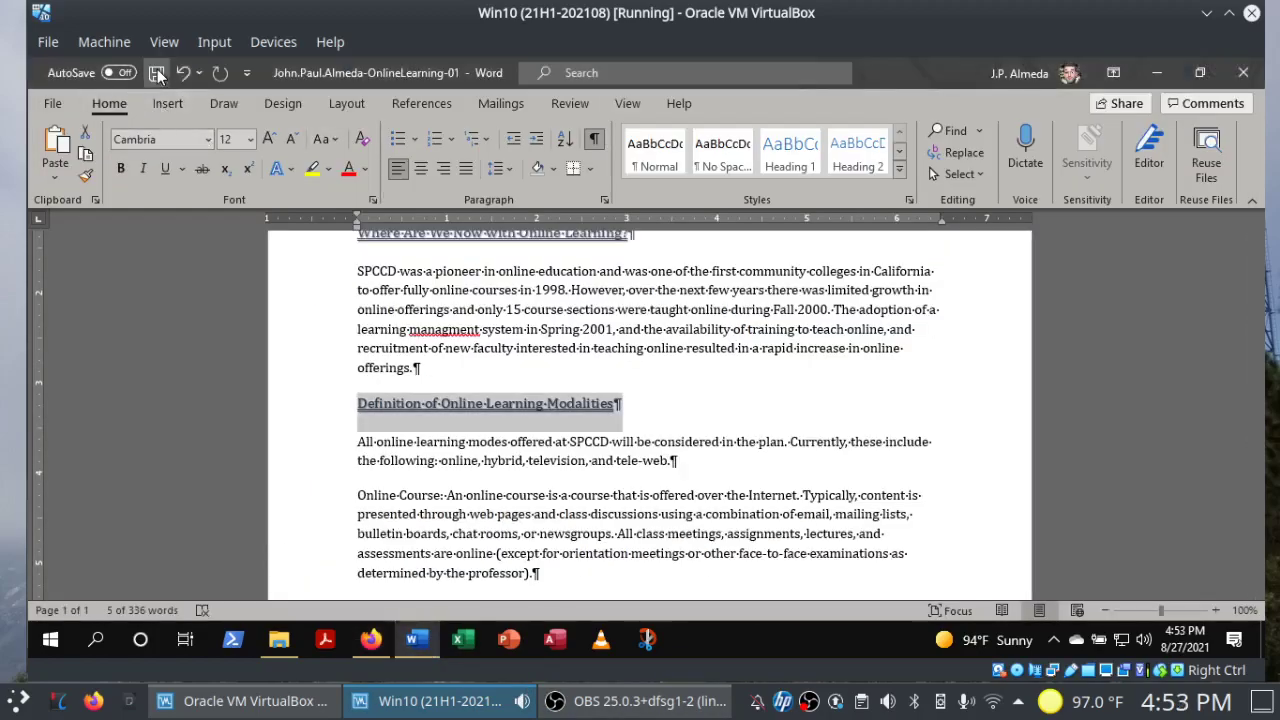
click(371, 642)
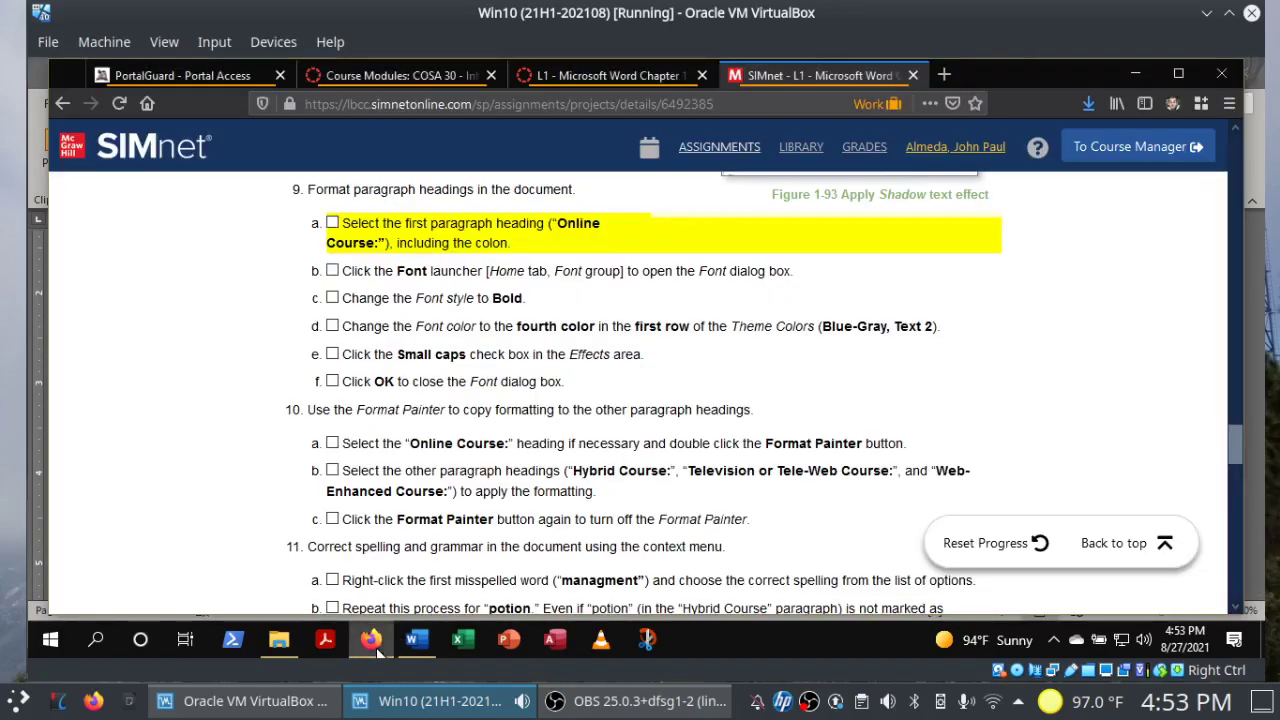
click(333, 224)
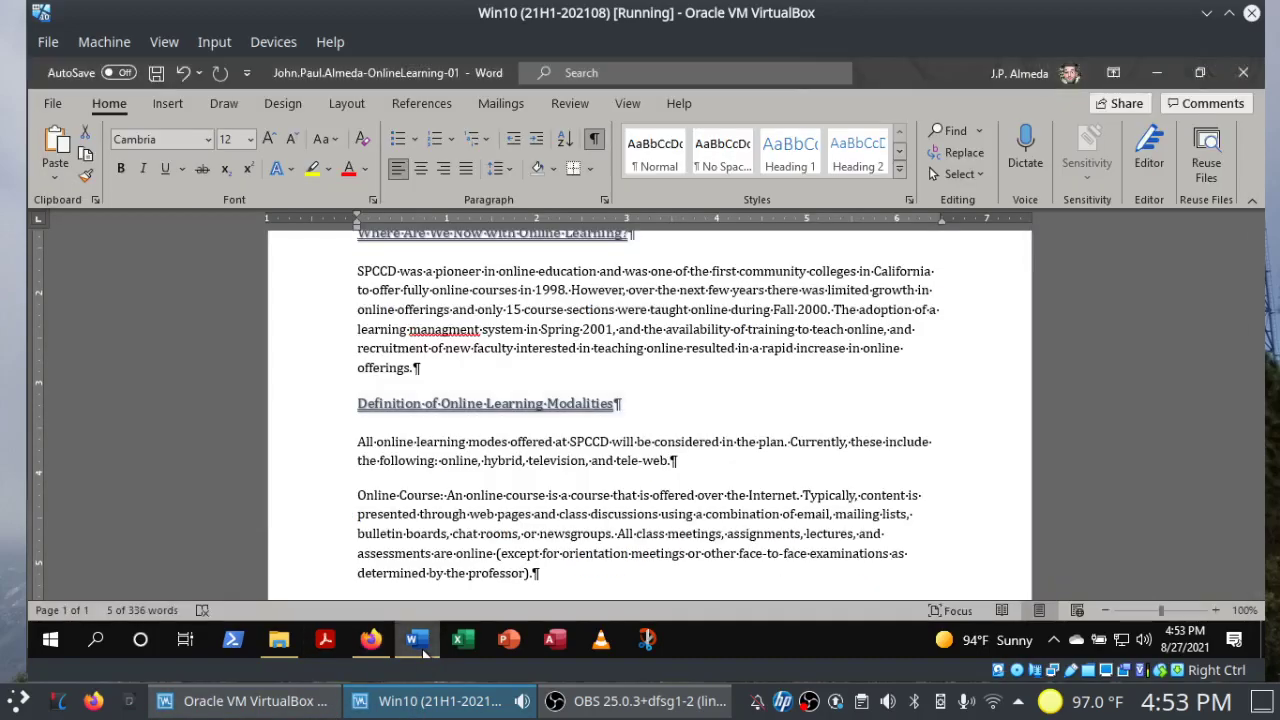
Select the paragraph heading "Online Course:" including its colon in Word, and tick off instruction 9b on the SIMnet page in Firefox.
click(417, 639)
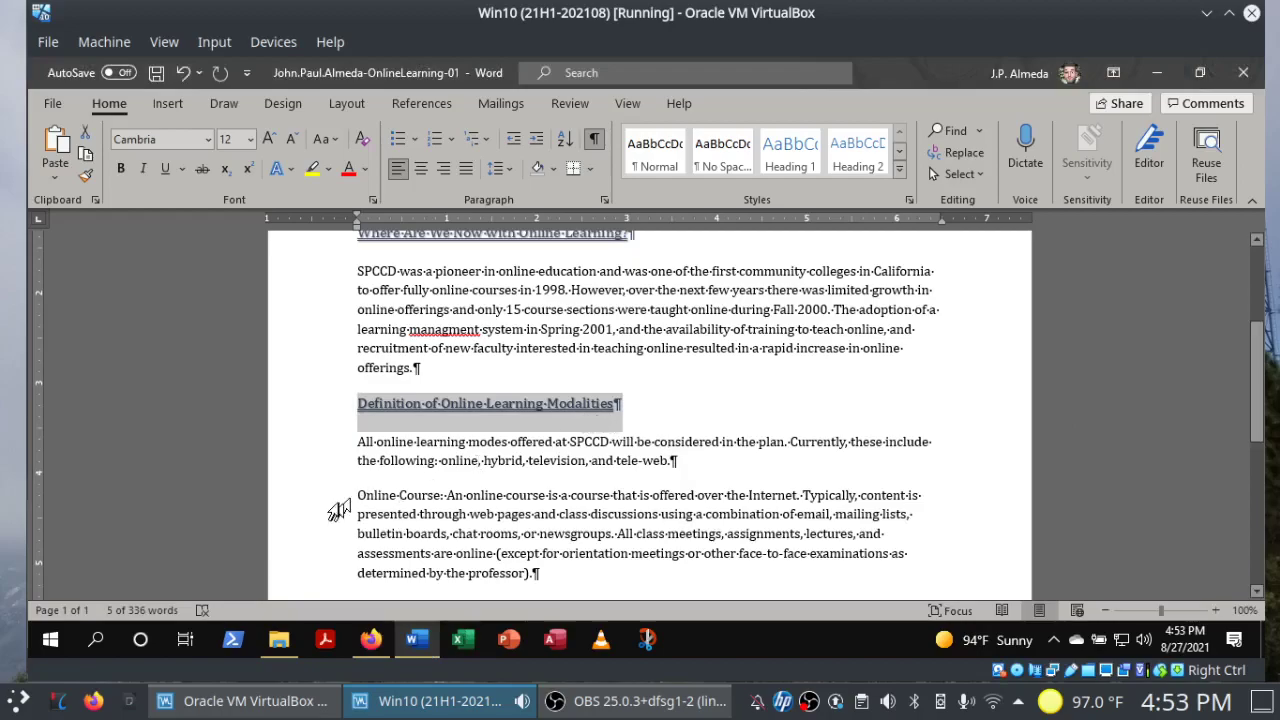
drag(357, 494, 440, 494)
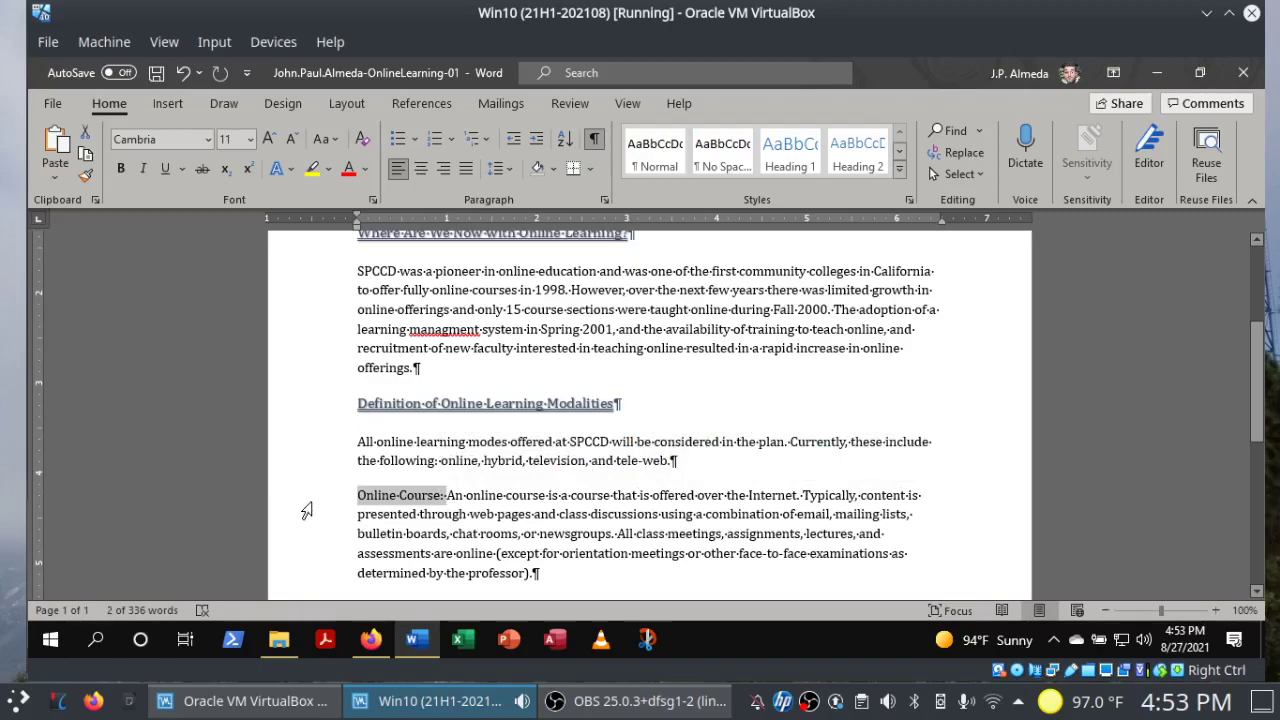
click(592, 140)
click(592, 140)
click(360, 495)
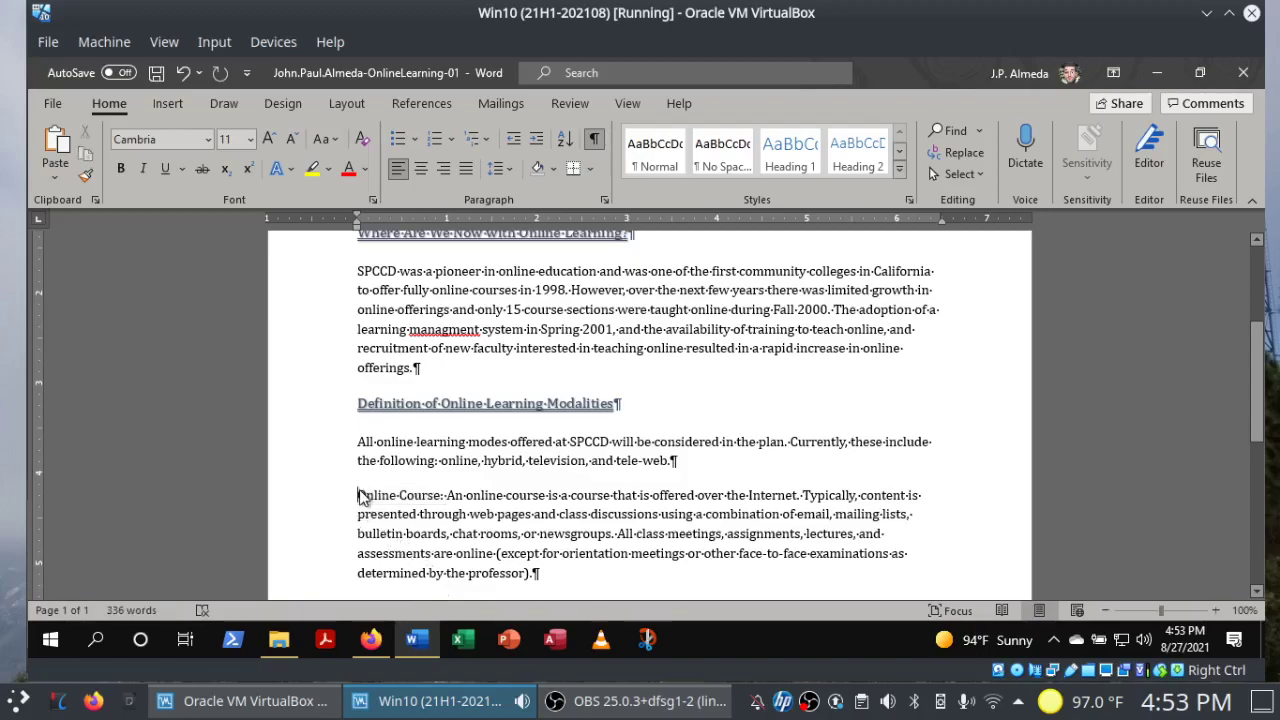
drag(361, 497, 446, 502)
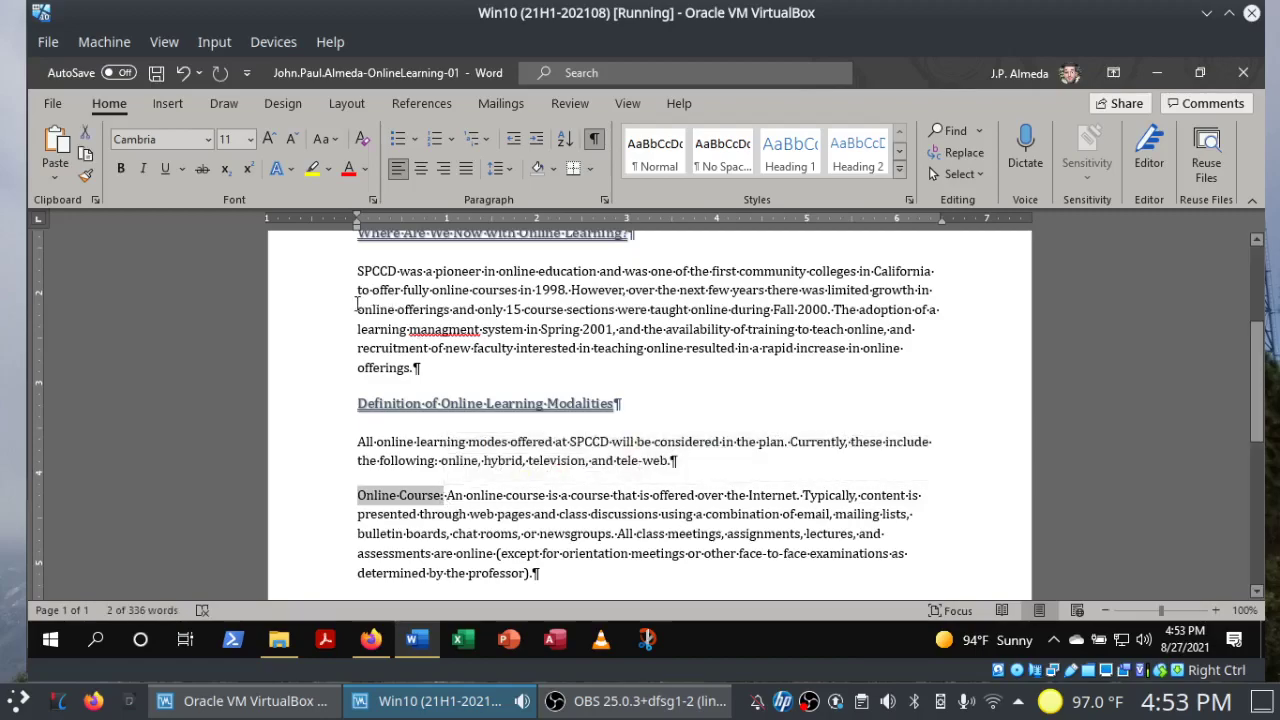
click(376, 636)
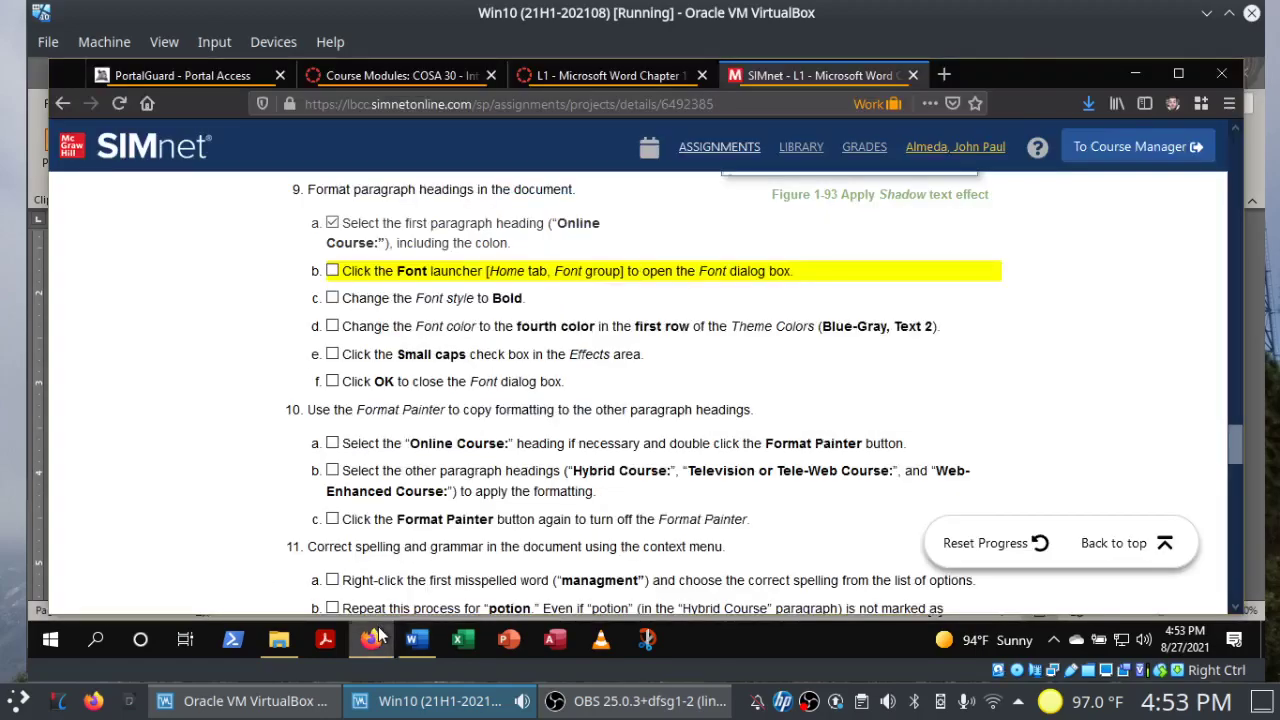
click(332, 271)
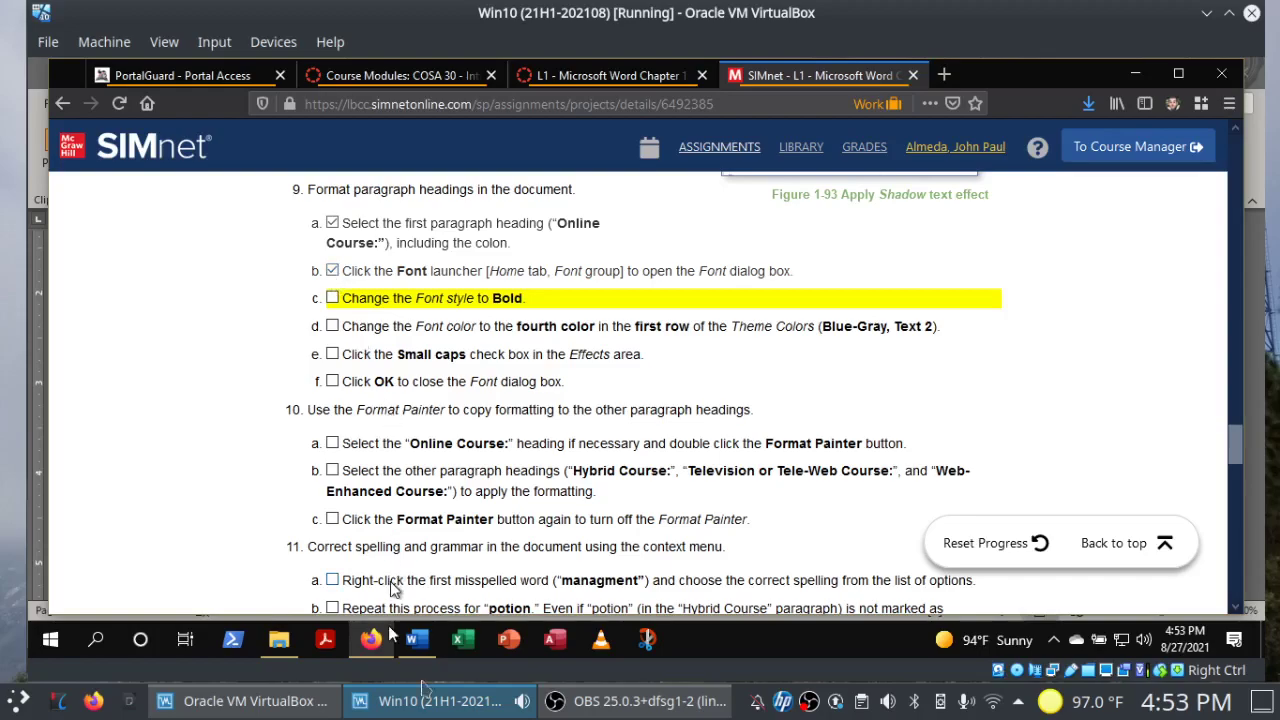
Switch to Word and format the selected "Online Course:" heading as bold, Blue-Gray, Text 2 and small caps through the Font dialog.
click(417, 640)
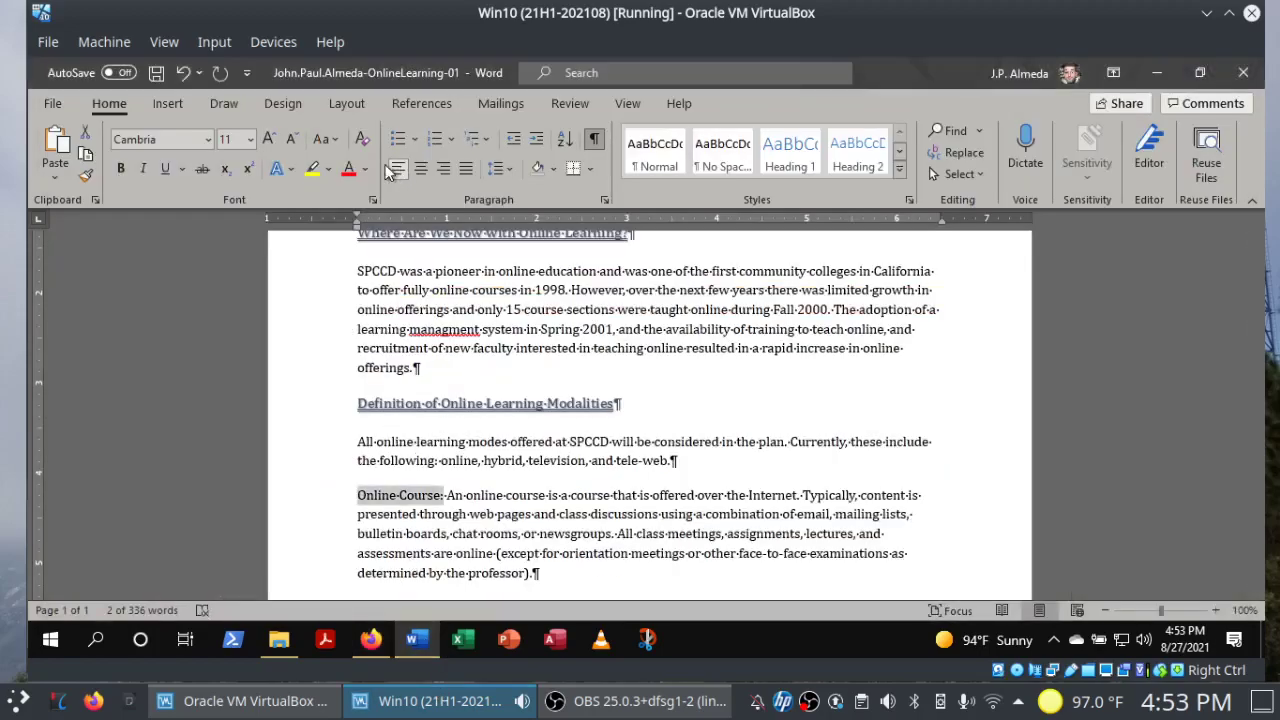
click(372, 200)
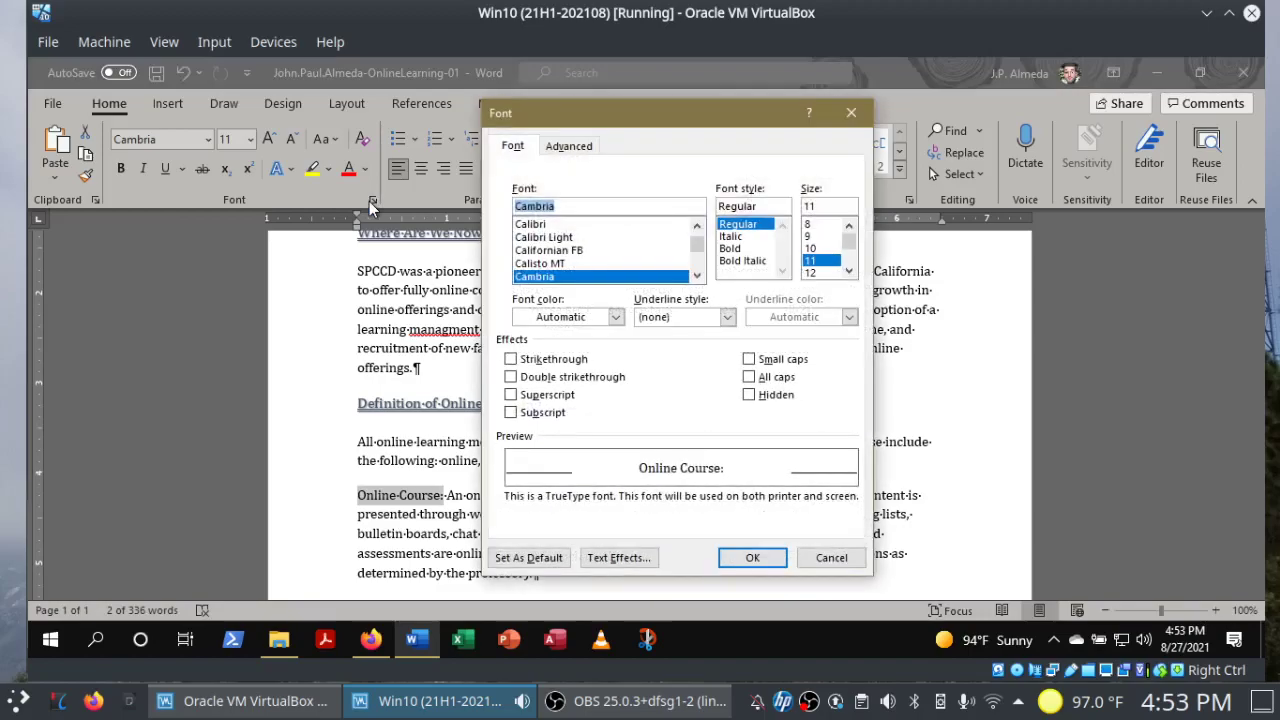
click(733, 248)
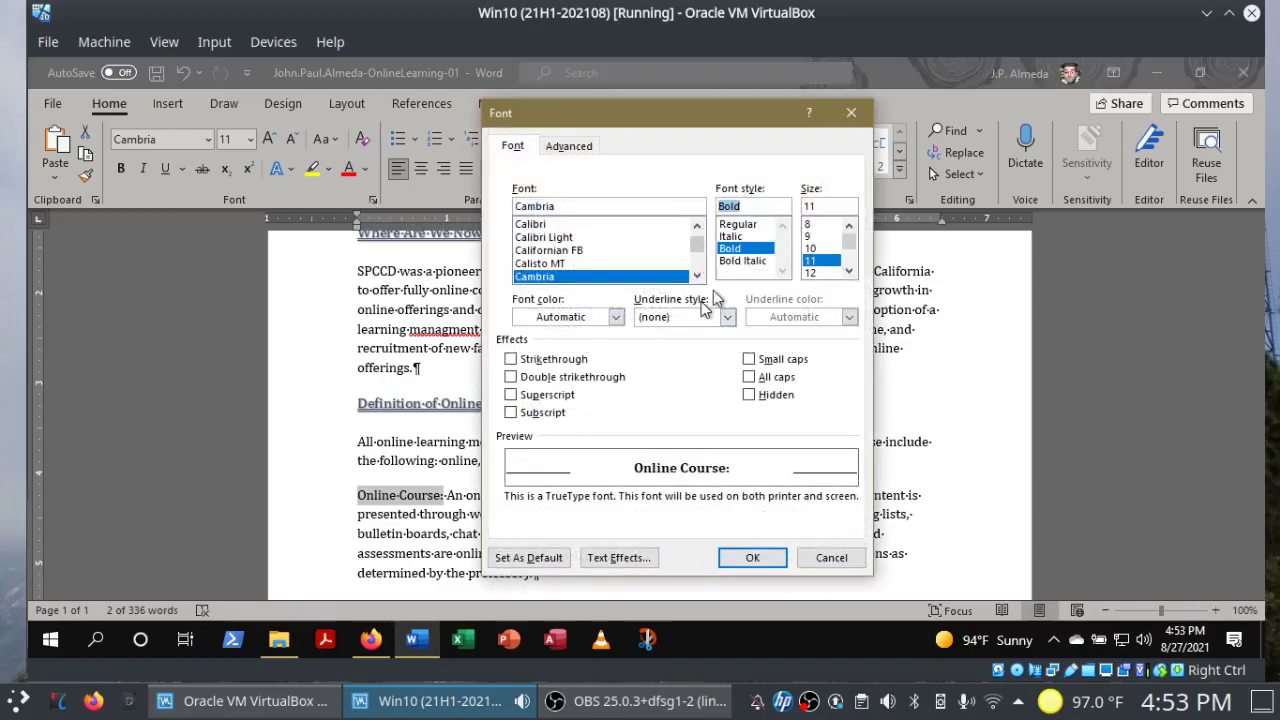
click(605, 317)
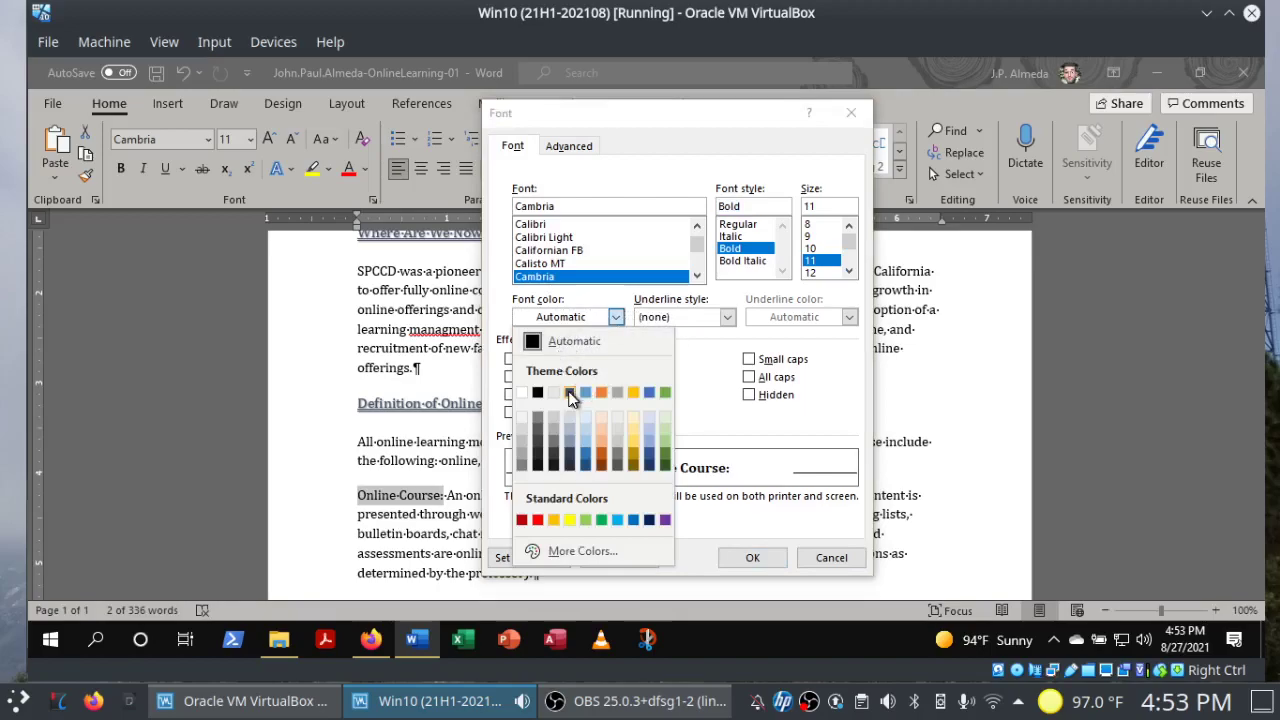
click(570, 393)
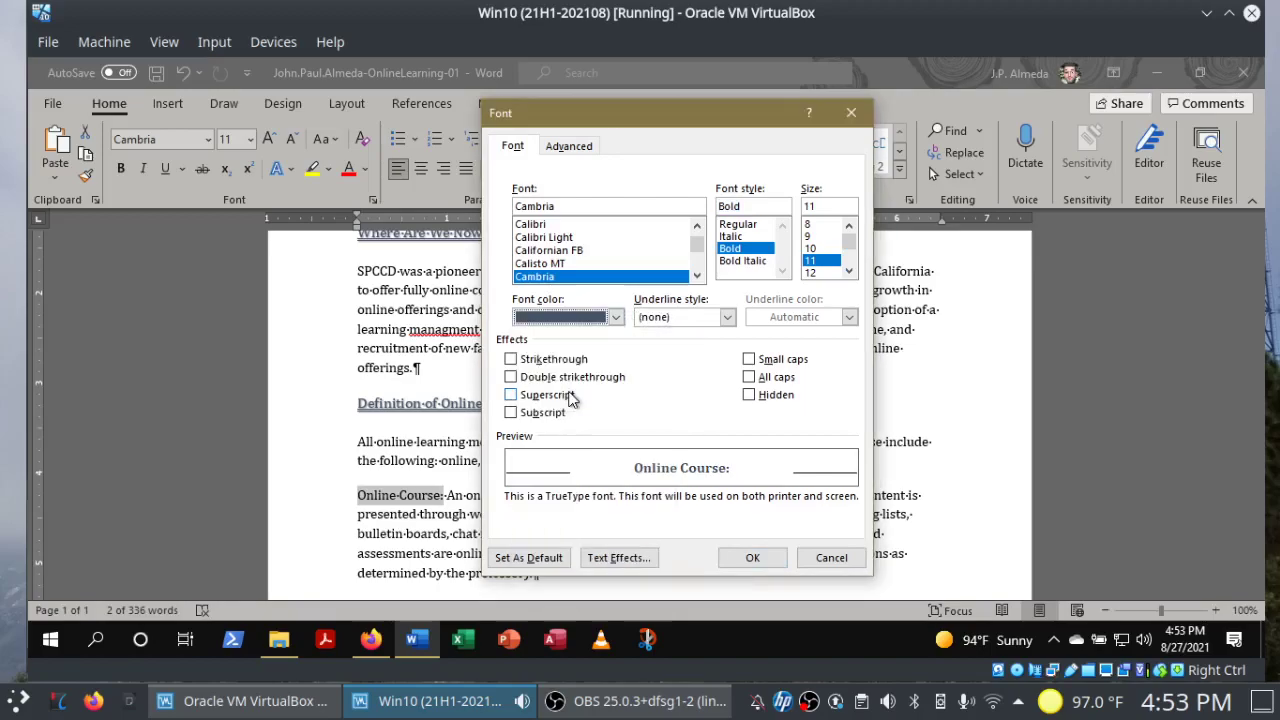
click(749, 359)
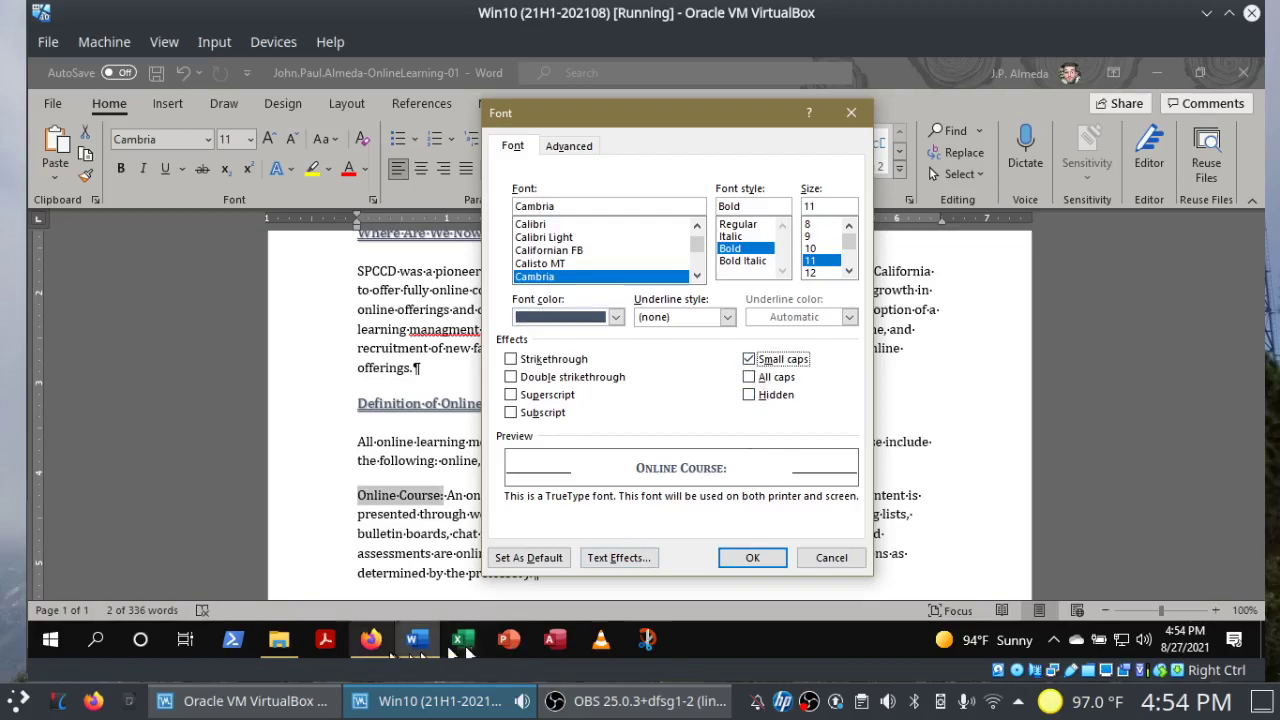
click(362, 648)
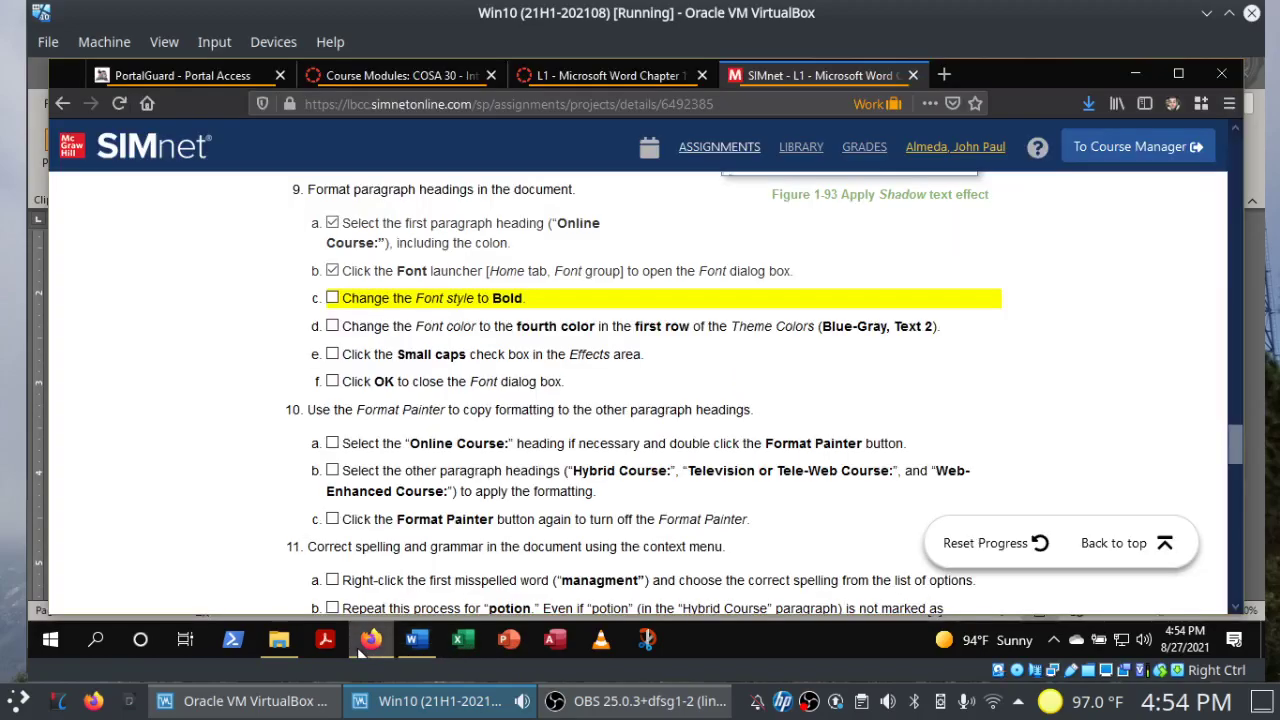
click(360, 647)
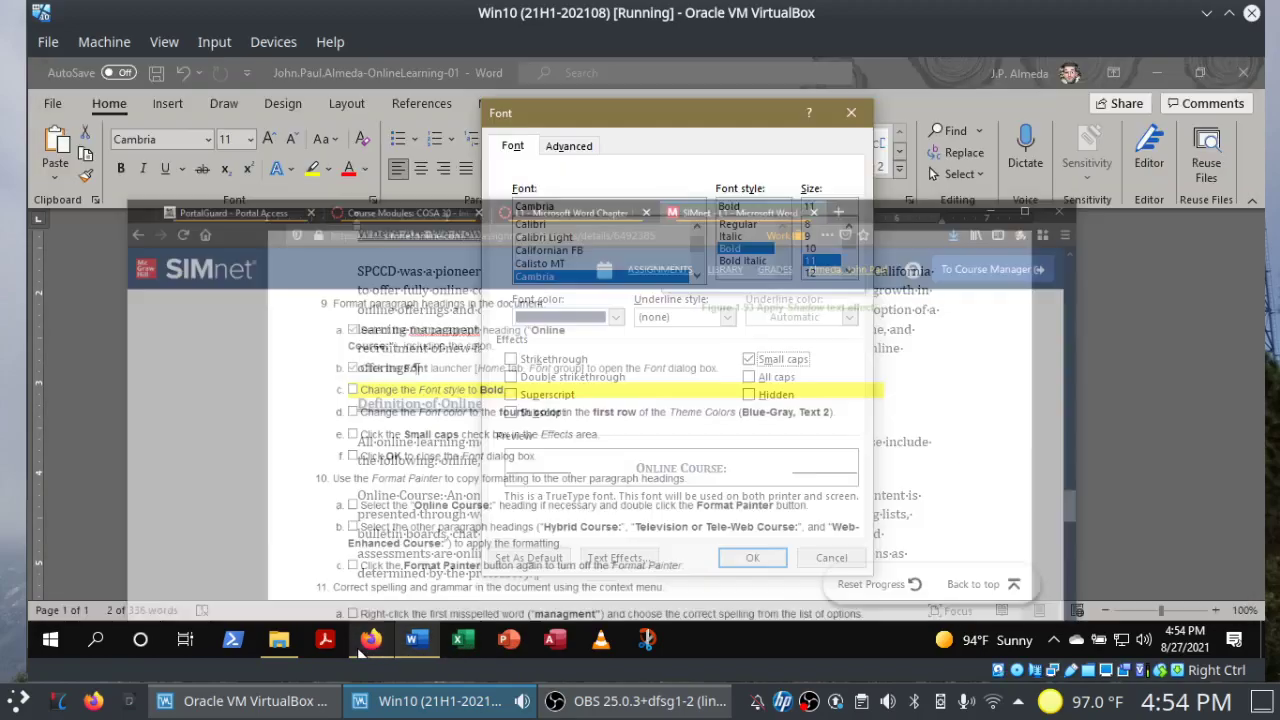
click(749, 559)
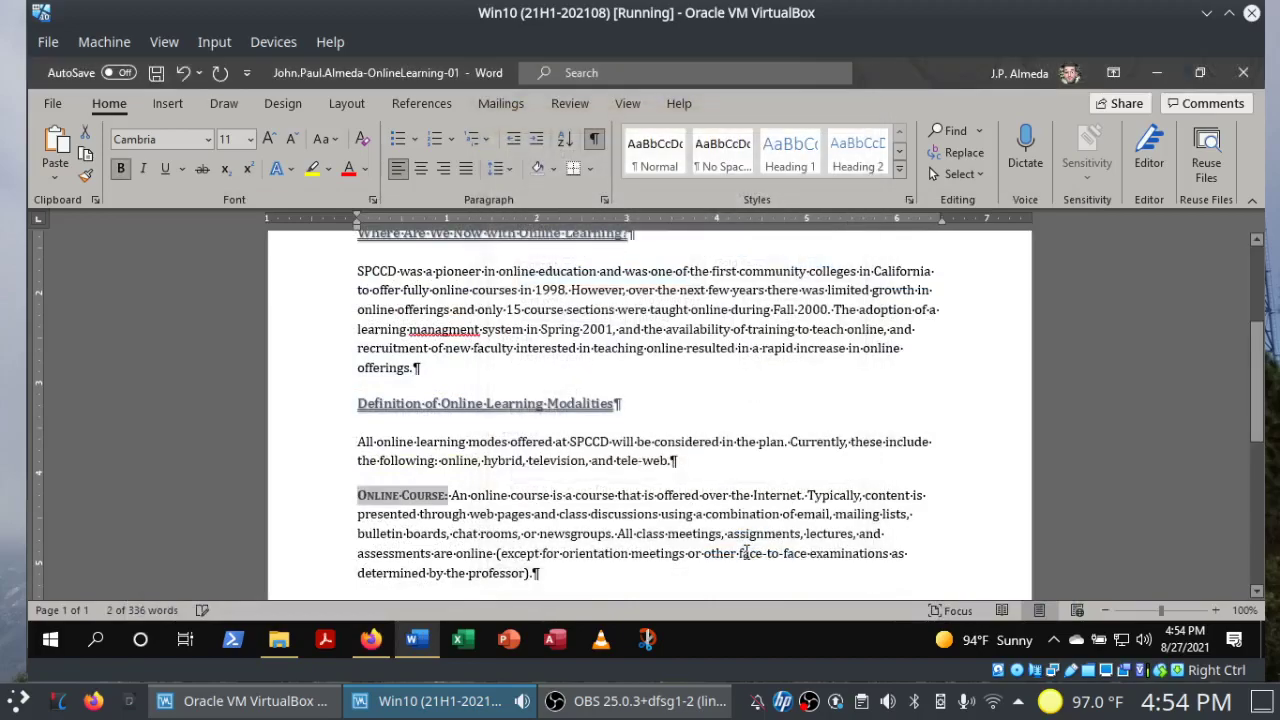
Try to copy the "Online Course:" formatting to the "Hybrid Course:" heading with Format Painter, and undo the change.
click(84, 178)
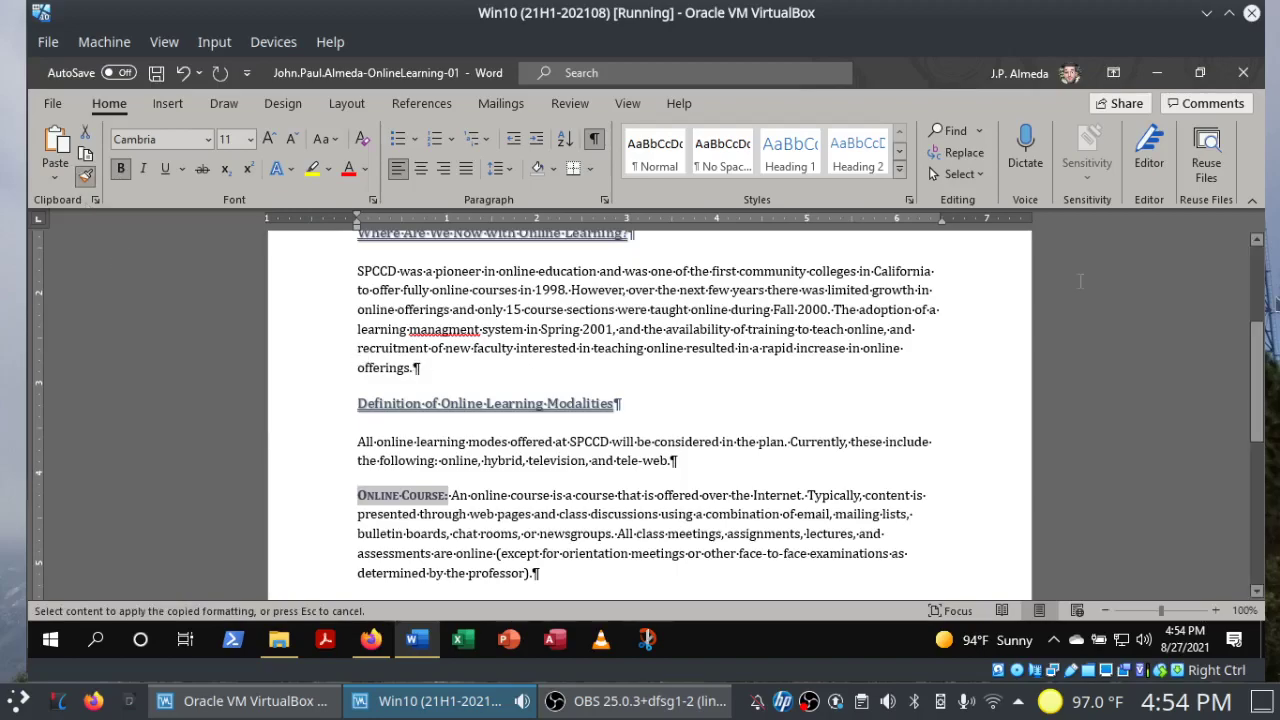
drag(1258, 385, 1254, 492)
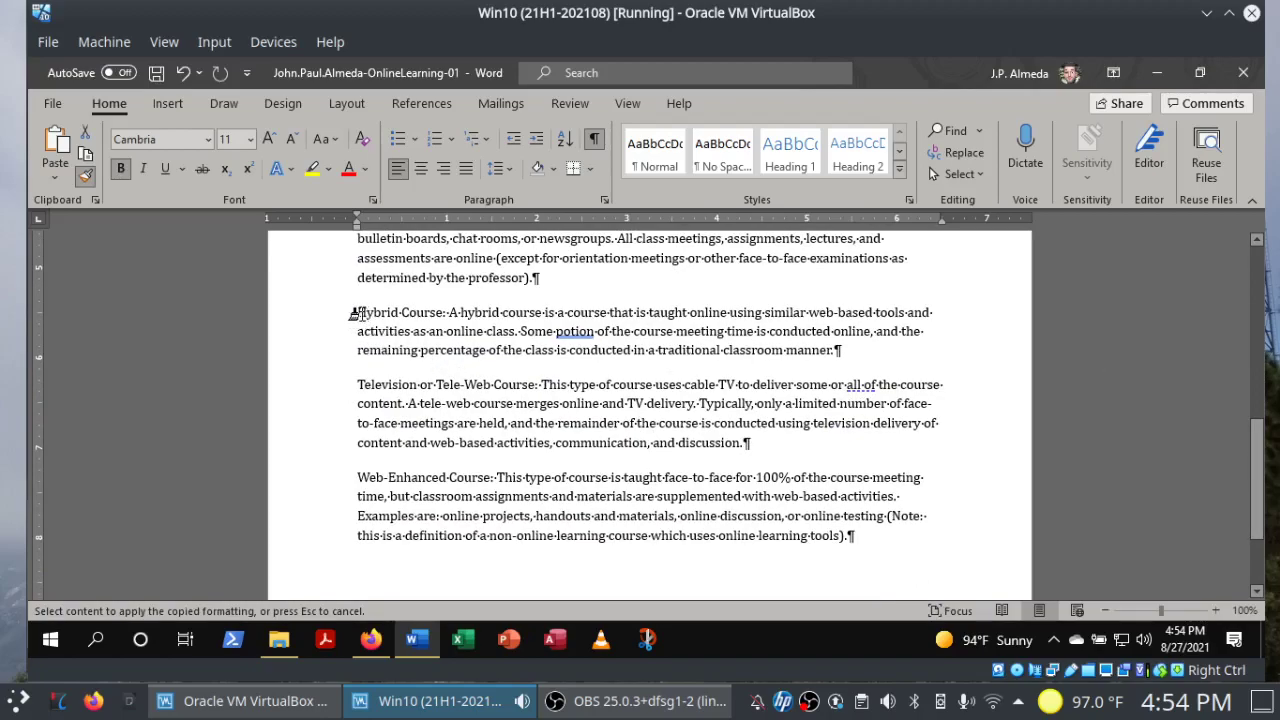
drag(355, 316, 518, 318)
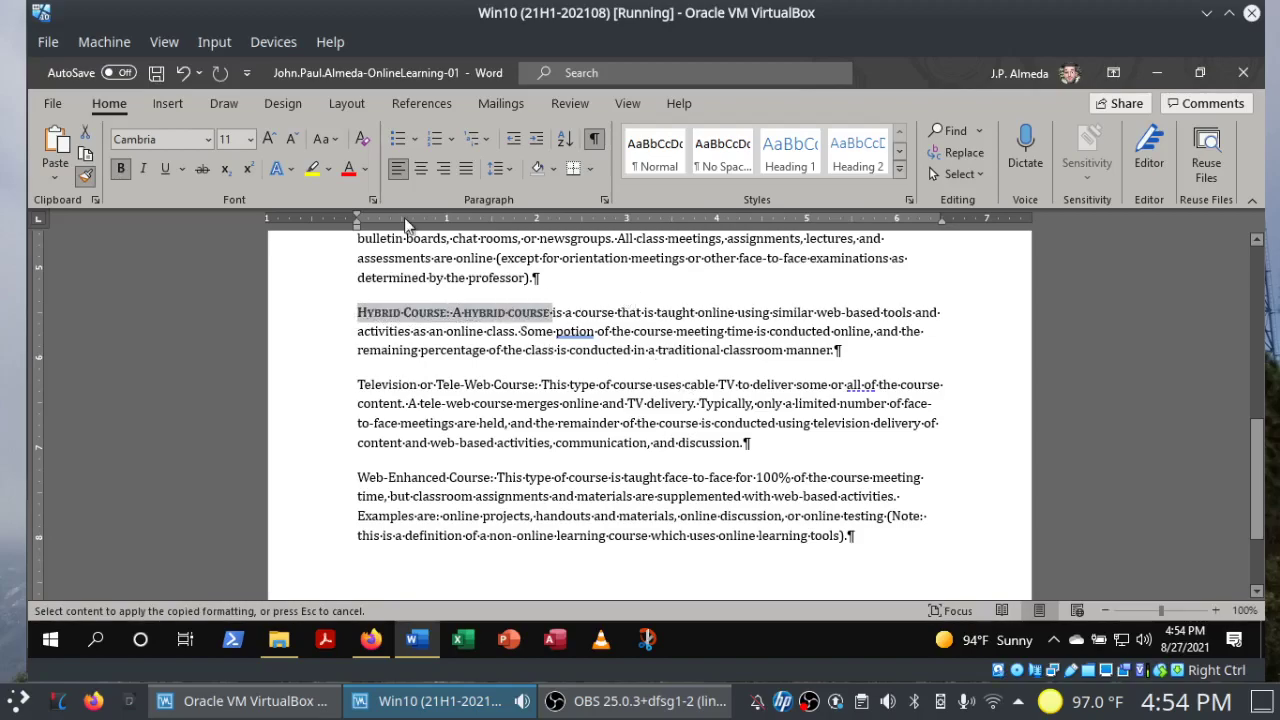
click(180, 73)
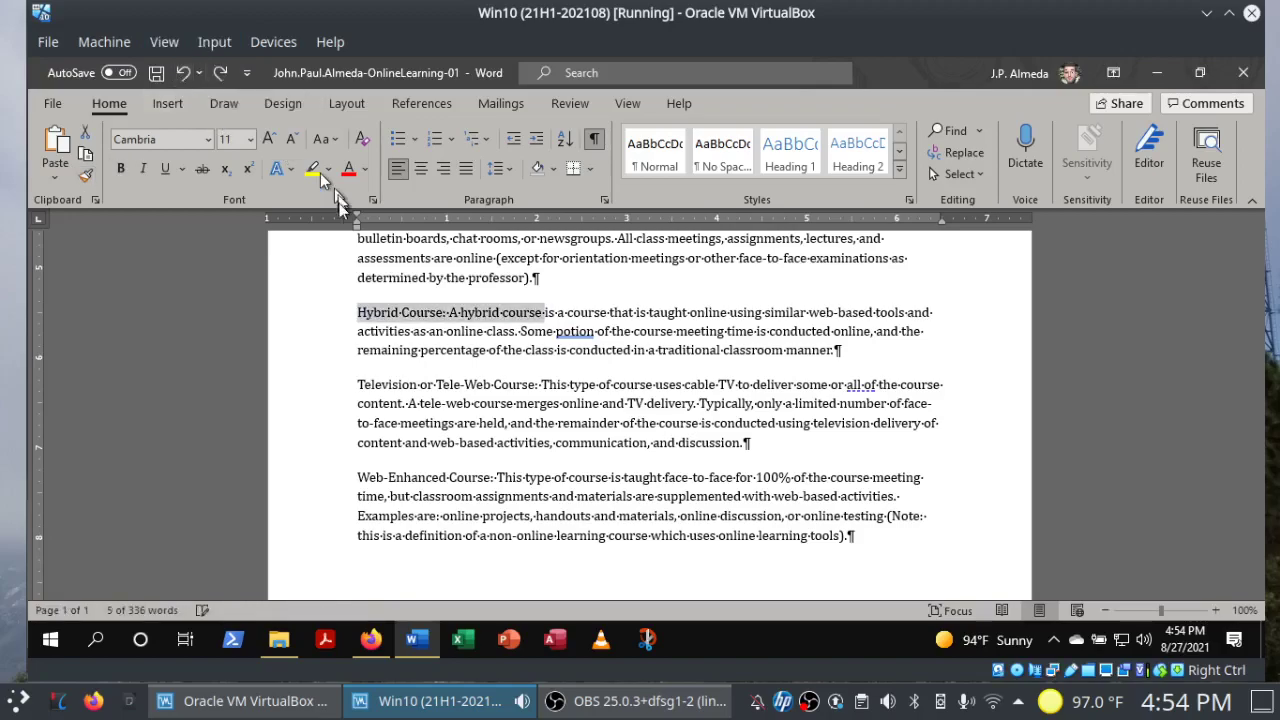
click(361, 316)
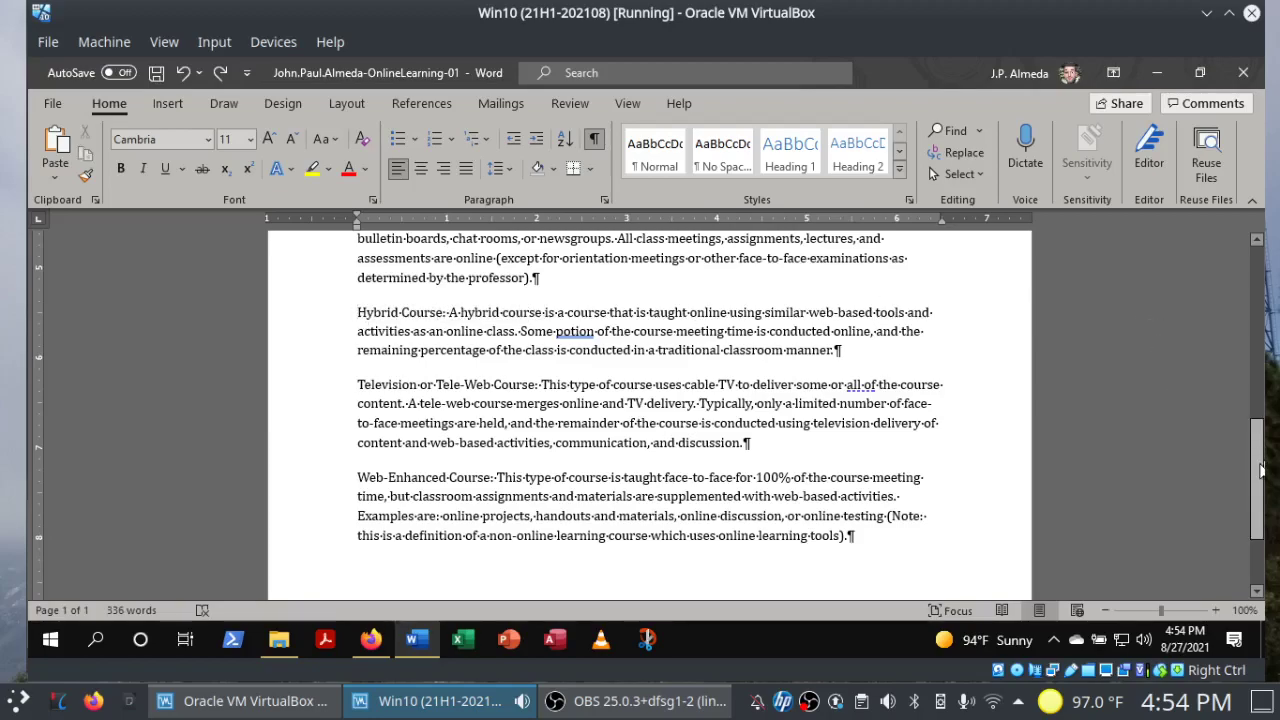
Use Format Painter to copy the "Online Course:" heading's formatting to "Hybrid Course:" including its colon only.
scroll(1258, 470, up, 2)
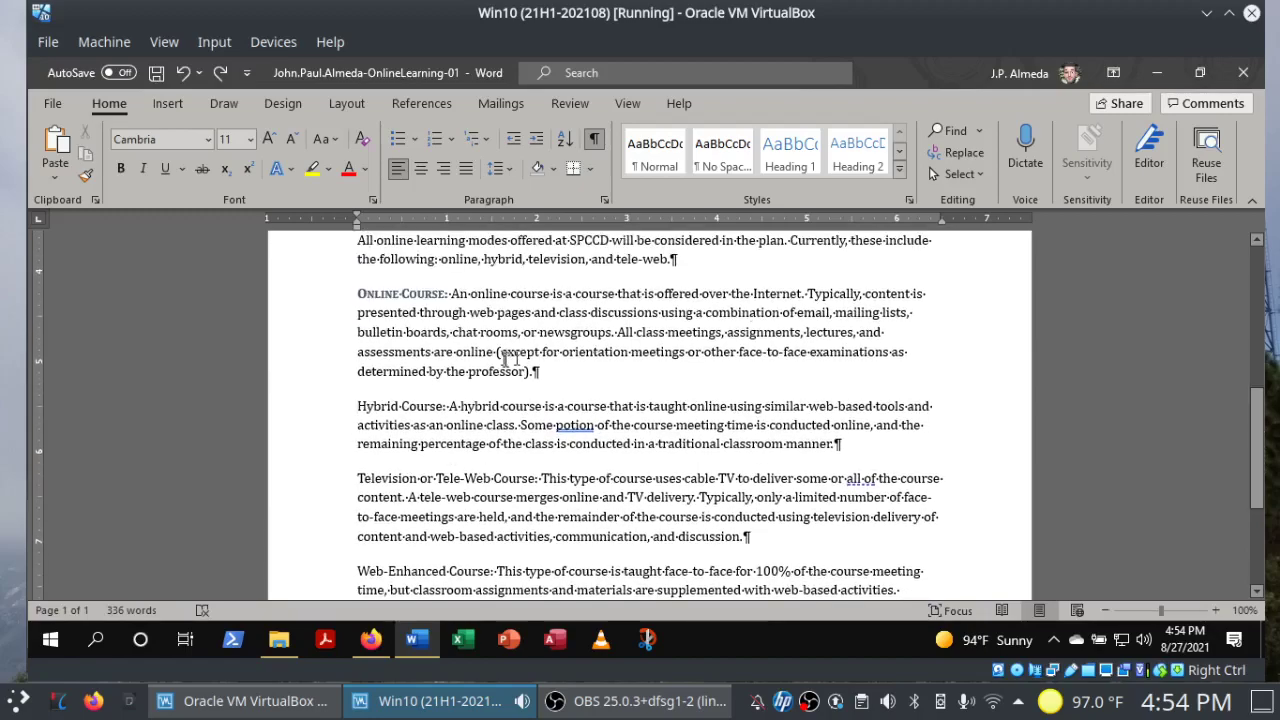
drag(357, 293, 446, 293)
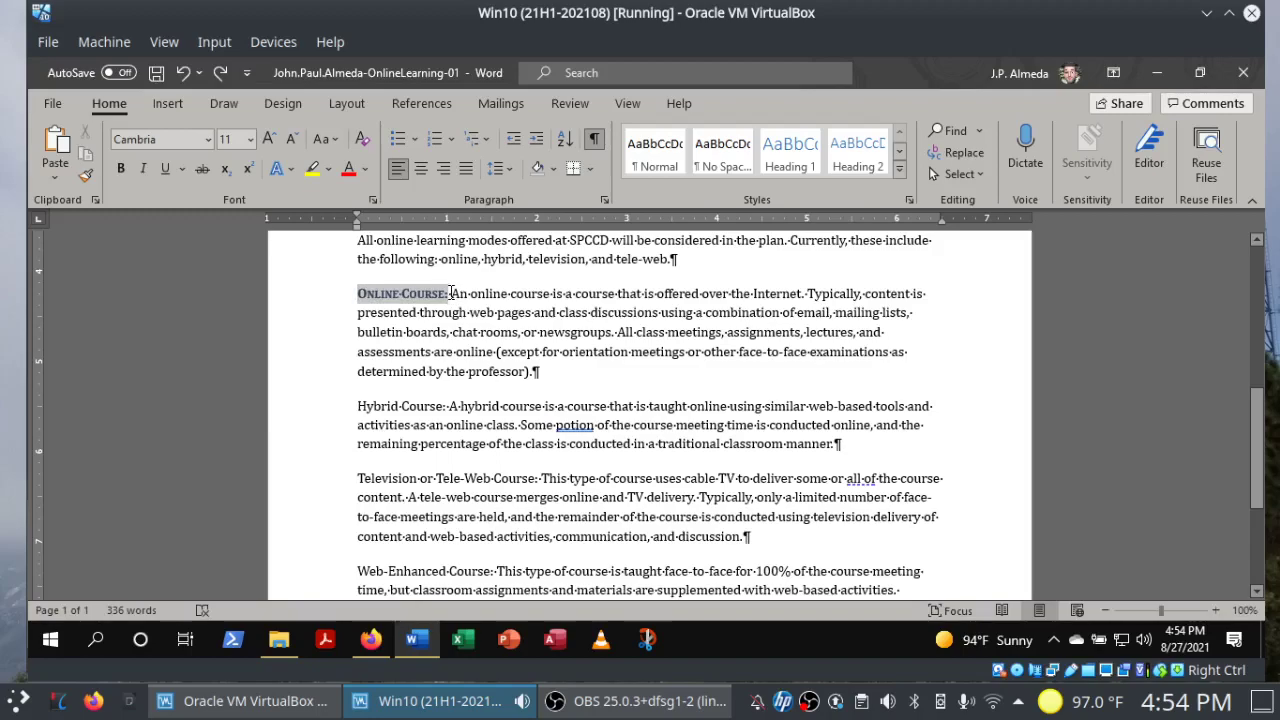
drag(451, 293, 451, 293)
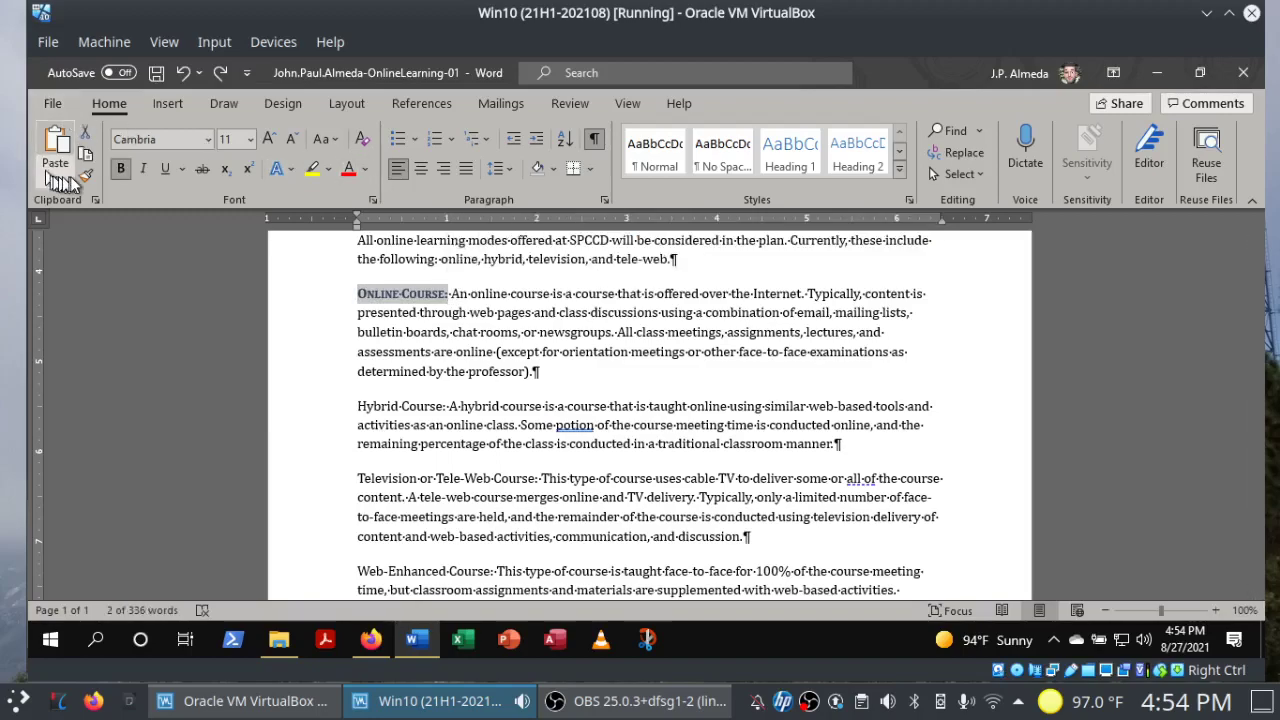
click(89, 179)
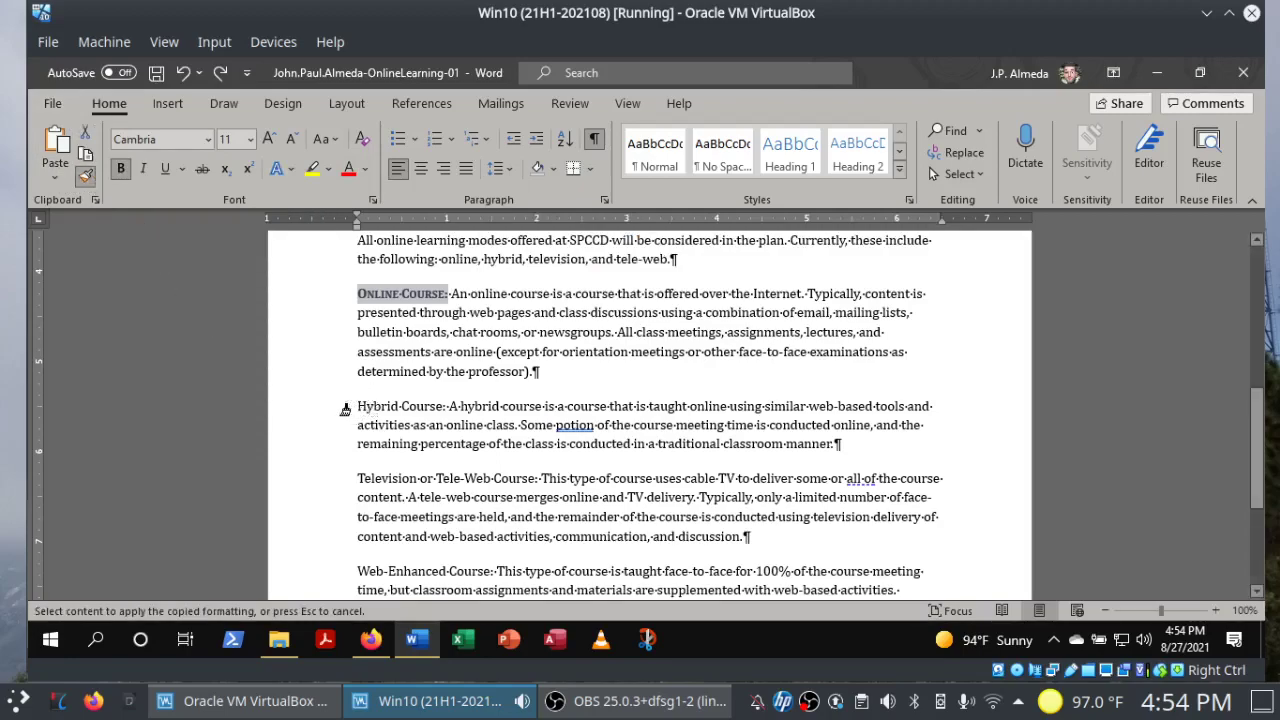
drag(357, 410, 442, 410)
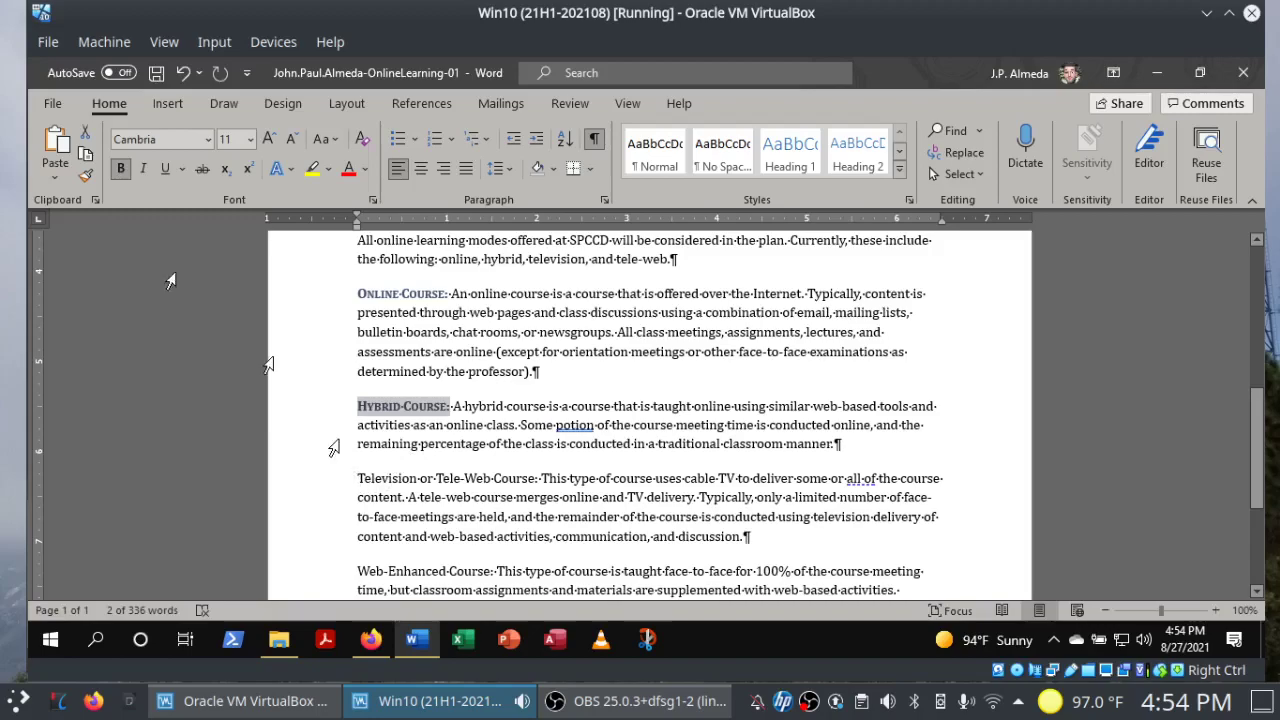
Copy the "Hybrid Course:" formatting to "Television or Tele-Web Course:" and "Web-Enhanced Course:", including their colons, and turn off Format Painter.
click(86, 176)
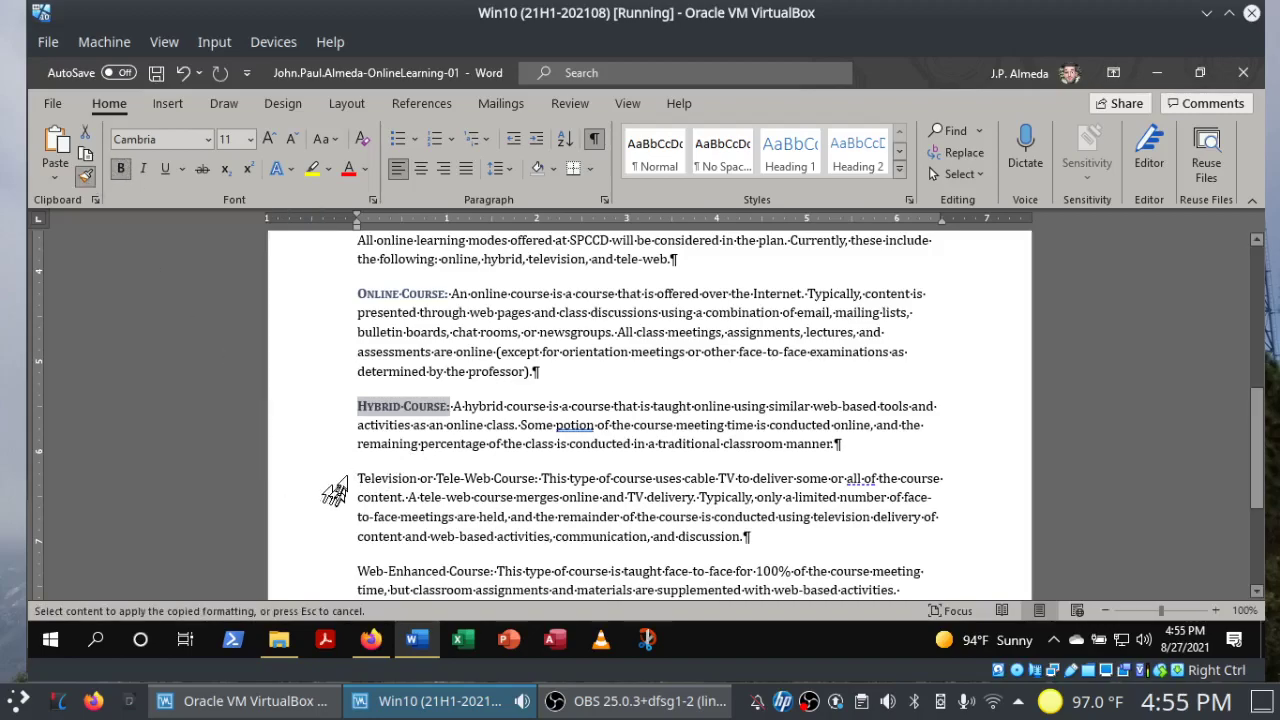
drag(357, 478, 528, 482)
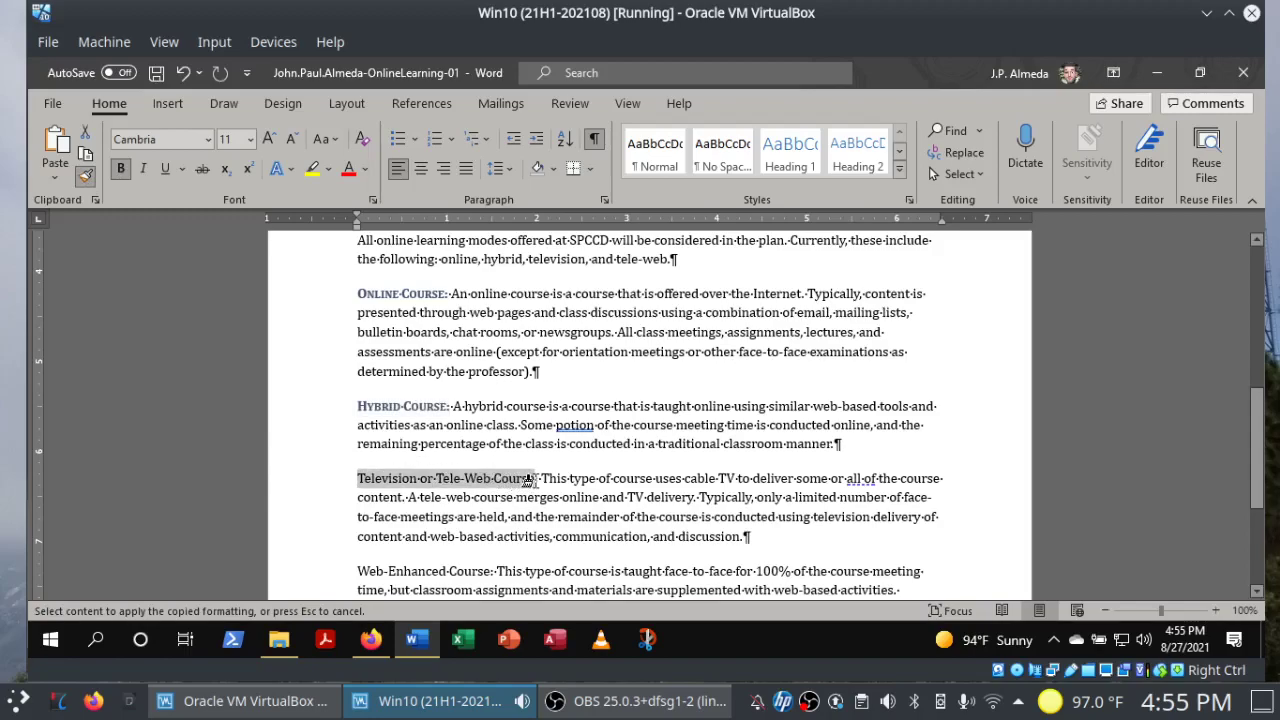
drag(528, 480, 535, 480)
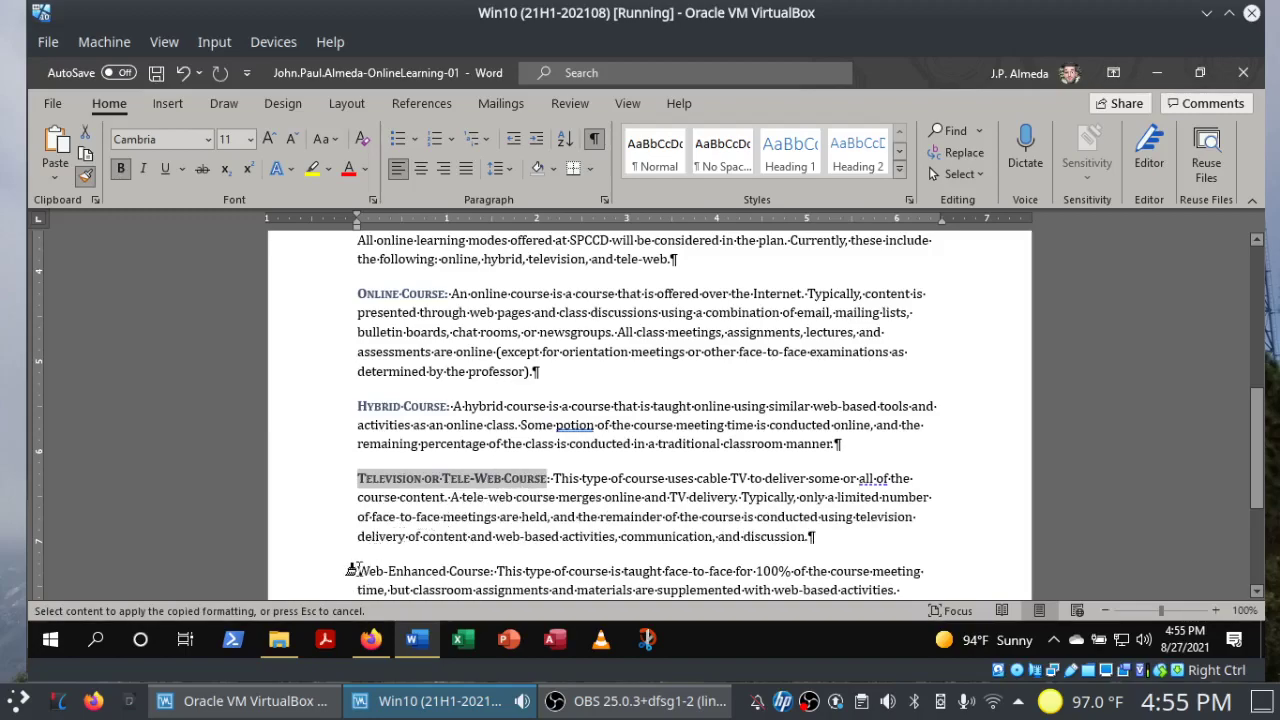
drag(356, 571, 478, 567)
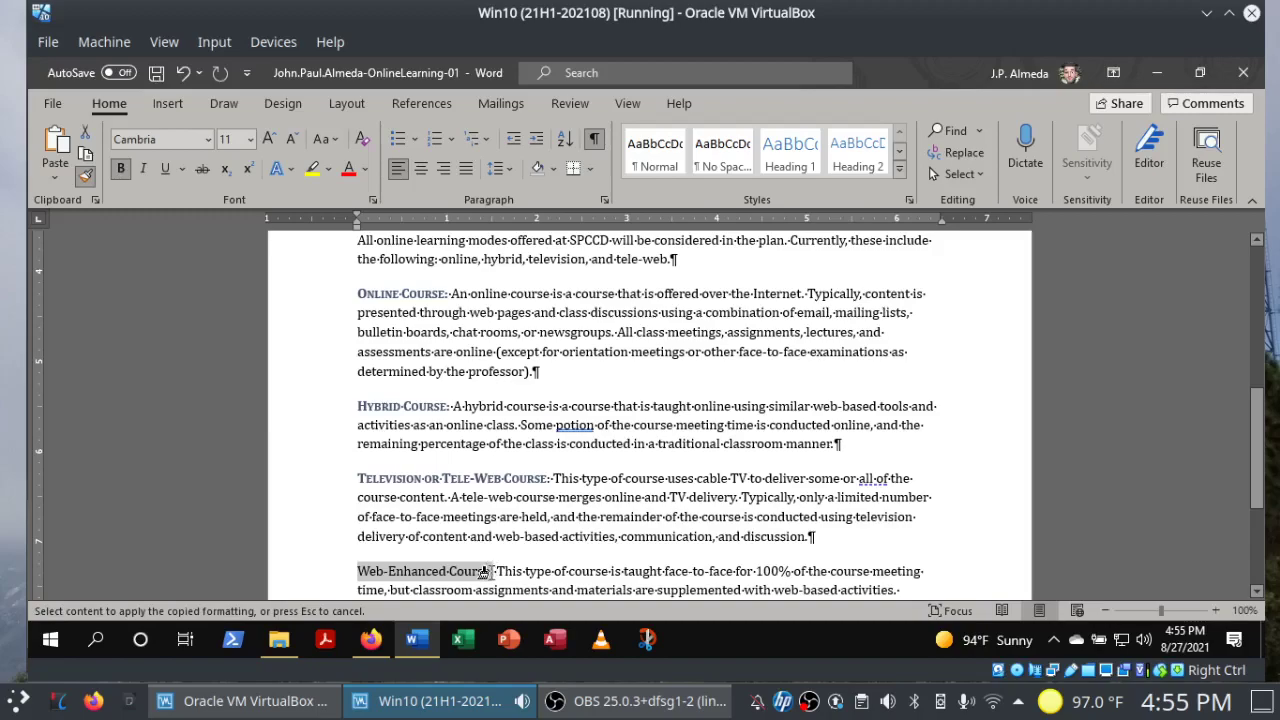
drag(490, 569, 498, 570)
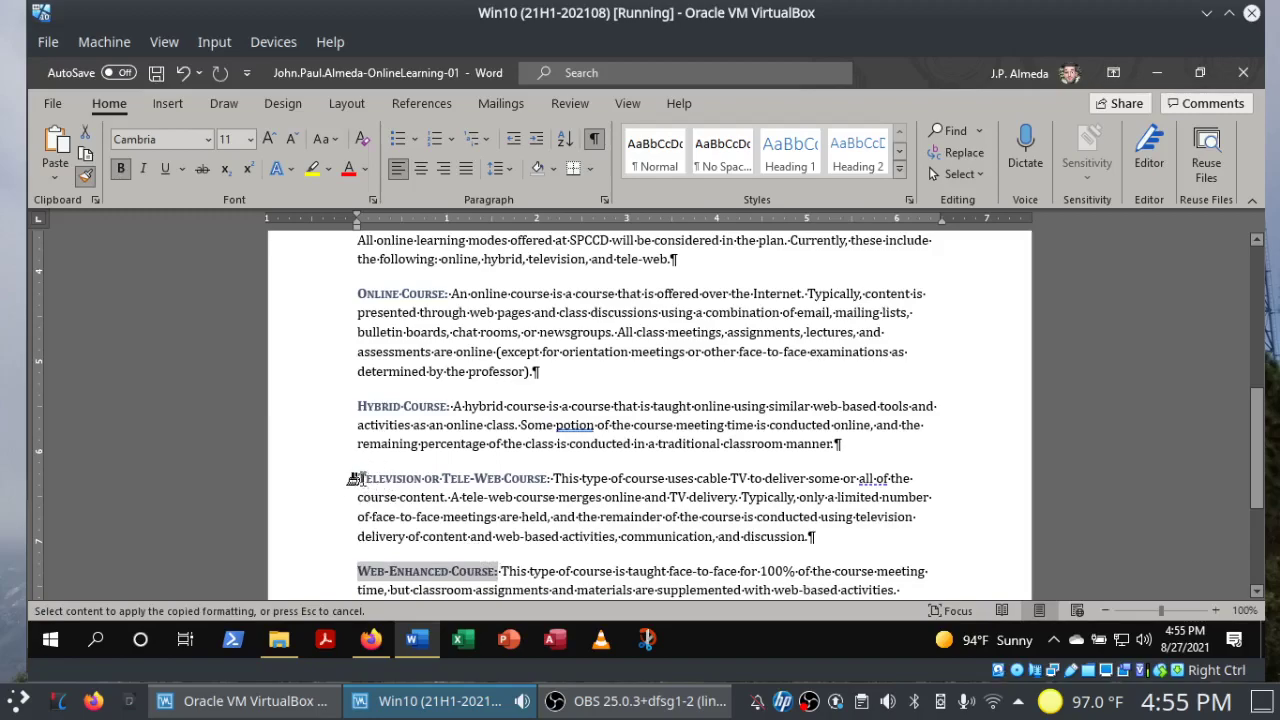
drag(356, 478, 550, 485)
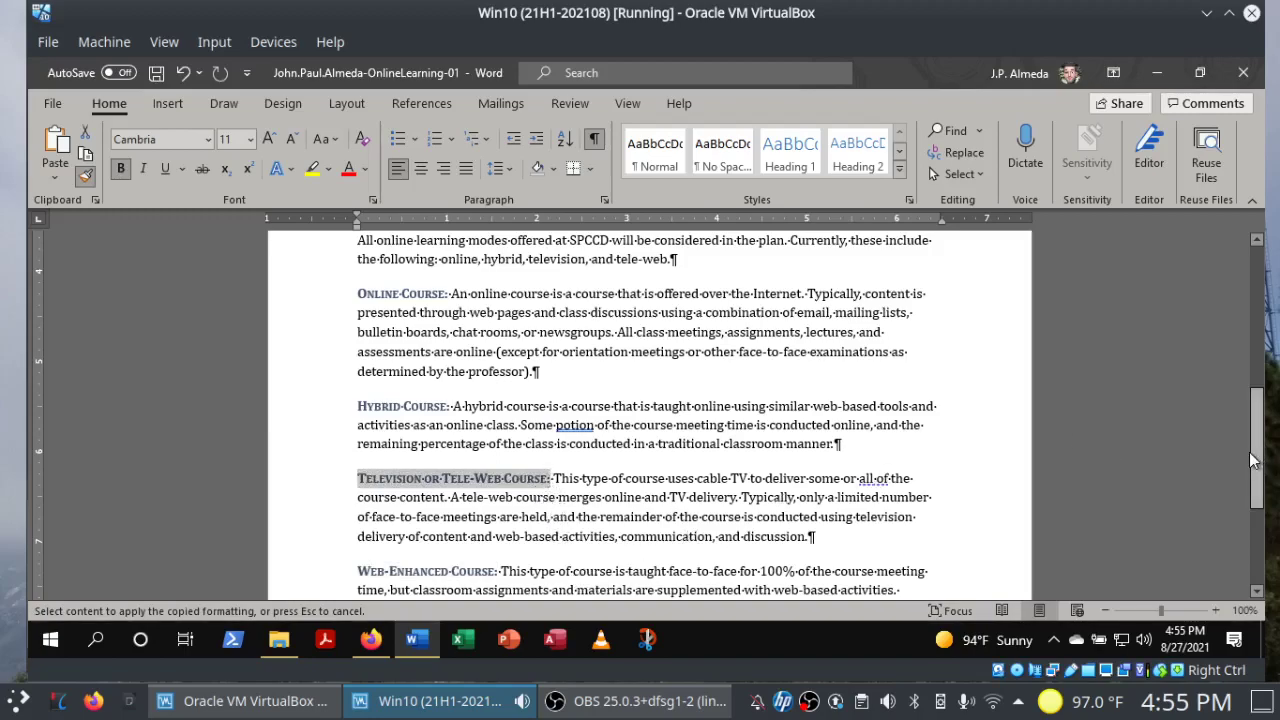
drag(1256, 466, 1250, 534)
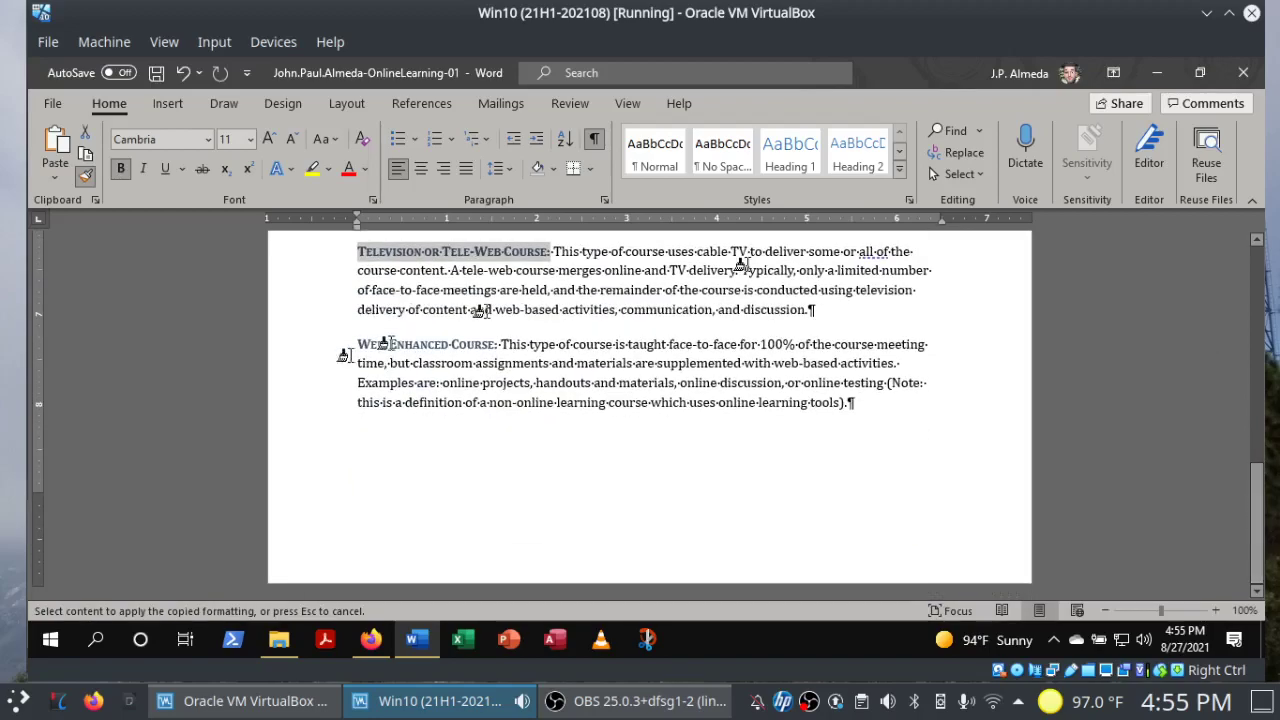
click(83, 180)
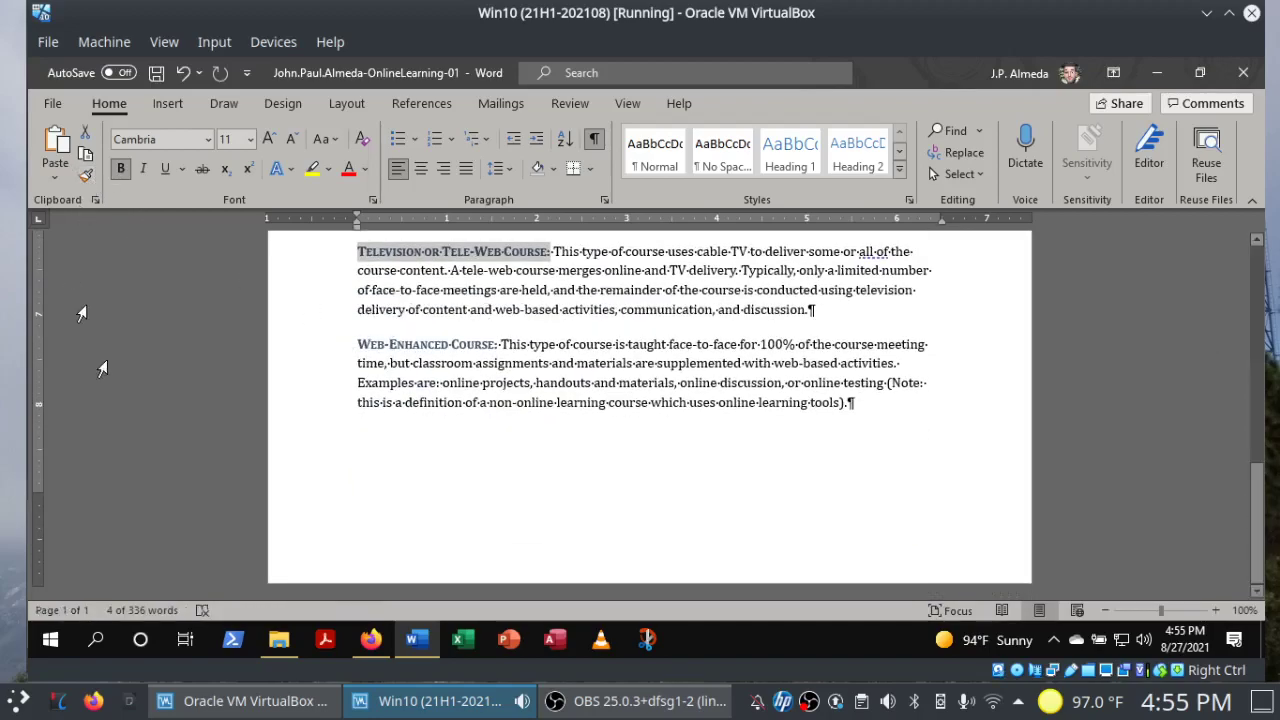
Switch to Firefox and tick off instructions 9c through 9f and 10a through 10c on the SIMnet page.
click(372, 645)
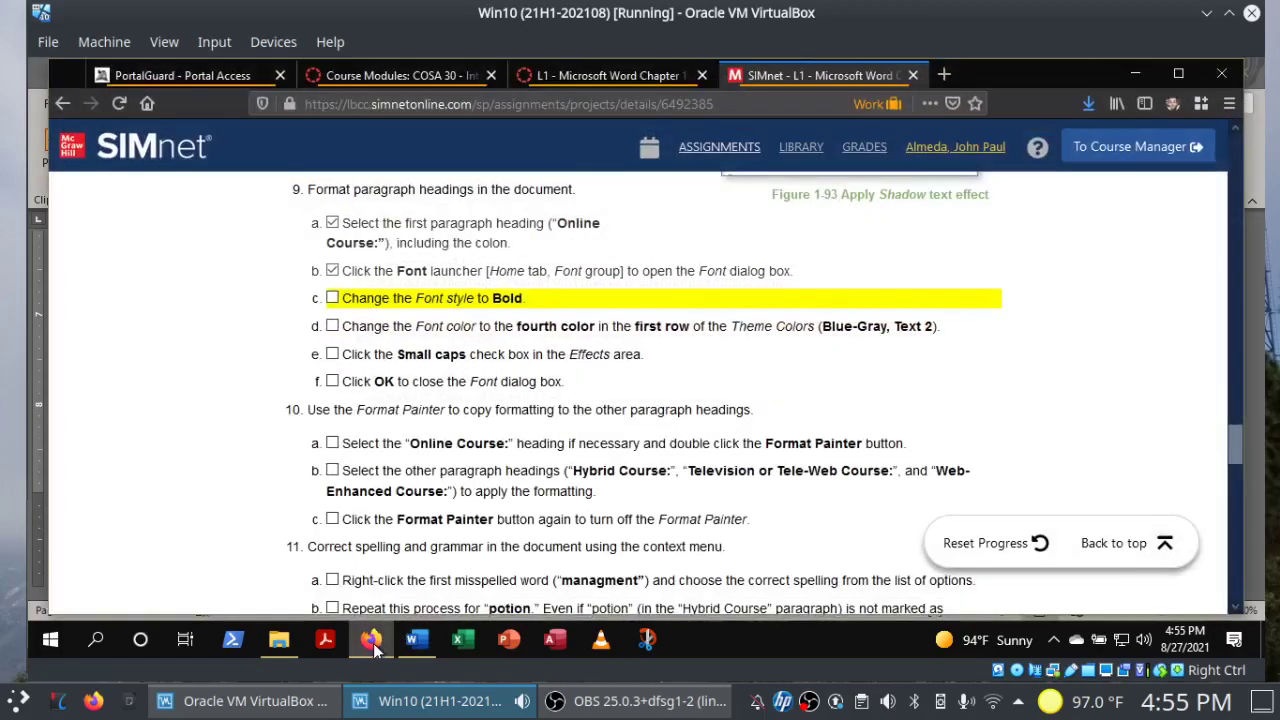
click(332, 298)
click(333, 327)
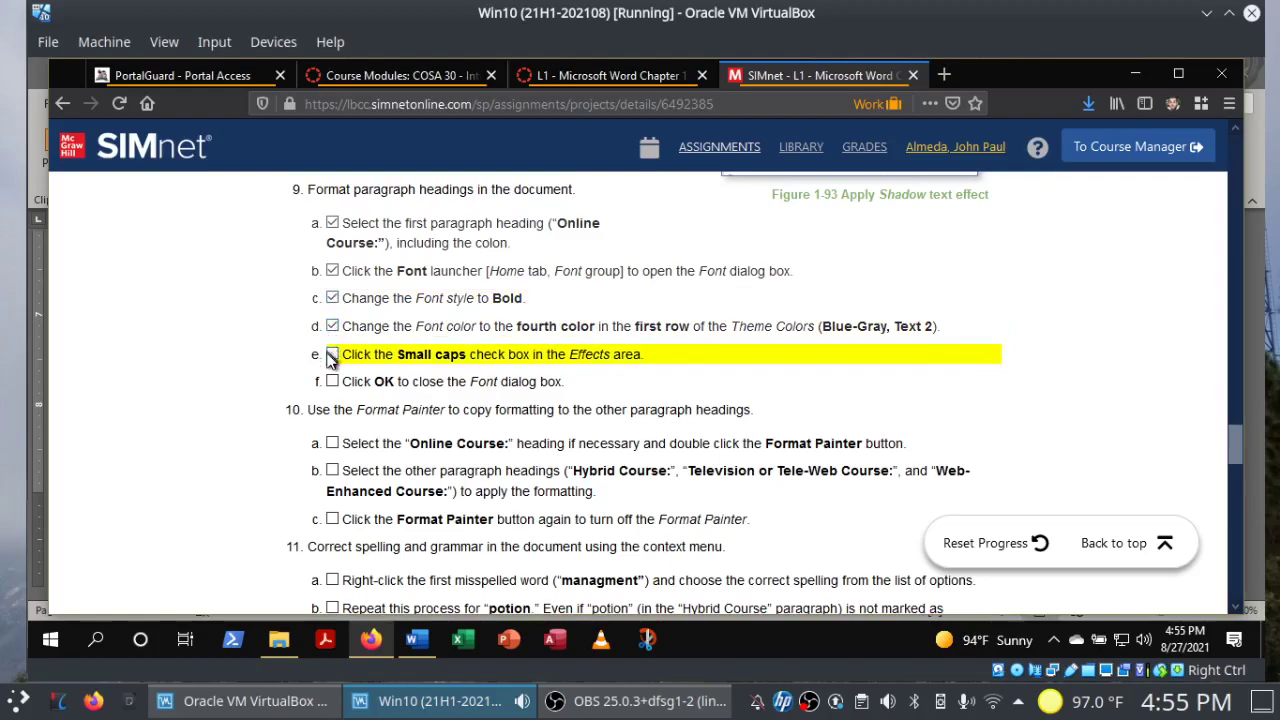
click(332, 355)
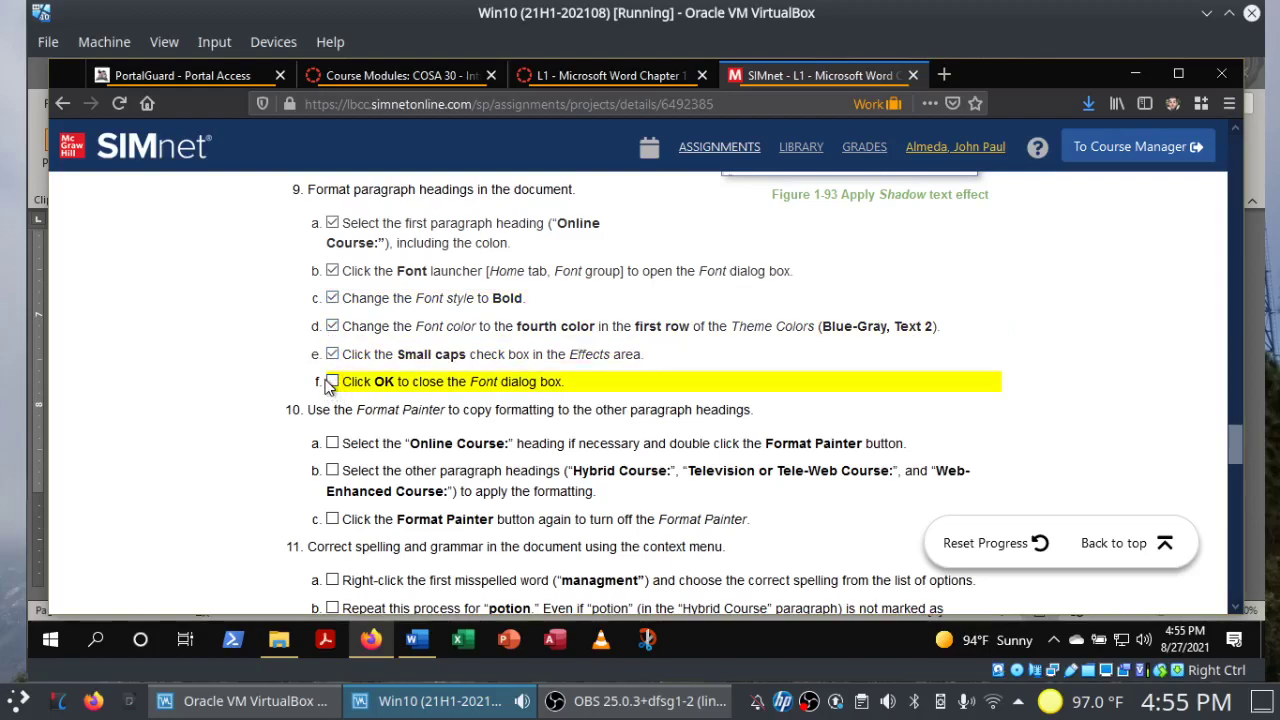
click(333, 382)
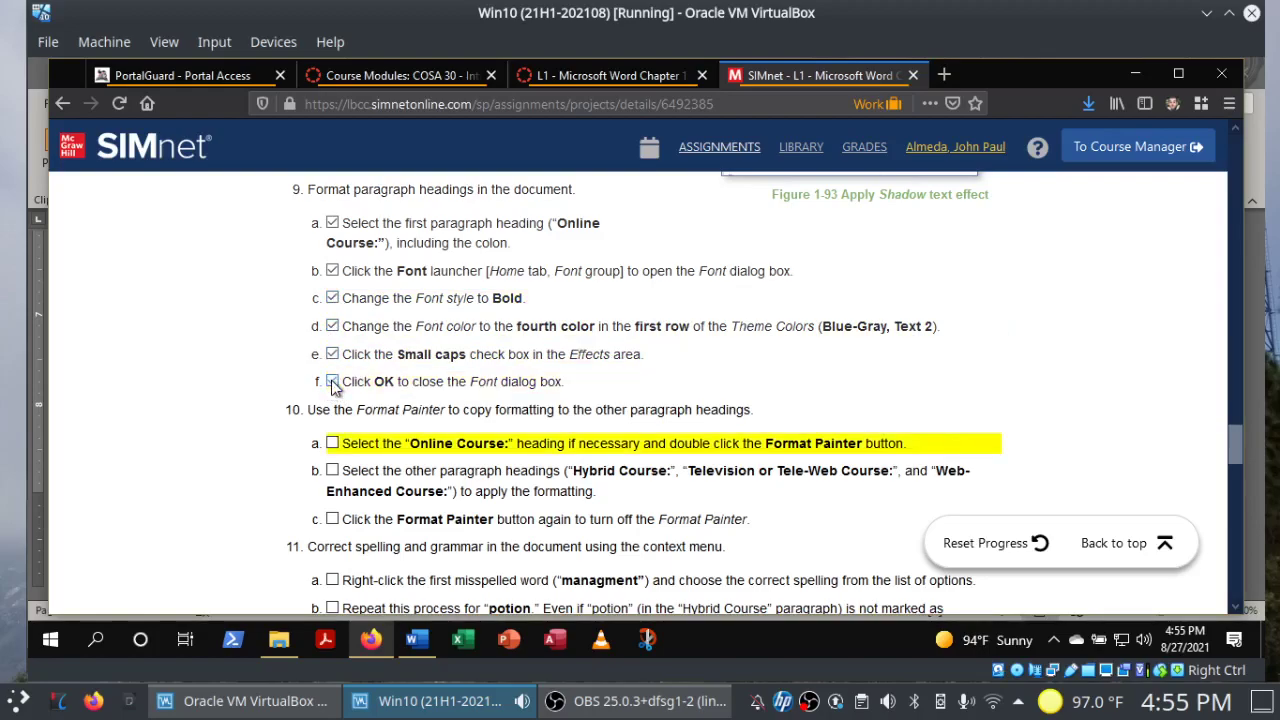
click(333, 444)
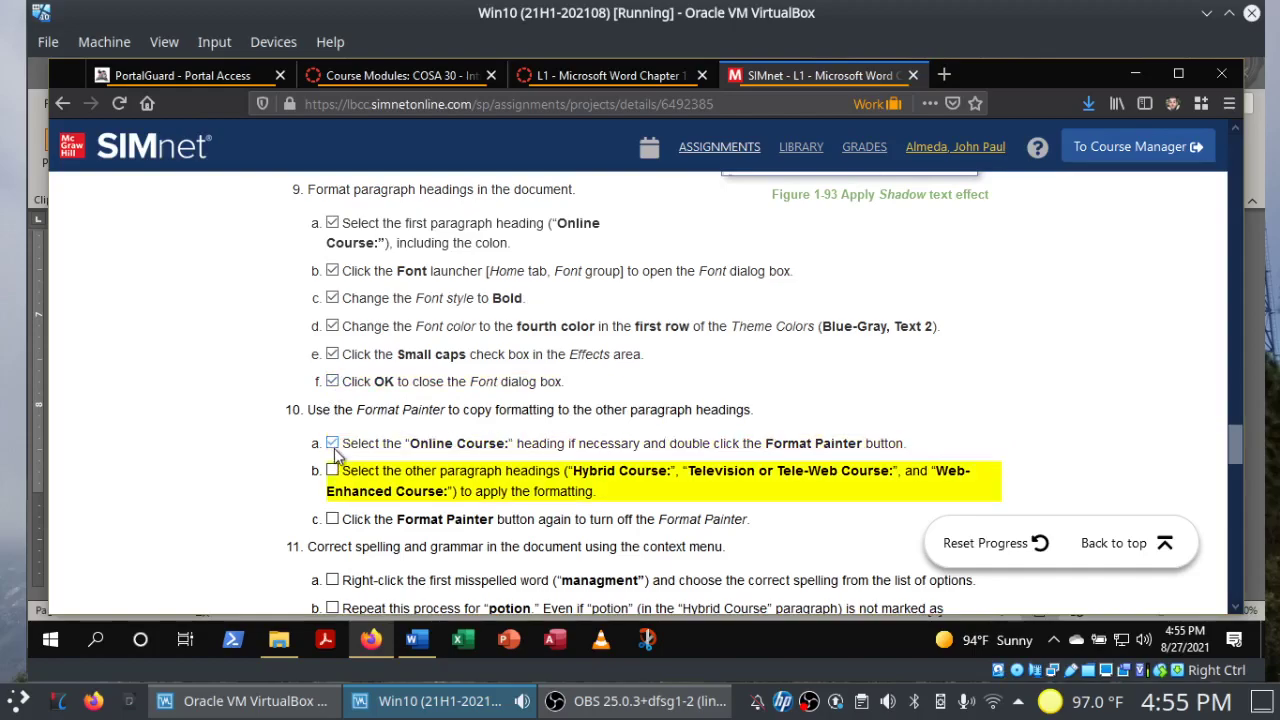
click(333, 471)
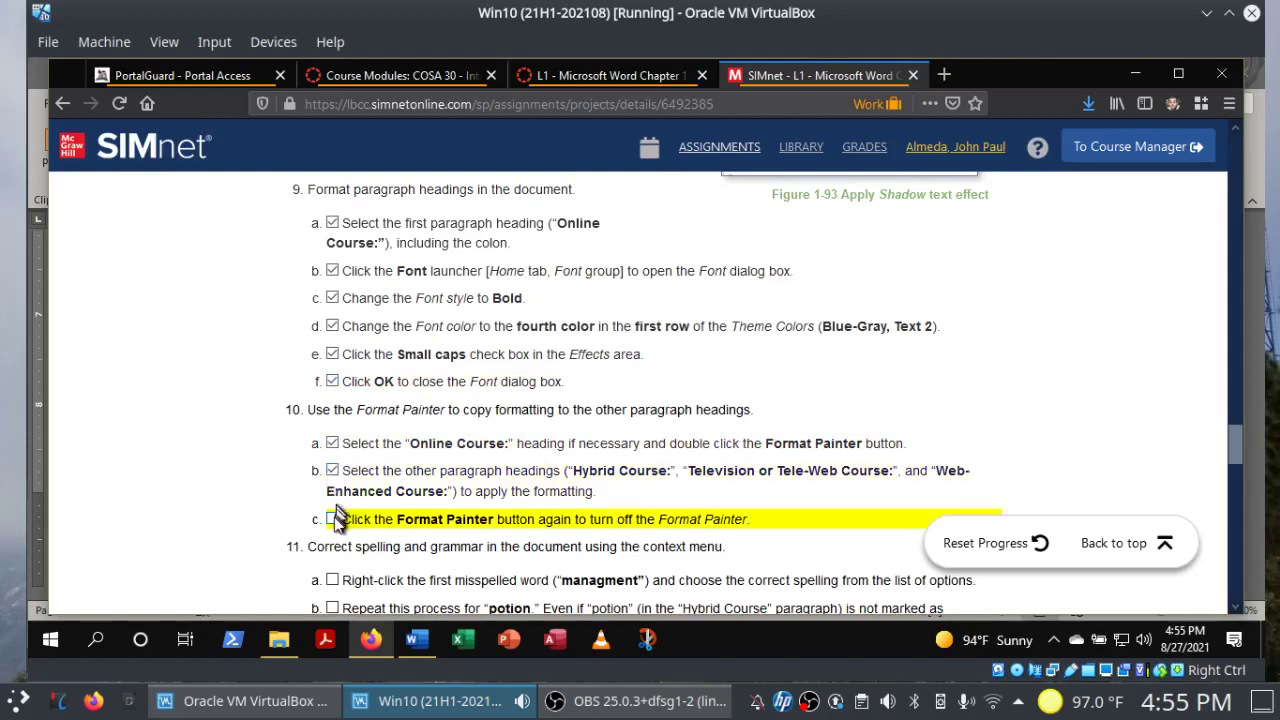
click(333, 519)
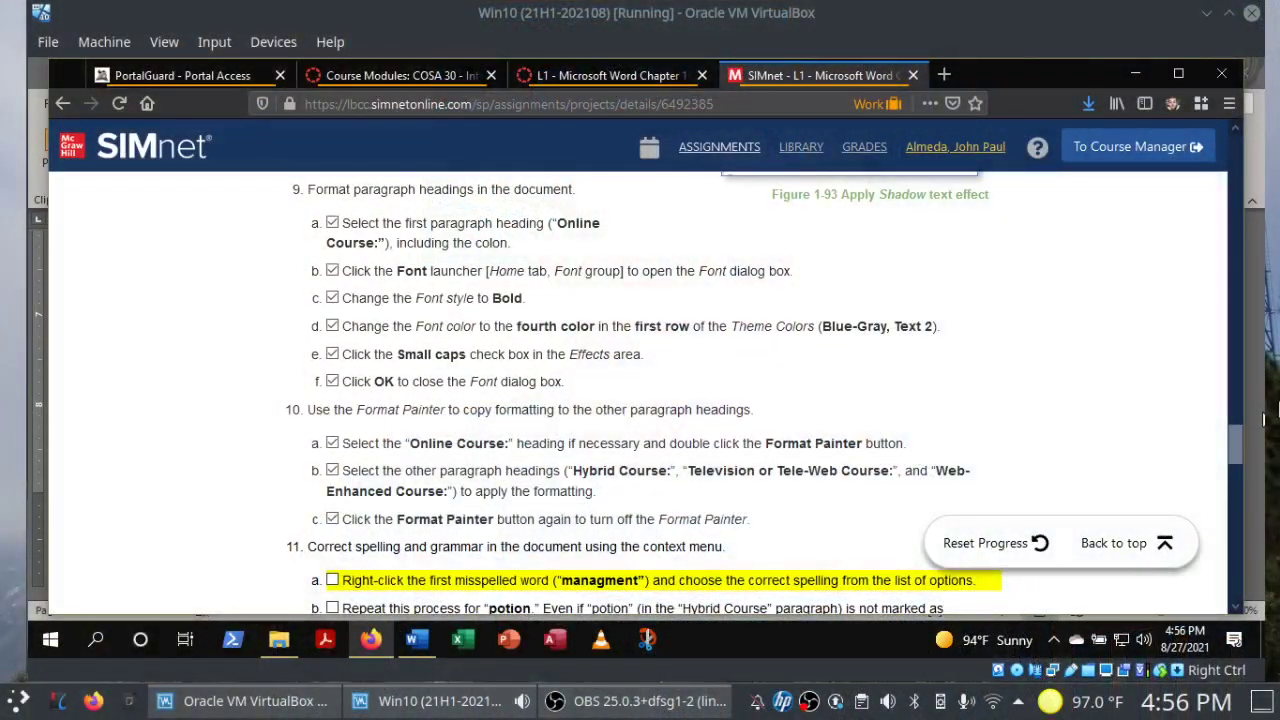
scroll(1238, 478, down, 3)
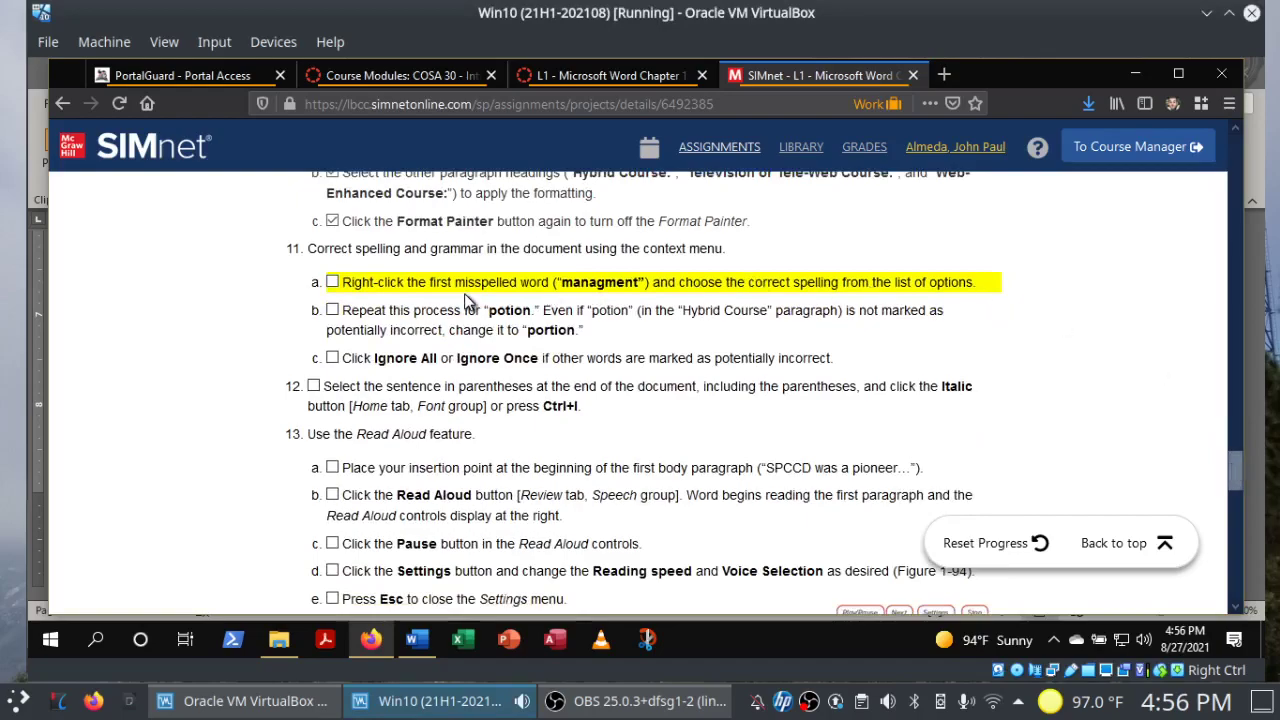
Switch to Word, correct "managment" to "management" in the first body paragraph, and tick off instruction 11a on the SIMnet page in Firefox.
click(418, 642)
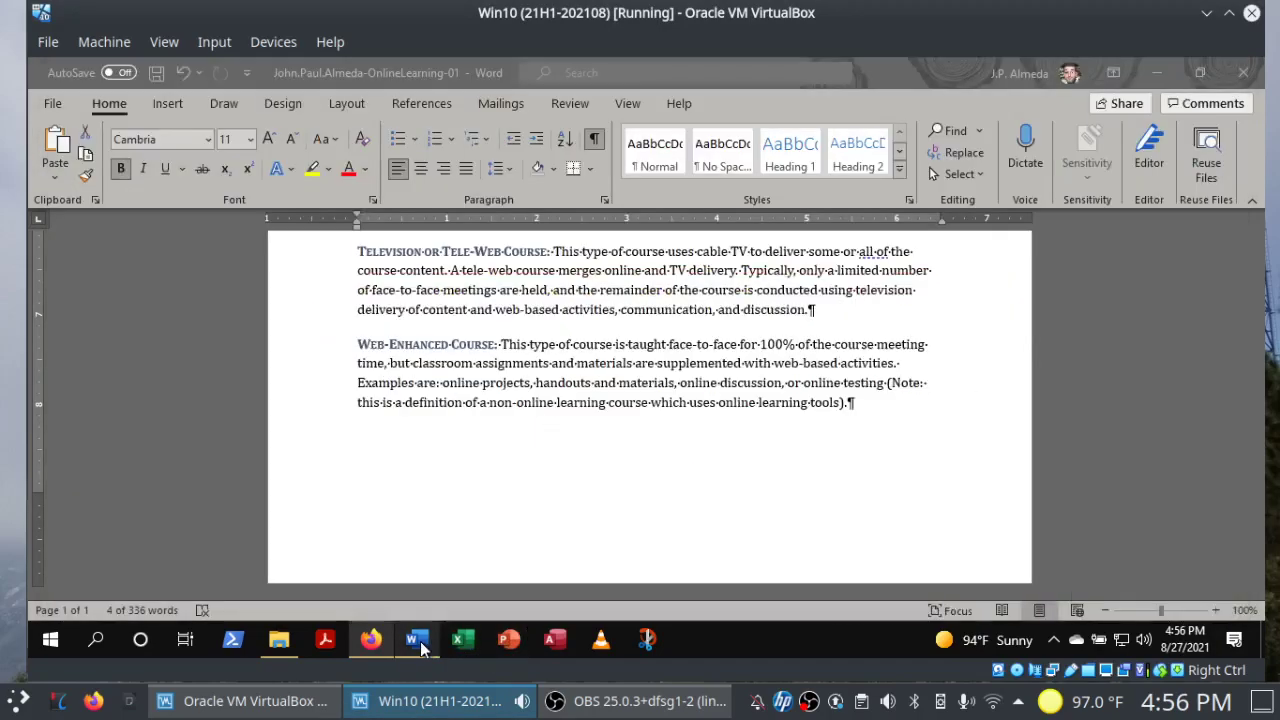
click(949, 452)
key(ctrl+Home)
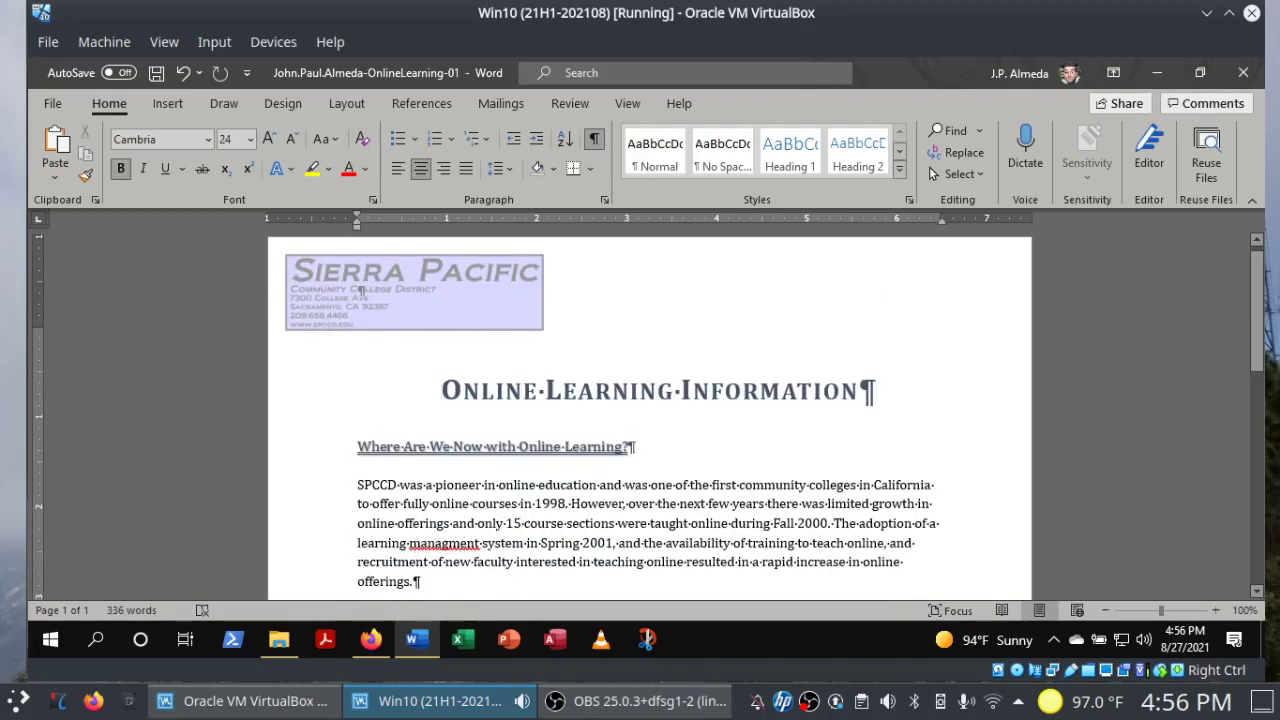
right_click(460, 541)
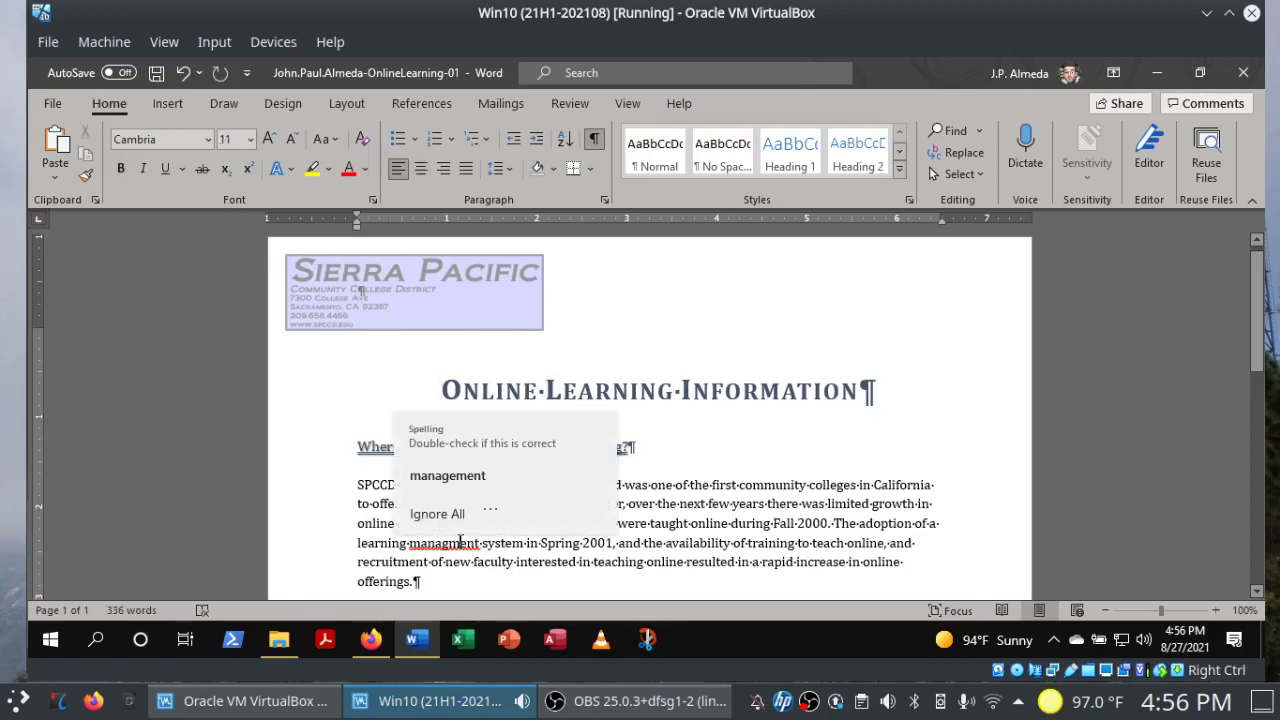
right_click(460, 541)
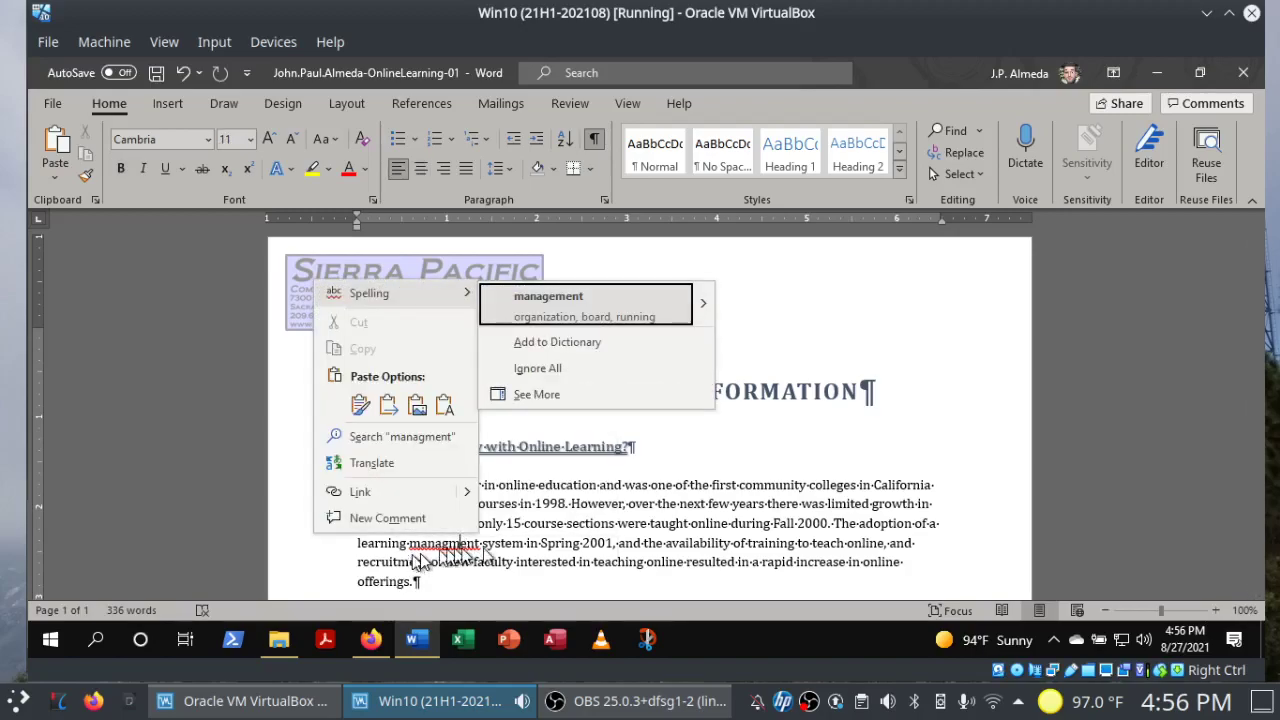
click(540, 316)
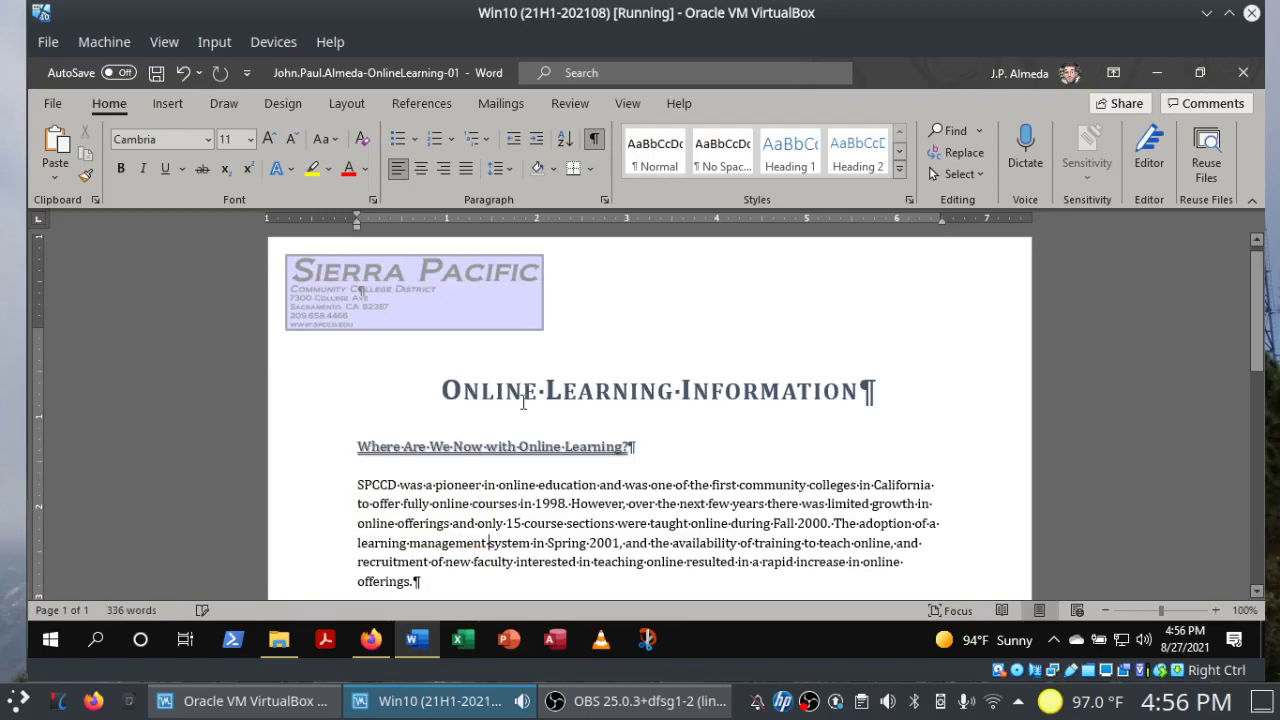
click(372, 636)
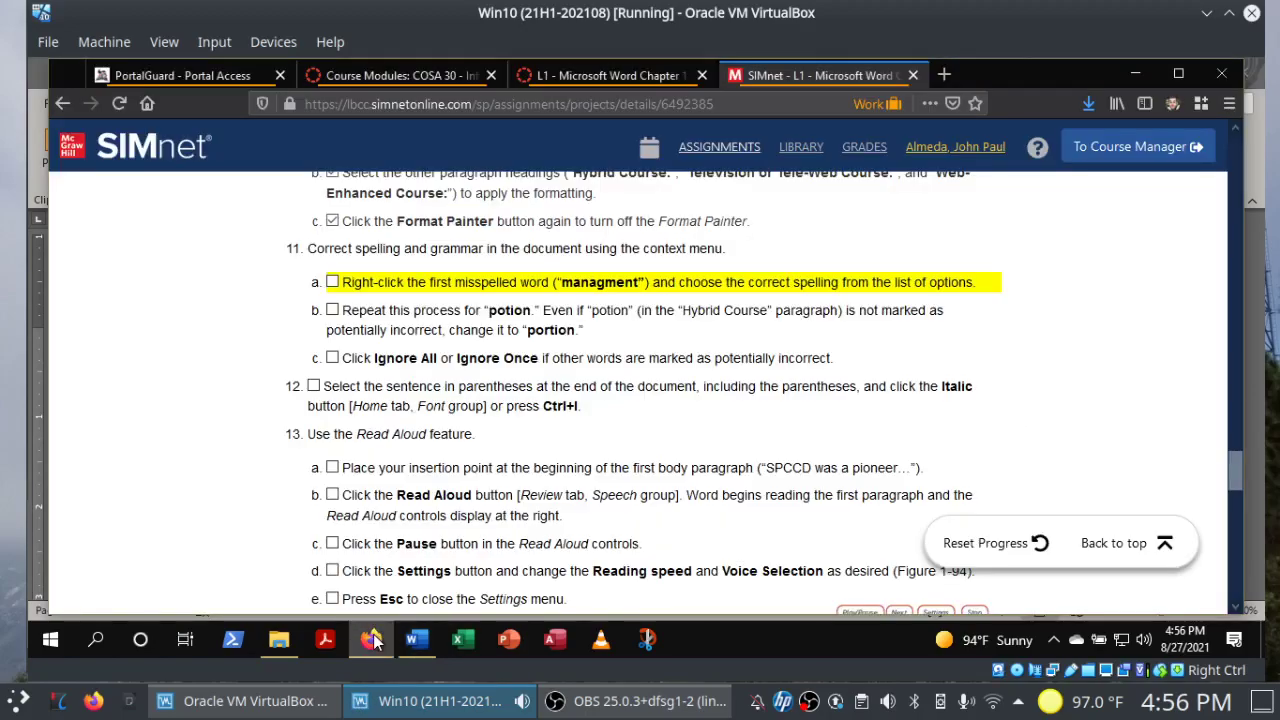
click(333, 283)
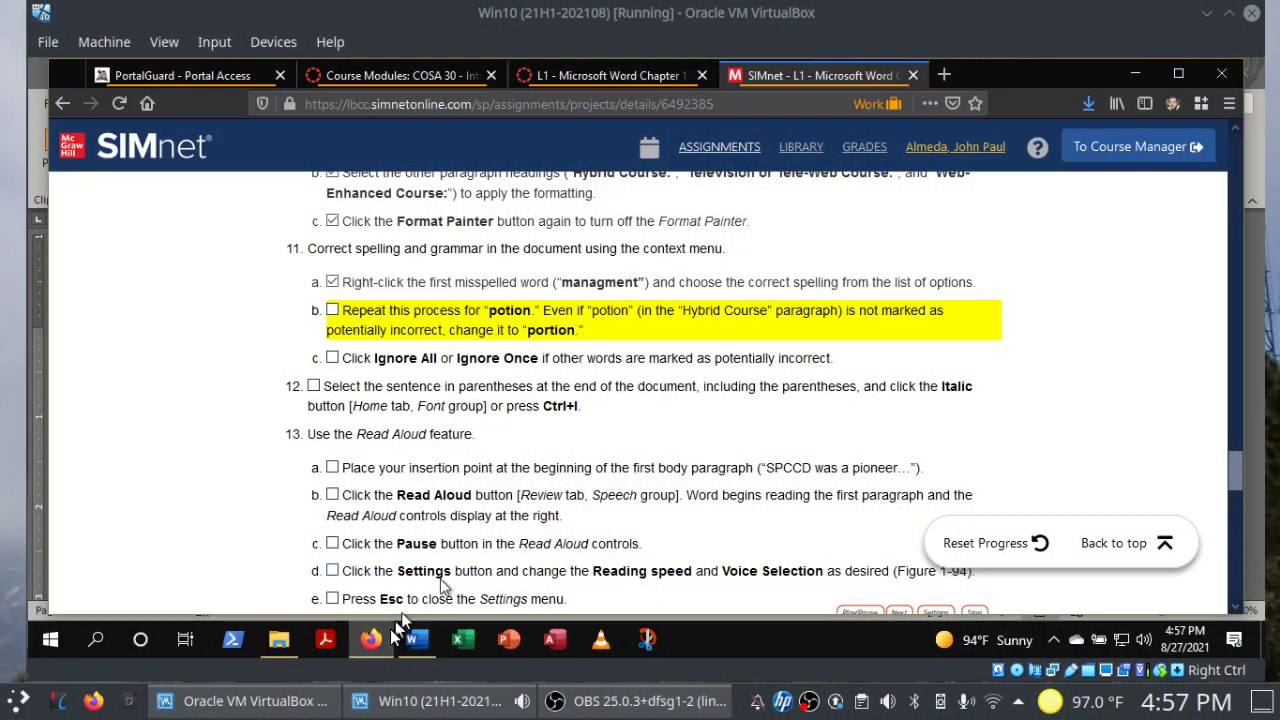
Switch to Word and replace "potion" with the suggested "portion" in the "Hybrid Course:" paragraph.
click(410, 643)
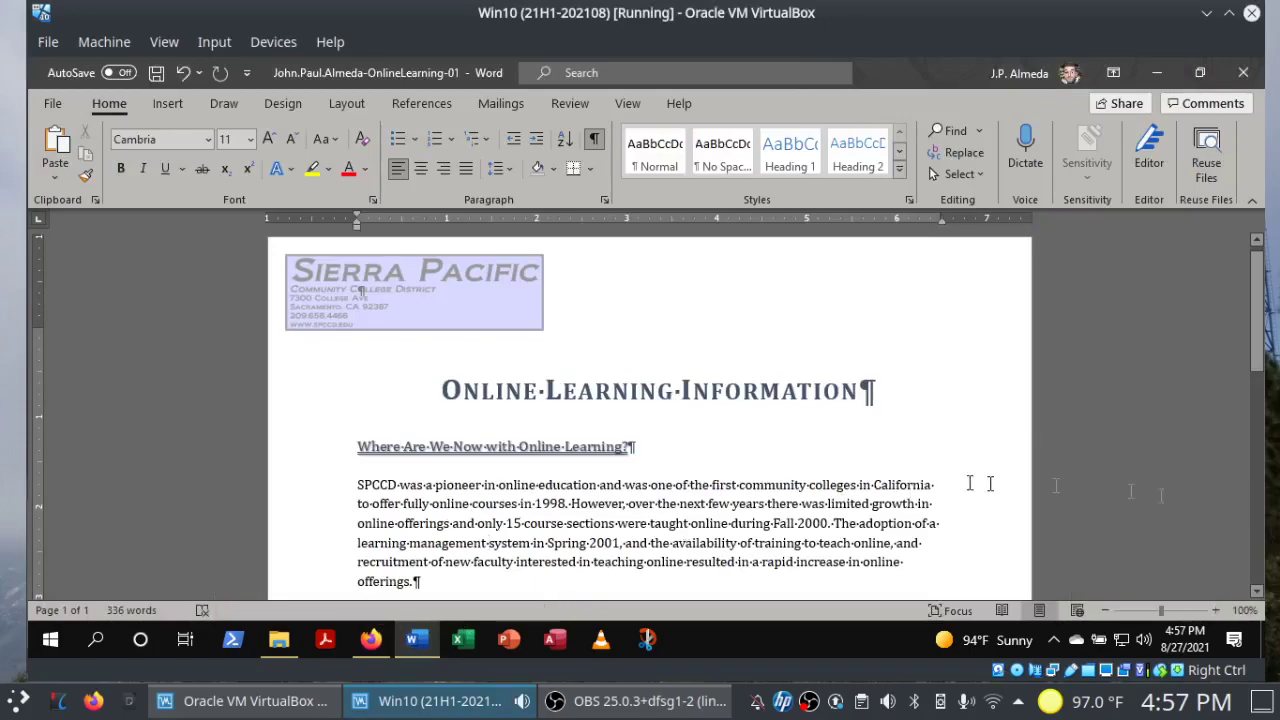
drag(1262, 316, 1264, 420)
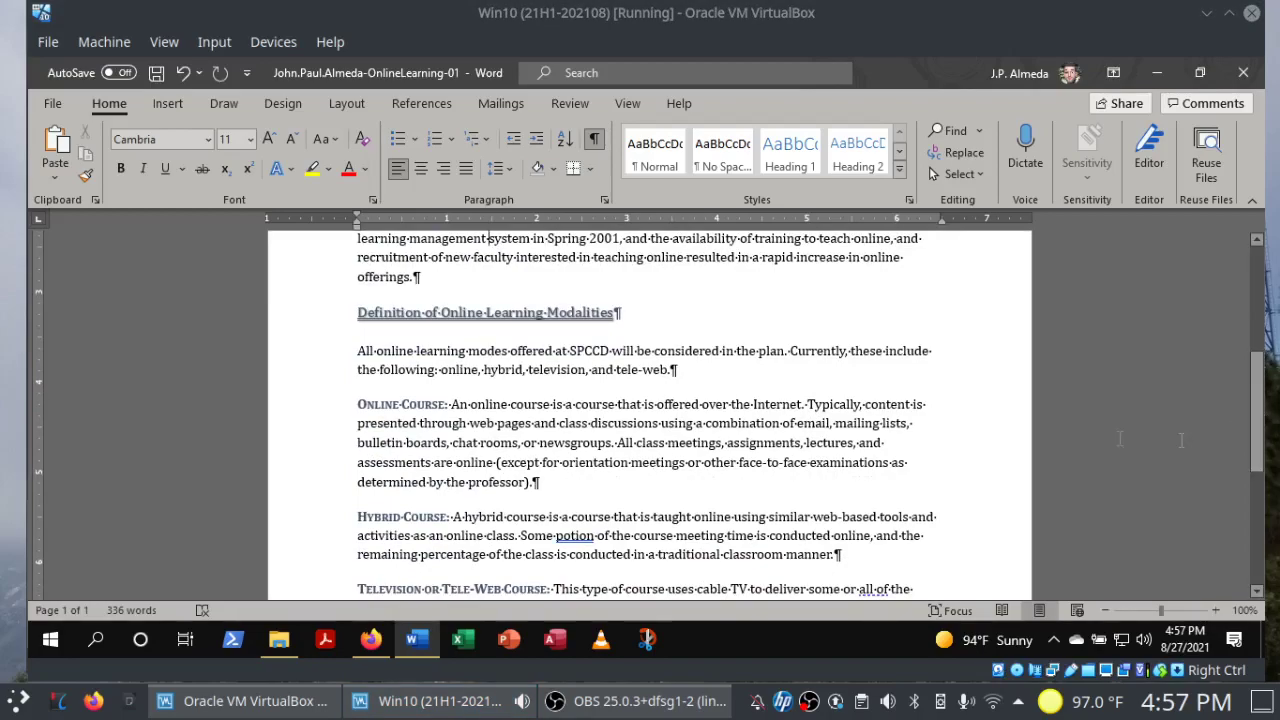
right_click(572, 534)
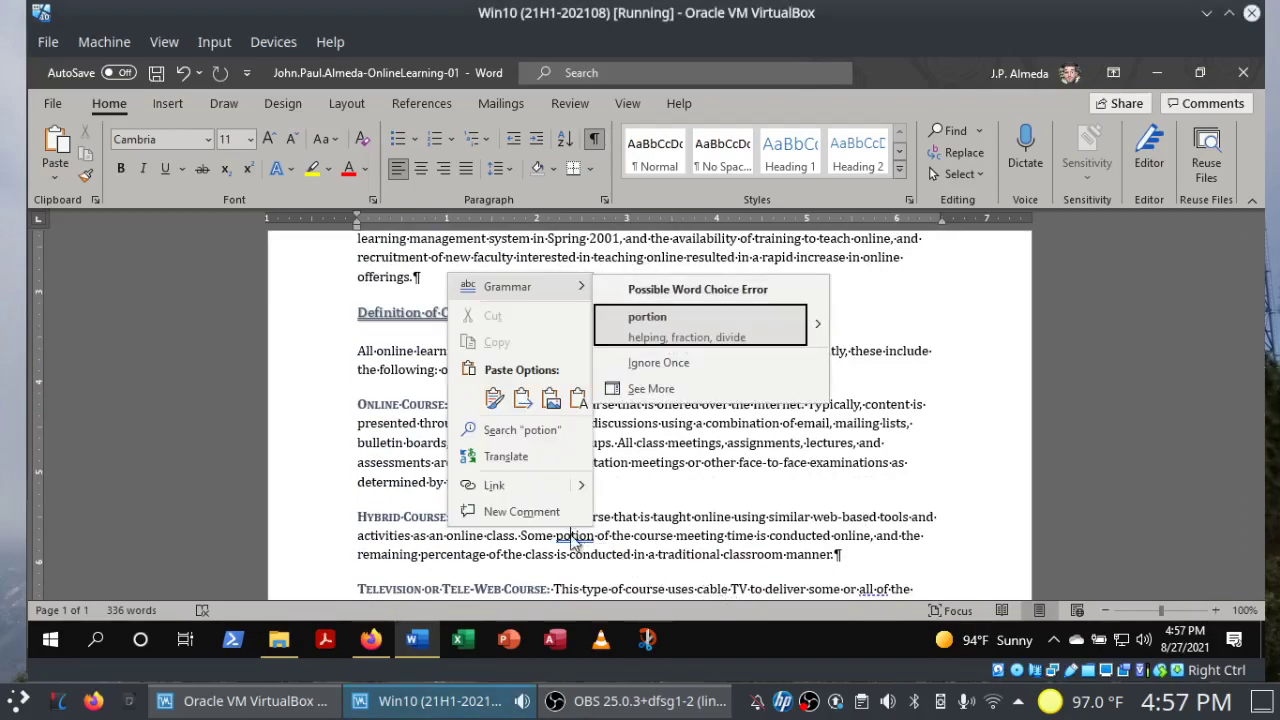
click(650, 330)
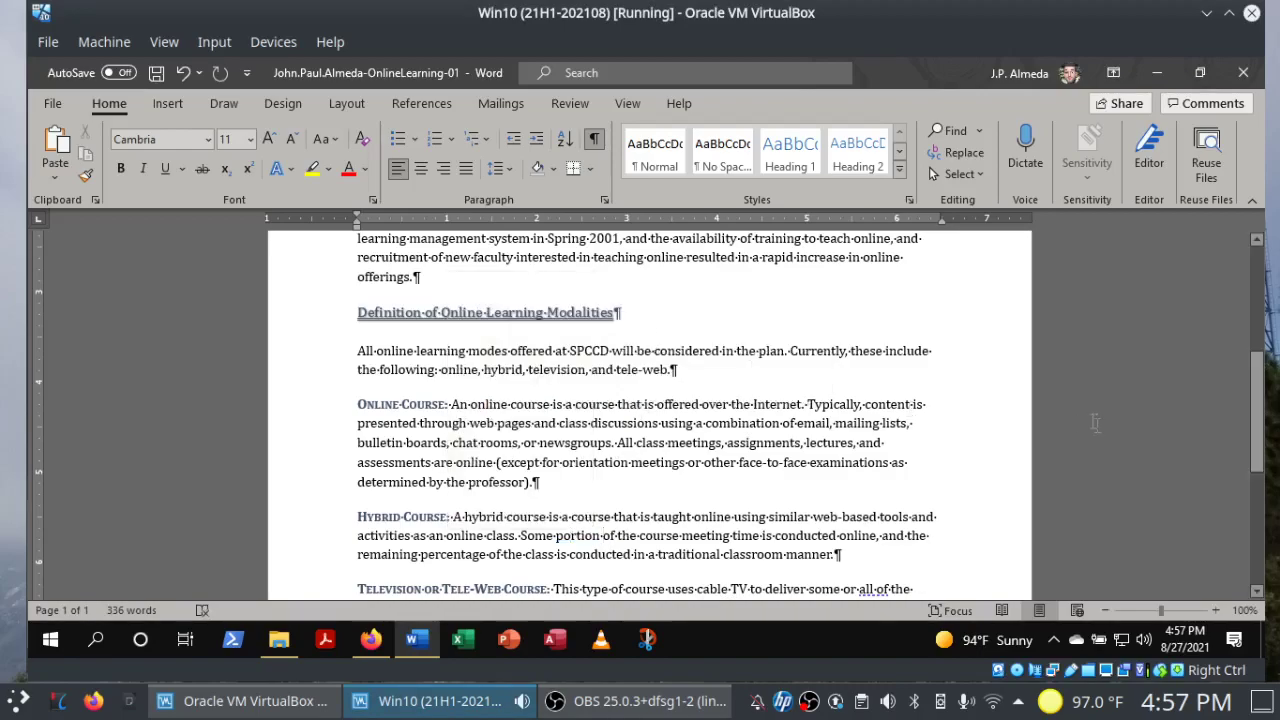
Ignore once the conciseness suggestion for "all of" in the "Television or Tele-Web Course:" paragraph.
scroll(1257, 470, down, 1)
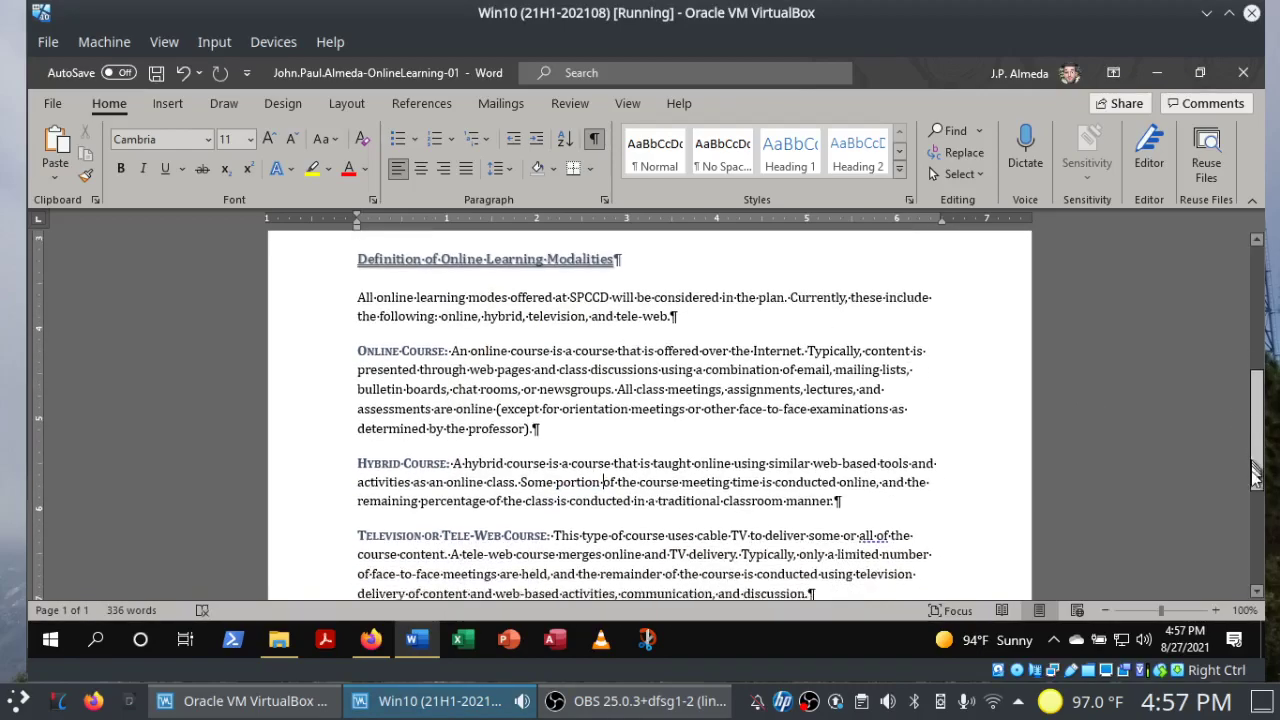
drag(1257, 470, 1257, 500)
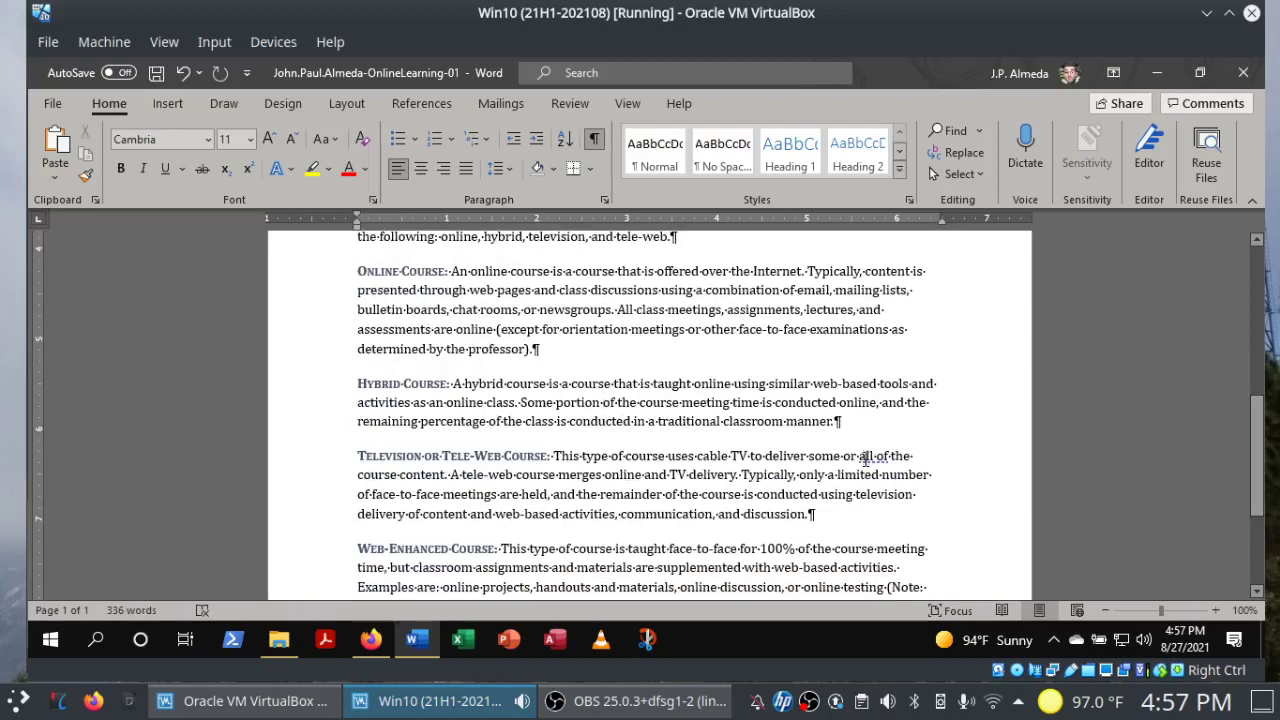
click(575, 102)
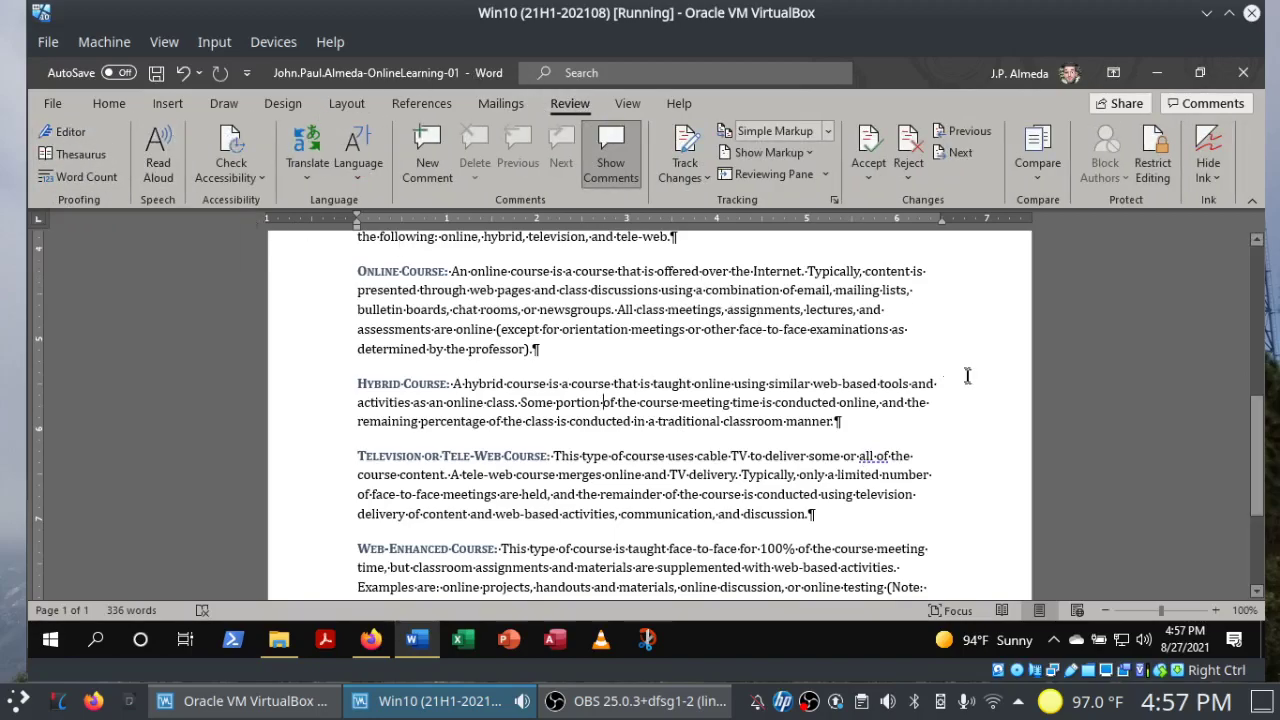
right_click(867, 455)
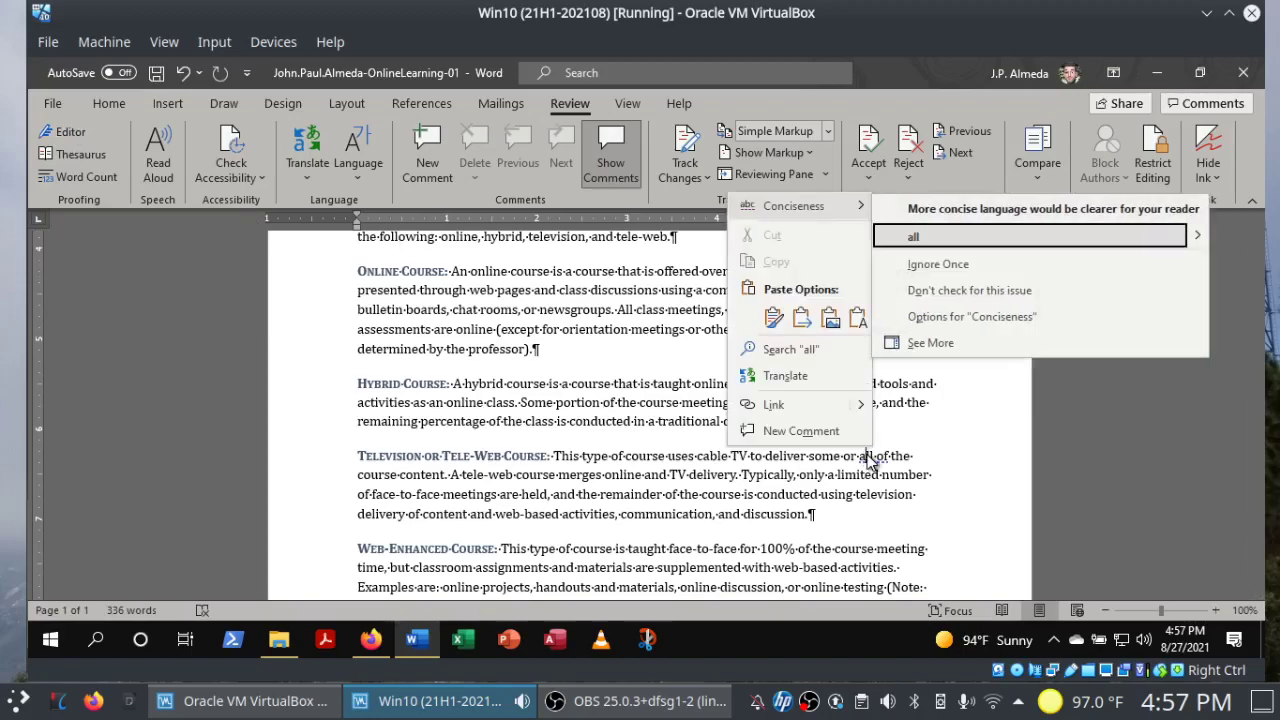
click(918, 265)
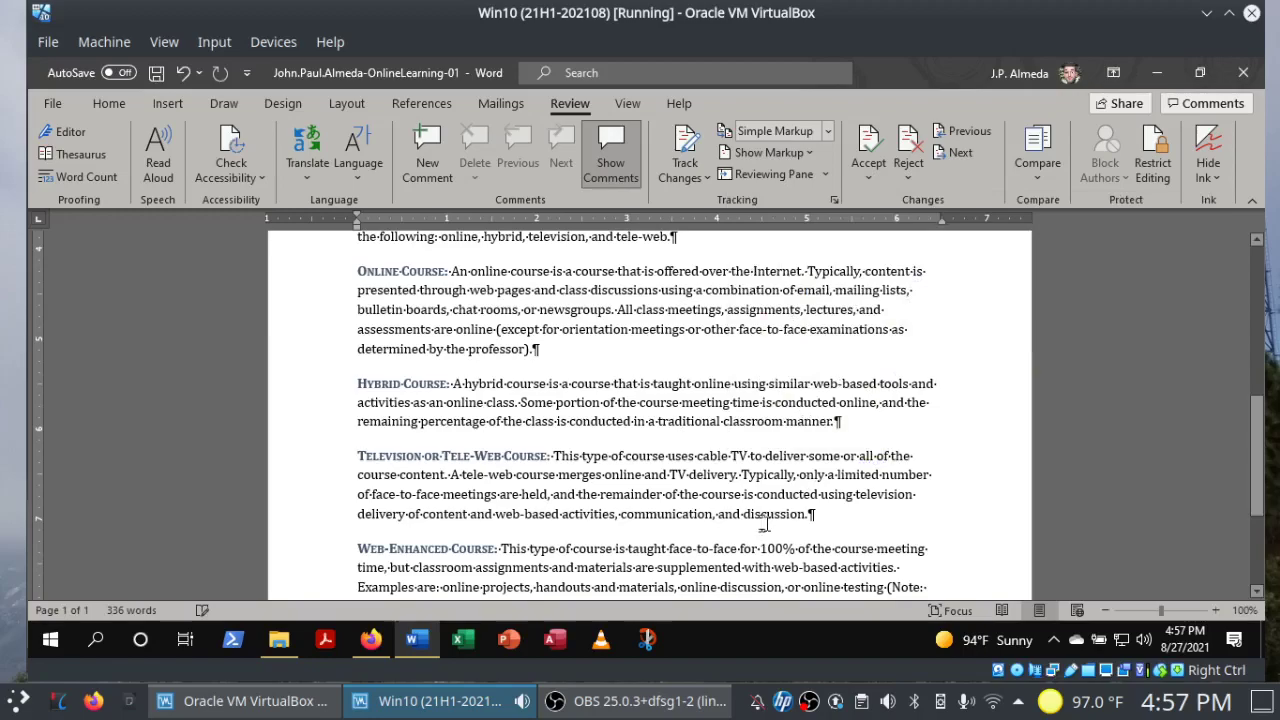
Switch to Firefox and tick off instructions 11c and 12 on the SIMnet page.
click(371, 638)
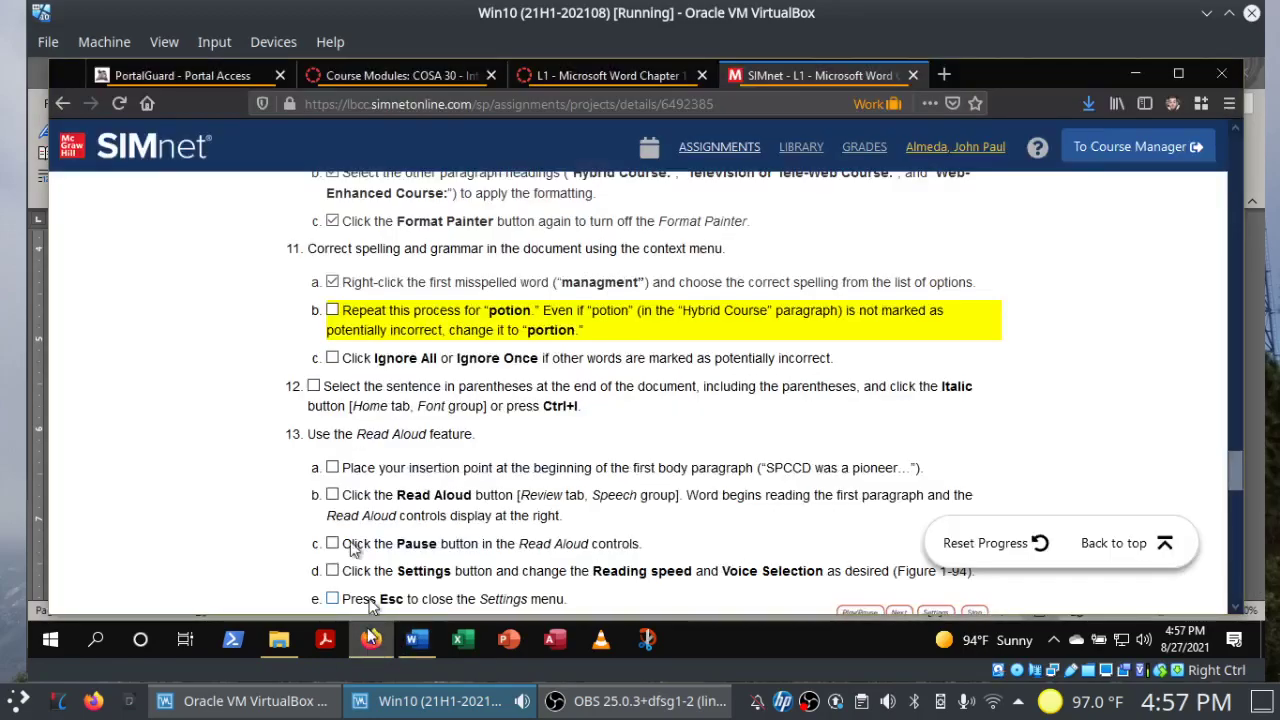
click(334, 360)
click(314, 387)
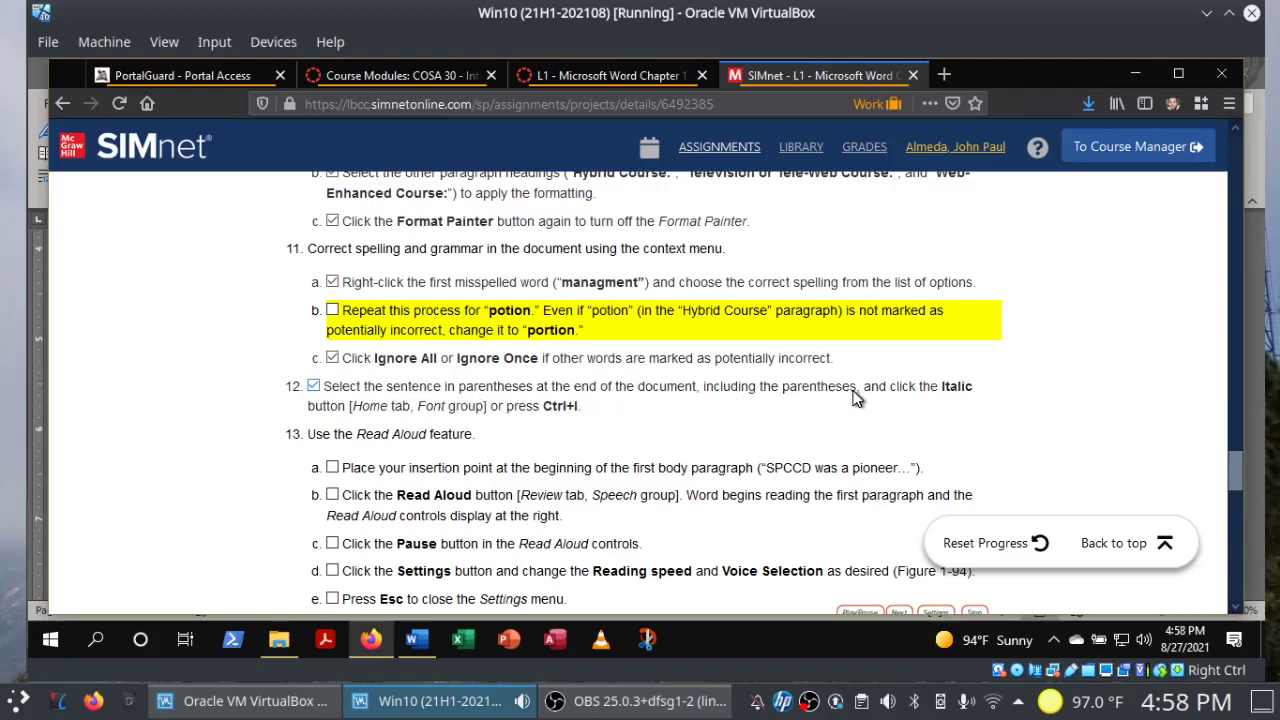
Switch to Word and italicize the parenthesized note at the end of the document, including both parentheses.
click(418, 640)
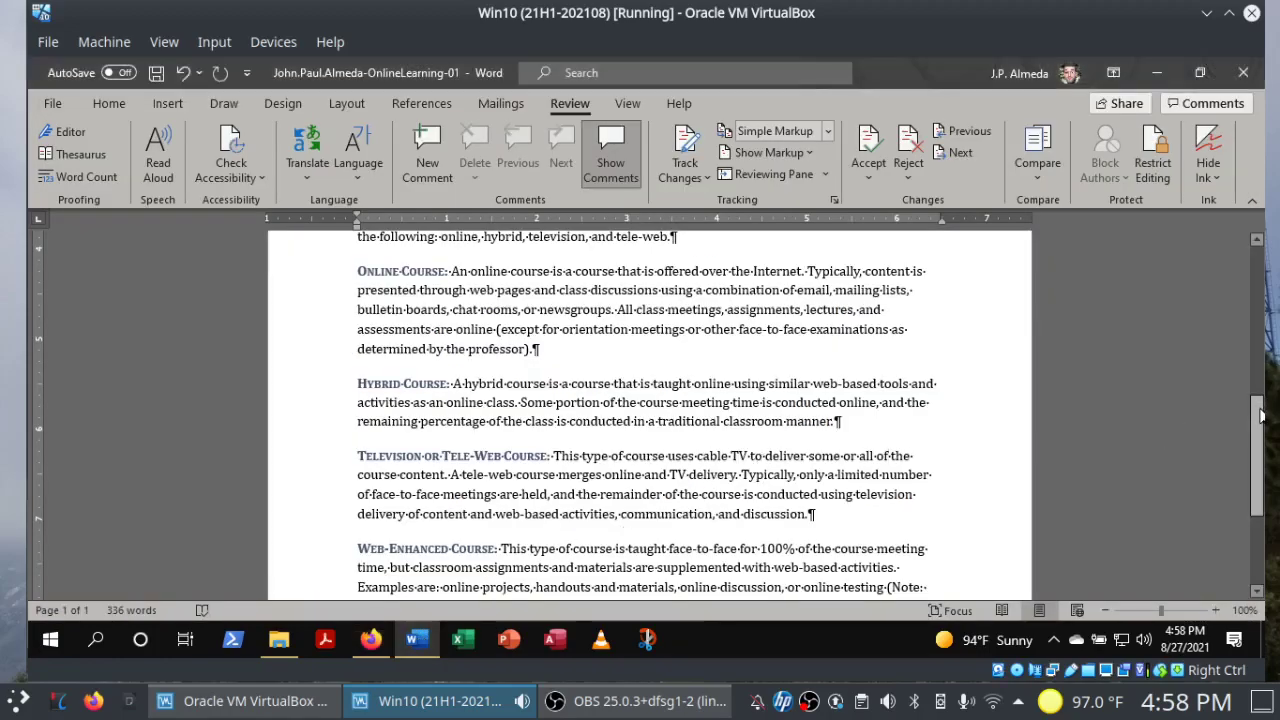
scroll(1258, 452, down, 1)
scroll(1258, 452, down, 3)
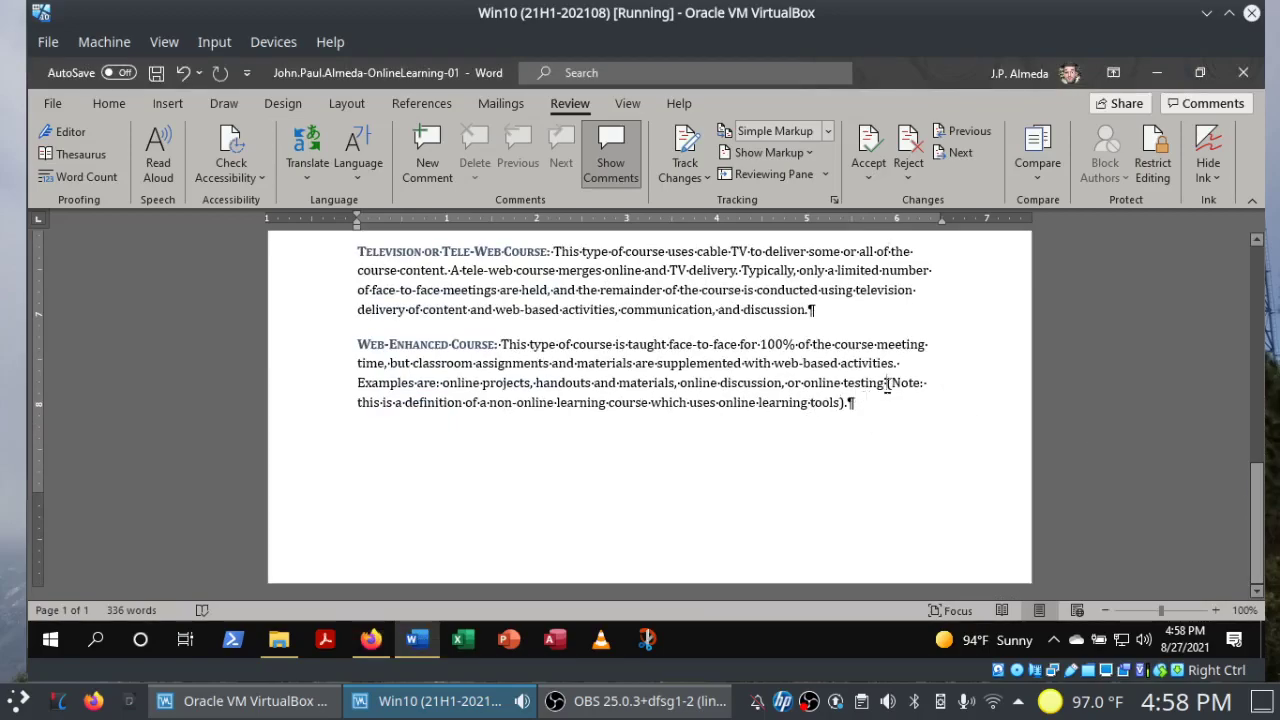
drag(886, 386, 842, 406)
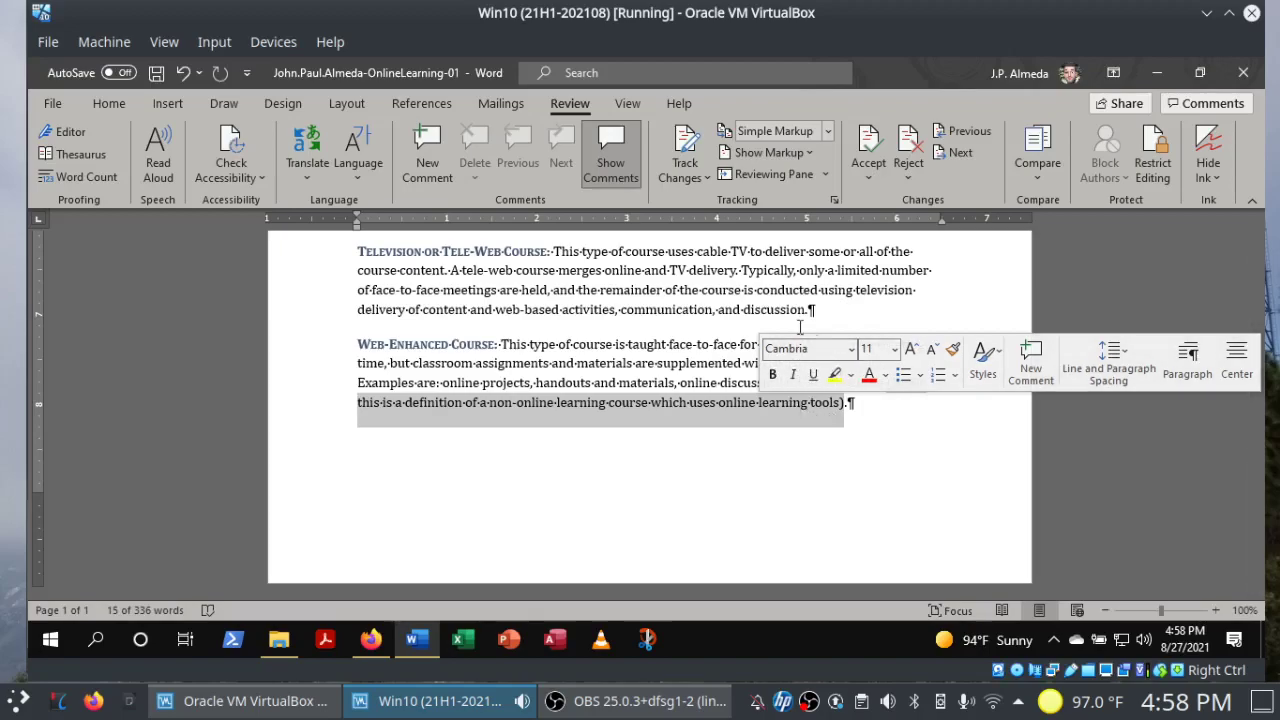
click(106, 108)
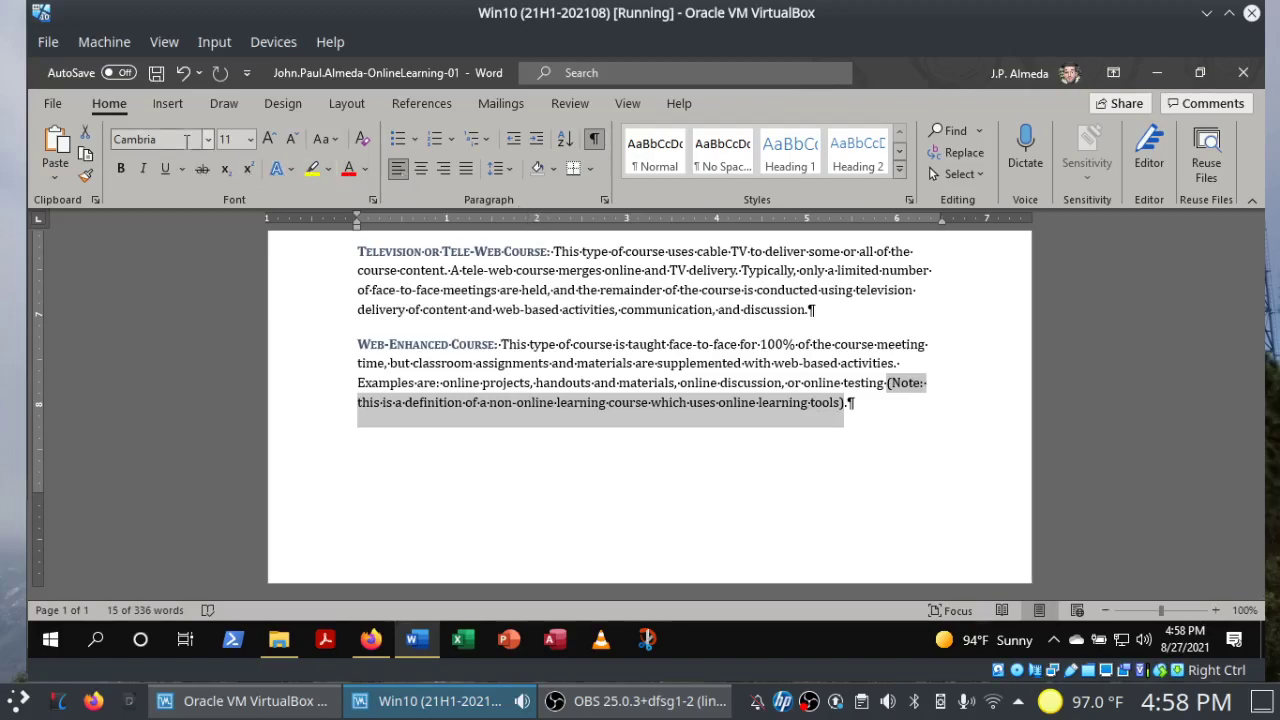
click(145, 176)
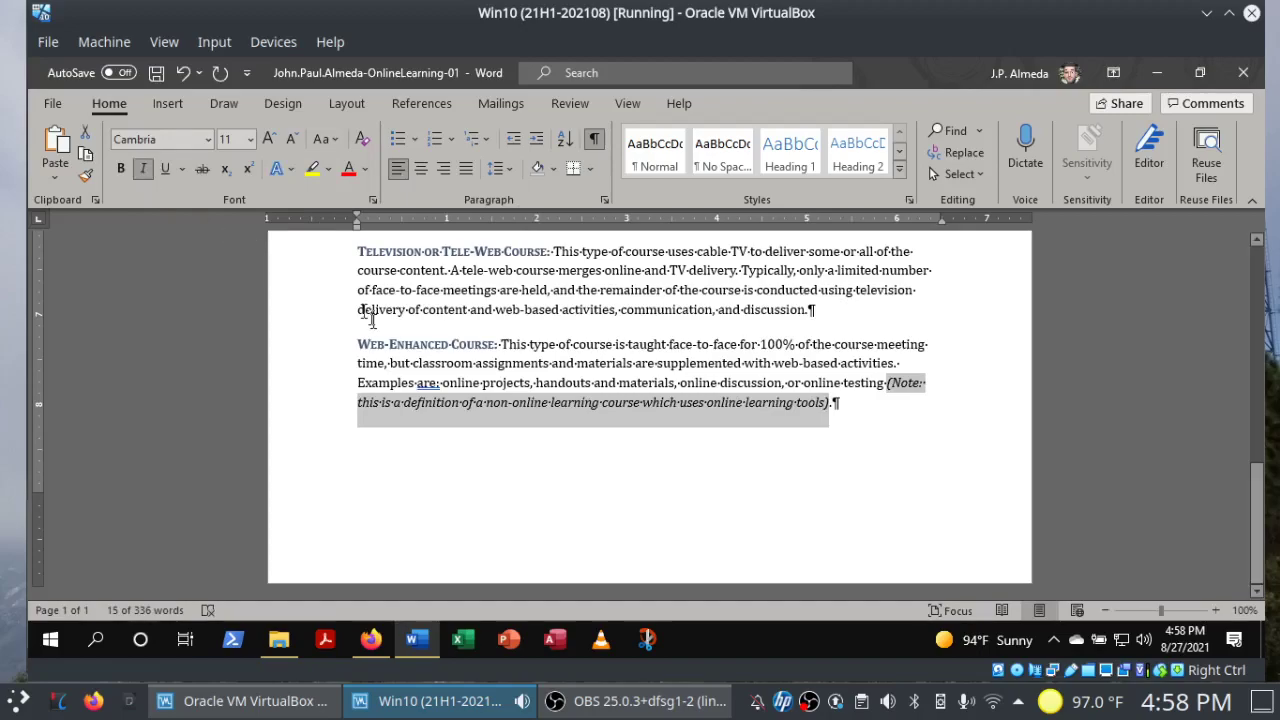
Switch to Firefox and tick off instruction 13a of the Read Aloud section on the SIMnet page.
click(386, 632)
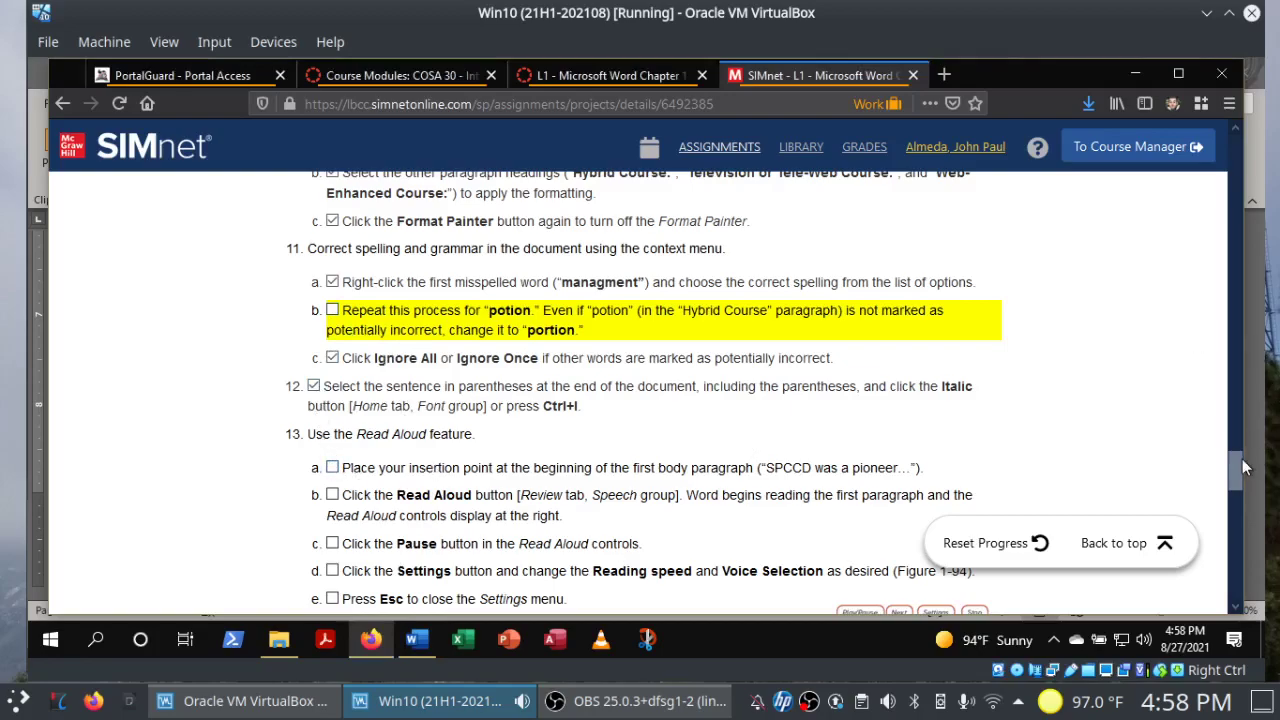
mouse_move(1241, 457)
mouse_down()
mouse_move(1237, 481)
mouse_move(1237, 470)
mouse_up()
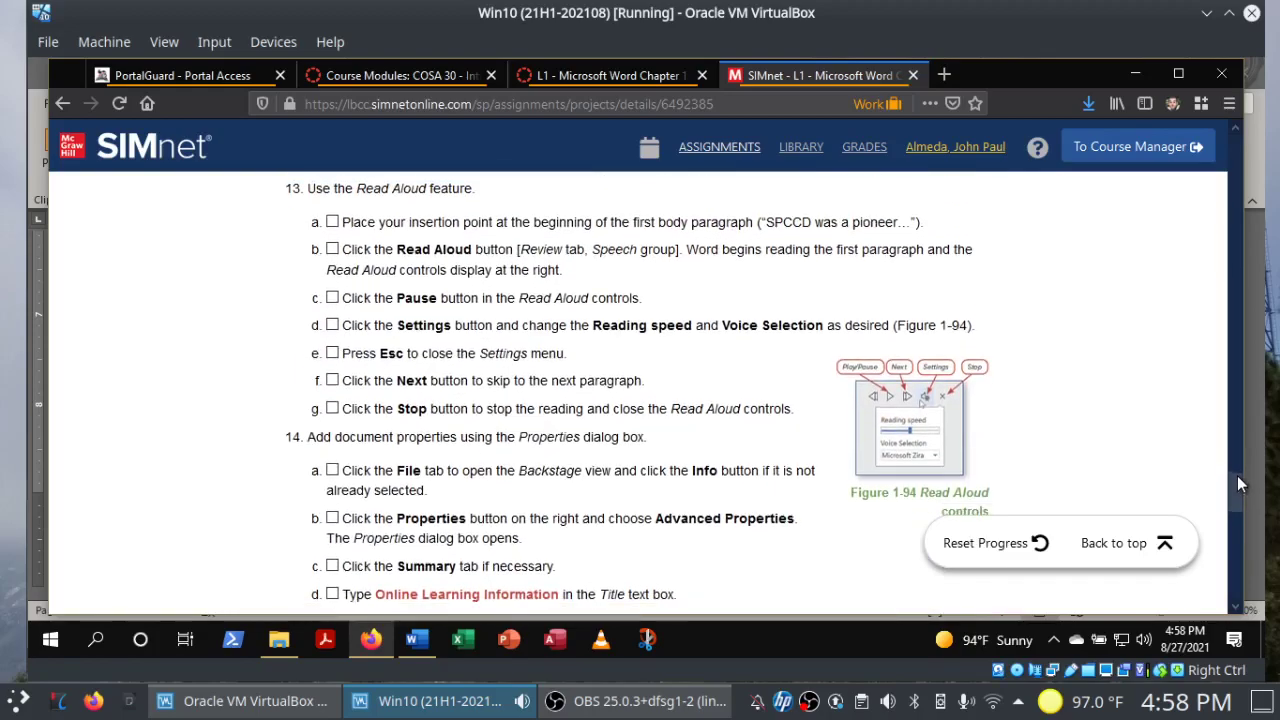
click(333, 223)
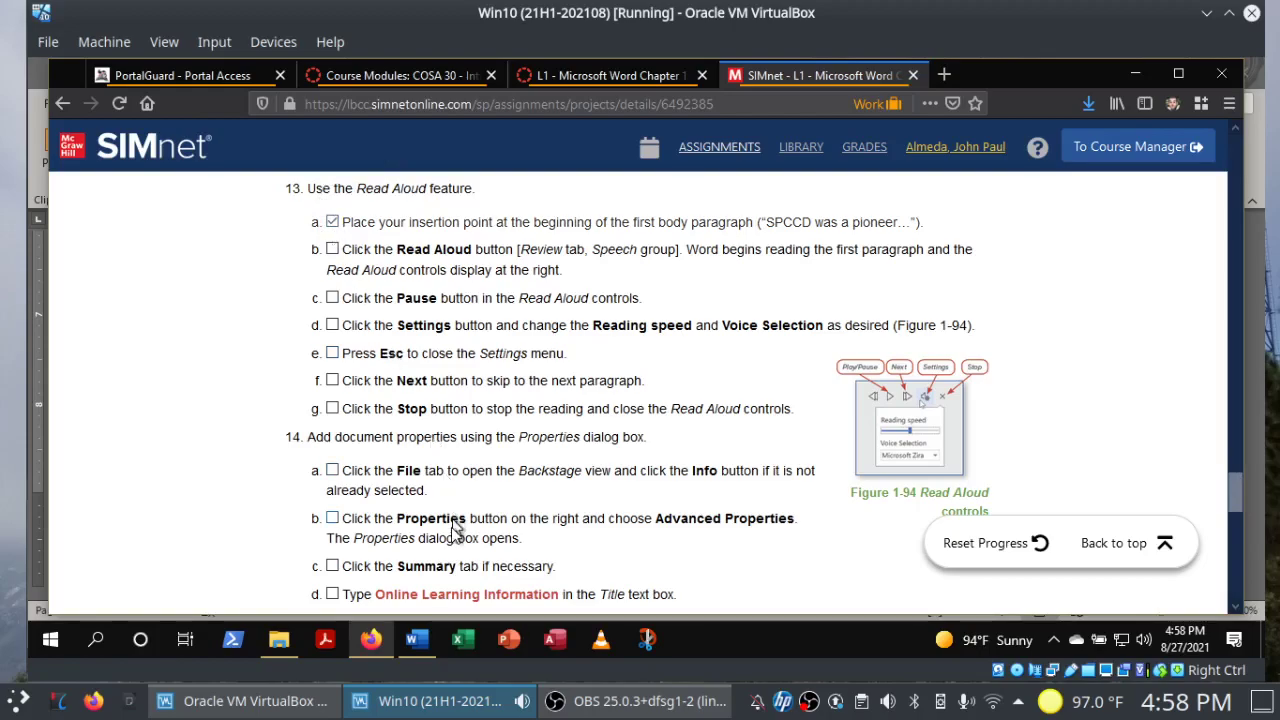
Switch to Word, start Read Aloud from the beginning of the first body paragraph ("SPCCD was a pioneer"), and pause the reading.
mouse_move(421, 666)
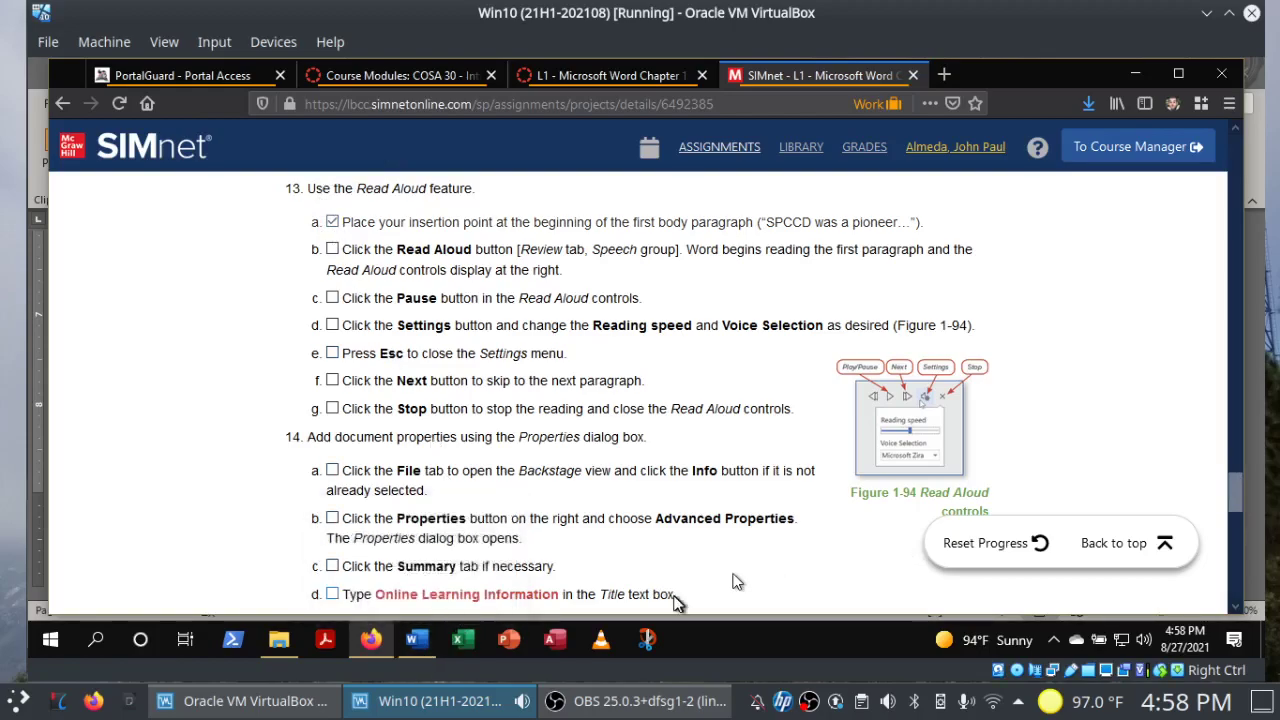
click(428, 639)
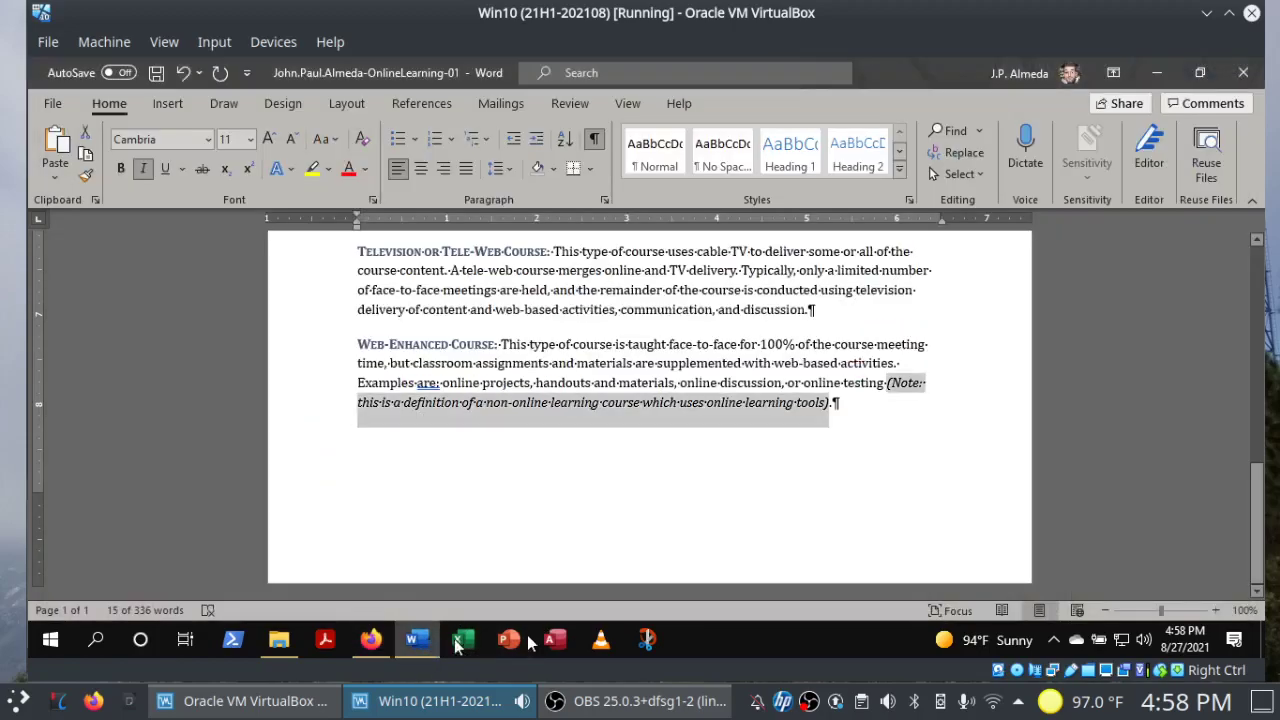
click(1137, 477)
key(ctrl+Home)
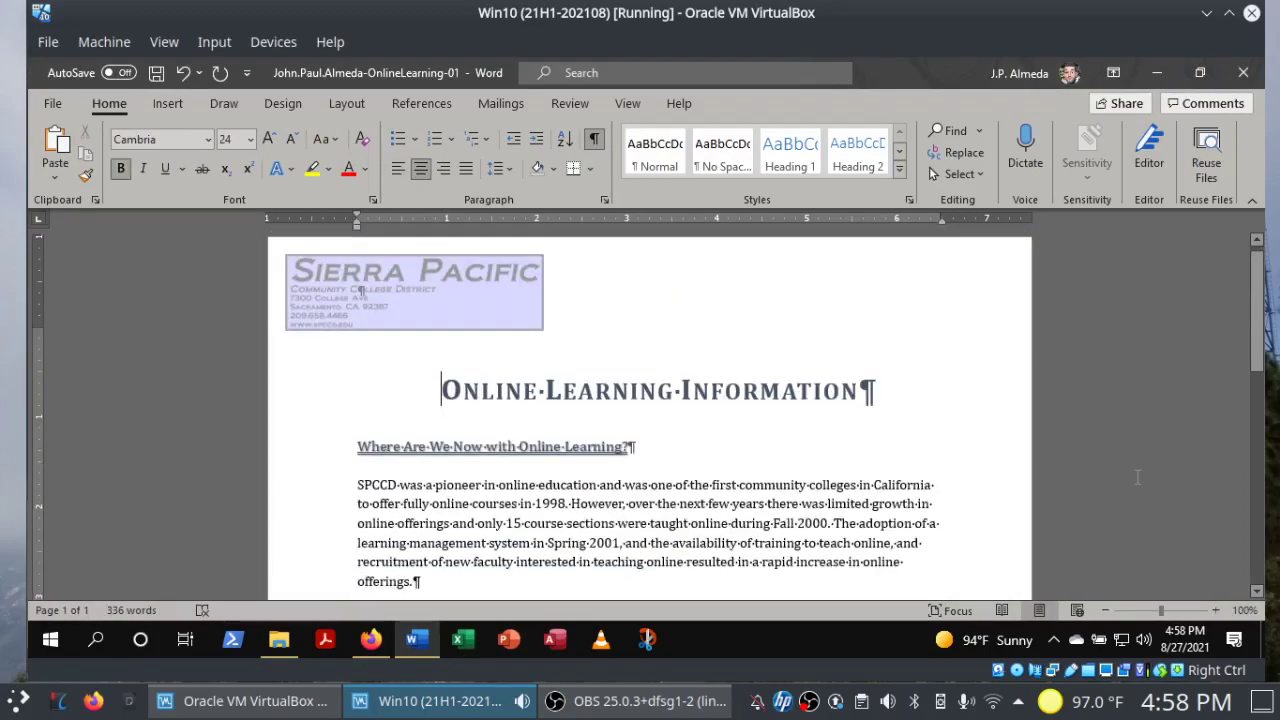
click(357, 486)
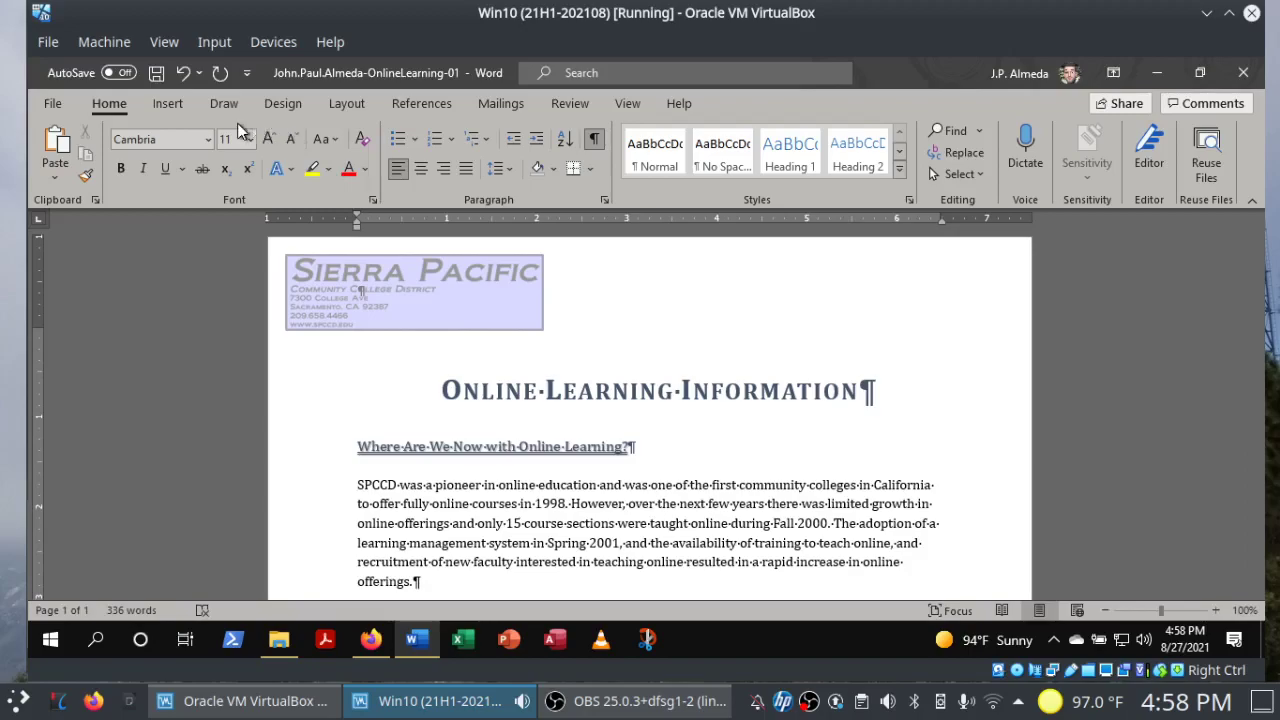
click(572, 103)
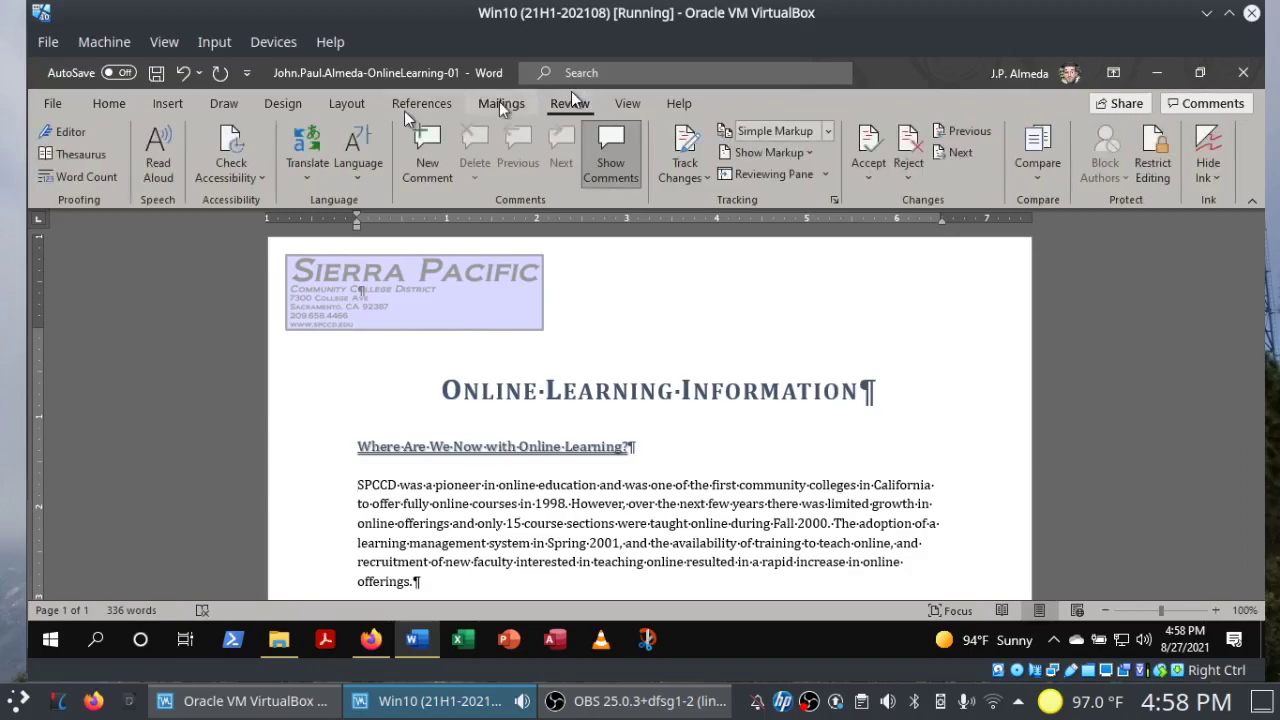
click(160, 173)
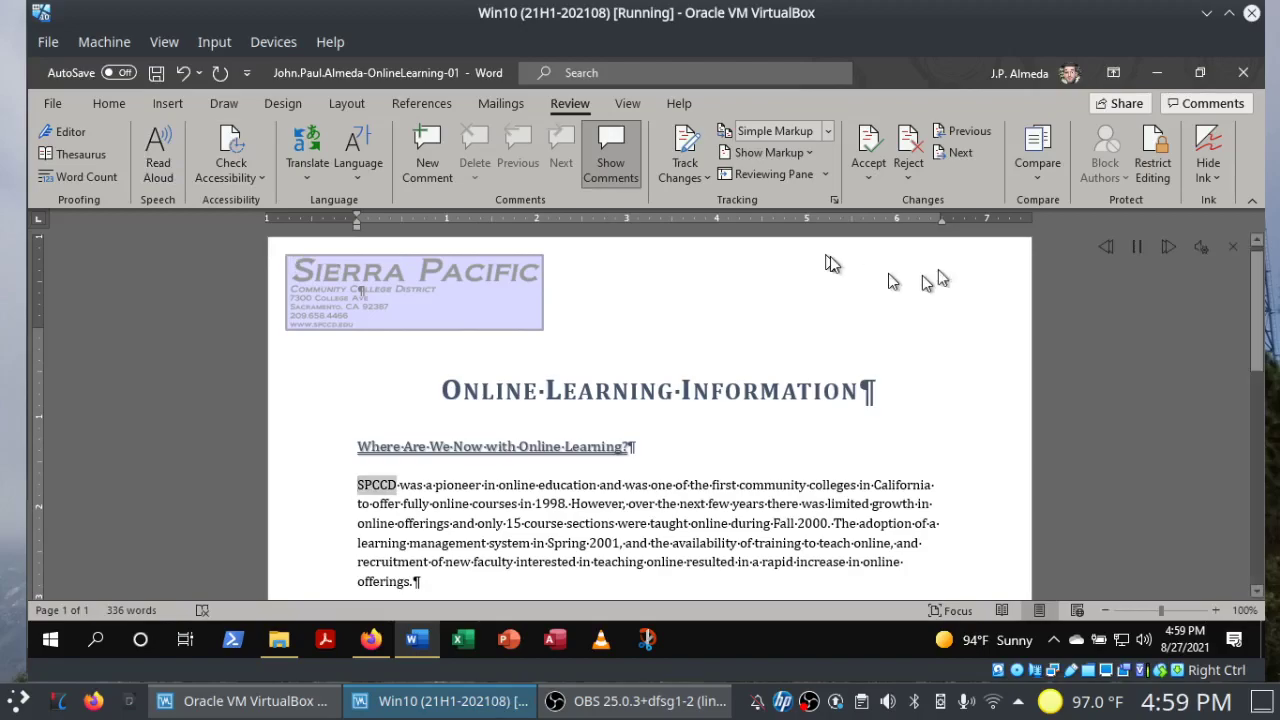
click(1137, 247)
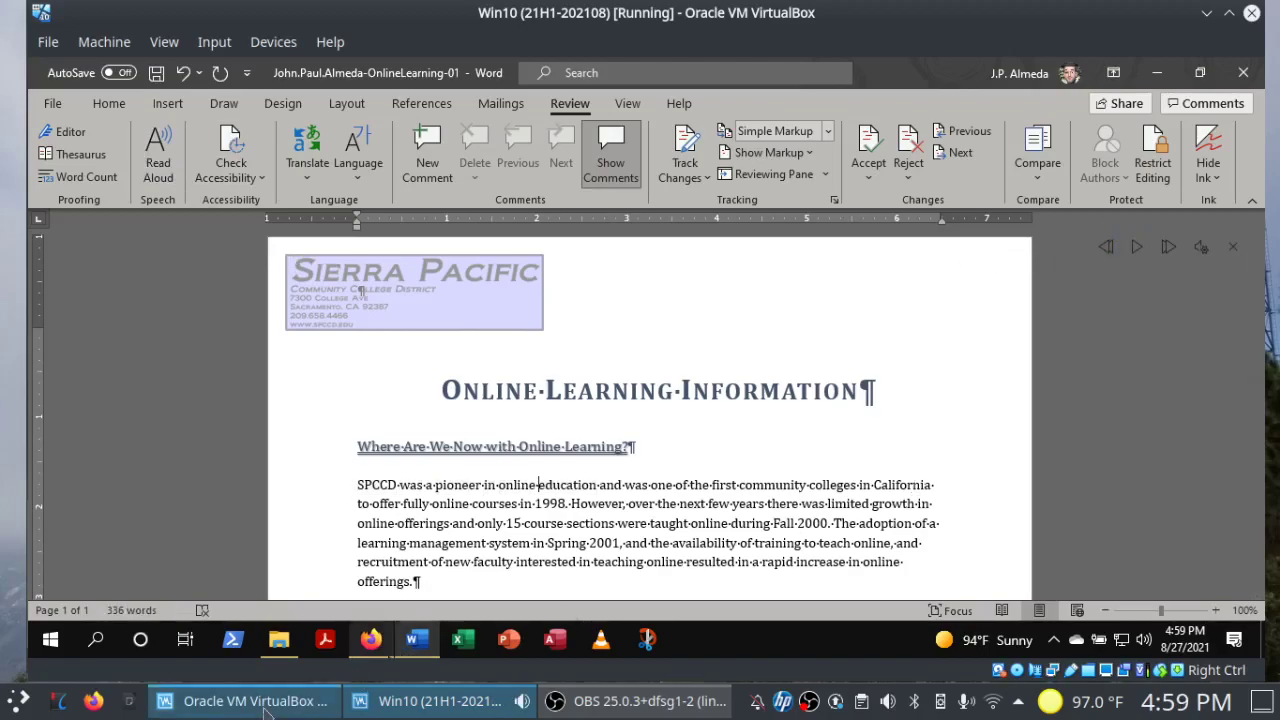
Switch to Firefox and tick off instructions 13b and 13c on the SIMnet page.
click(368, 645)
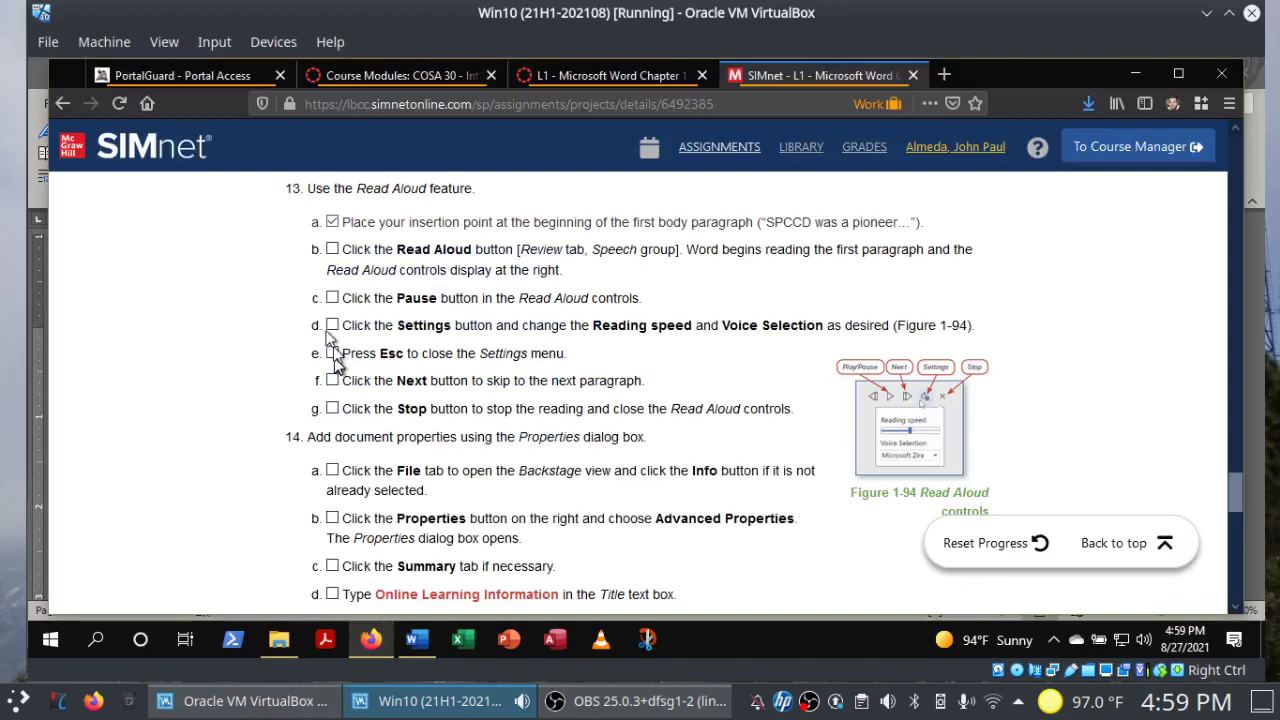
click(333, 250)
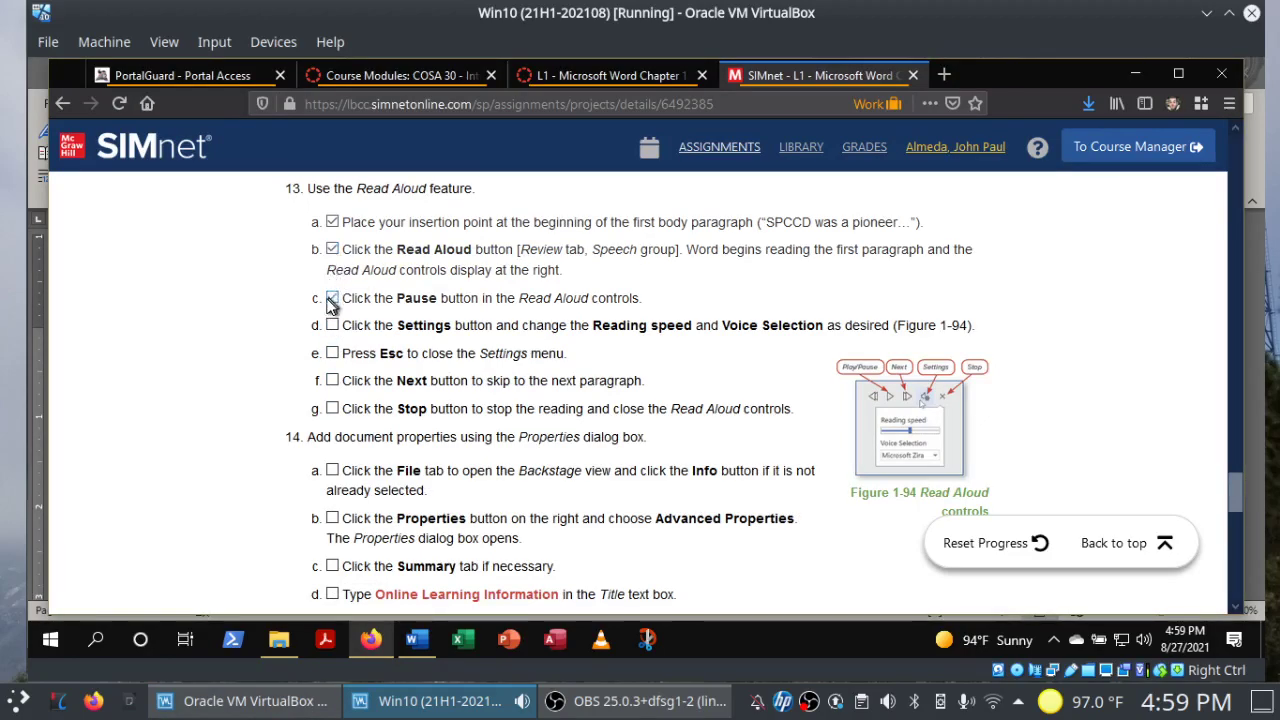
Switch to Word, open the Read Aloud settings at the reading speed control, and briefly resume the reading before pausing it.
click(332, 299)
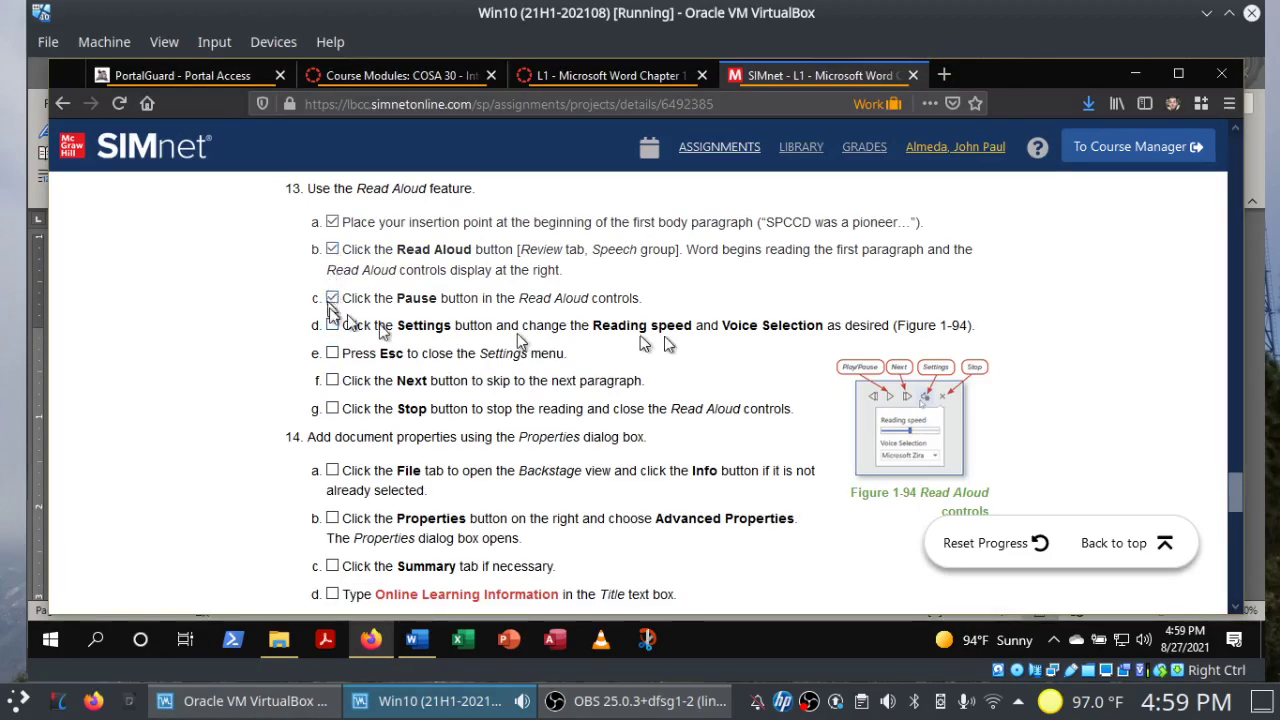
click(432, 636)
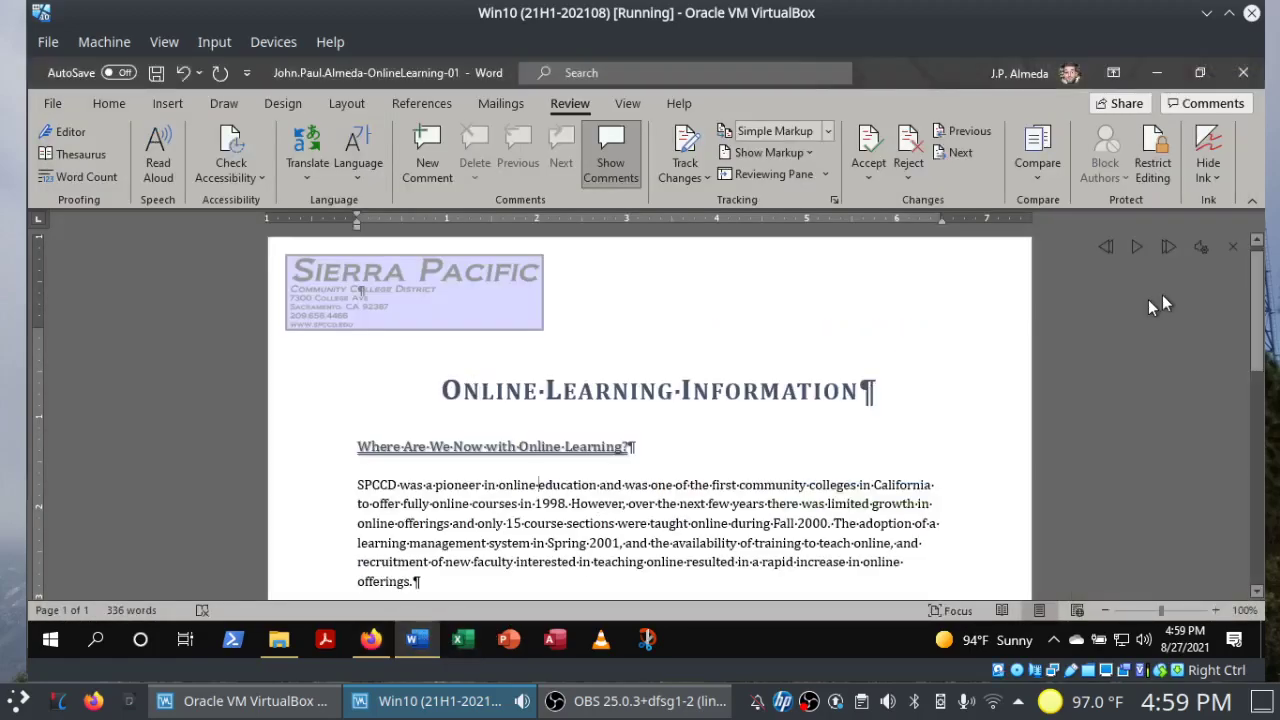
click(1205, 247)
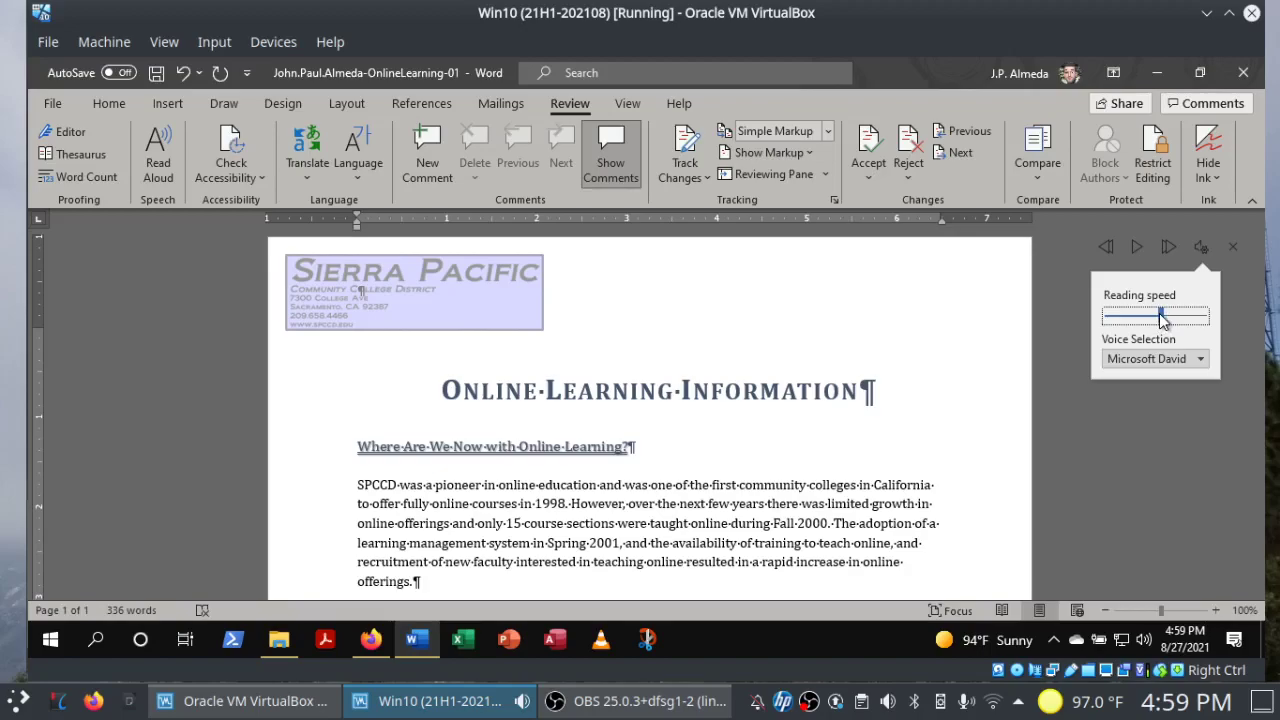
click(1135, 250)
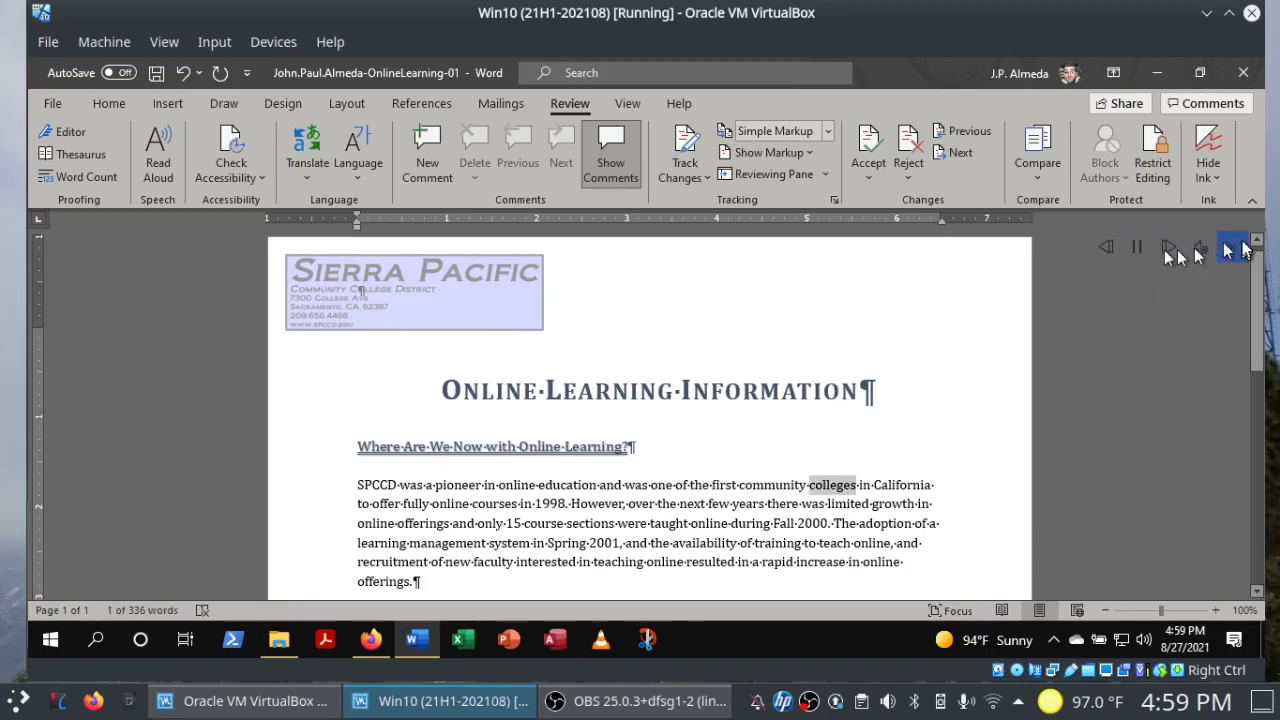
click(1136, 247)
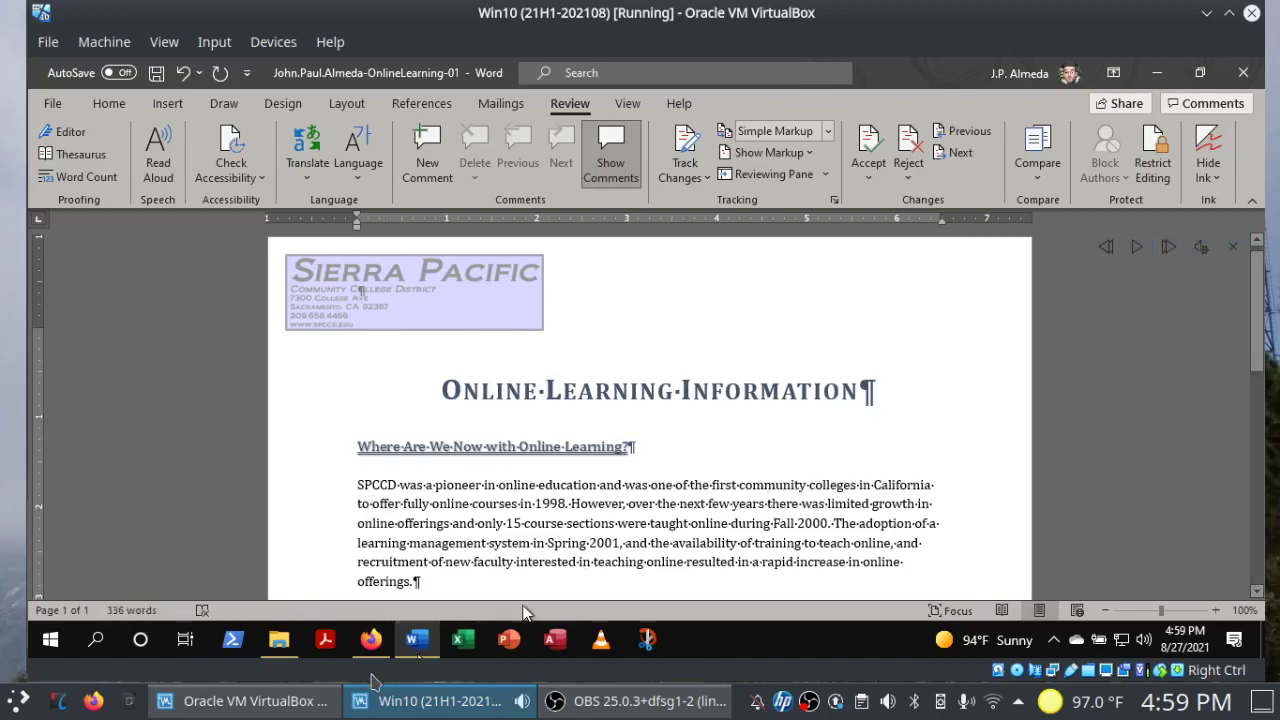
Switch to Firefox and tick off instructions 13d and 13e on the SIMnet page.
click(371, 639)
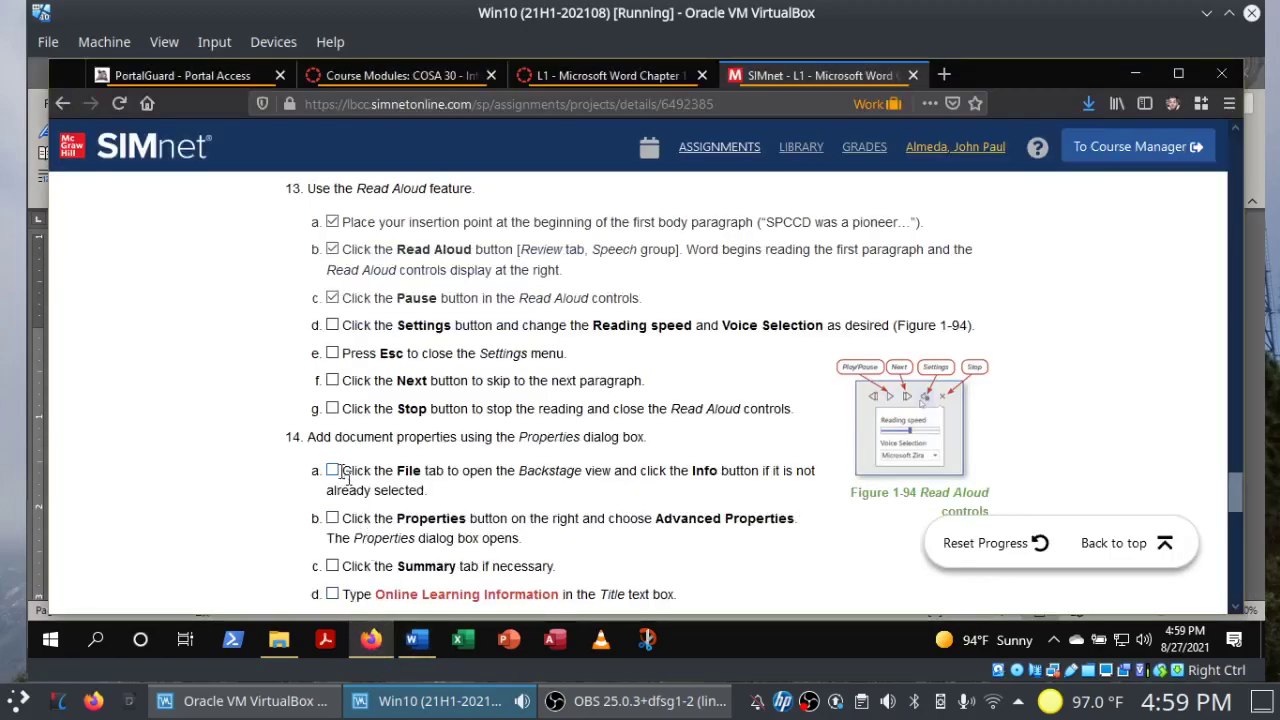
click(330, 327)
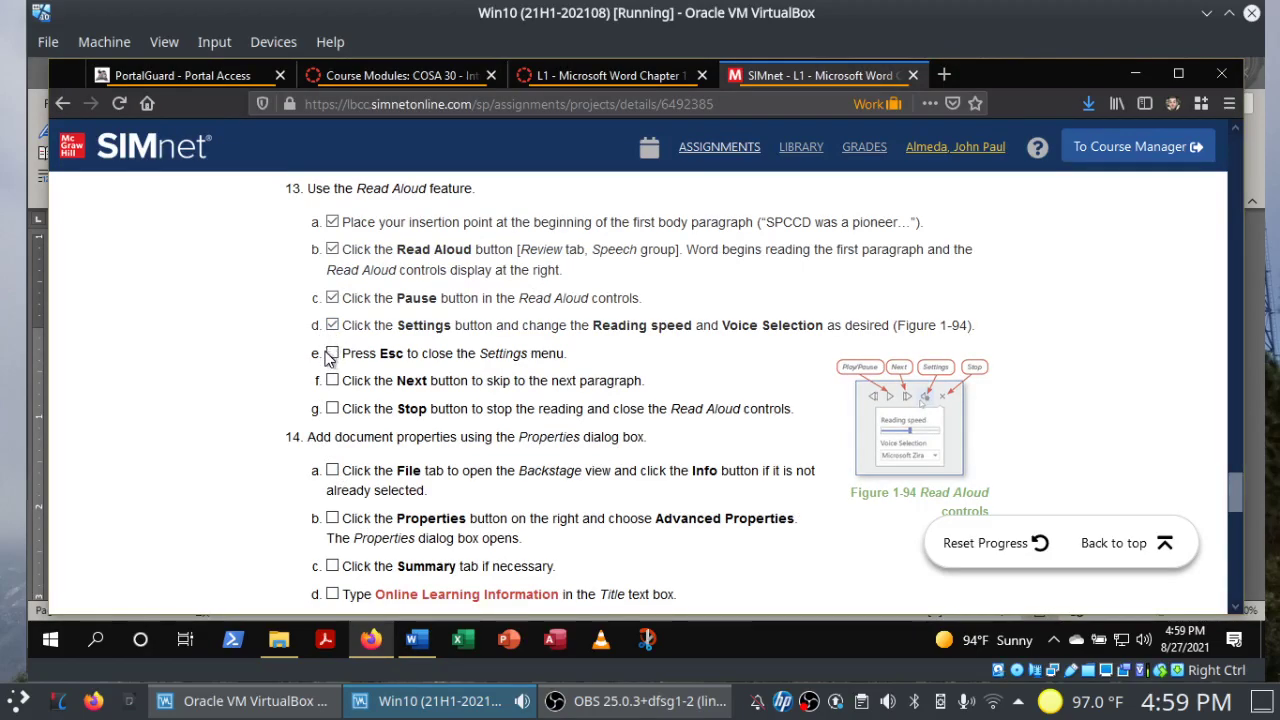
click(332, 356)
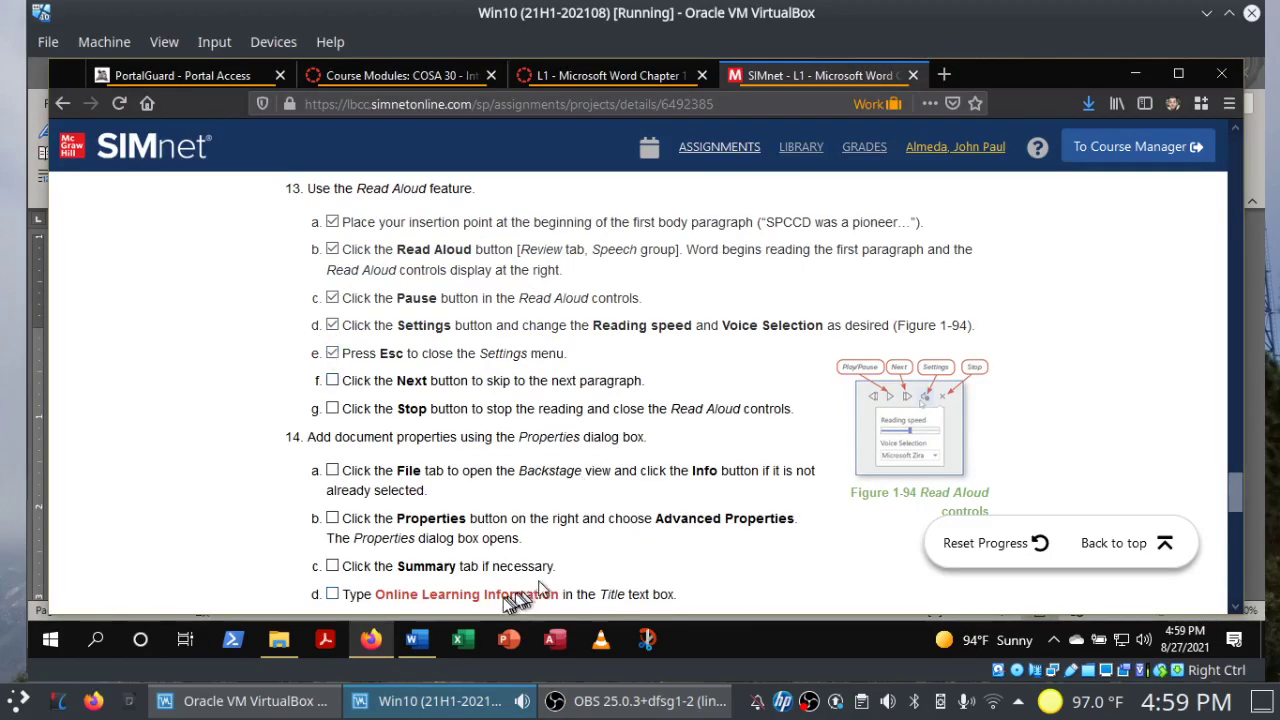
Switch to Word, resume Read Aloud, skip ahead to the next paragraph, and stop the reading to close its controls.
click(424, 642)
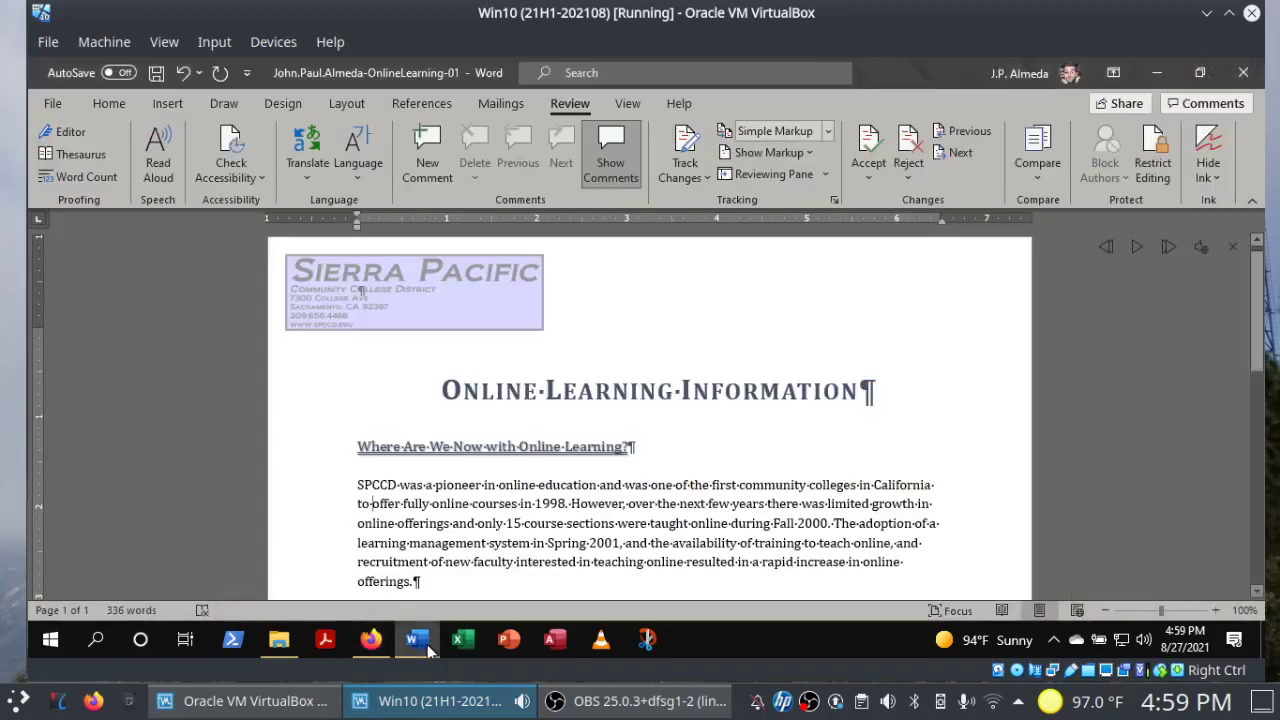
click(1137, 246)
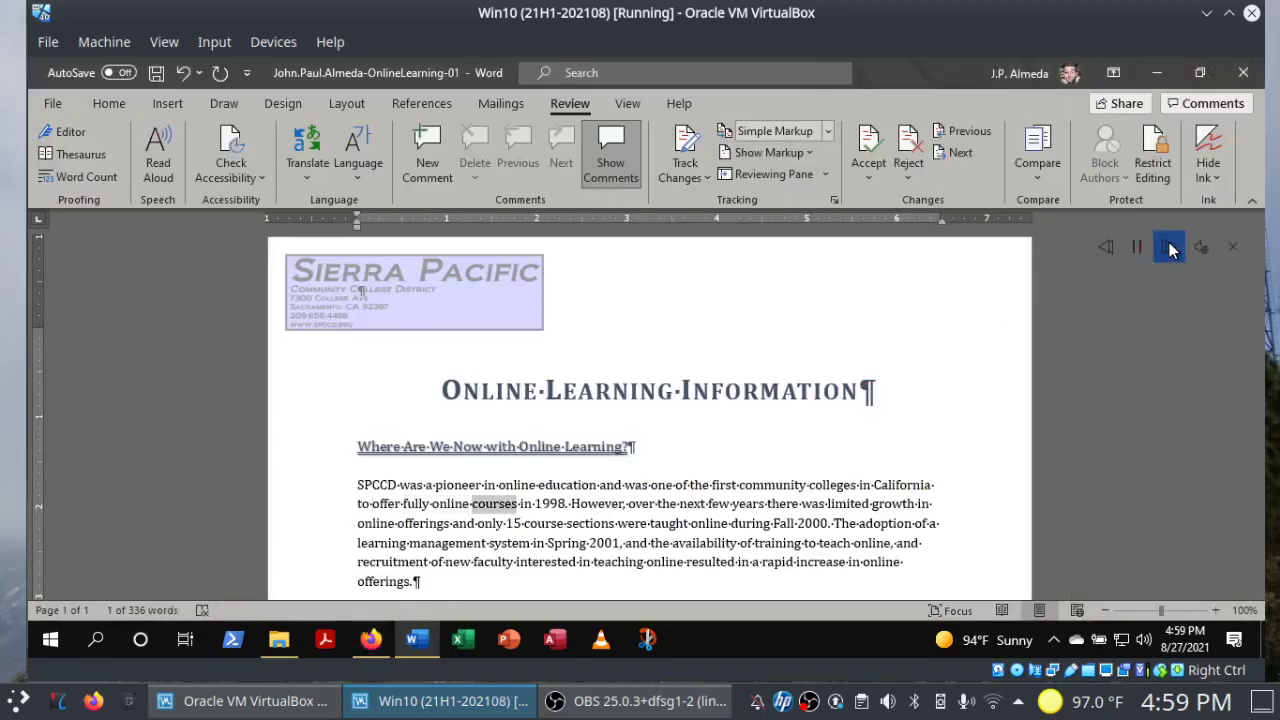
click(1169, 244)
click(1236, 248)
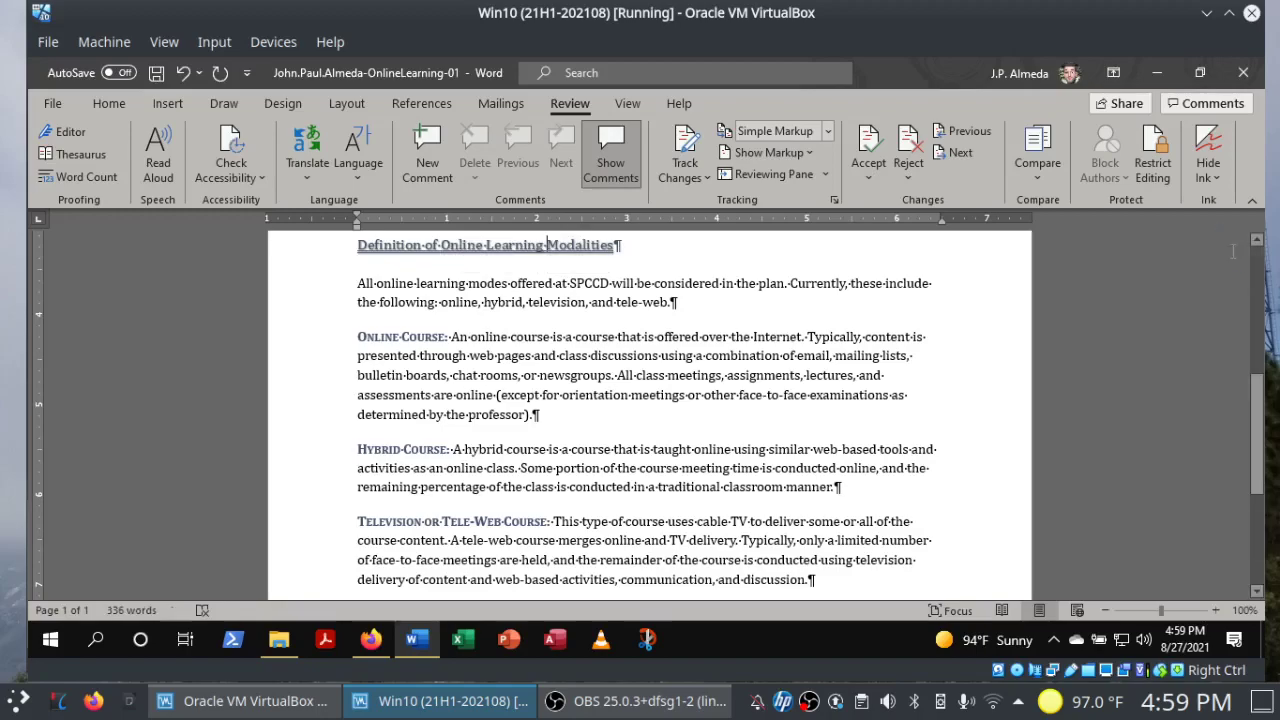
Switch to Firefox and tick off instructions 13f, 13g and 14a on the SIMnet page.
click(362, 642)
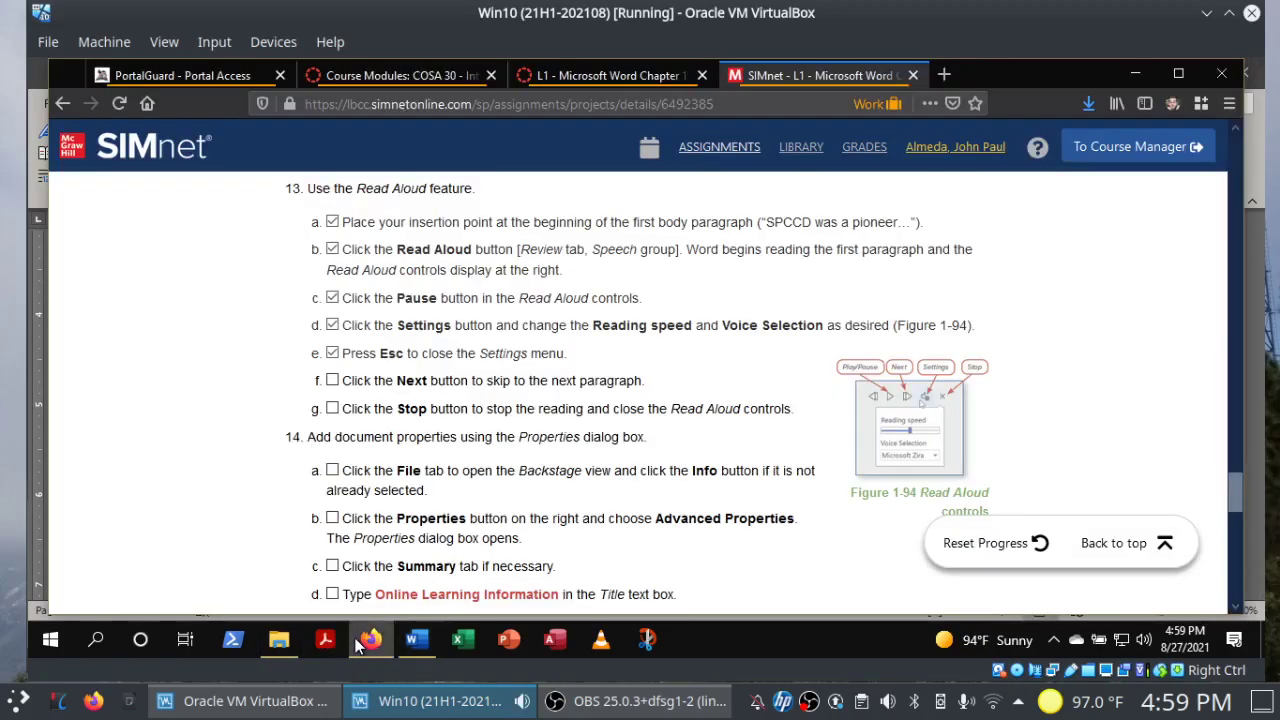
click(332, 381)
click(332, 411)
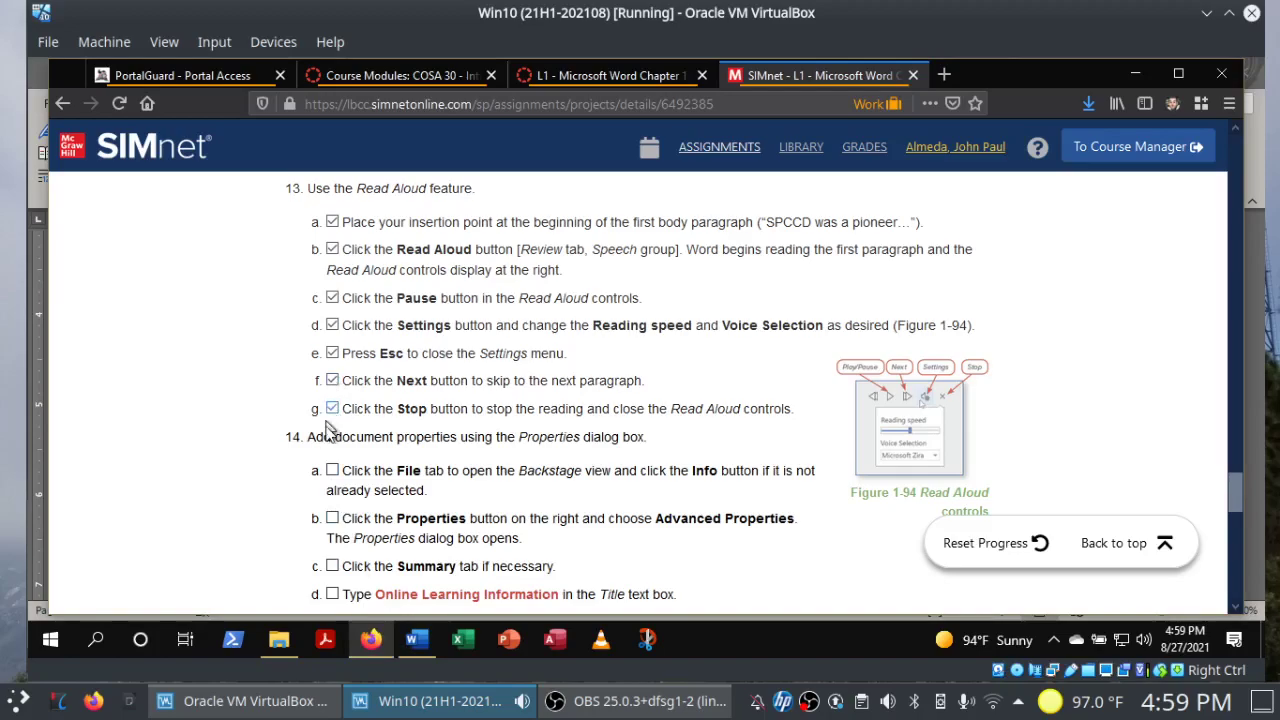
click(332, 471)
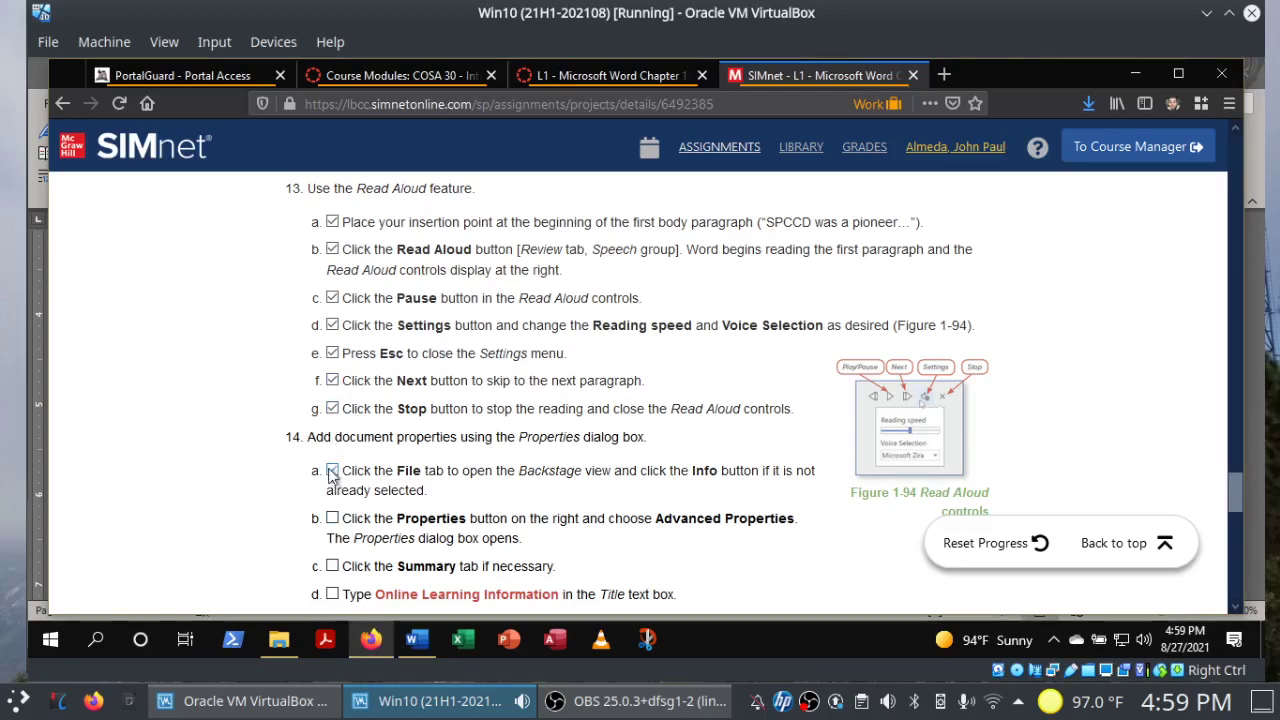
Switch to Word and open the Advanced Properties of the document from its Info page.
click(438, 643)
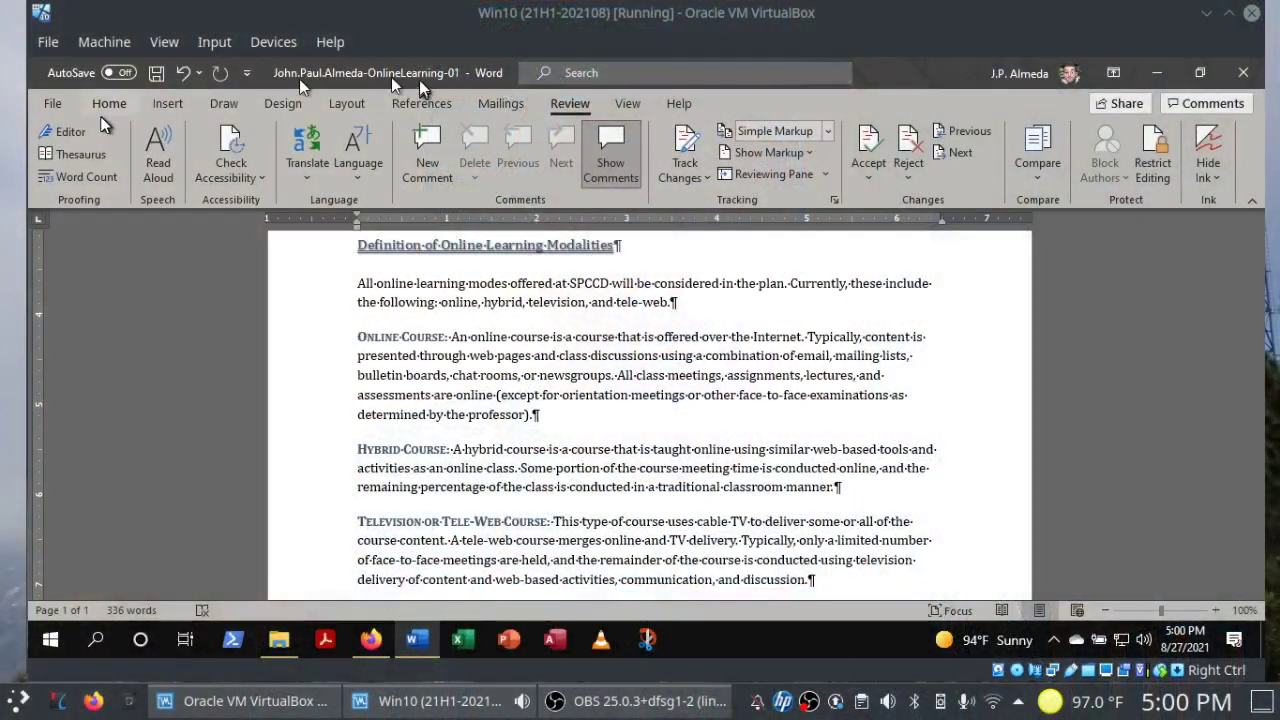
click(45, 103)
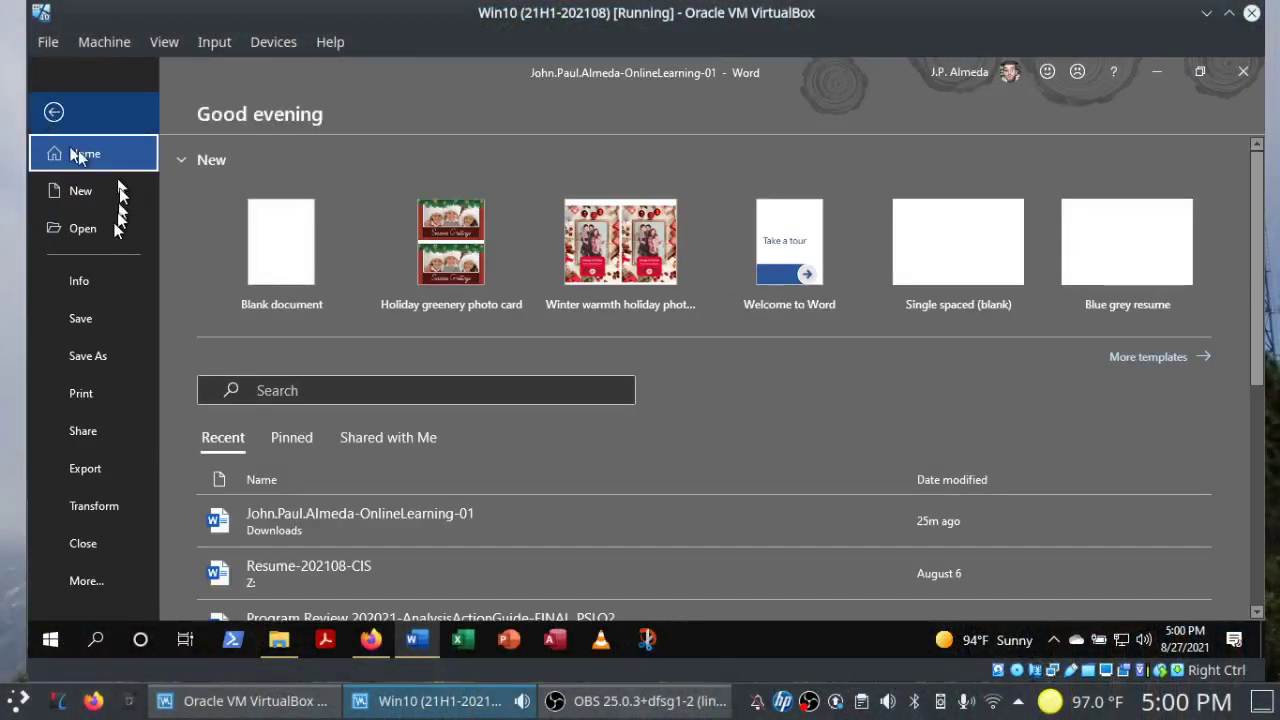
click(86, 281)
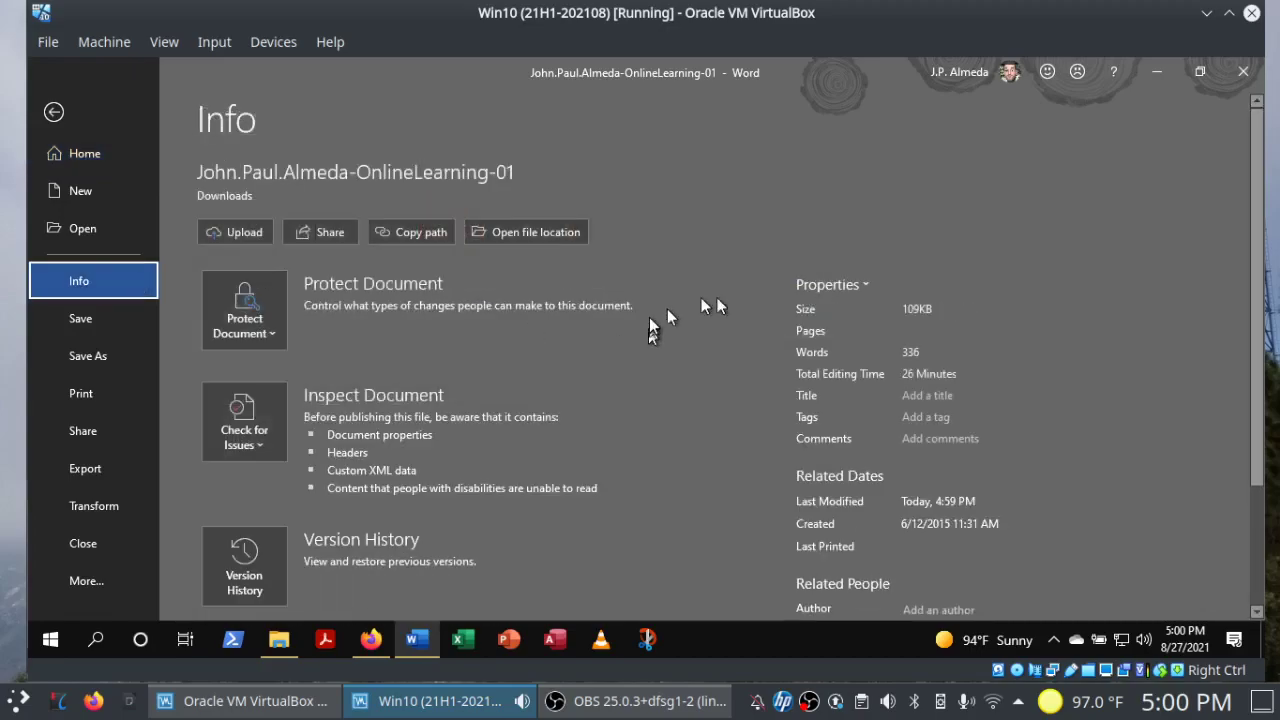
click(828, 285)
click(825, 332)
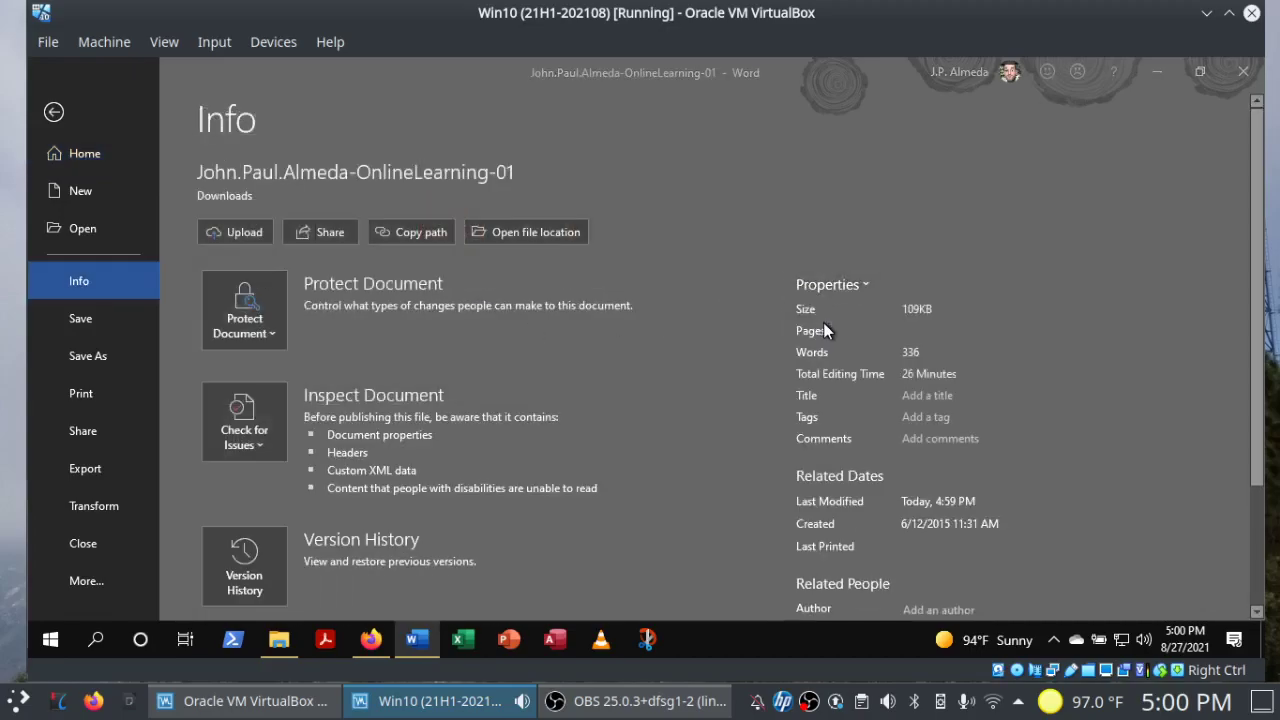
Switch to Firefox and tick off instructions 14b and 14c on the SIMnet page.
click(366, 641)
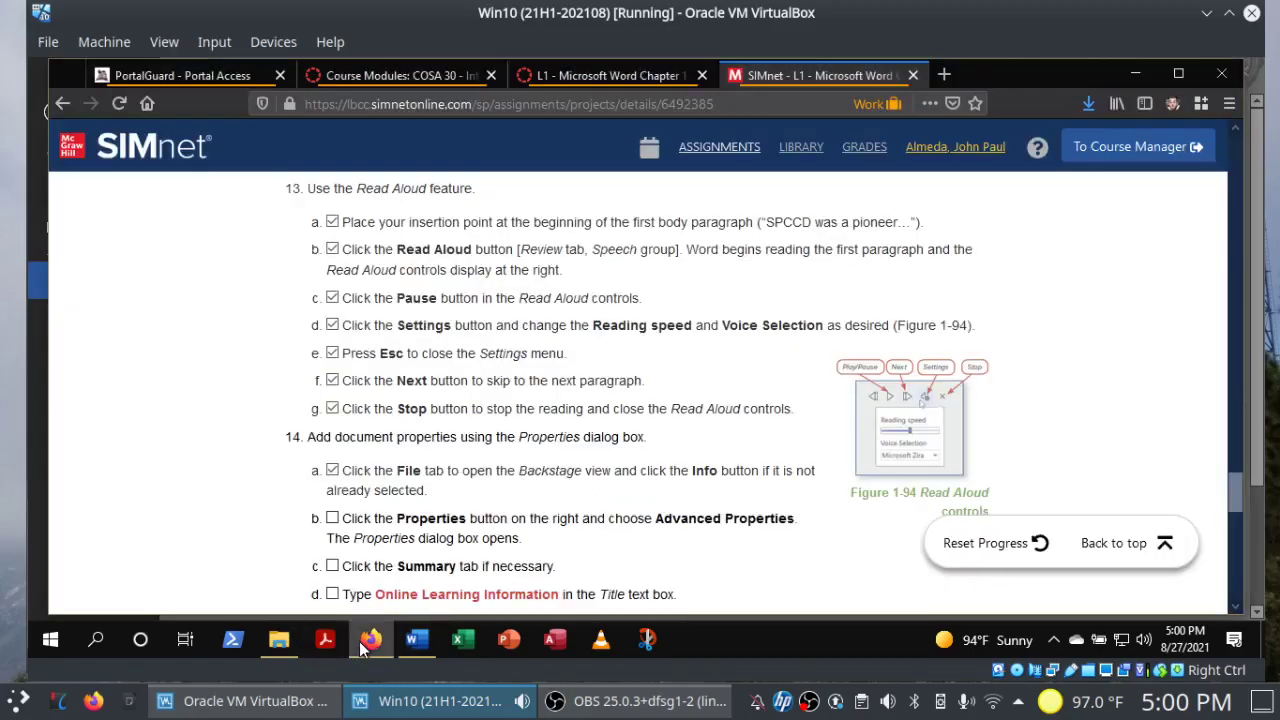
click(333, 520)
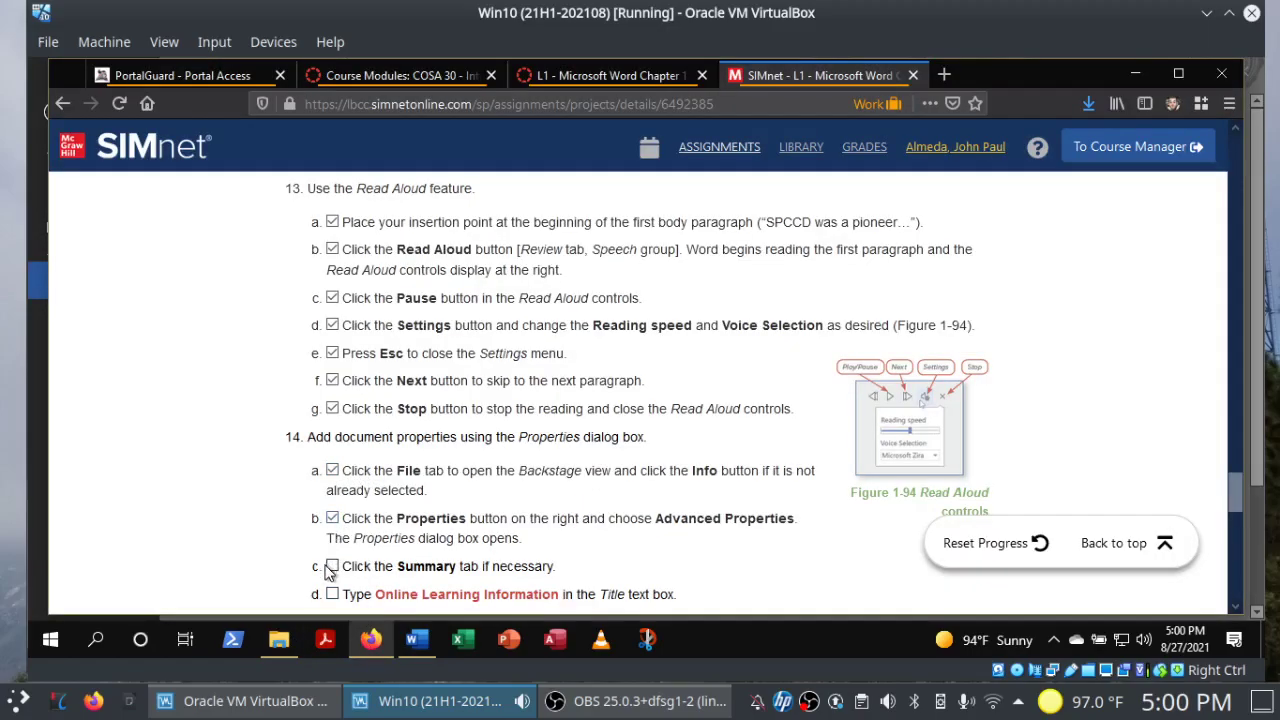
click(332, 566)
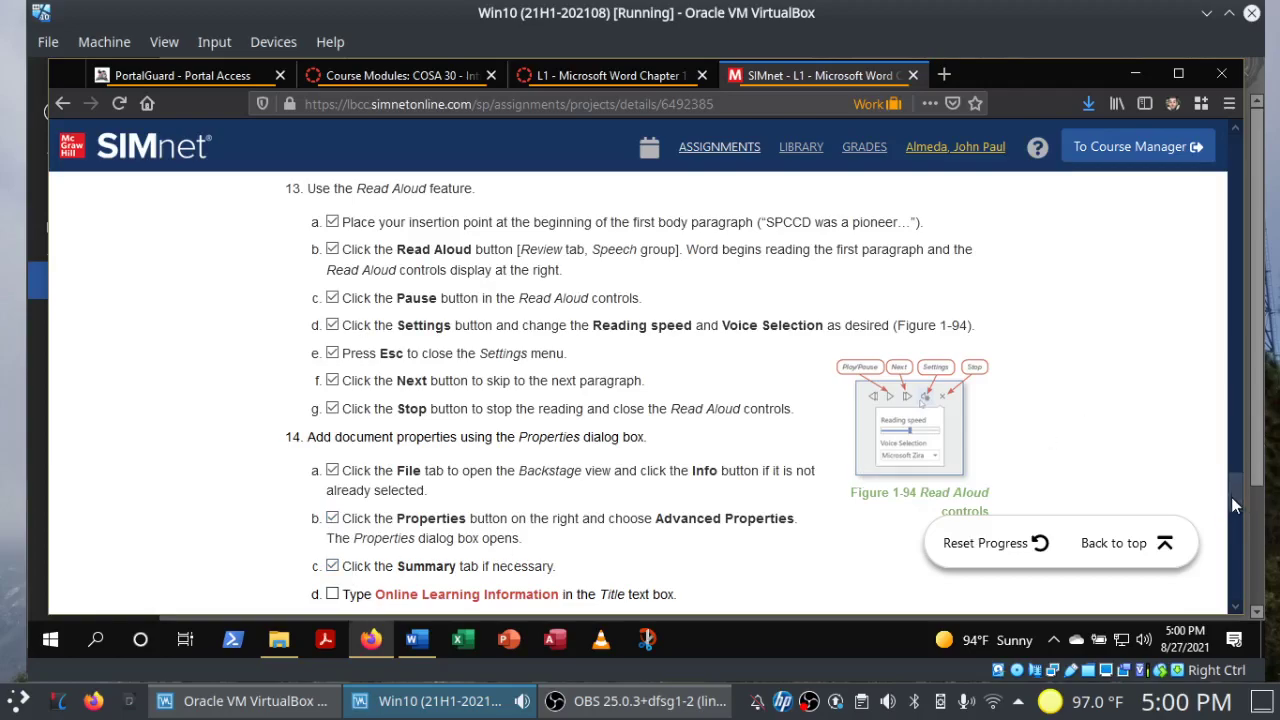
scroll(1233, 505, down, 3)
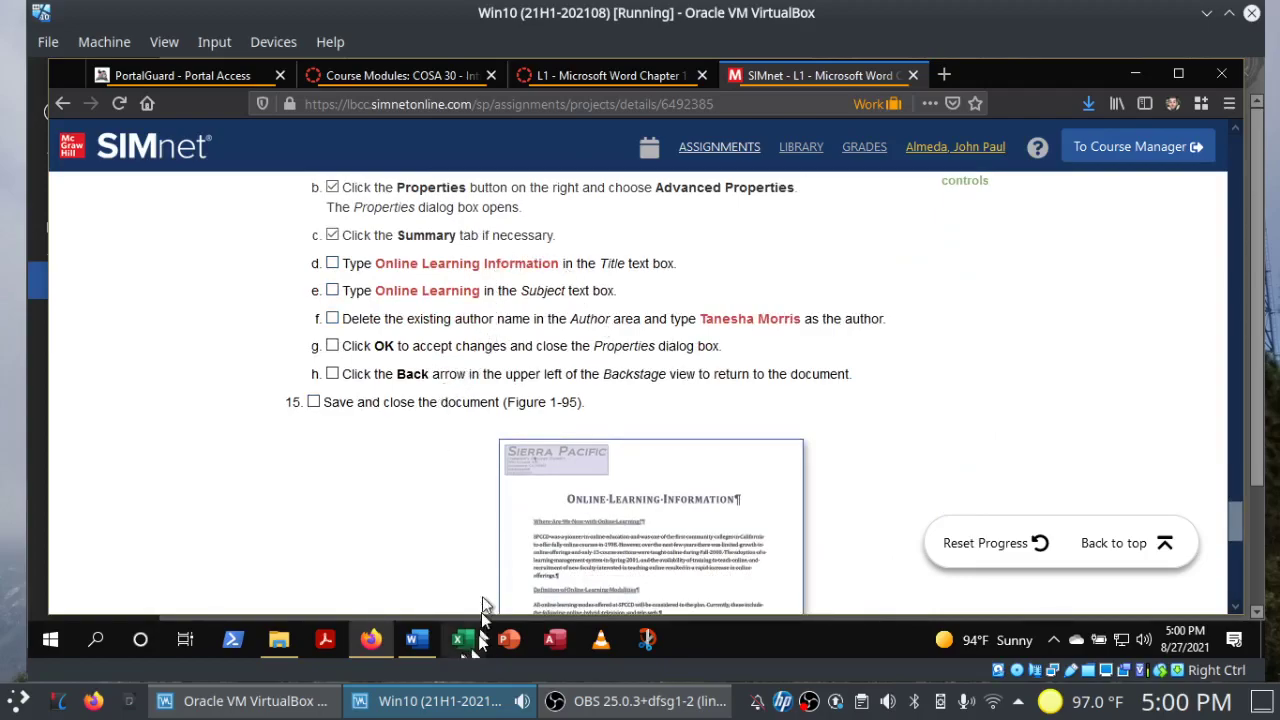
In Word's document properties, set the title to "Online Learning Information", the subject to "Online Learning", and enter the author's full name from instruction 14f.
click(419, 643)
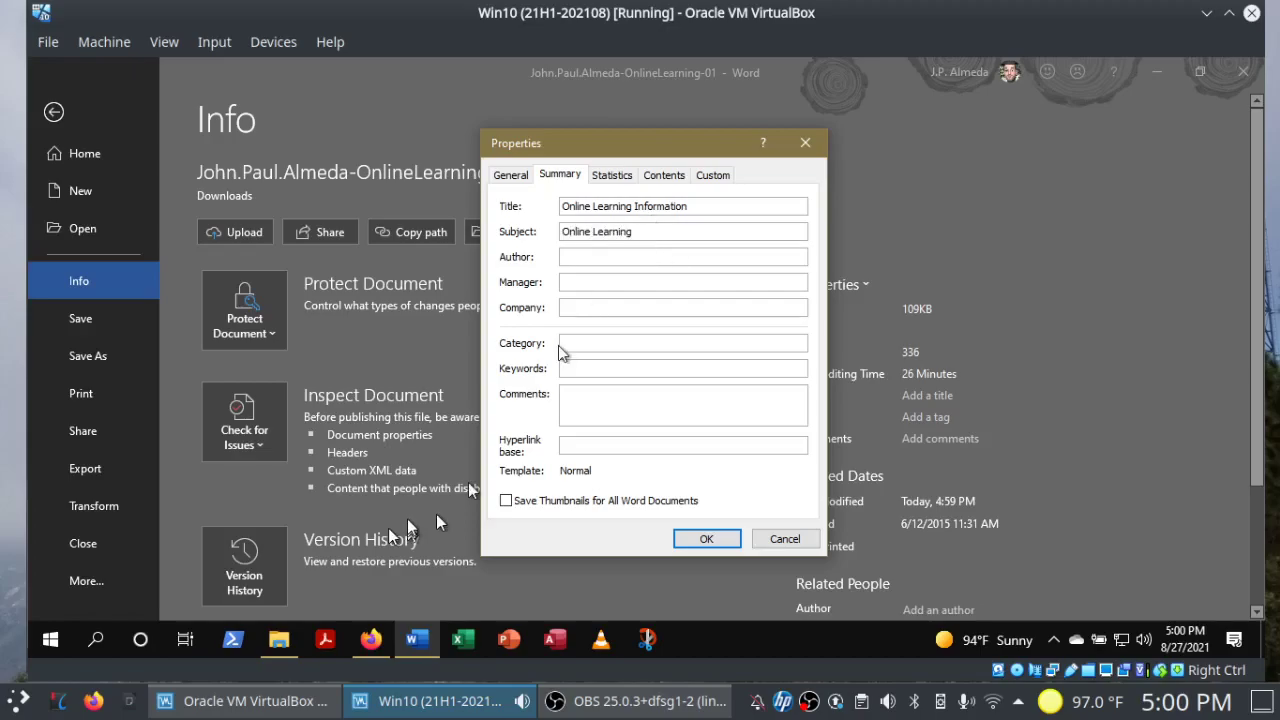
click(367, 641)
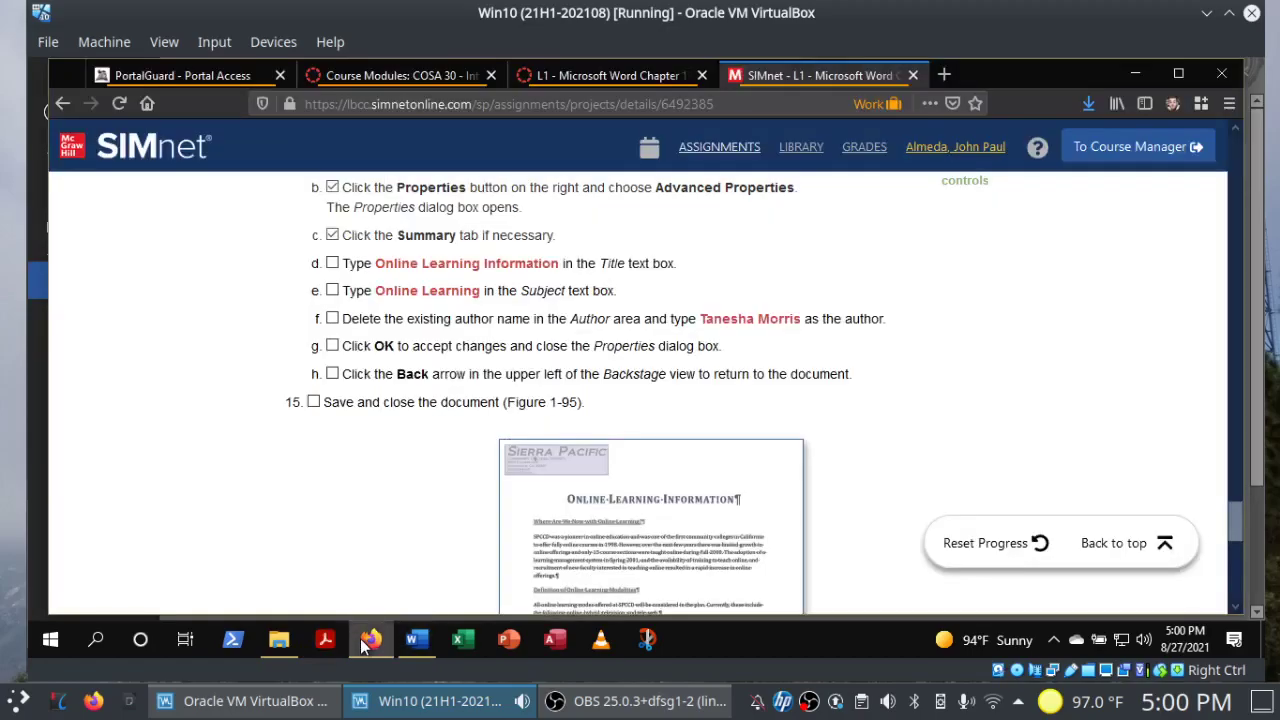
click(367, 641)
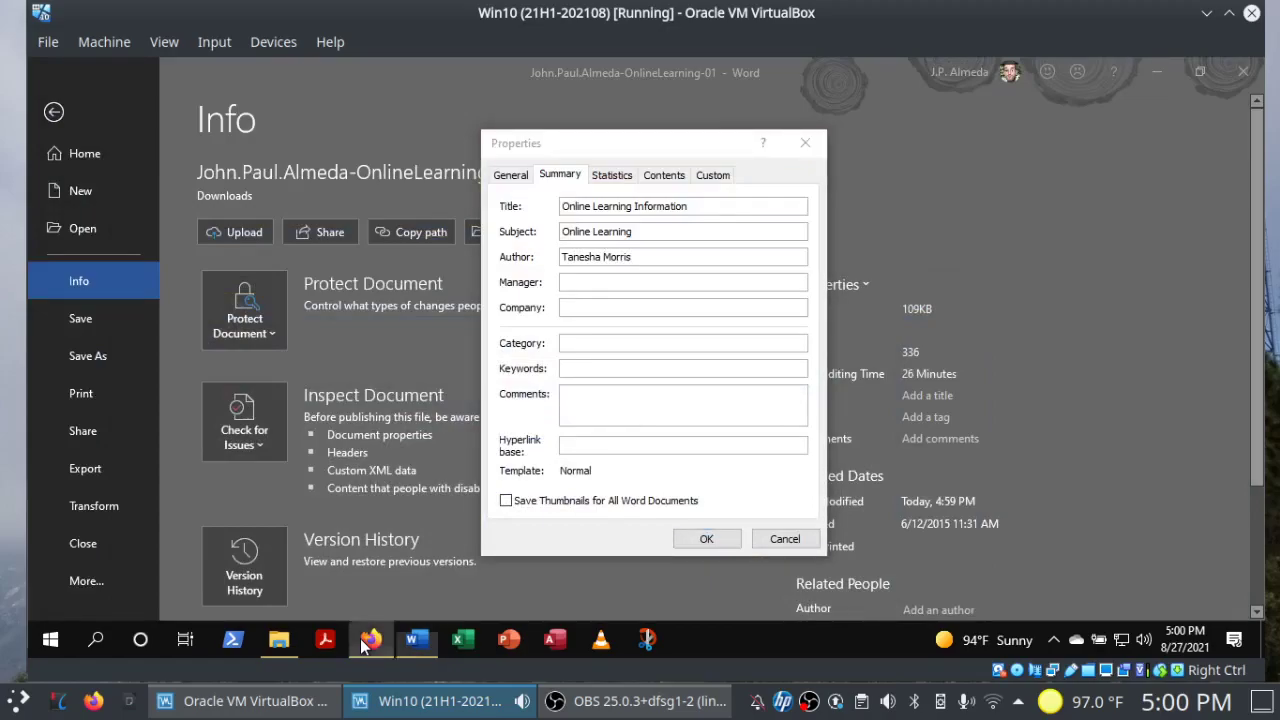
Switch to Firefox and tick off instructions 14d through 14h and instruction 15 on the SIMnet page.
click(367, 641)
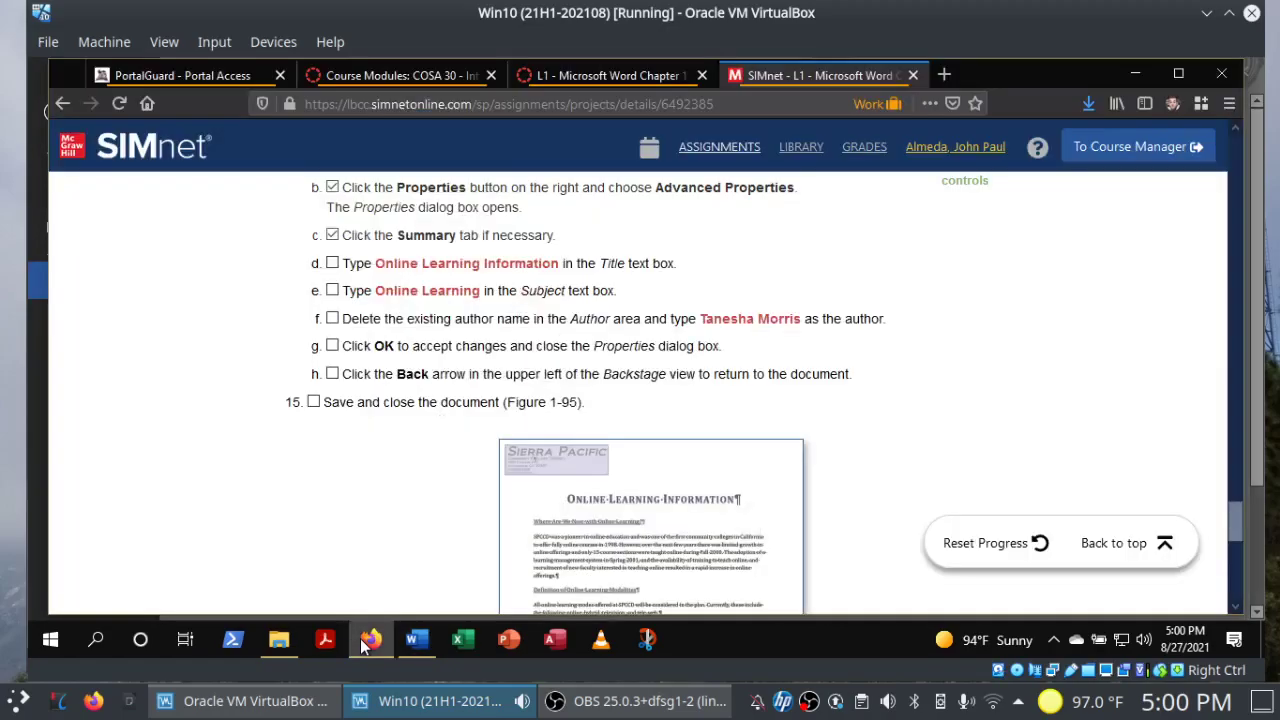
click(332, 265)
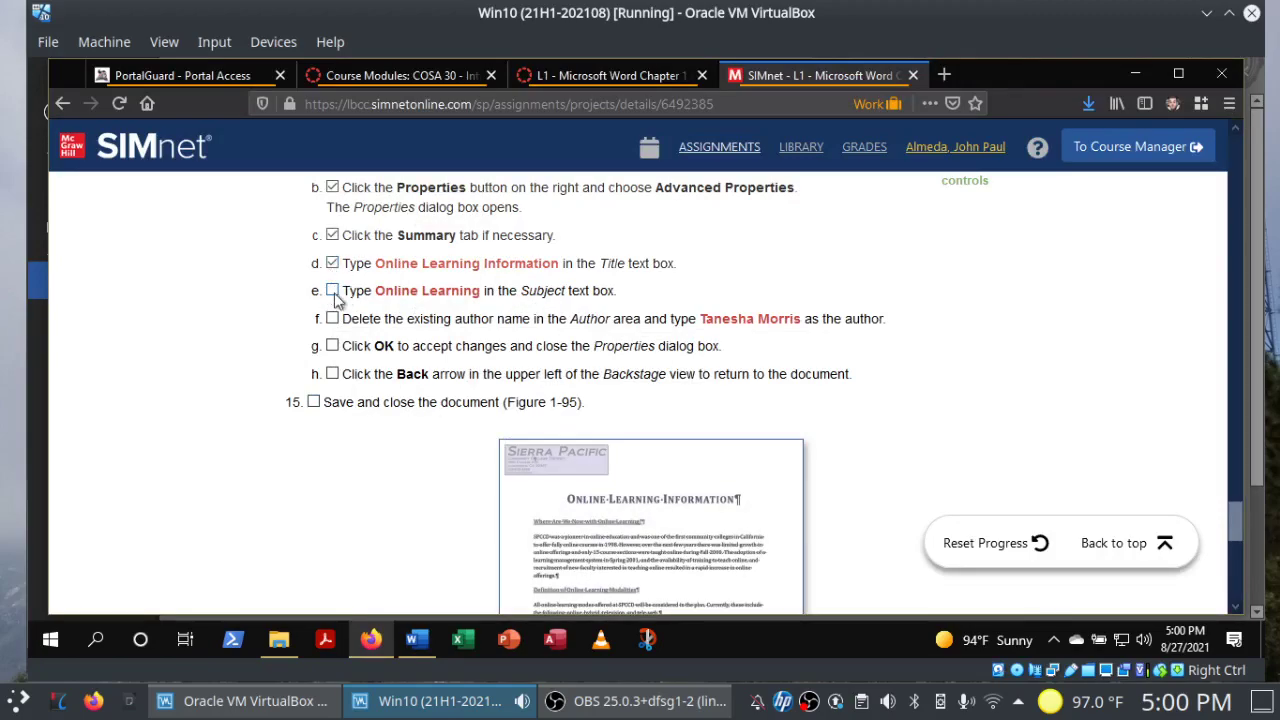
click(334, 294)
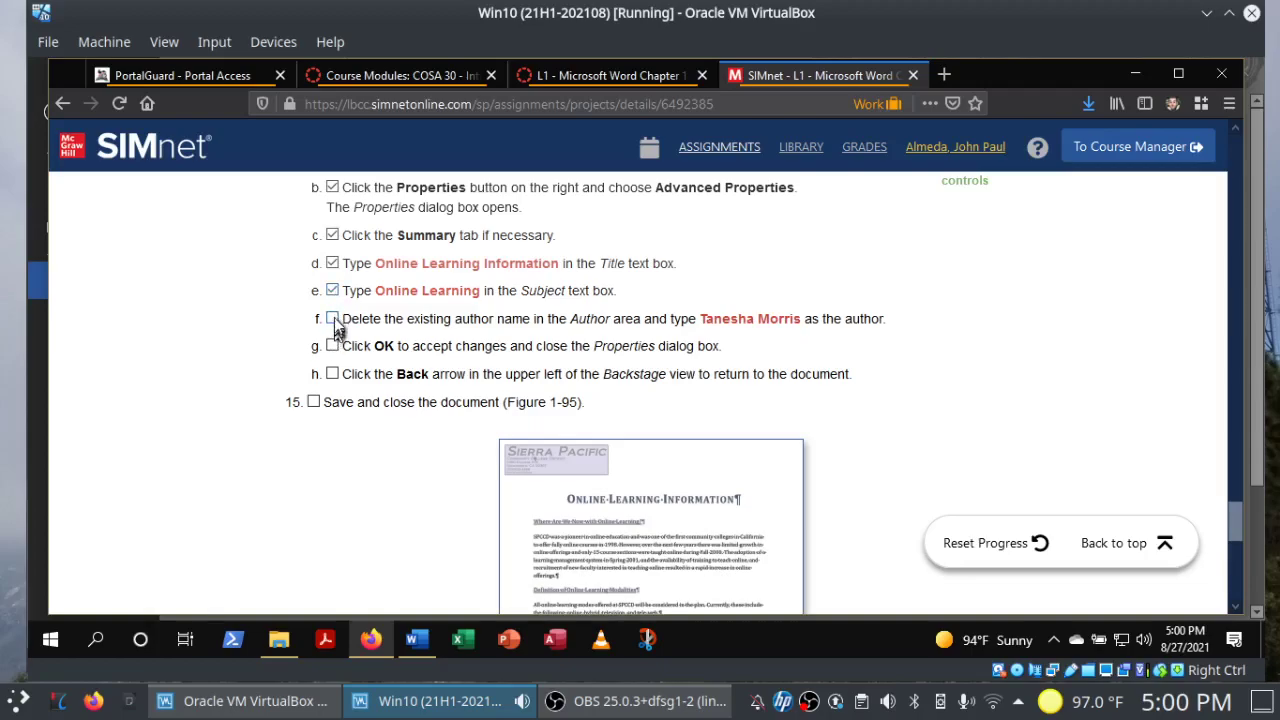
click(334, 319)
click(333, 347)
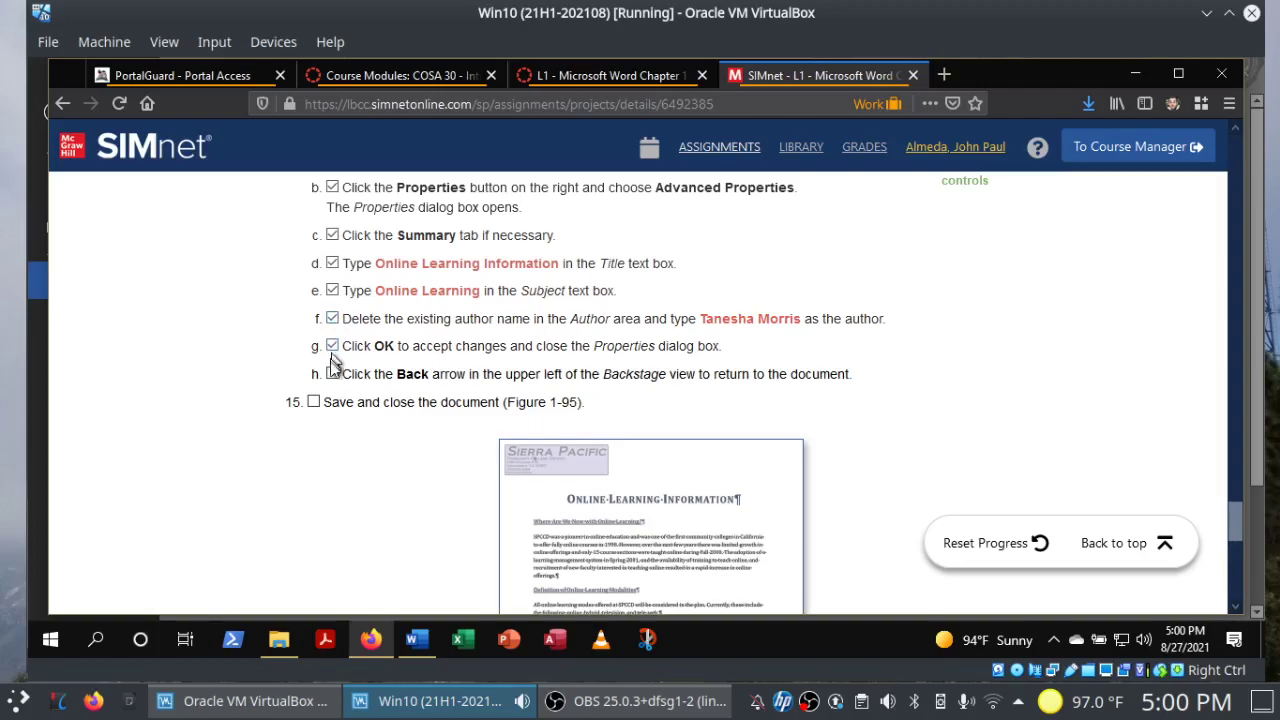
click(331, 374)
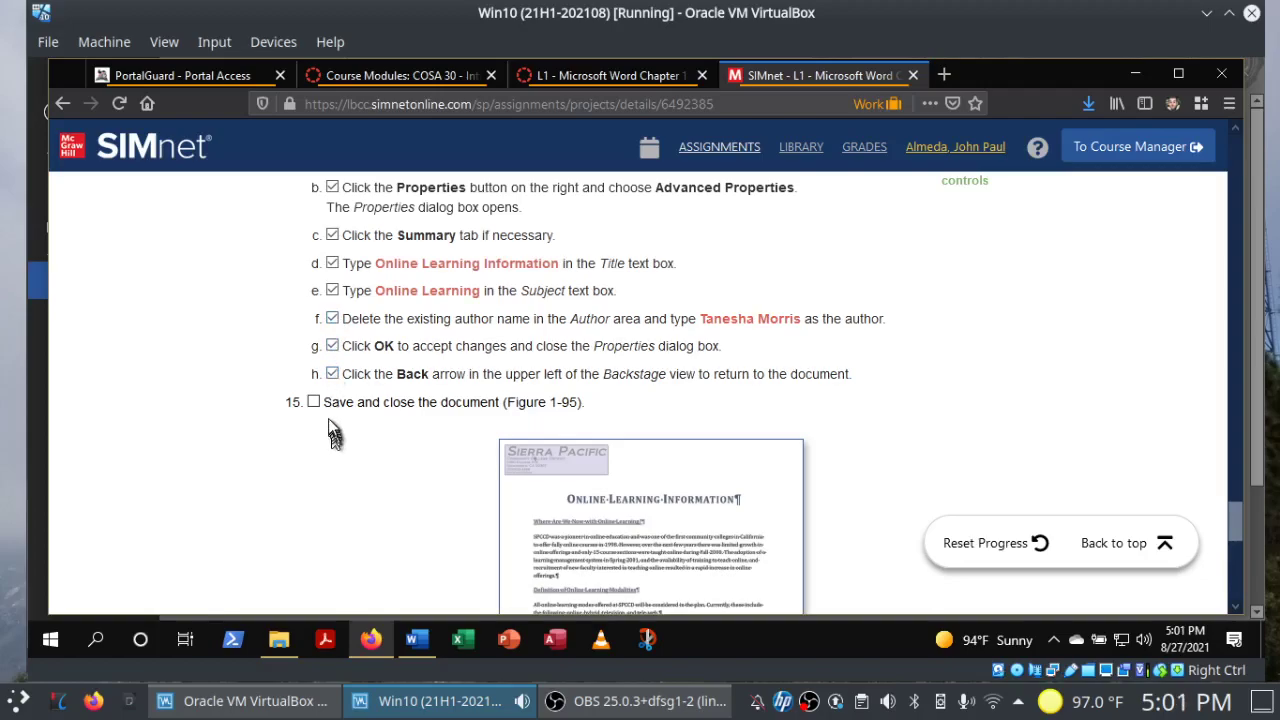
click(314, 402)
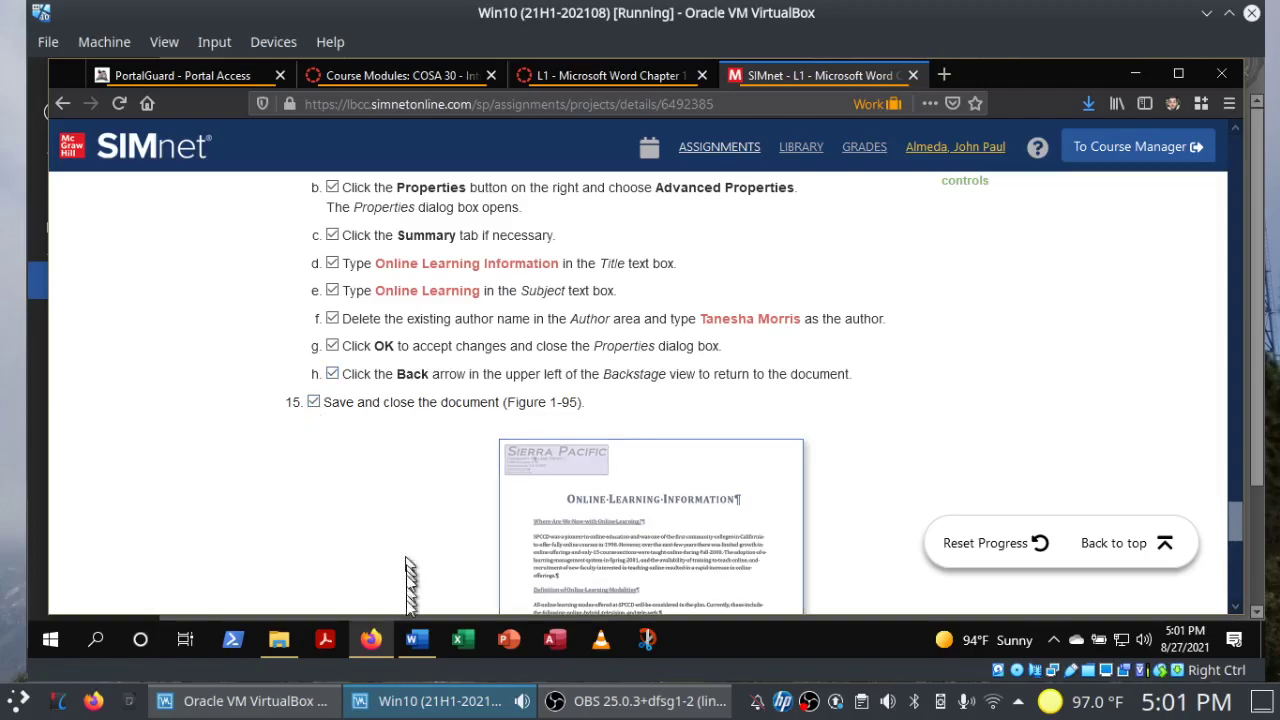
Switch to Word, accept the document property changes, and return to the document.
click(416, 639)
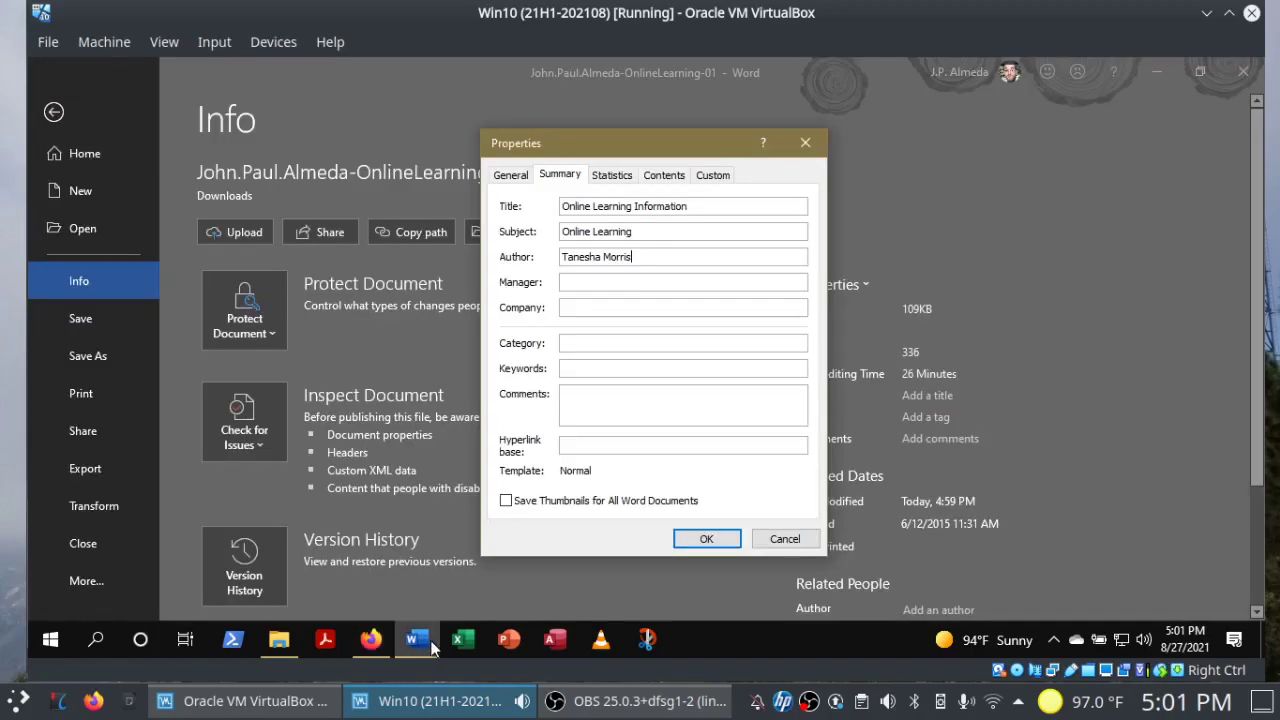
click(704, 539)
click(51, 113)
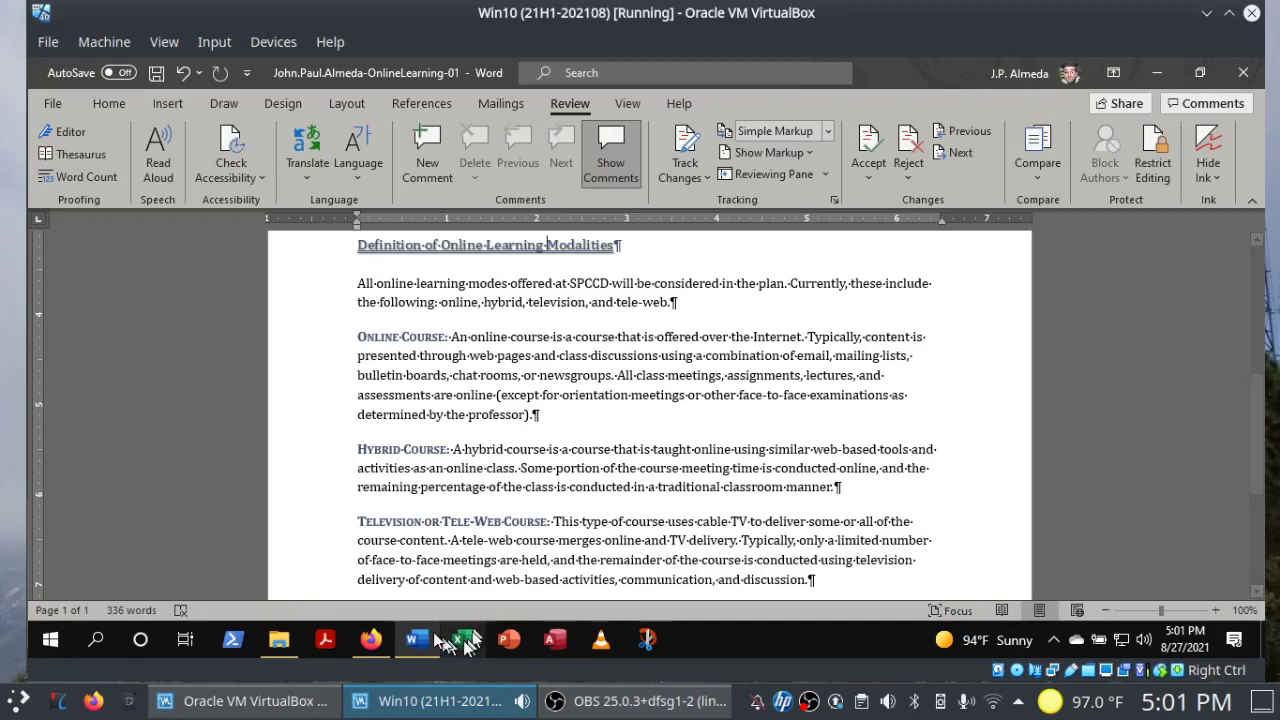
Check the remaining SIMnet instructions 16 and 17 in Firefox, and close the OnlineLearning-01 document in Word.
click(372, 643)
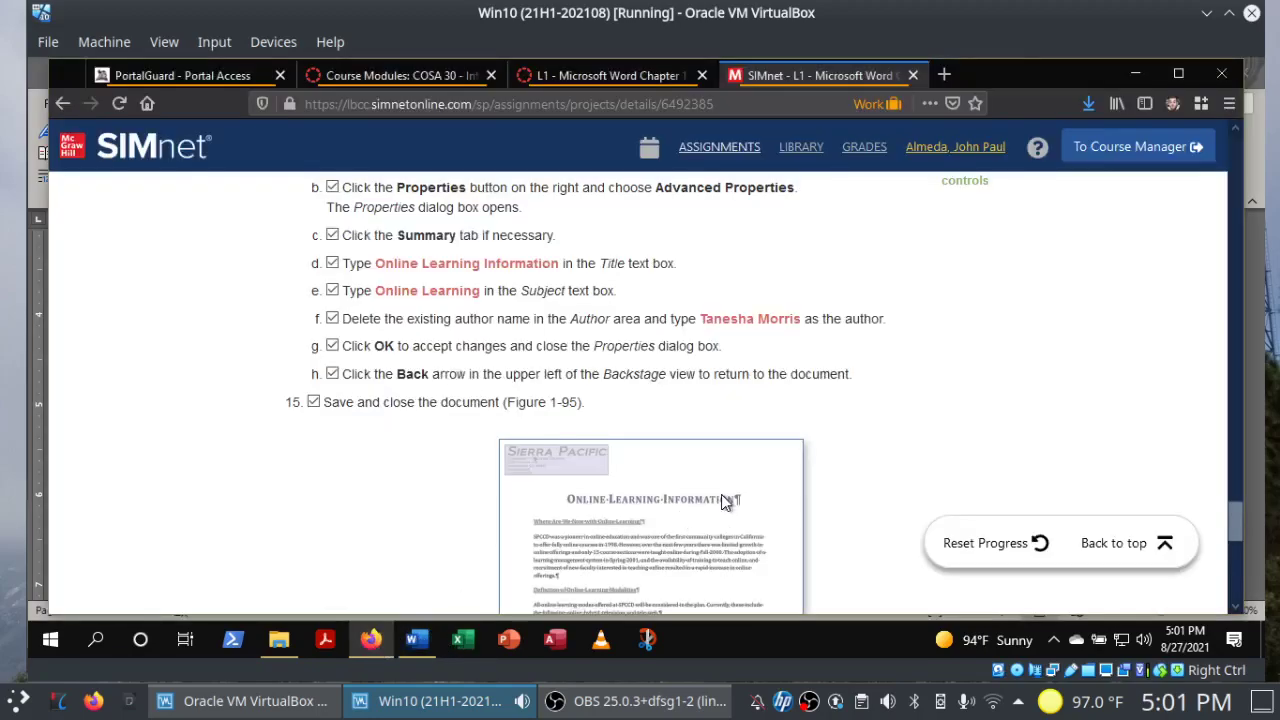
drag(1236, 520, 1232, 560)
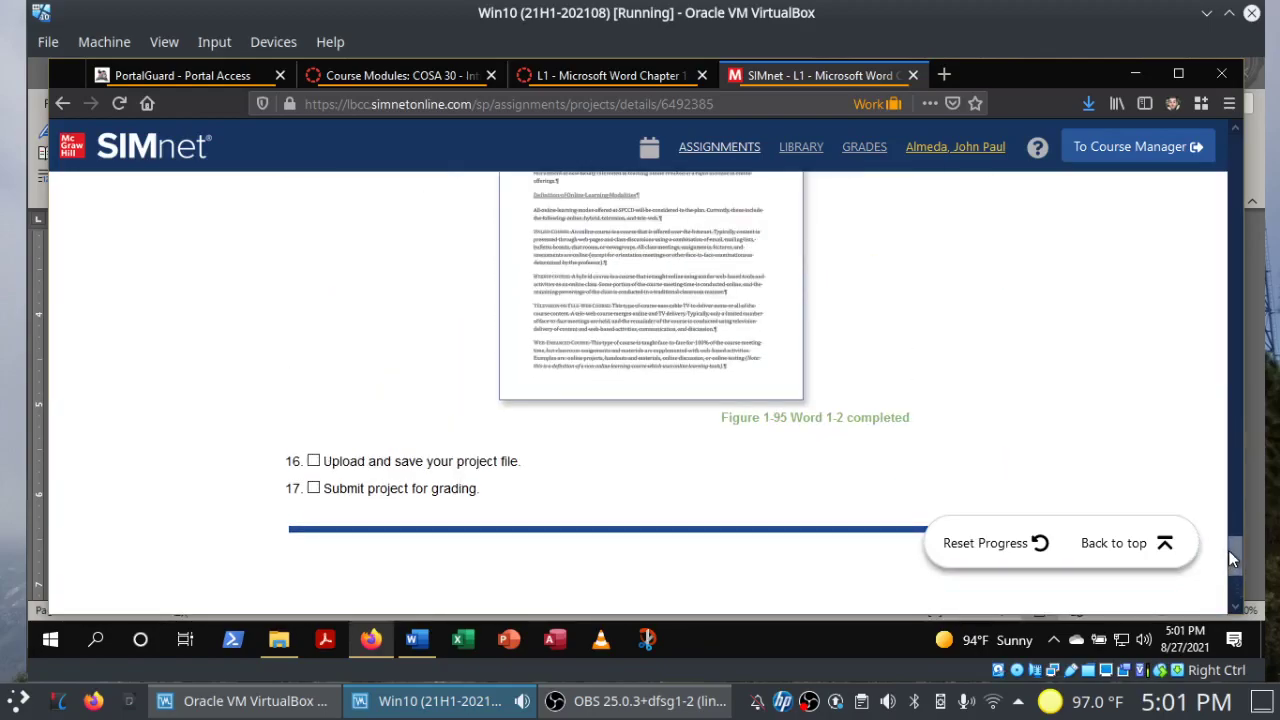
click(419, 645)
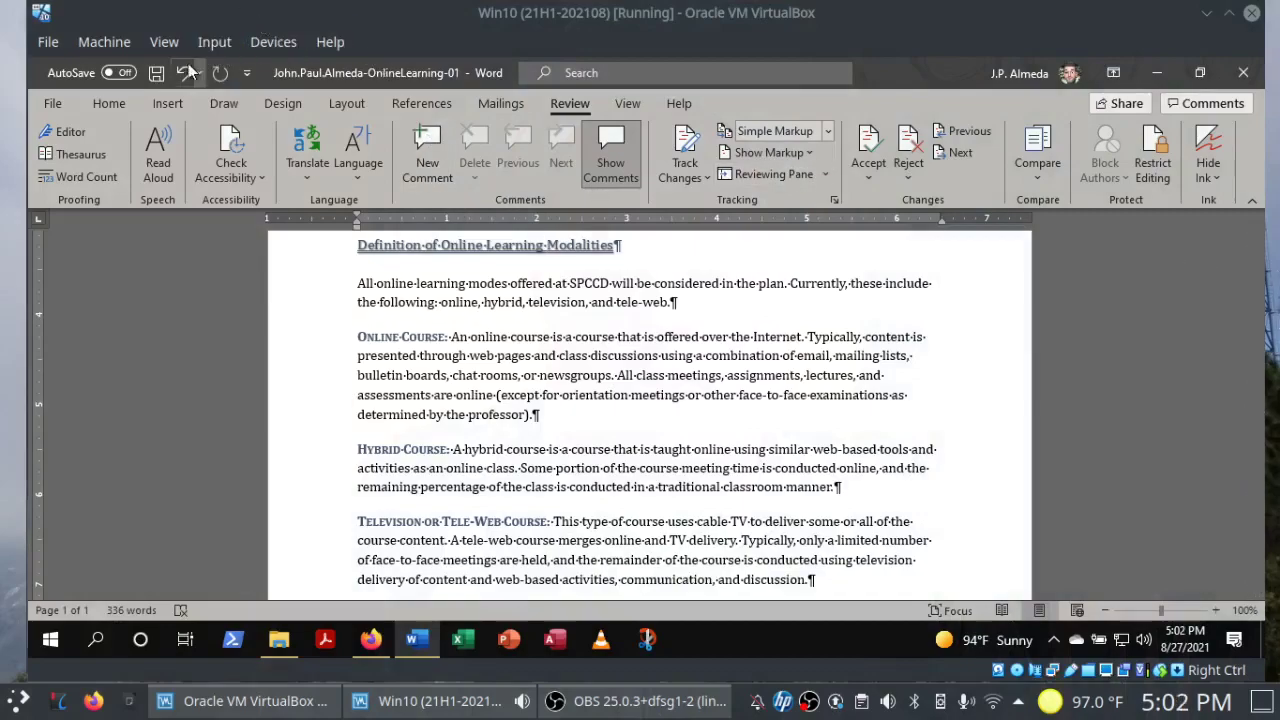
click(1249, 82)
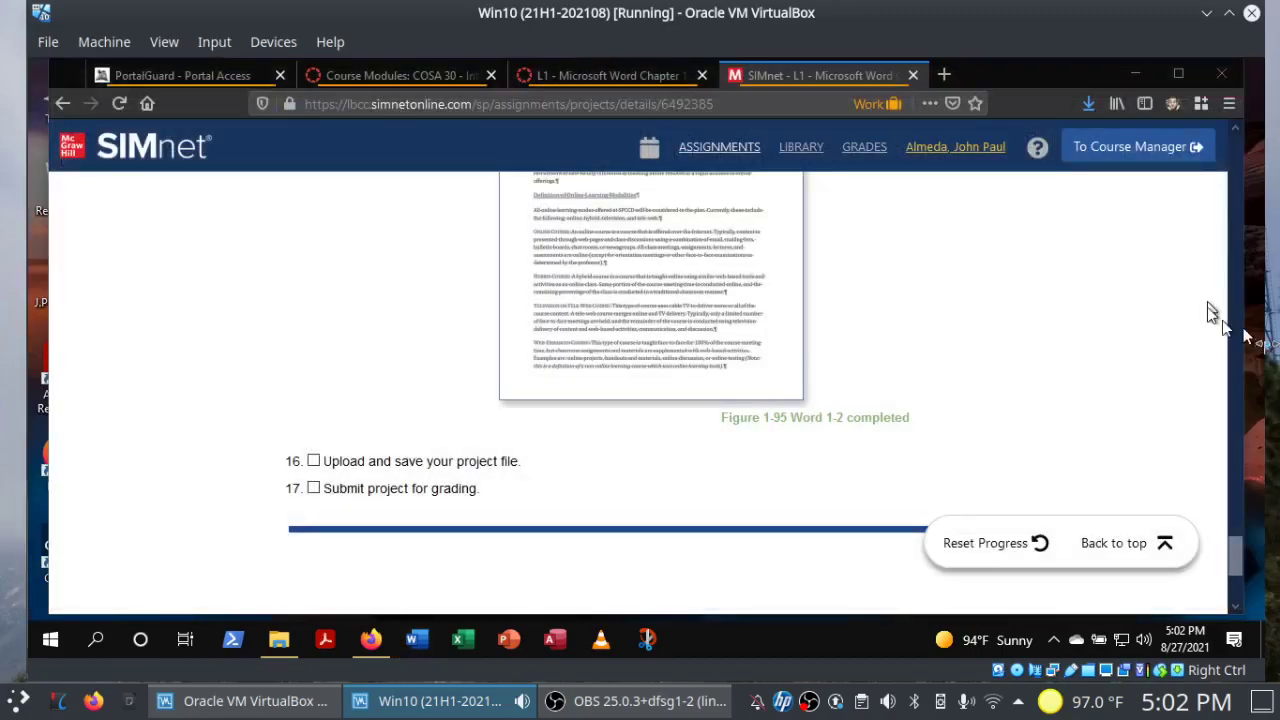
Upload the completed OnlineLearning-01 document from the Downloads folder to the SIMnet project and submit it for grading.
click(1143, 543)
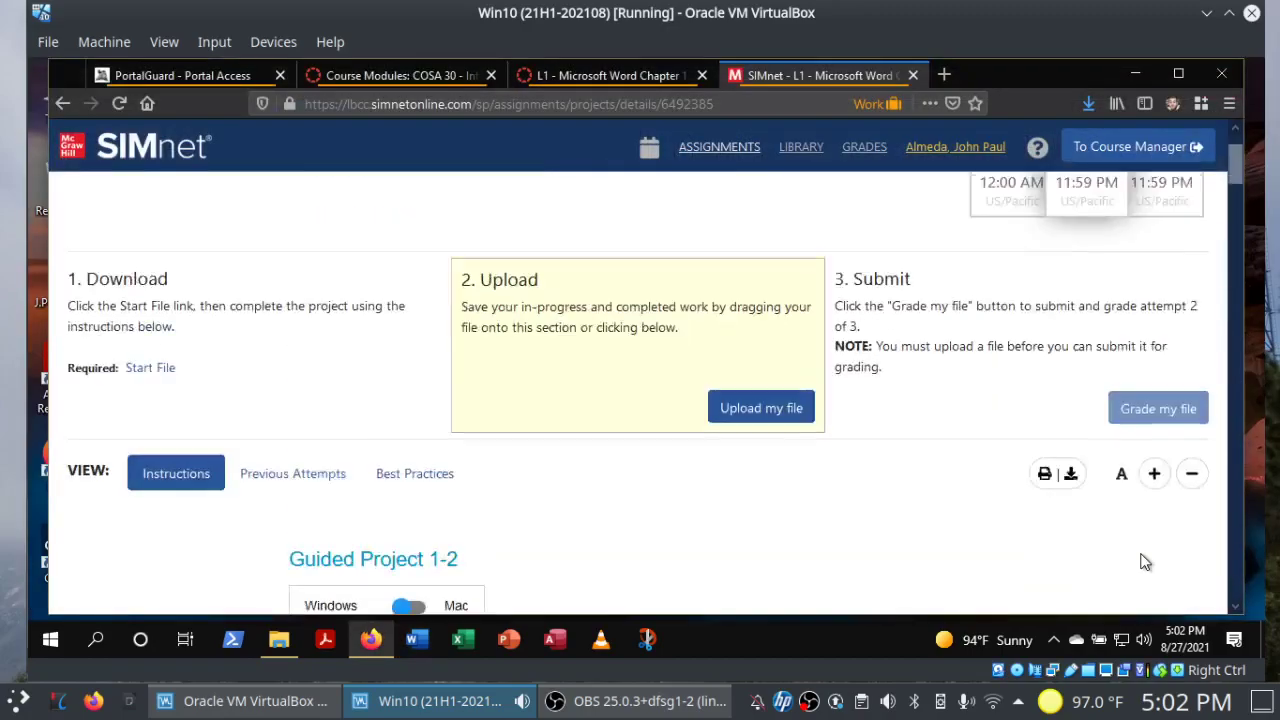
click(743, 523)
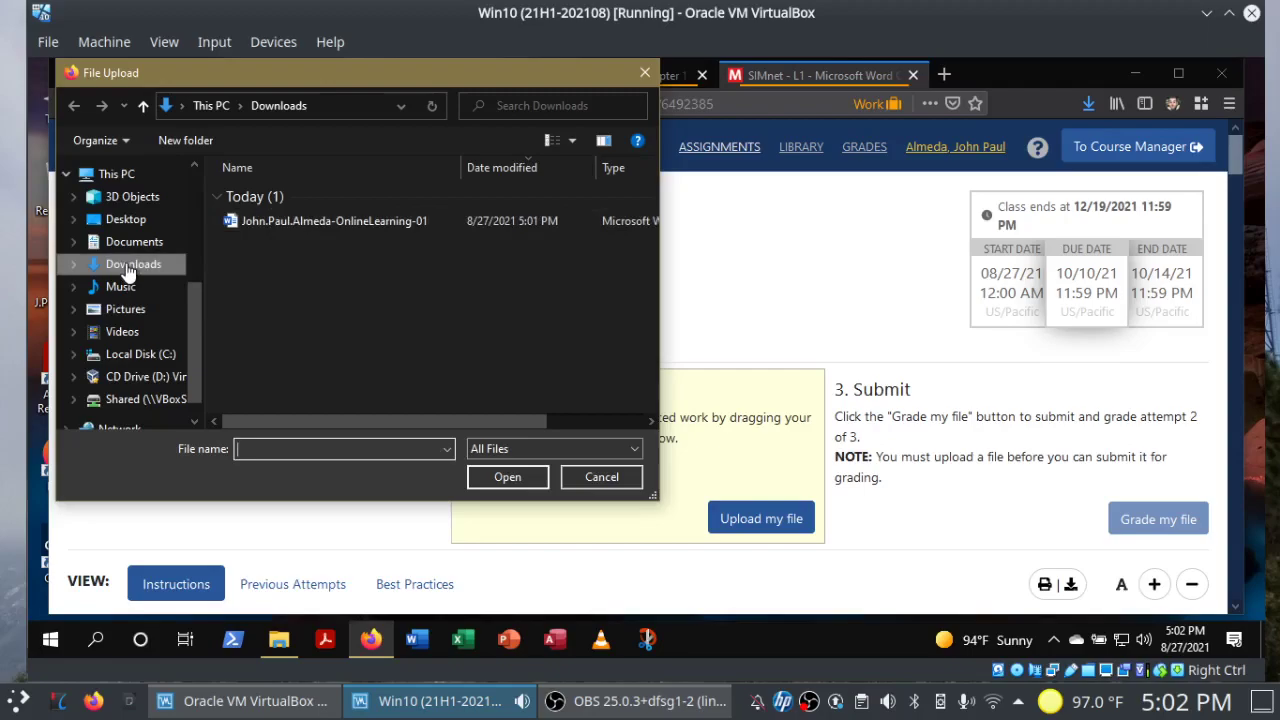
double_click(286, 225)
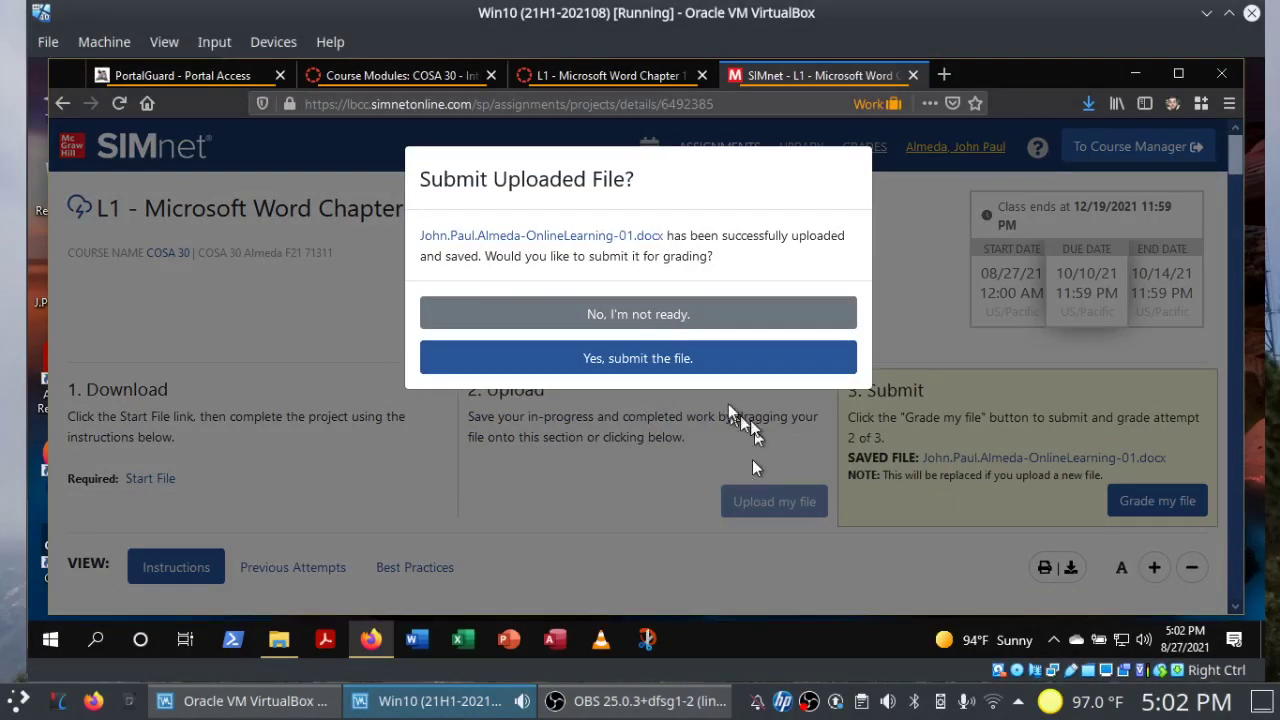
click(734, 362)
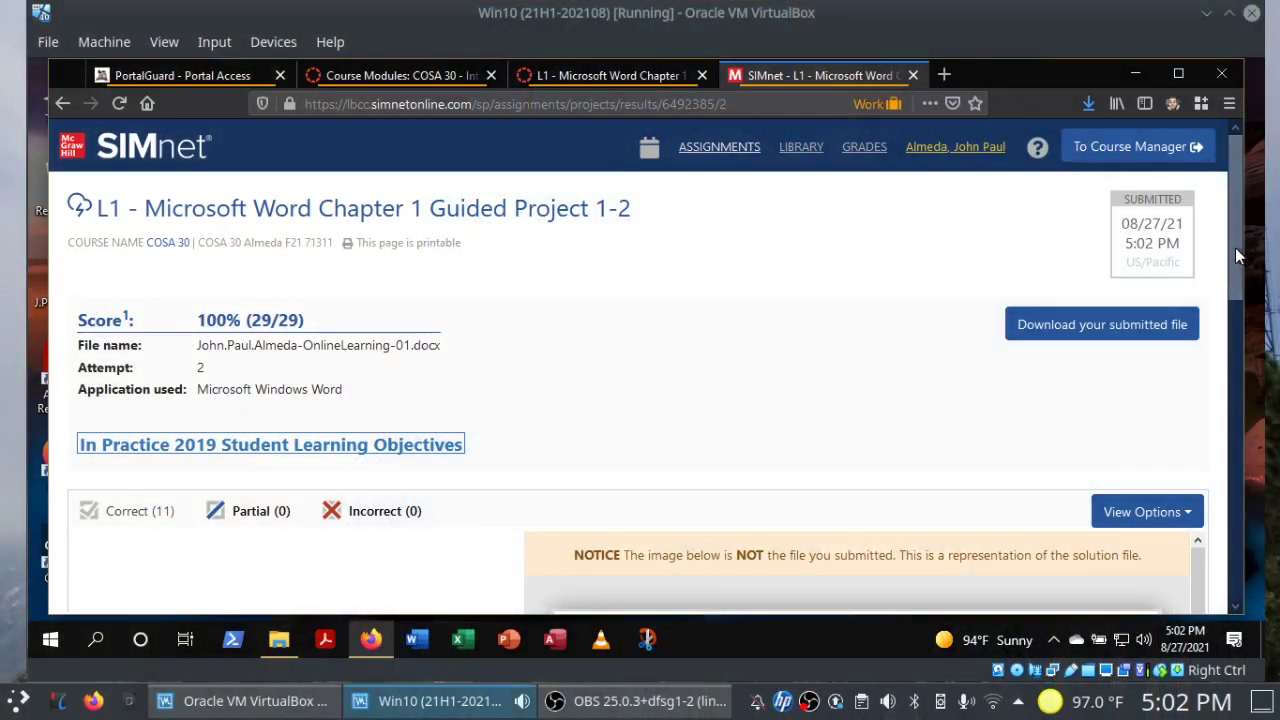
Review the graded results of the submitted attempt and return to the Guided Project 1-2 page.
drag(1240, 258, 1200, 343)
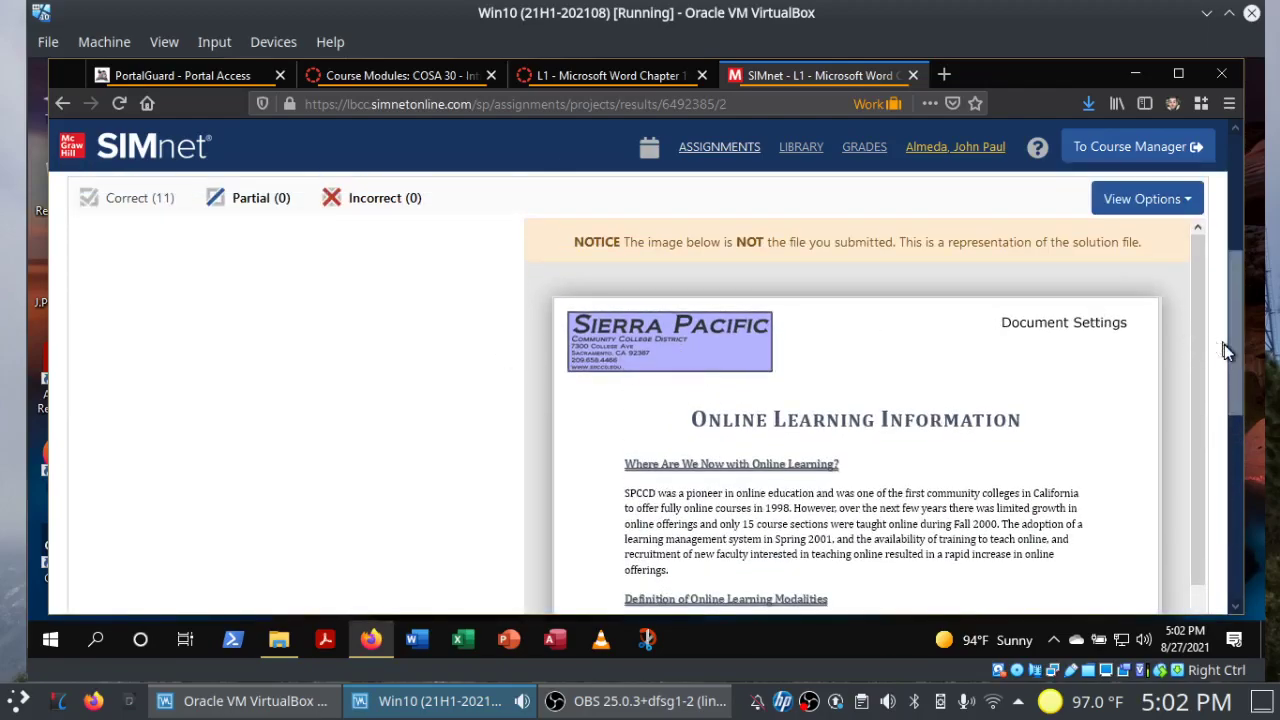
scroll(1224, 366, up, 3)
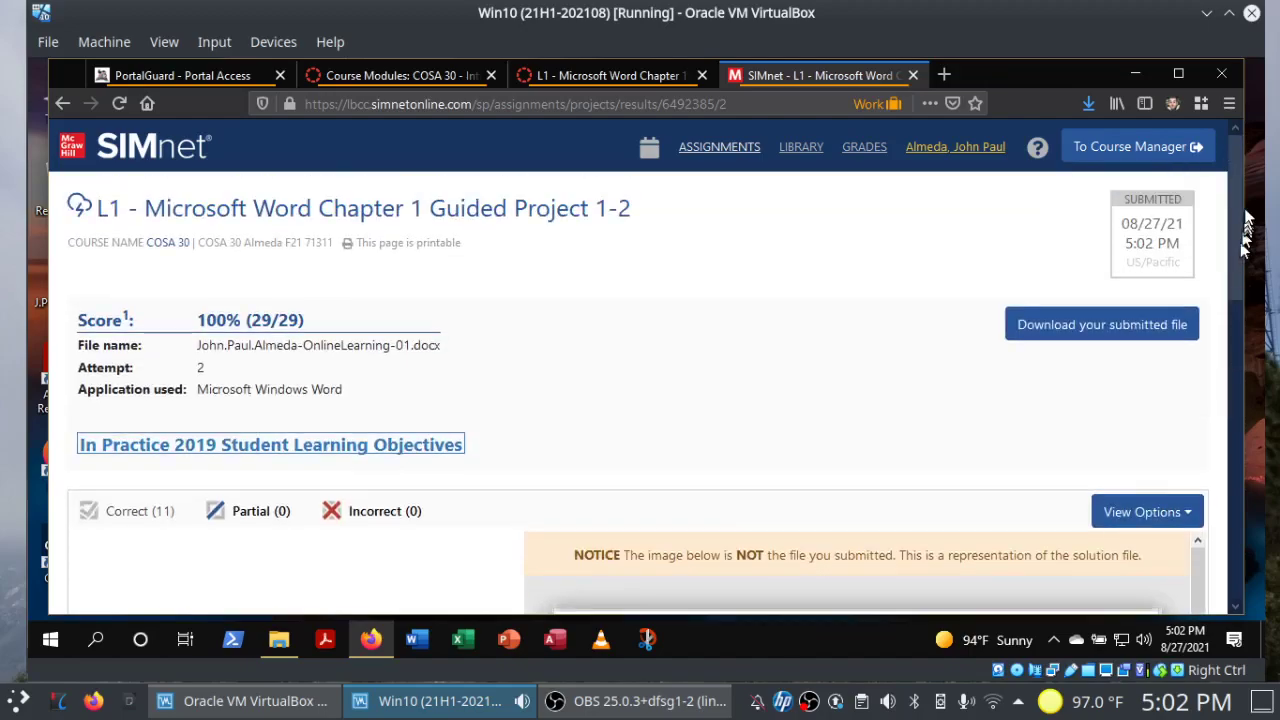
click(258, 210)
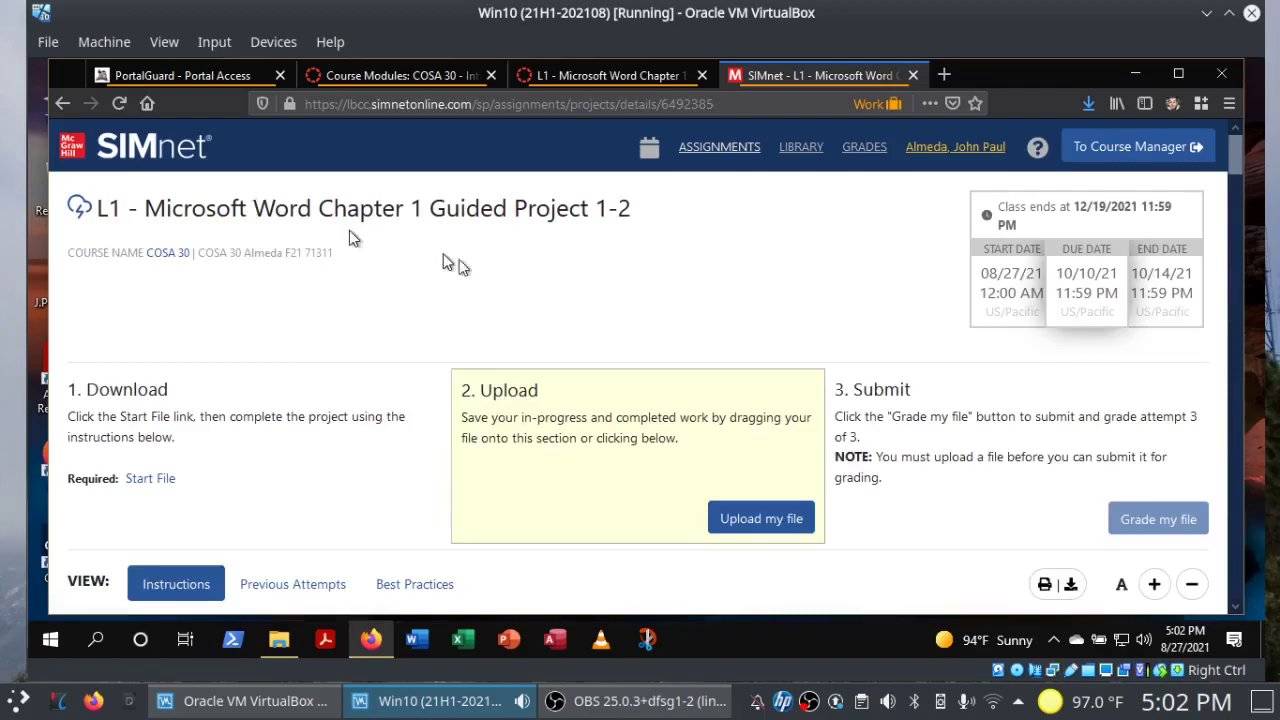
Open the results of Attempt 1 from the previous attempts and expand the feedback for item 7.
drag(1232, 163, 1232, 180)
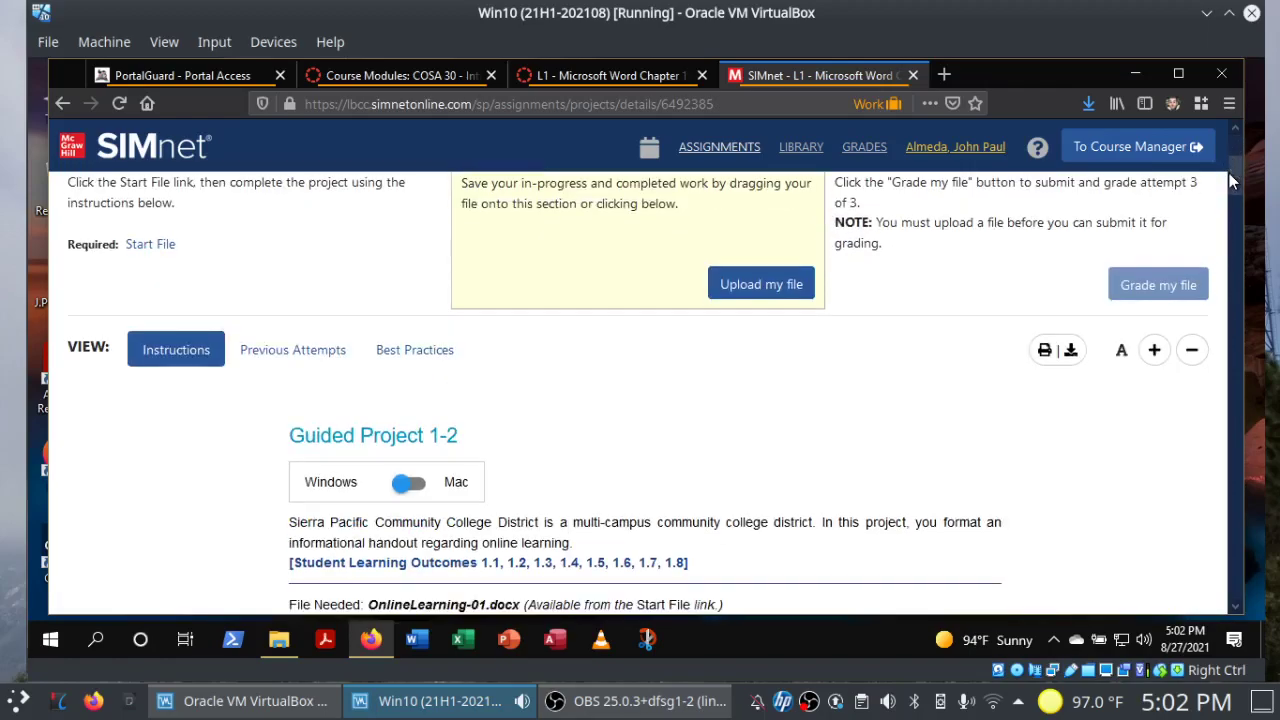
click(292, 345)
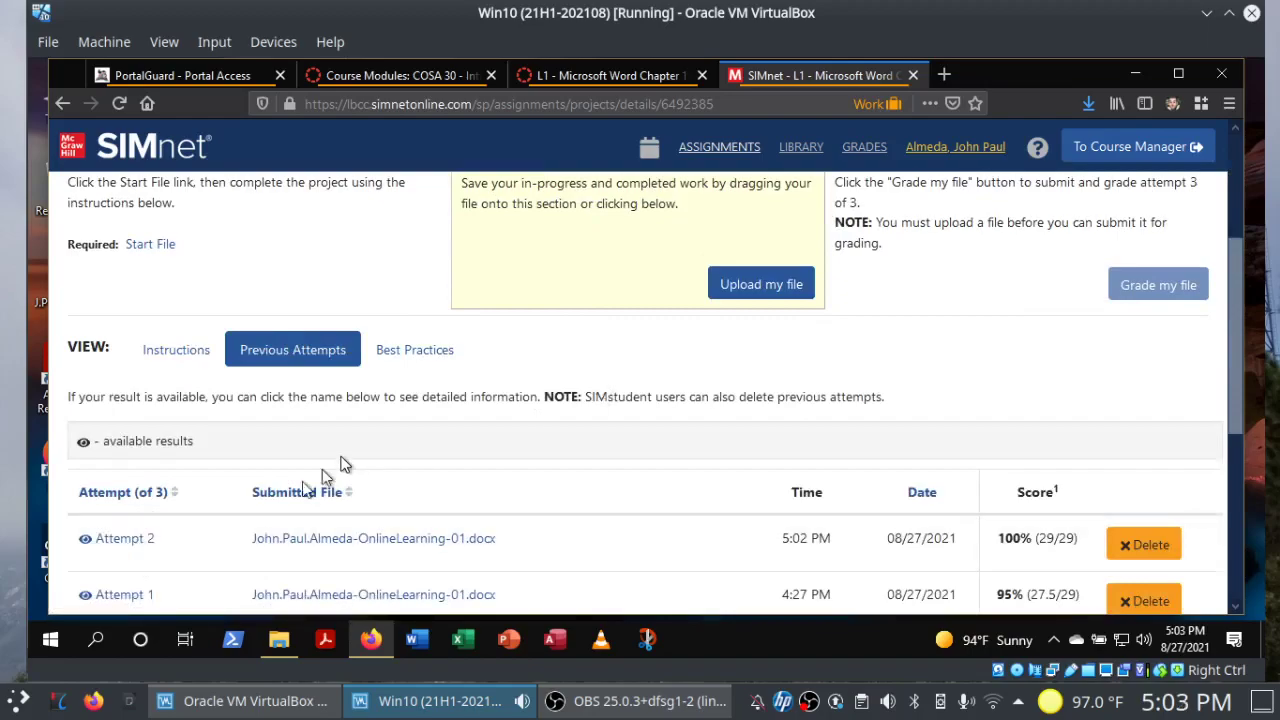
click(105, 594)
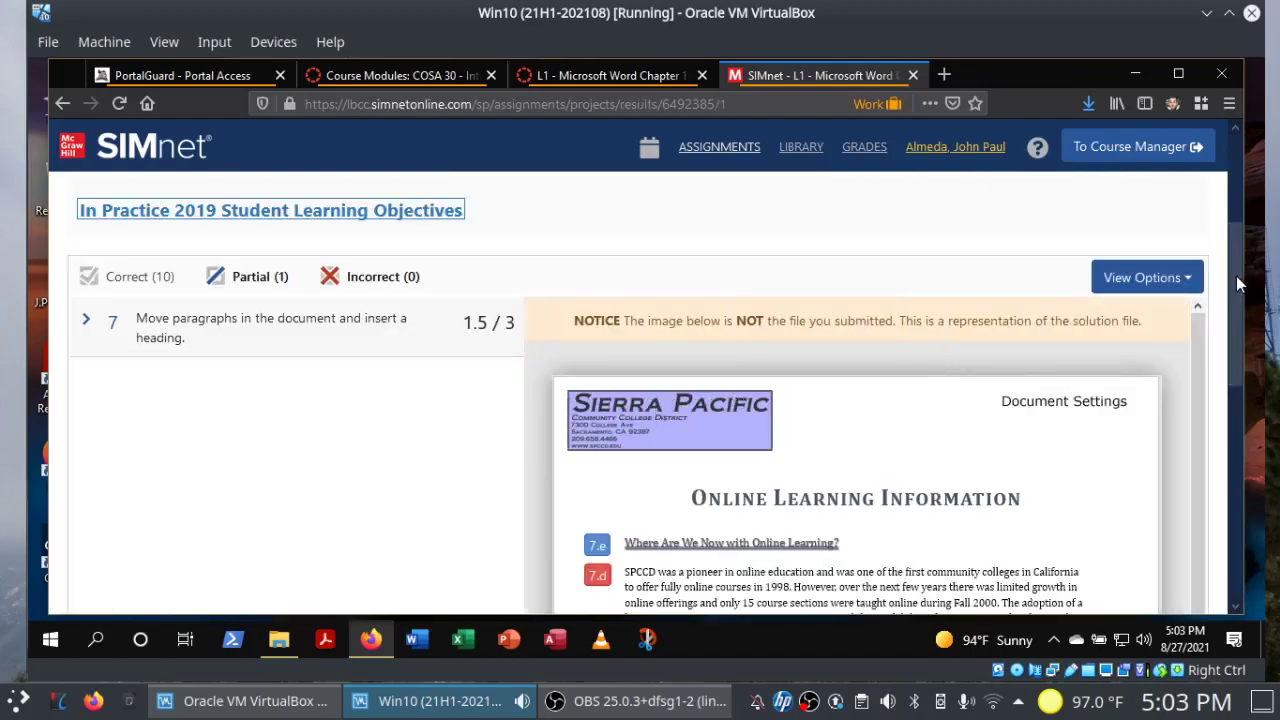
scroll(1237, 285, down, 2)
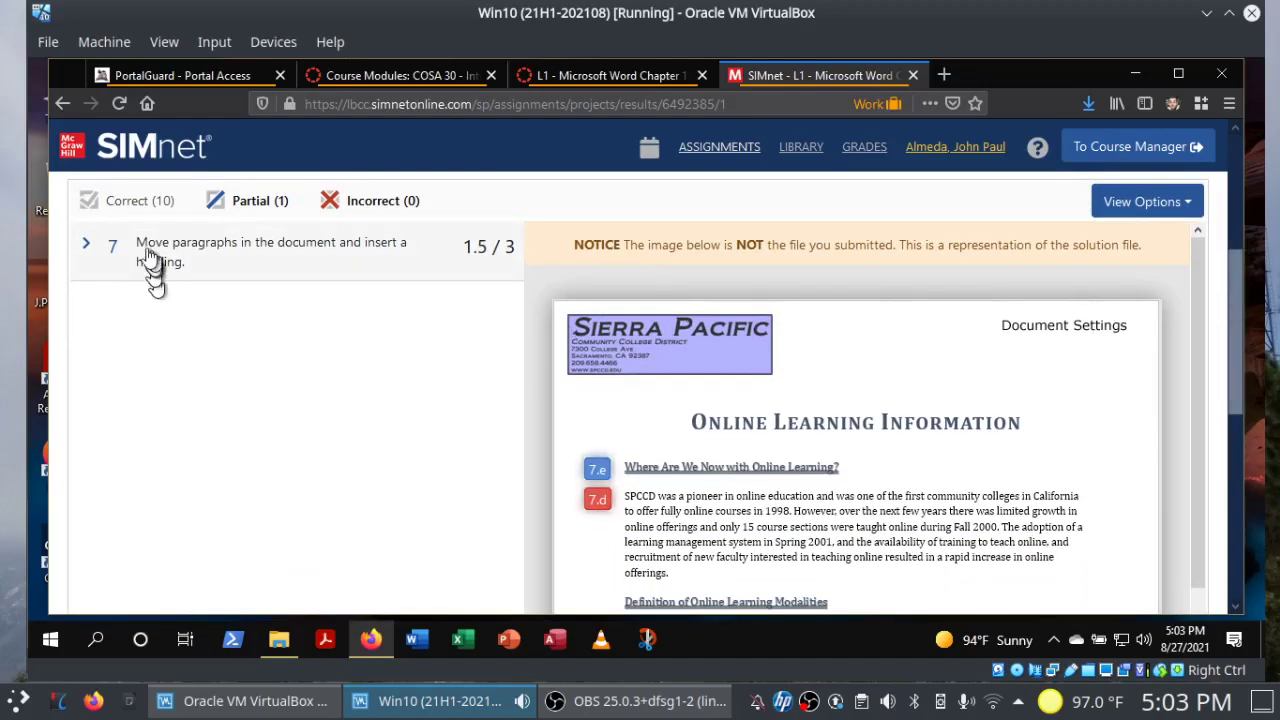
click(90, 248)
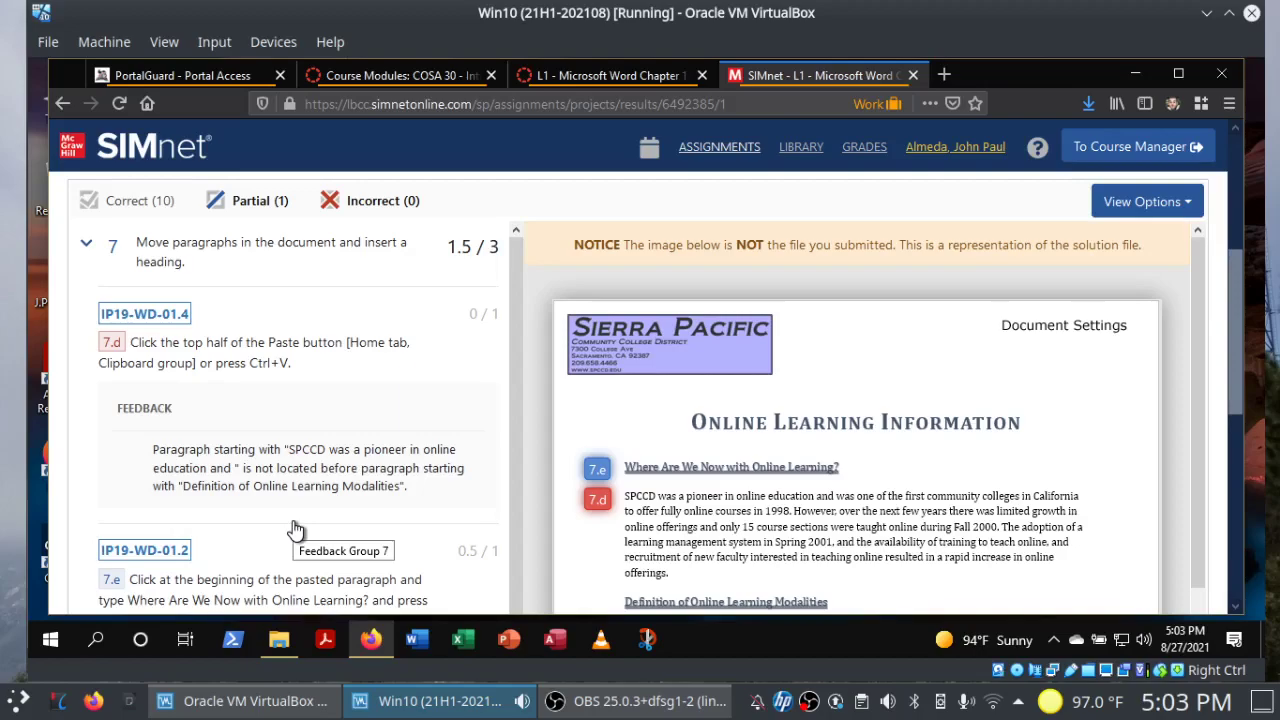
View the OnlineLearning-01 document from the Downloads folder in Word, close it, and return to the Guided Project 1-2 page in Firefox.
click(283, 644)
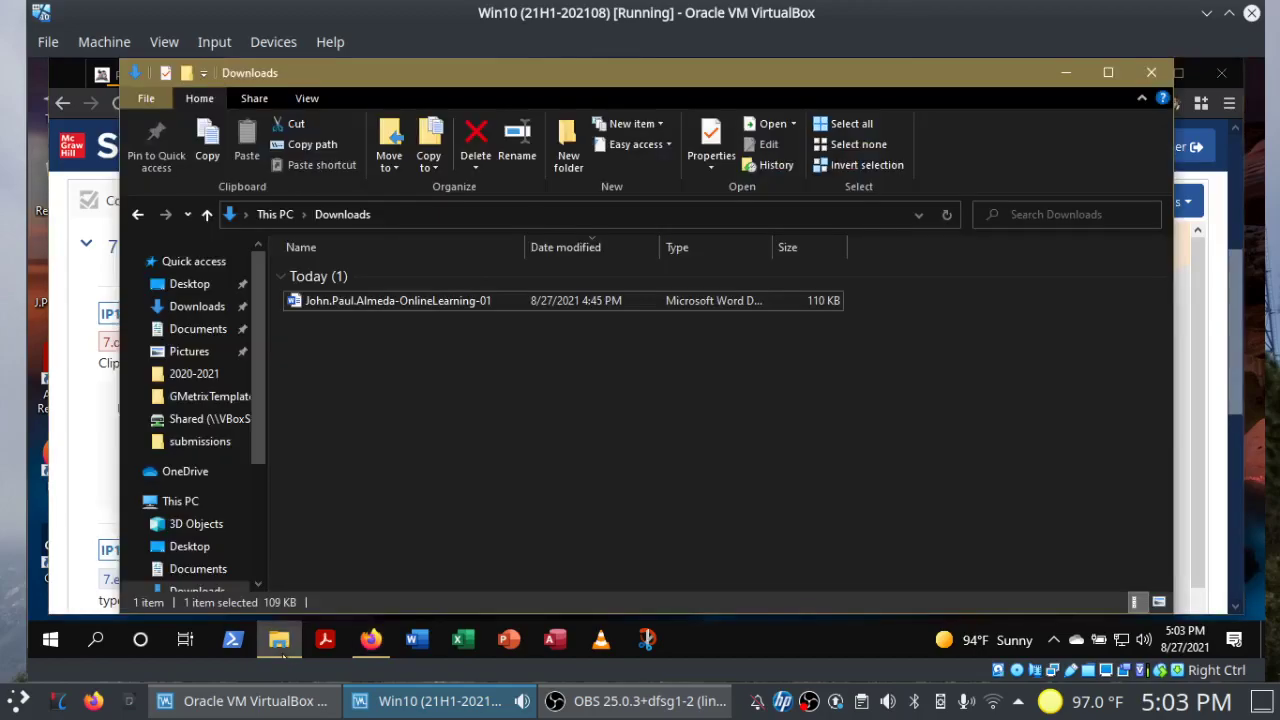
double_click(433, 306)
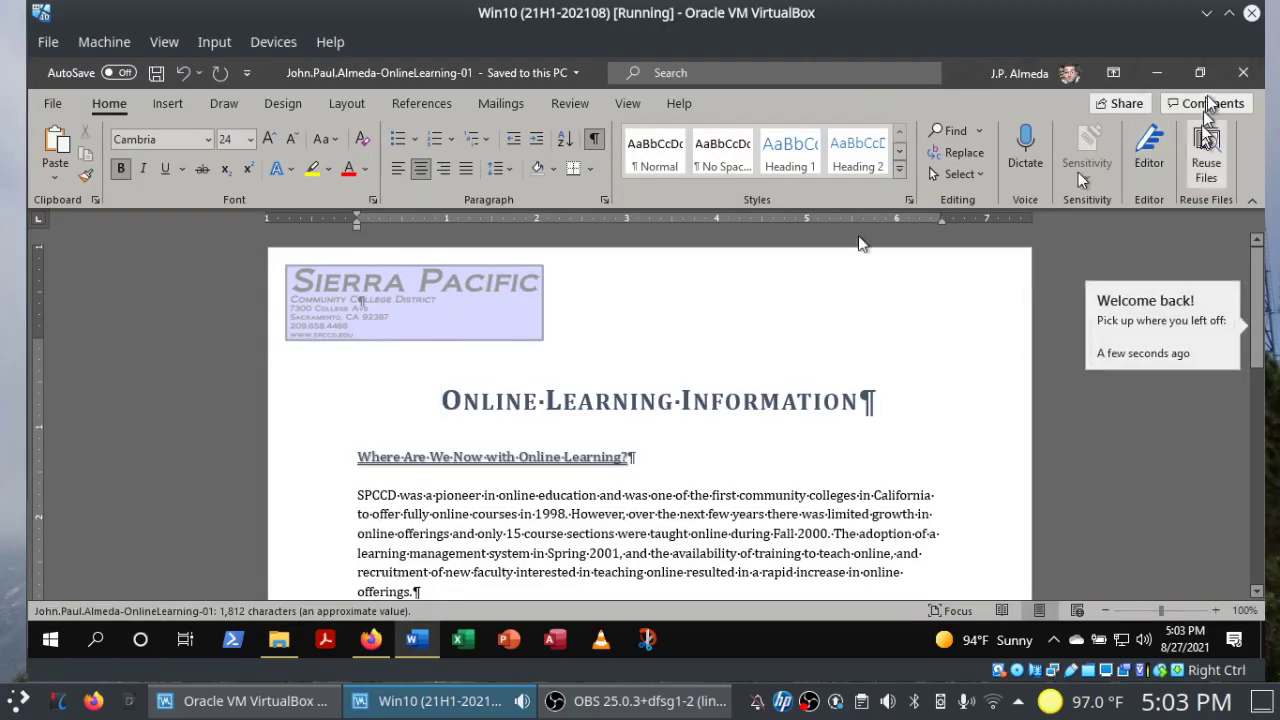
click(1247, 64)
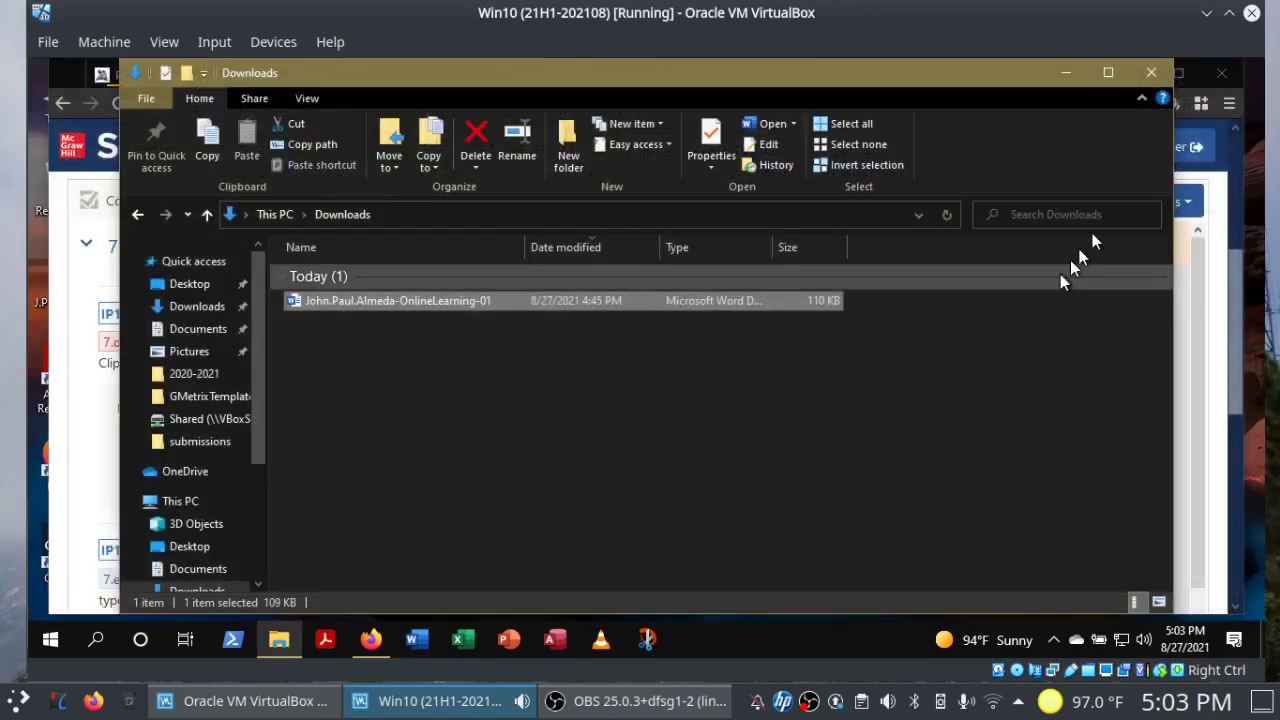
click(1150, 74)
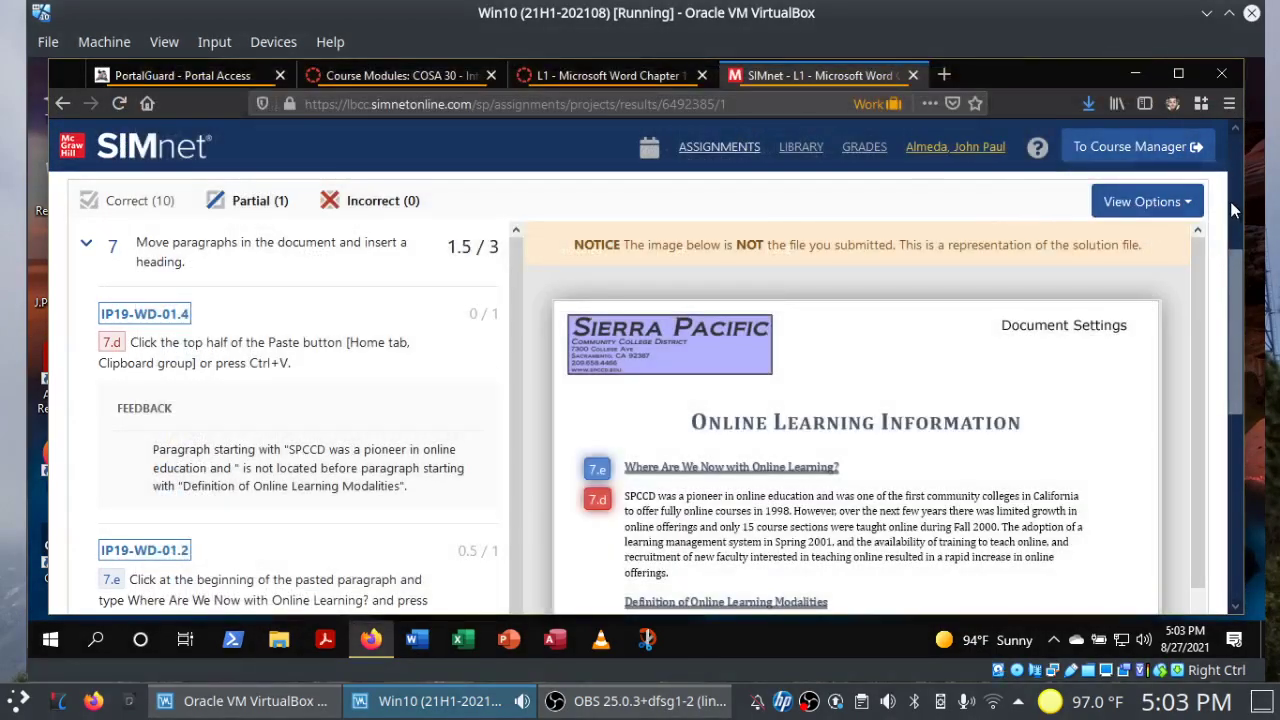
scroll(1235, 210, up, 3)
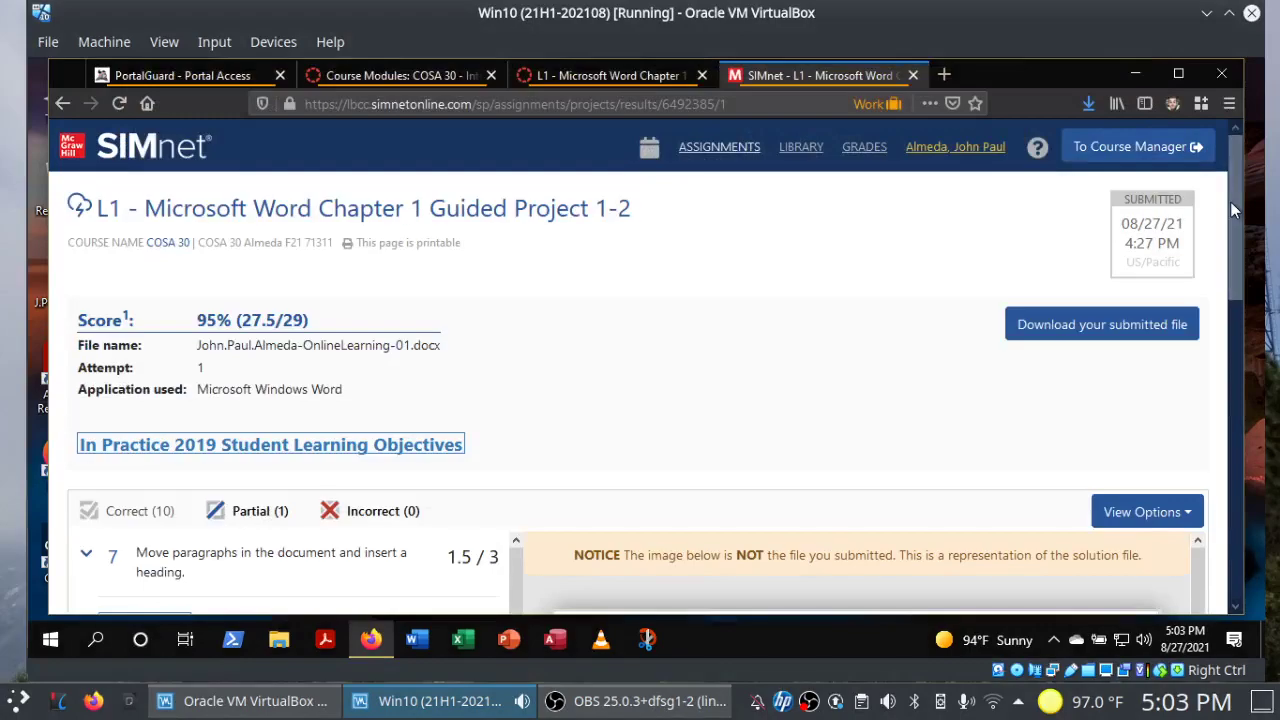
click(523, 212)
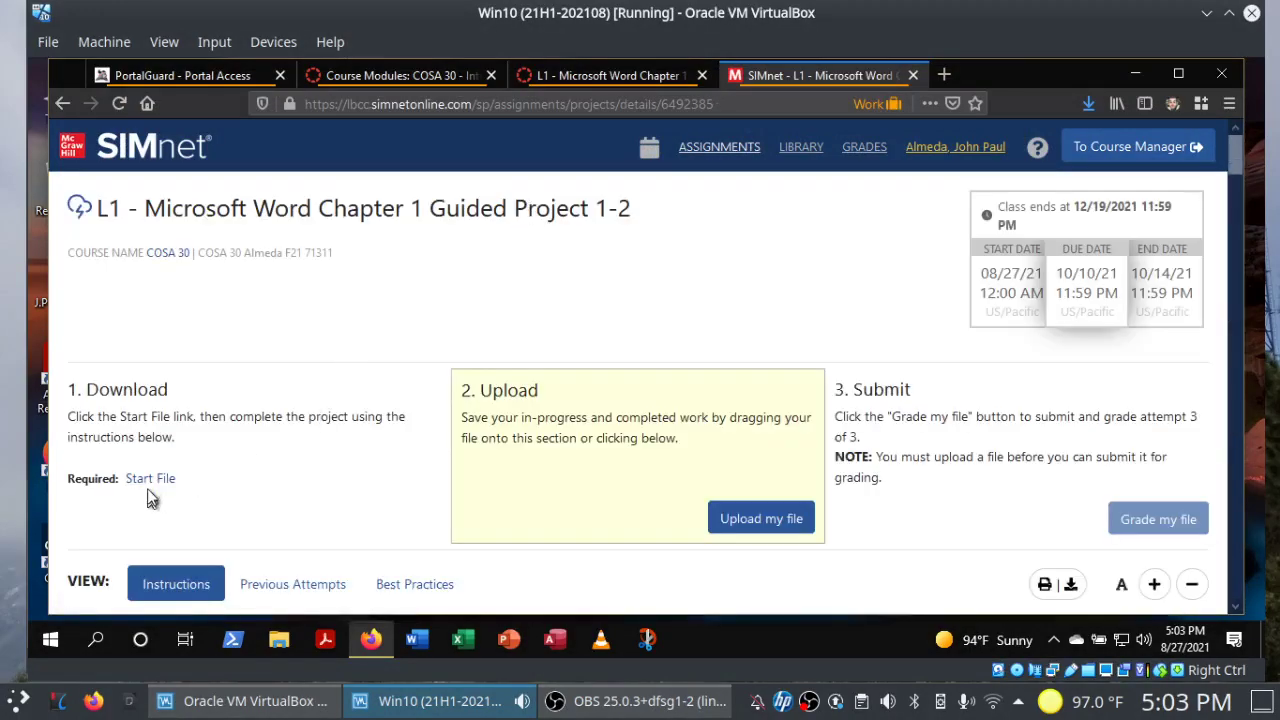